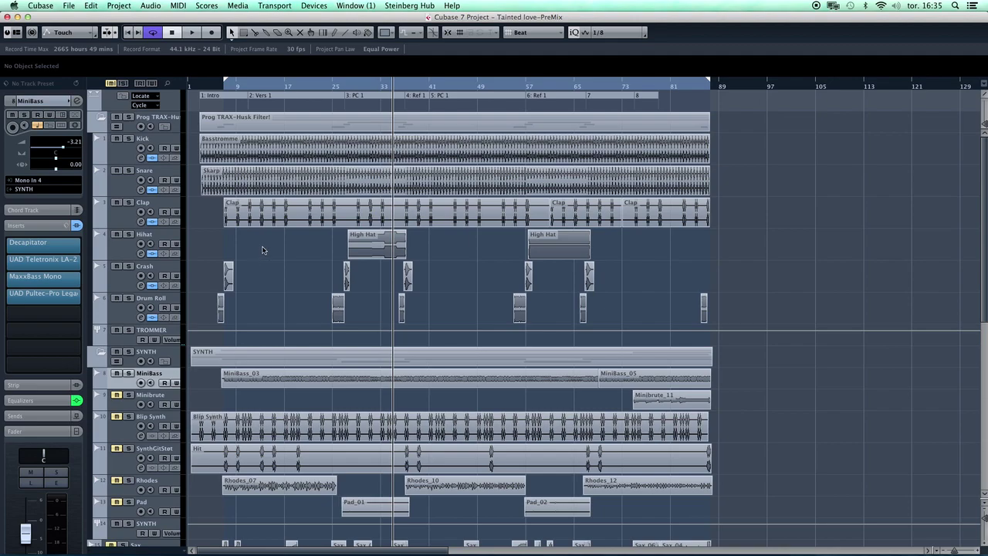
- Mute the Snare, Clap, Hihat, Crash, Drum Roll and MiniBass tracks, leaving the Kick track unmuted
click(130, 153)
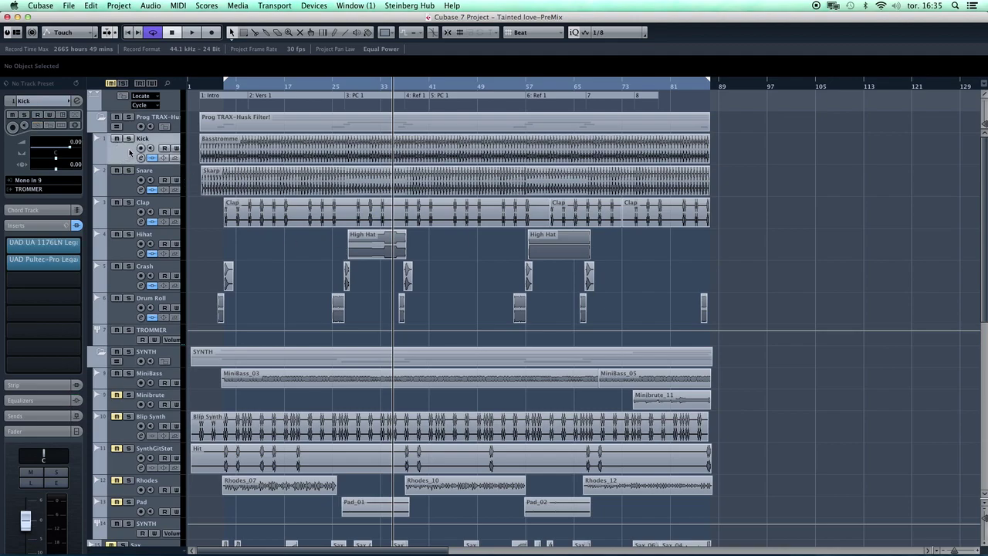
click(123, 193)
click(121, 319)
key(alt+m)
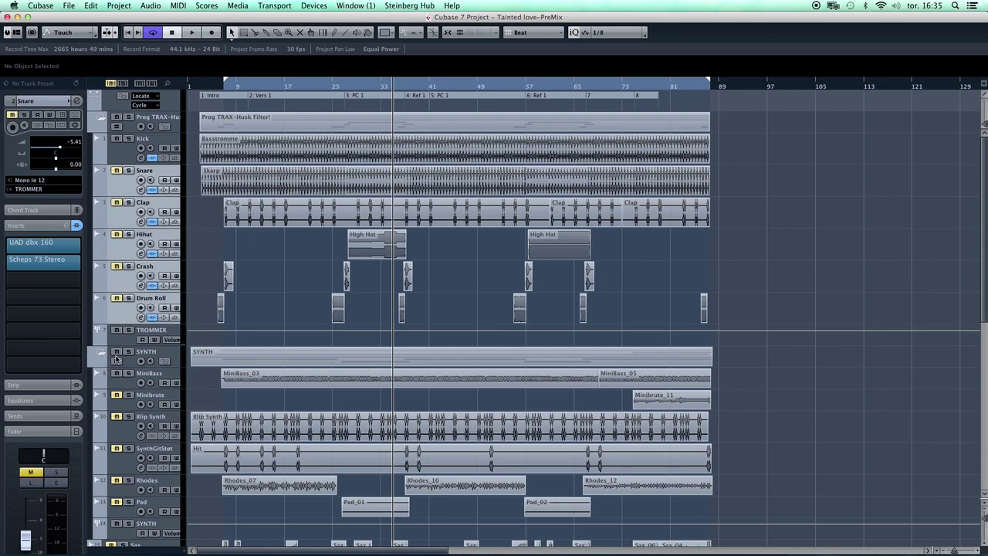
click(116, 372)
- Bypass all inserts on the Kick track and start playback to hear the kick unprocessed
click(129, 160)
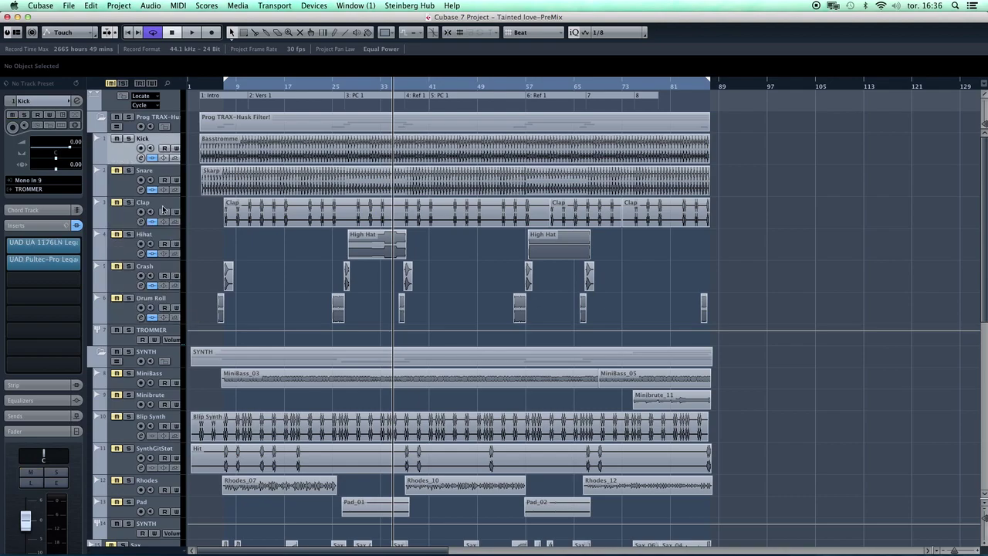
click(77, 226)
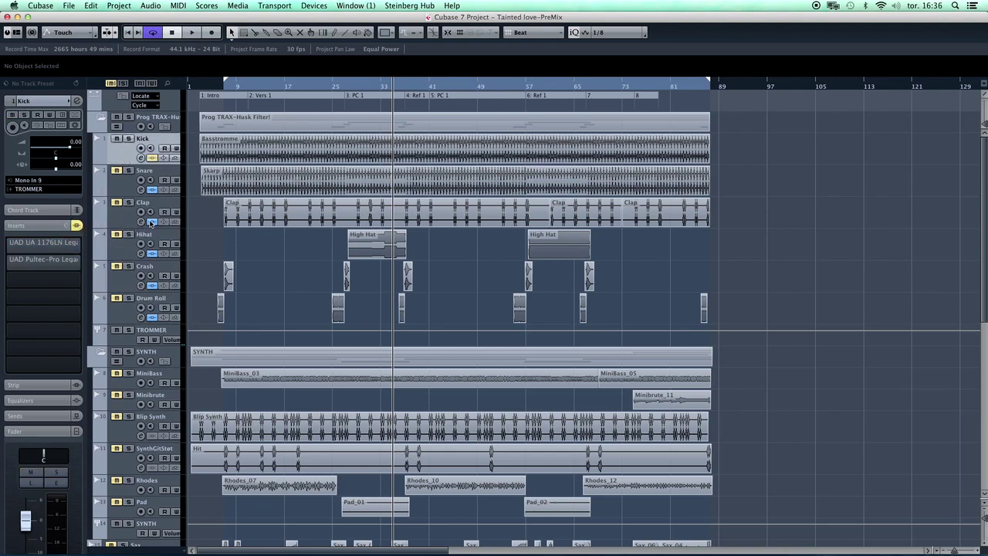
key(space)
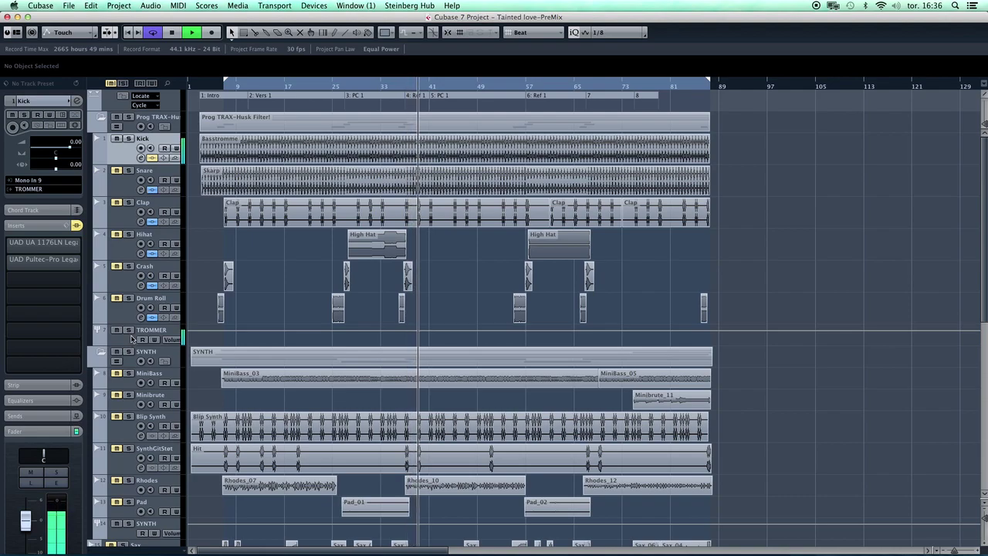
- Open the Kick track's channel settings window to view its equalizer spectrum during playback
key(F3)
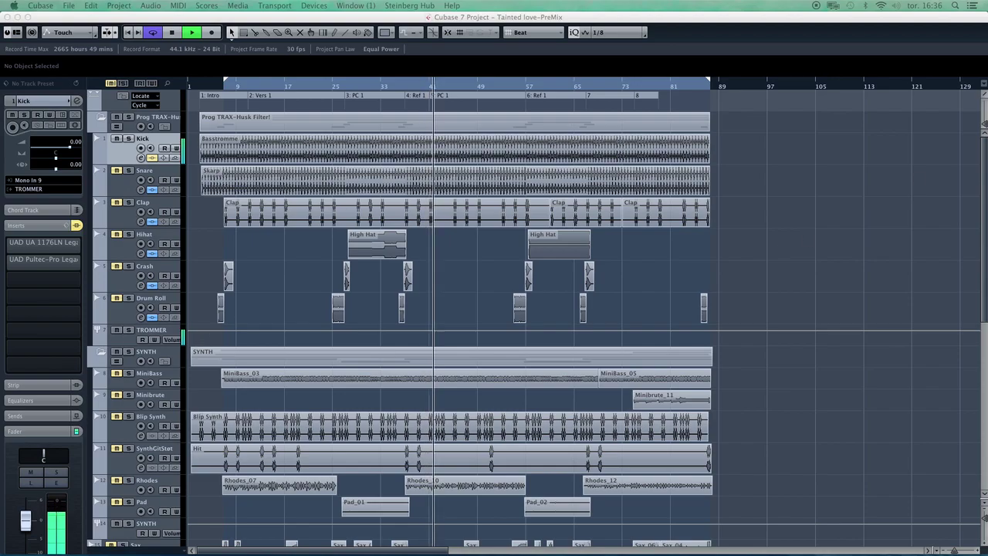
key(F3)
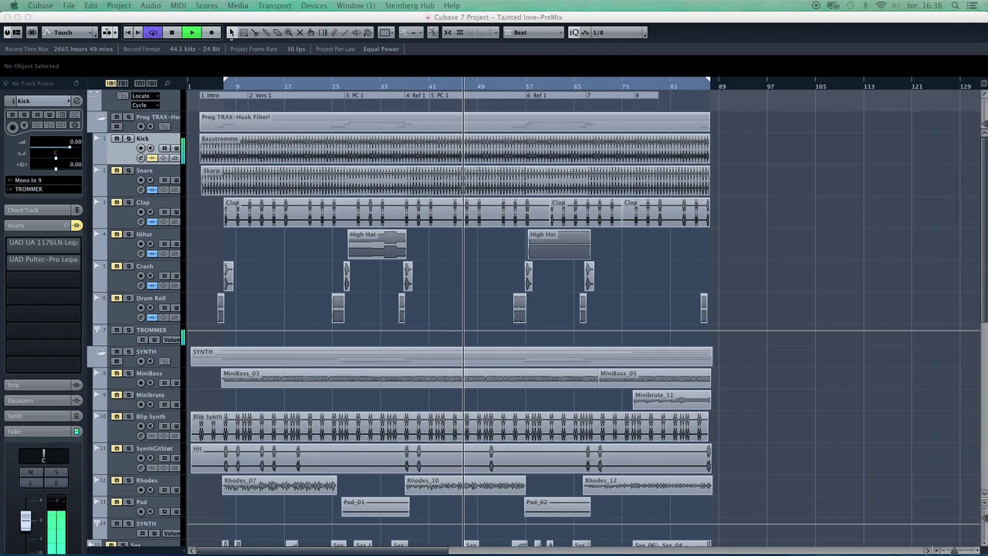
key(e)
drag(693, 128, 673, 120)
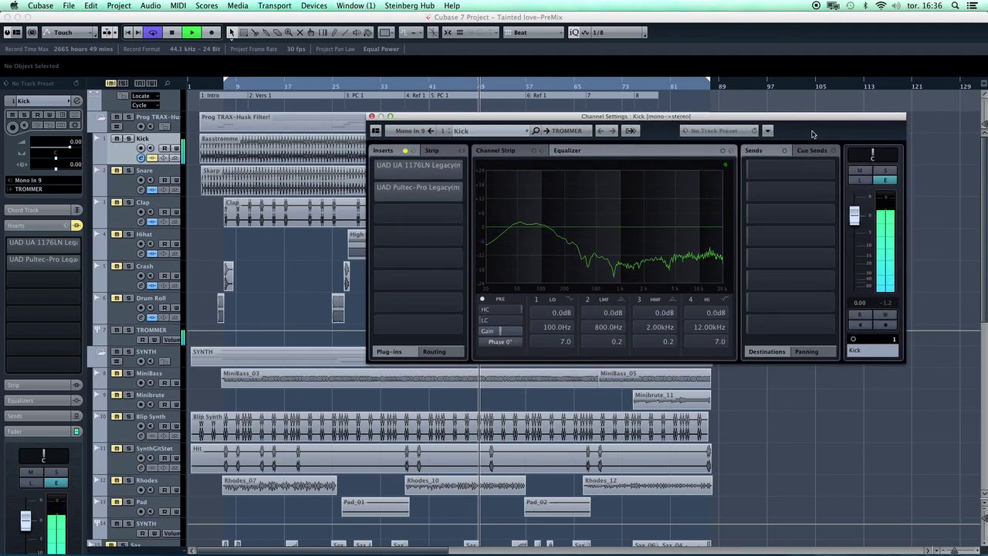
- Switch to the MixConsole without the Kick channel settings window and stop playback
key(F3)
drag(556, 32, 517, 7)
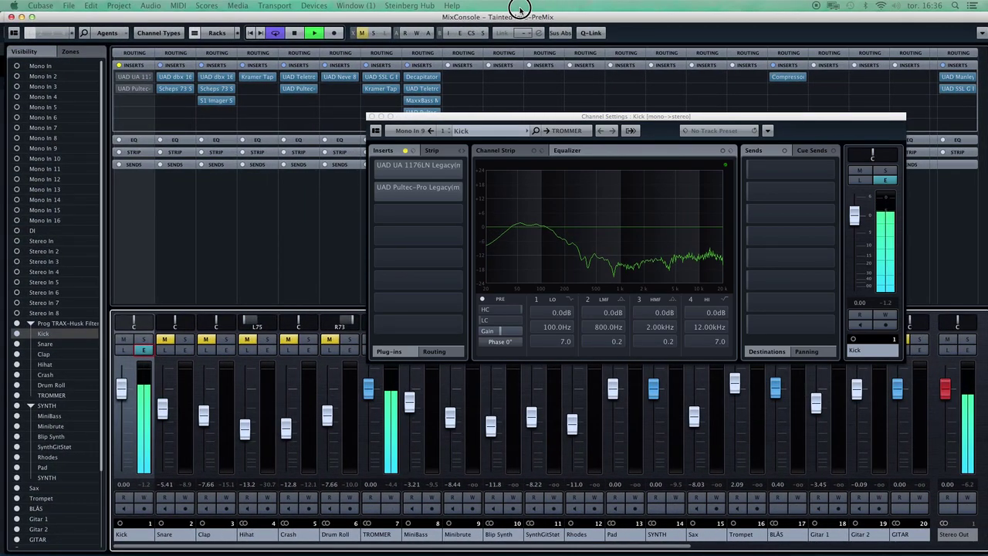
click(371, 115)
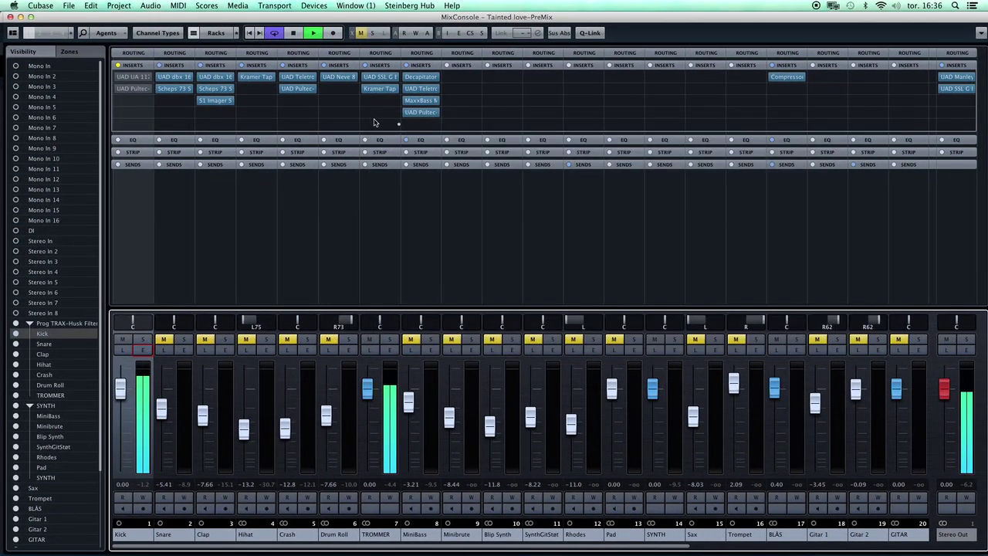
key(space)
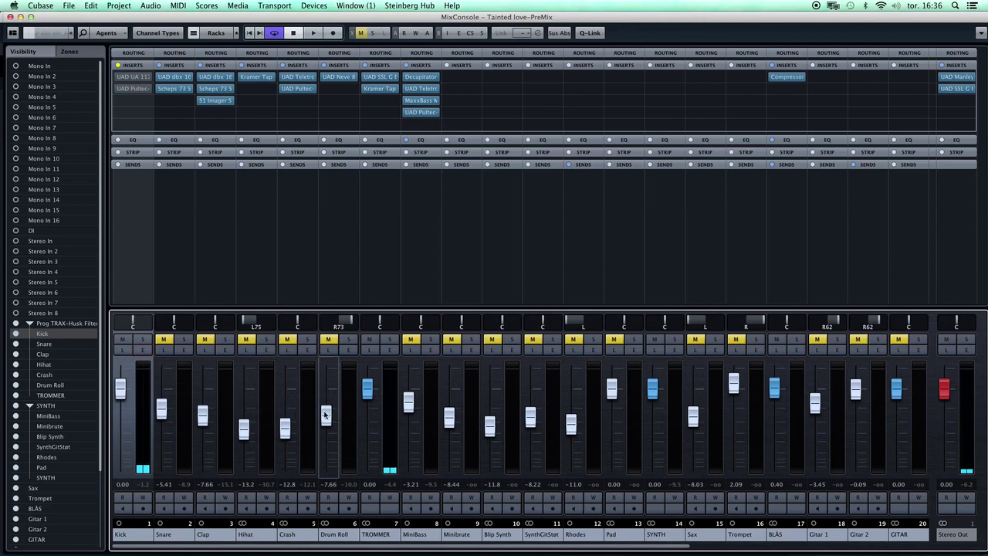
click(392, 340)
click(391, 340)
click(391, 340)
click(392, 339)
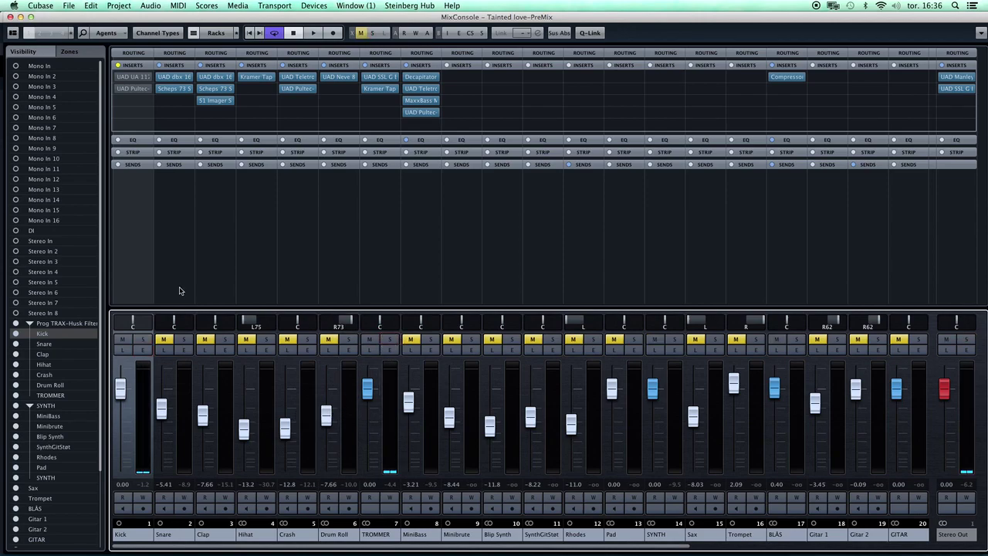
- Inspect the channels' routing, collapse the routing rack again, and look over the remaining channels in the mixer
click(130, 57)
click(130, 57)
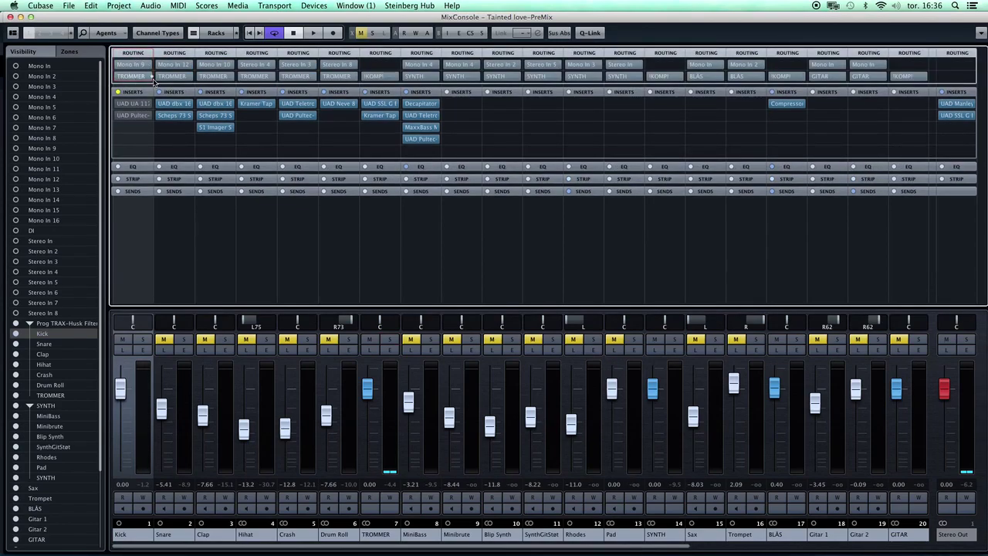
click(130, 57)
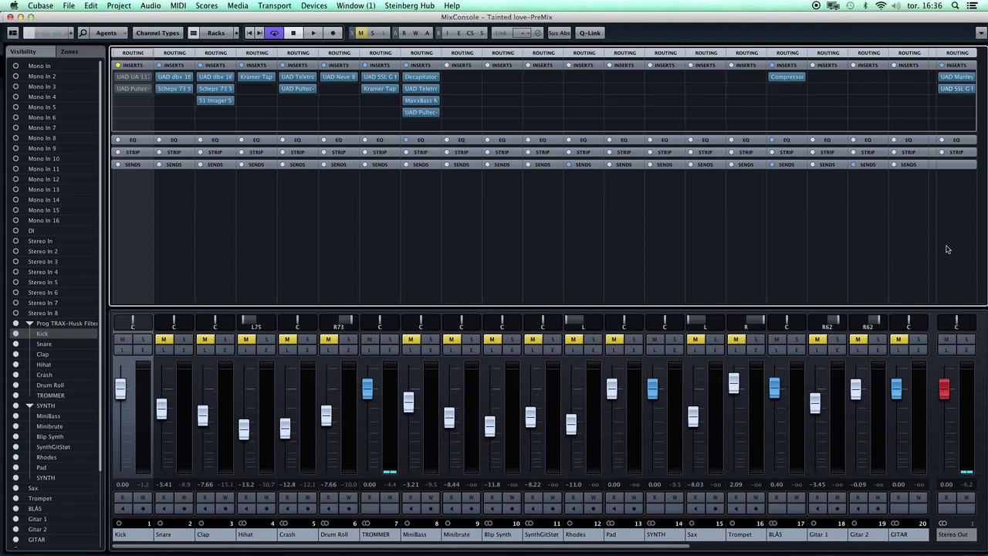
drag(648, 548, 908, 554)
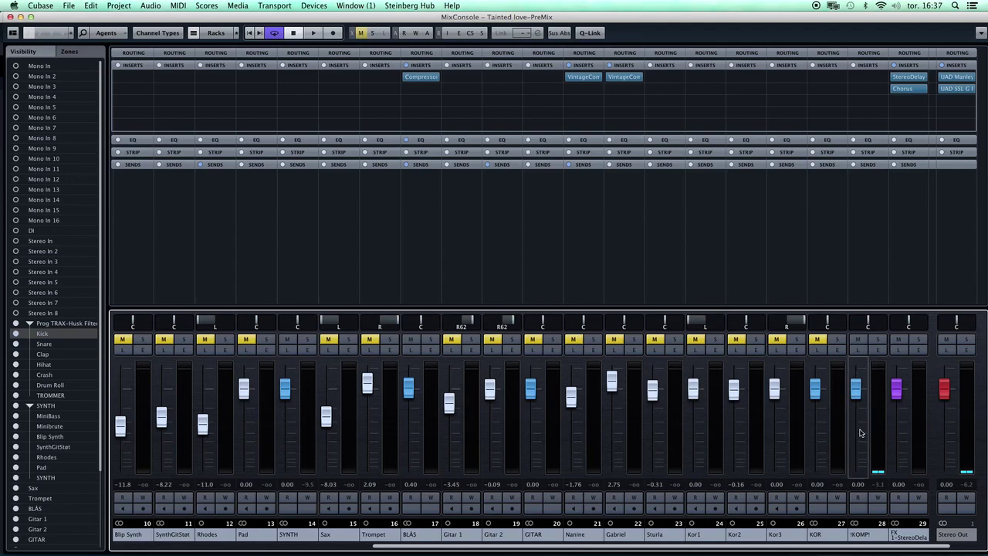
drag(909, 549, 587, 538)
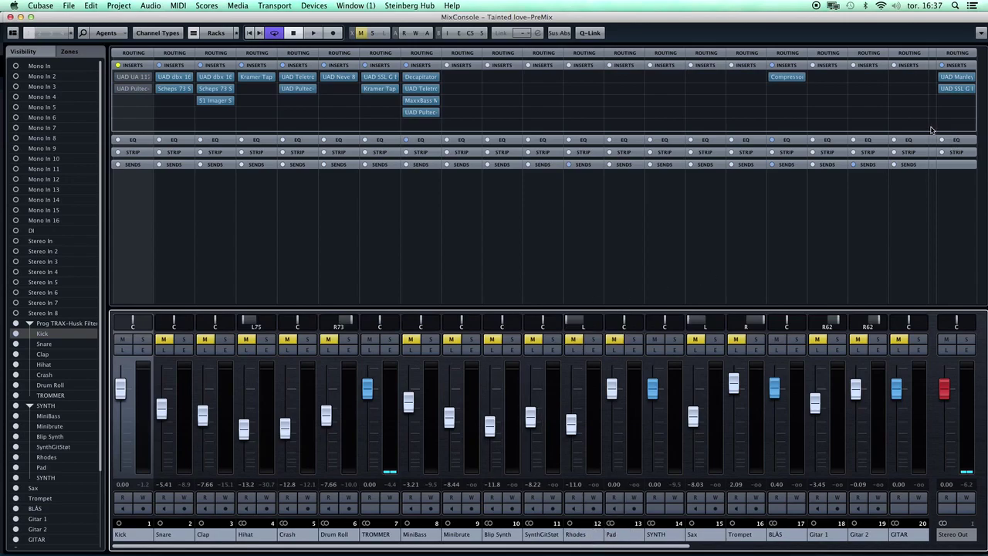
- Check the SSL G Bus Compressors on the Stereo Out and TROMMER channels while the kick plays, and close both plug-in windows
click(957, 89)
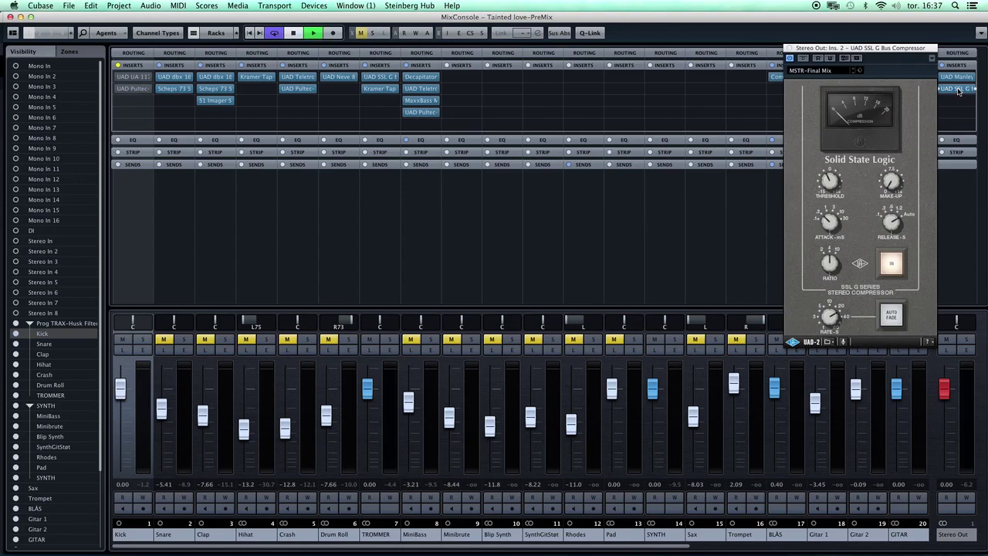
key(space)
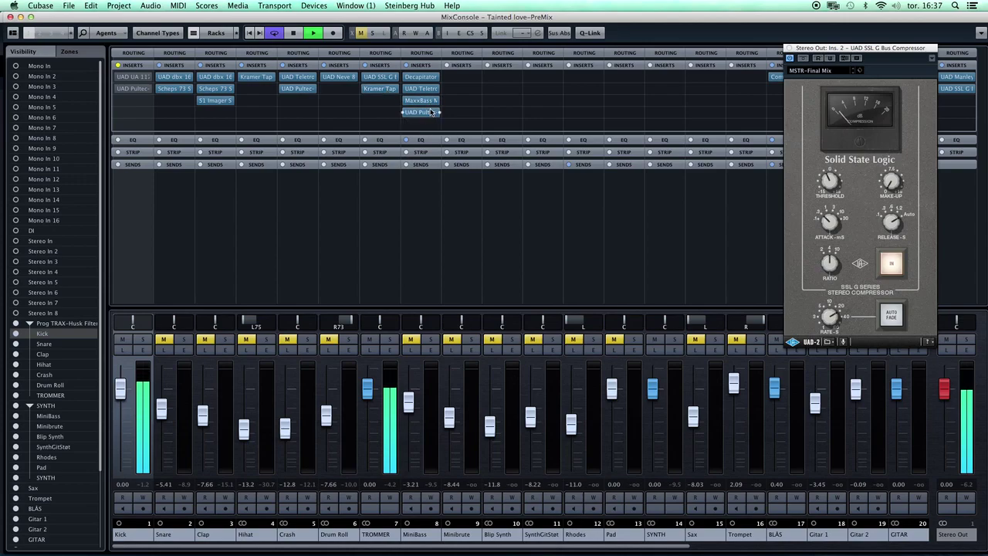
click(390, 83)
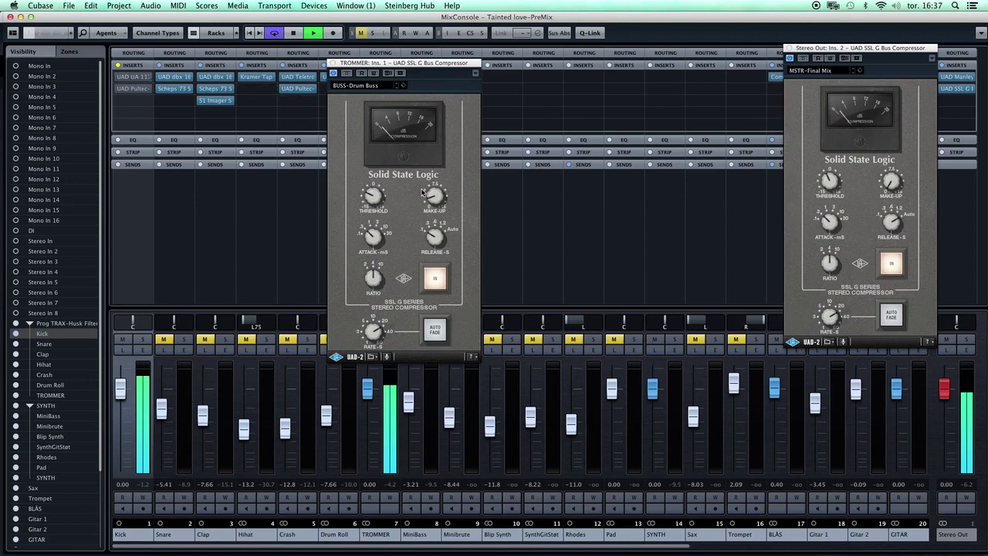
key(space)
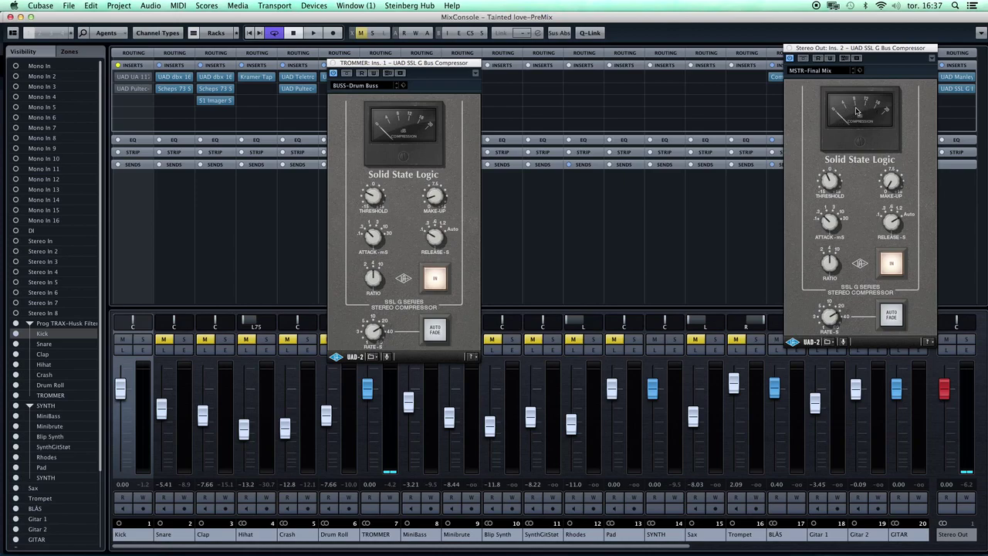
click(790, 48)
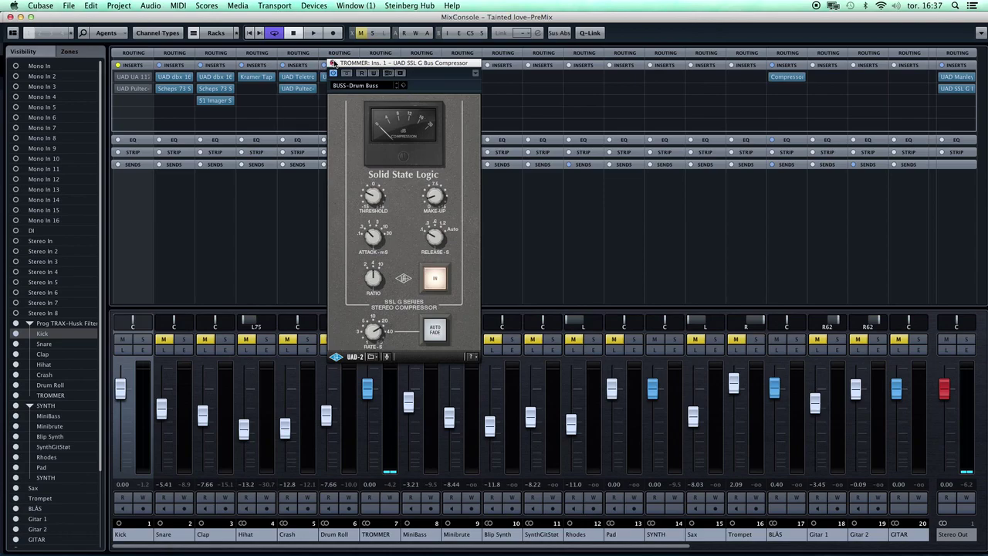
click(332, 64)
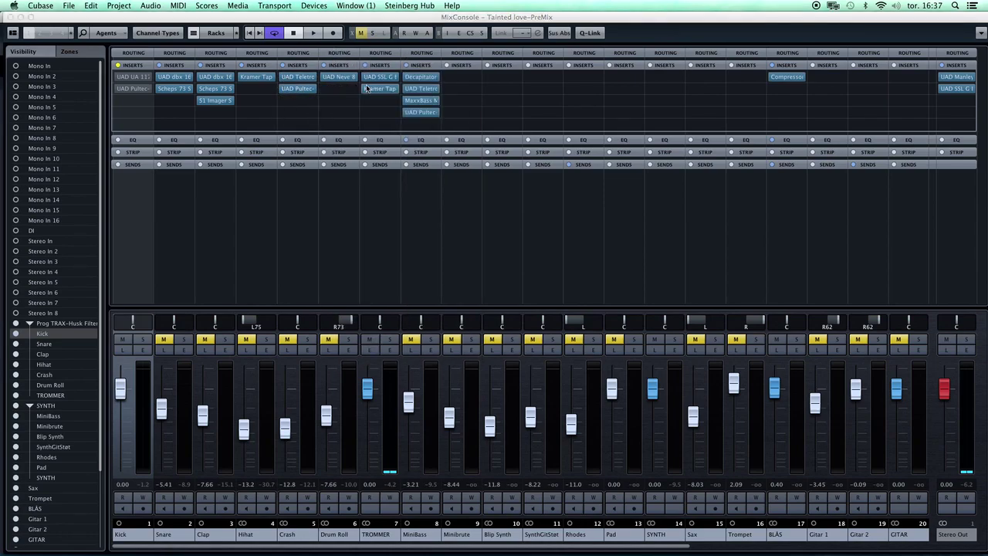
- Bypass the SSL G Bus Compressor on the TROMMER channel and listen to the kick without it
click(361, 78)
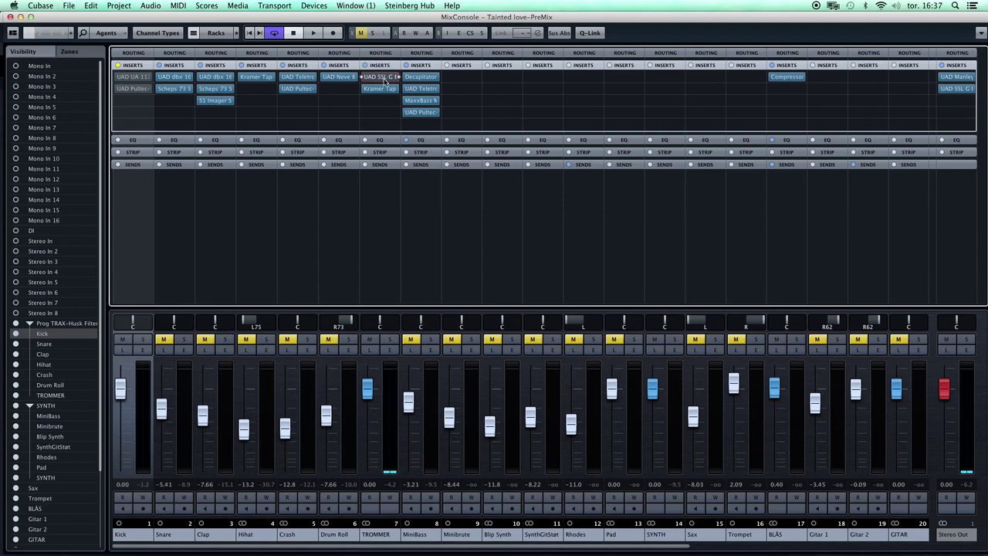
mouse_move(150, 111)
key(space)
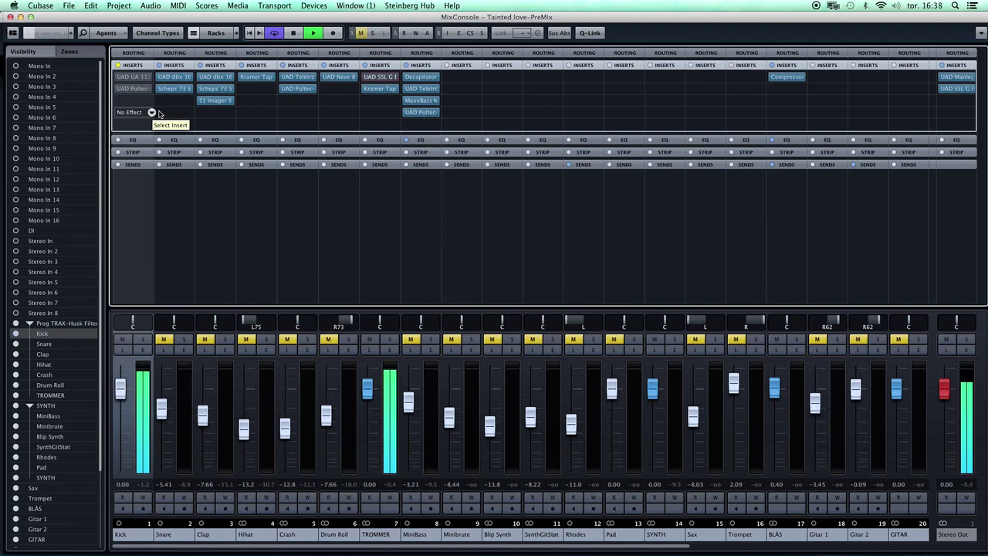
drag(160, 113, 162, 112)
key(space)
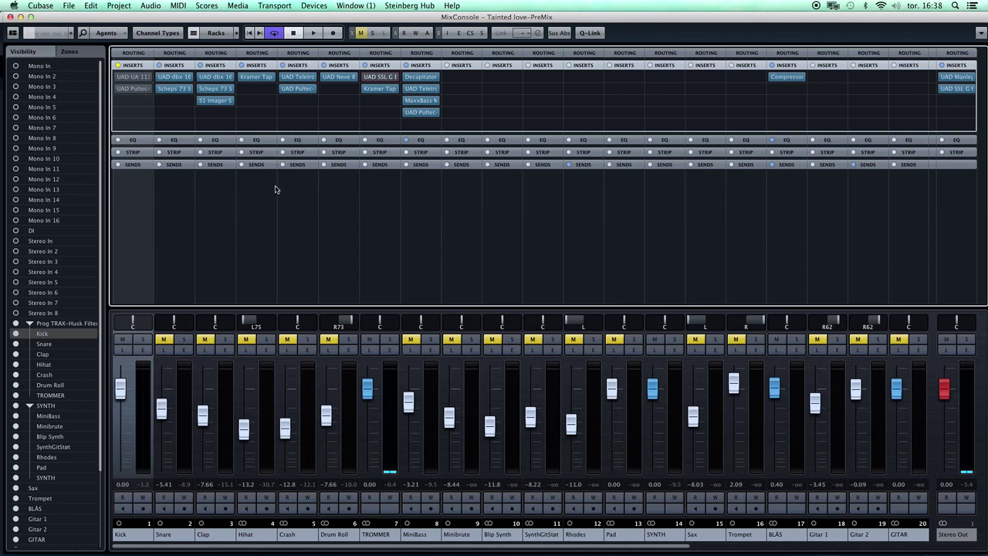
- Open the UAD 1176LN on the Kick channel and turn off its bypass during playback to hear the compression
click(127, 79)
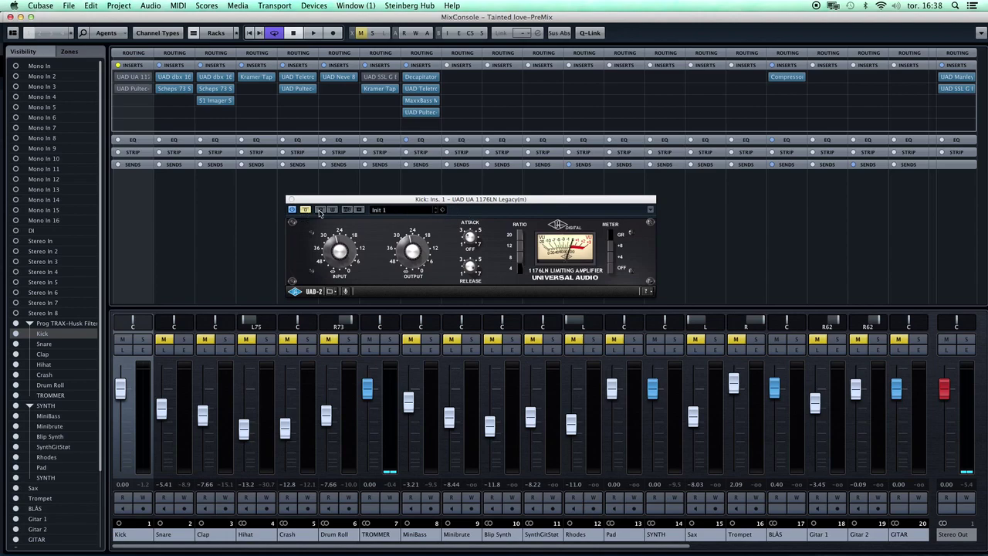
drag(403, 204, 407, 187)
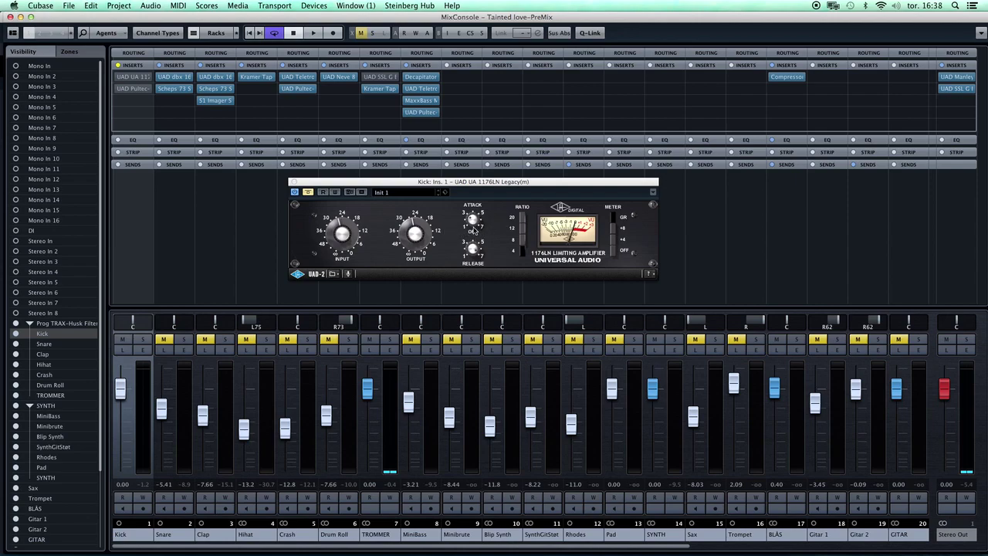
drag(482, 228, 482, 223)
key(space)
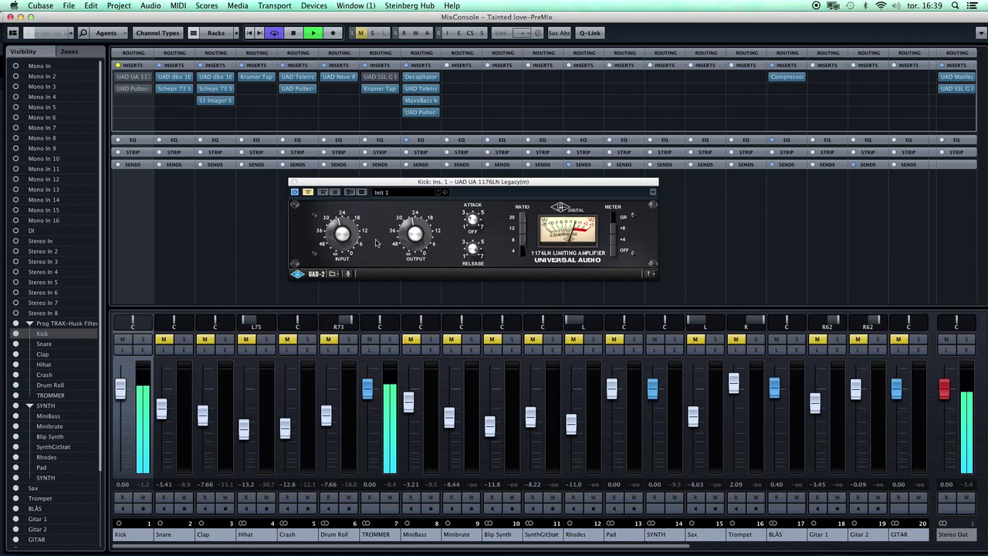
click(307, 192)
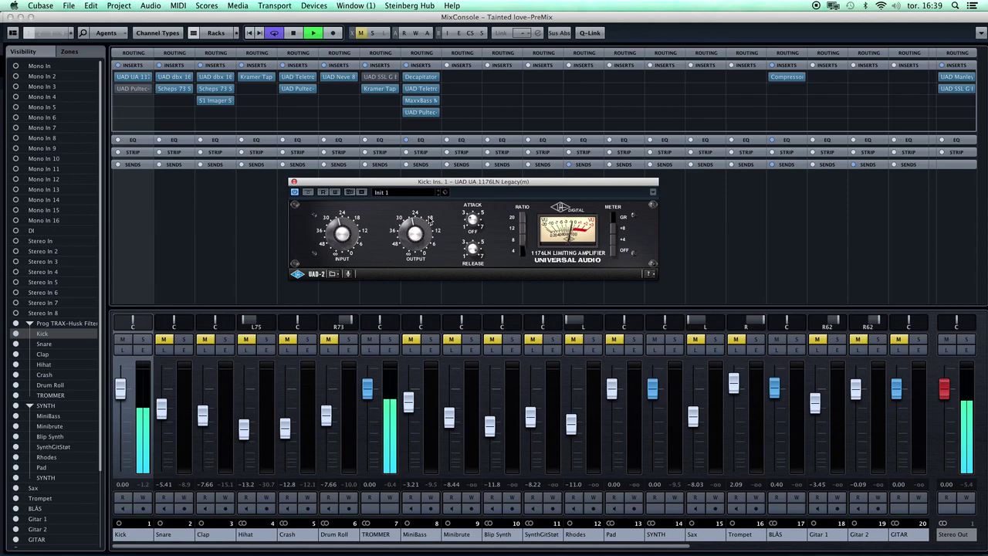
key(space)
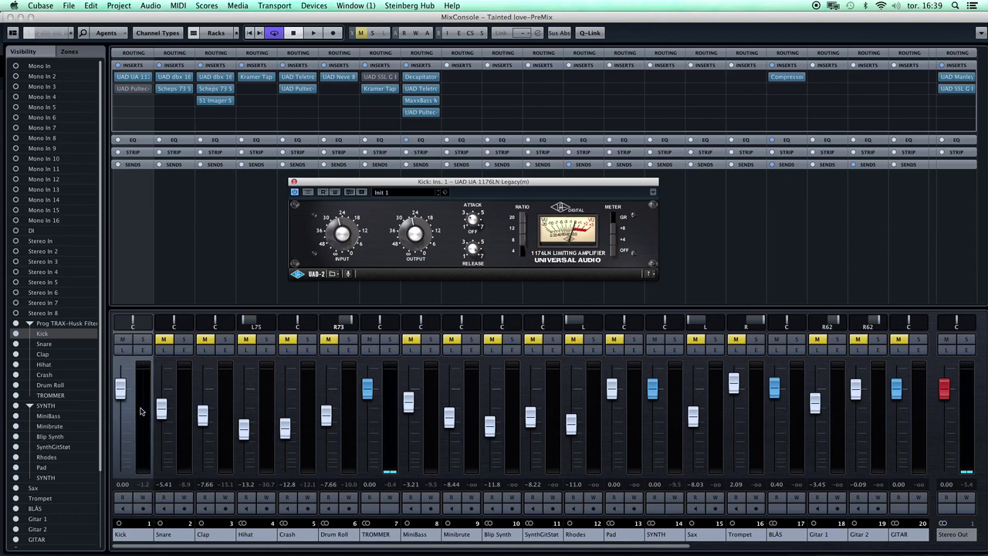
- Reset the Kick channel's peak meter, play the kick, and examine the UAD 1176LN's attack and release settings
click(143, 468)
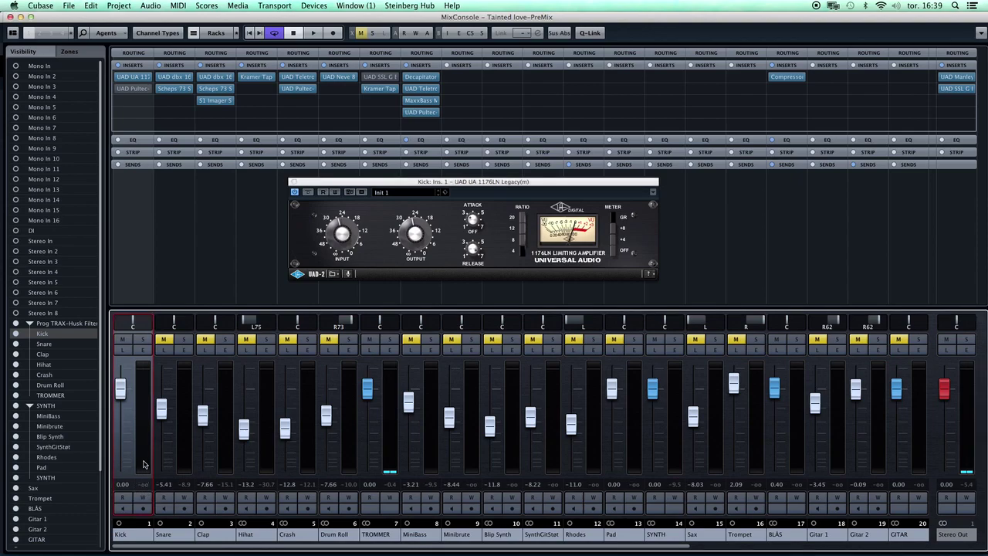
key(space)
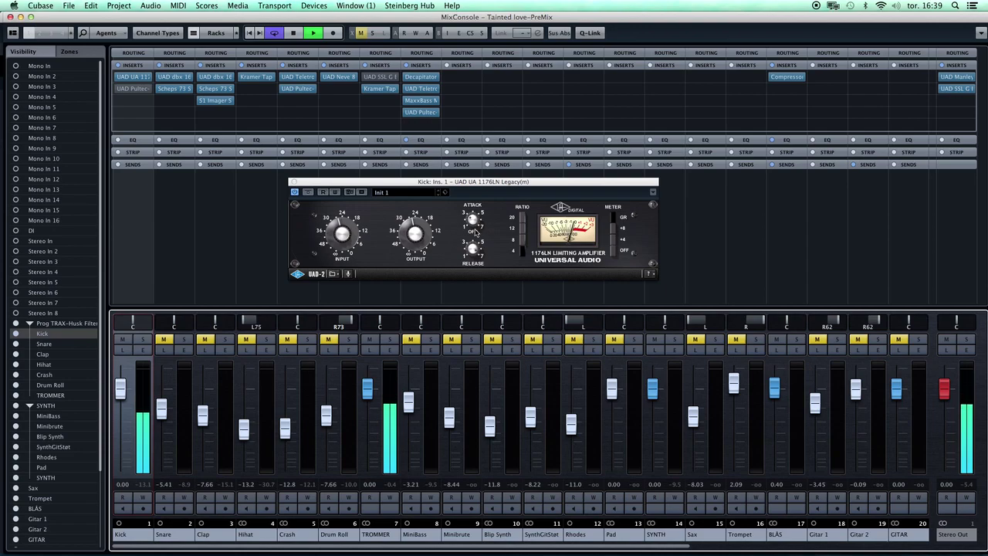
click(475, 152)
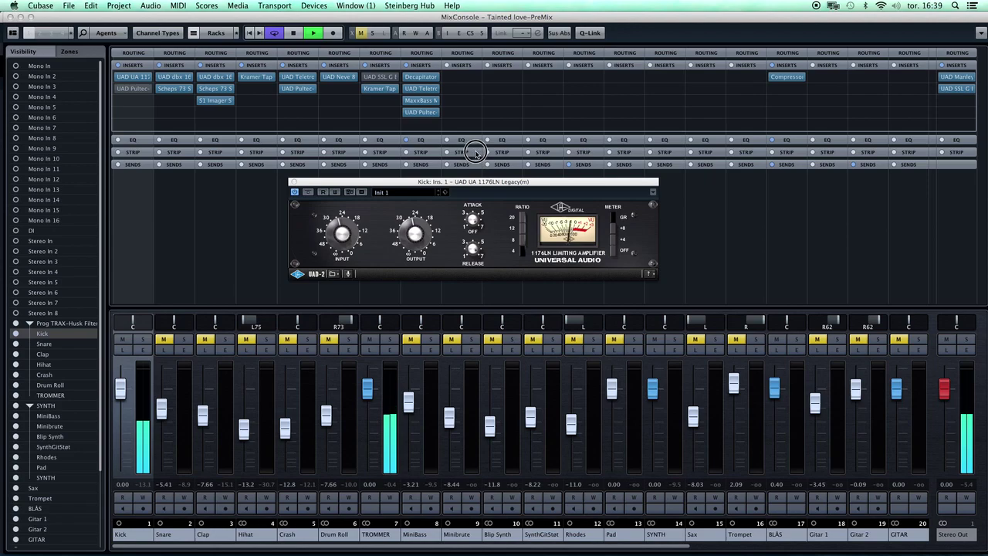
click(478, 312)
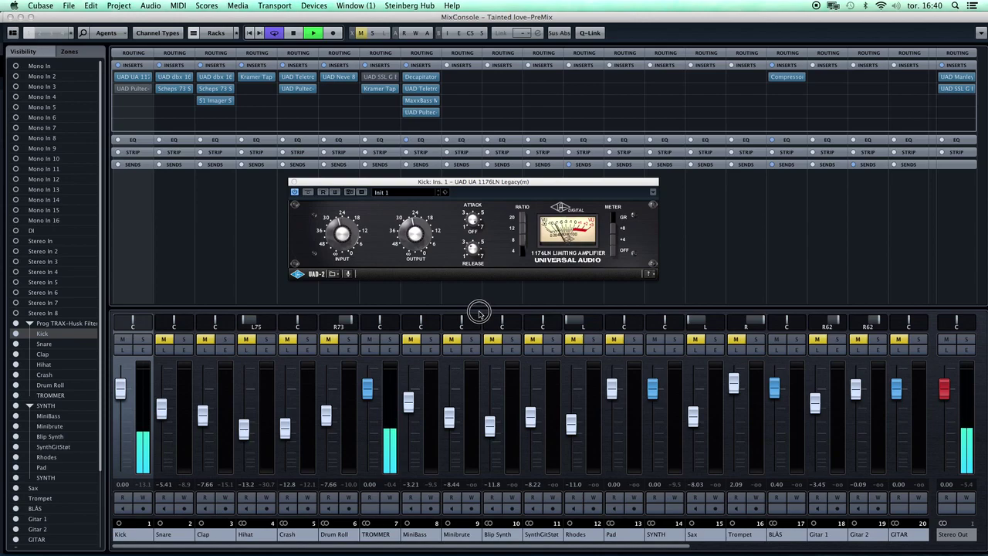
click(473, 230)
mouse_move(473, 229)
mouse_down()
mouse_move(480, 297)
mouse_move(497, 313)
mouse_move(482, 287)
mouse_move(488, 305)
mouse_move(486, 229)
mouse_move(471, 220)
mouse_up()
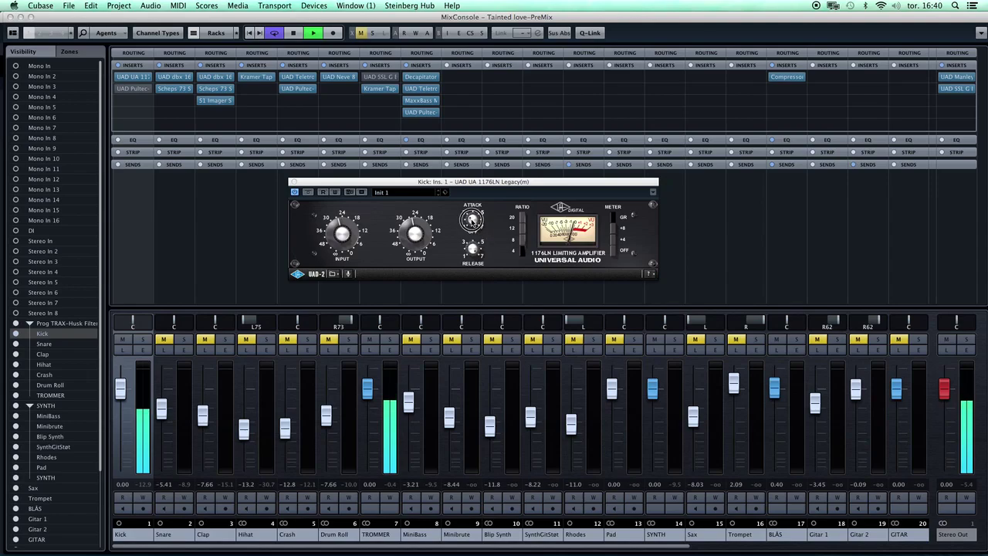
drag(473, 256, 472, 259)
- Compare the kick with the UAD 1176LN bypassed and active, and close the plug-in after resetting the Kick channel's peak meter
click(308, 191)
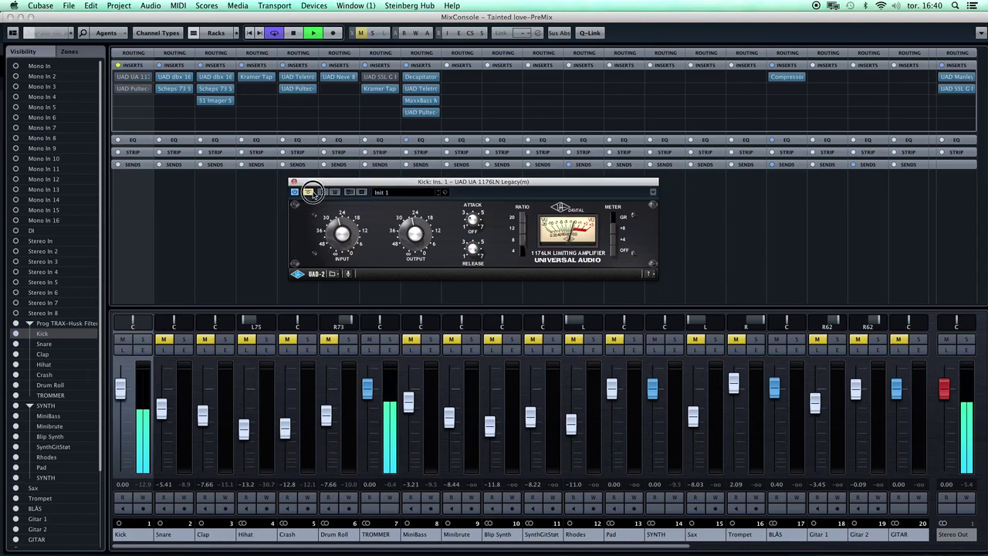
click(313, 194)
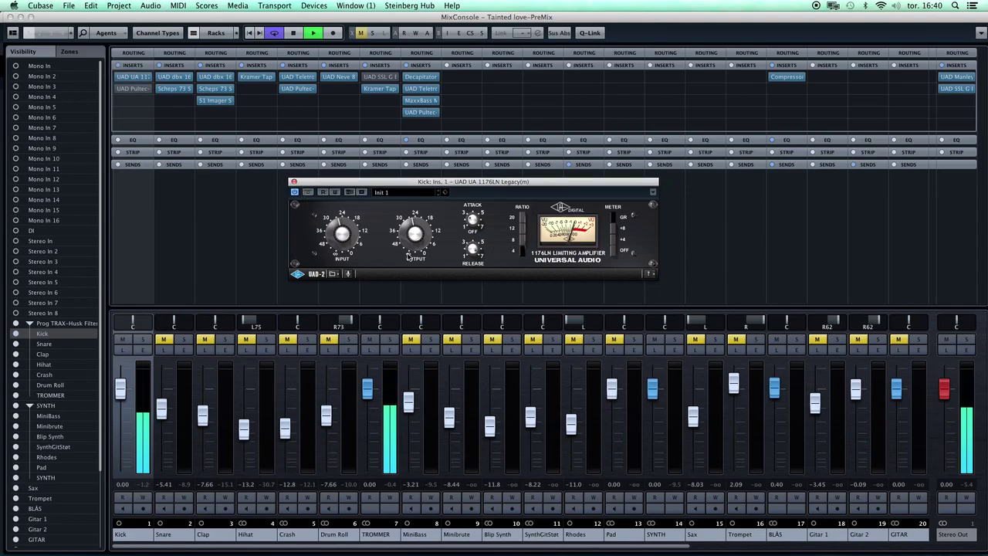
click(151, 493)
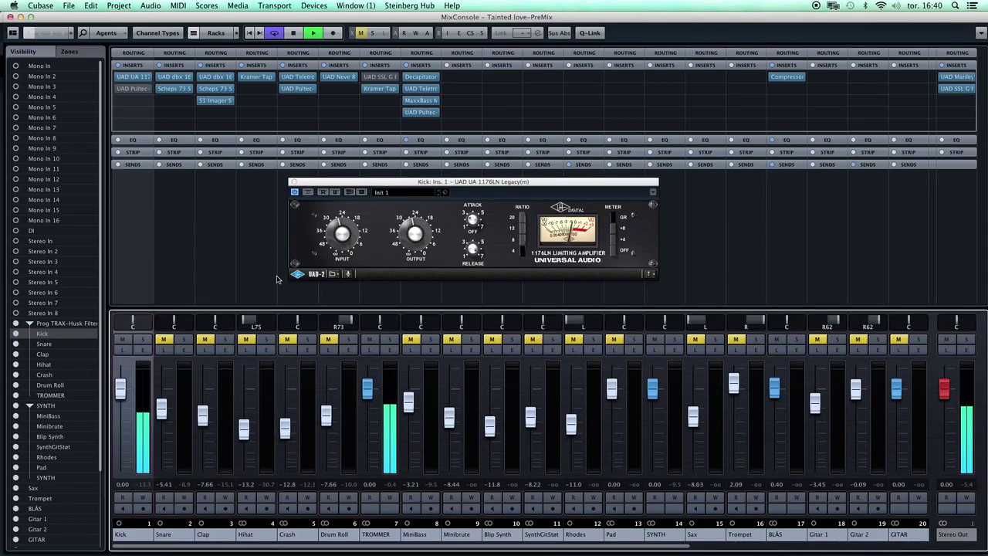
click(293, 183)
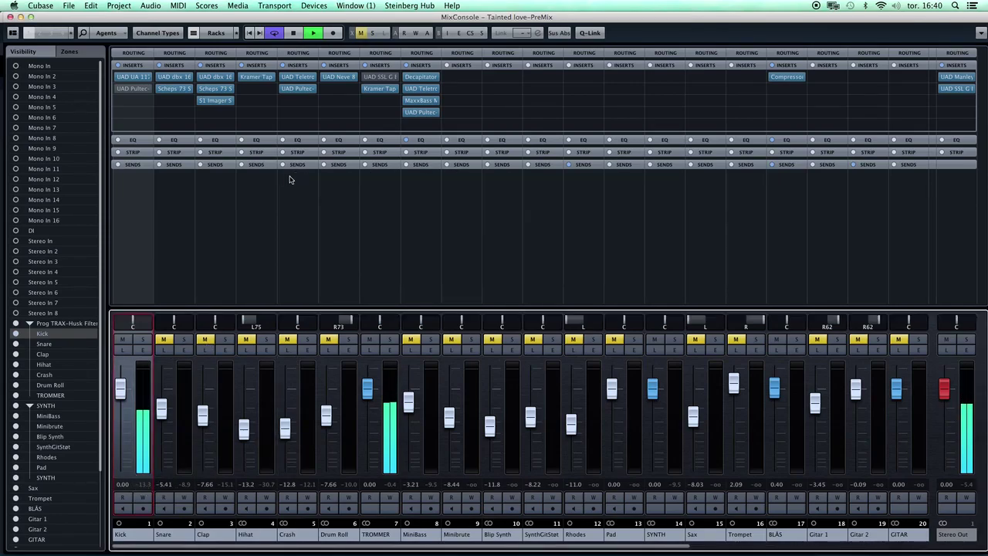
- Open the UAD Pultec-Pro on the Kick channel, stop playback, and examine its midrange and low-frequency controls
click(137, 88)
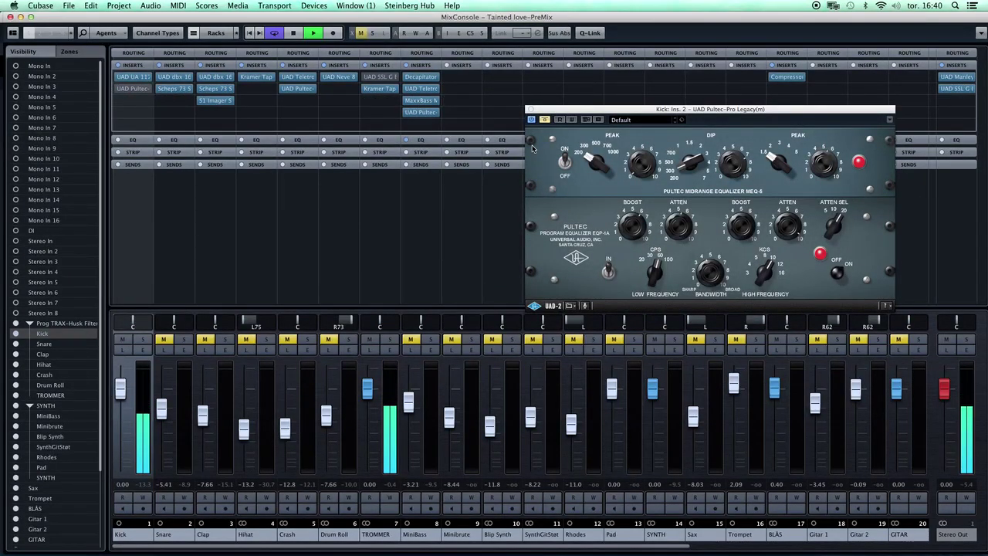
key(space)
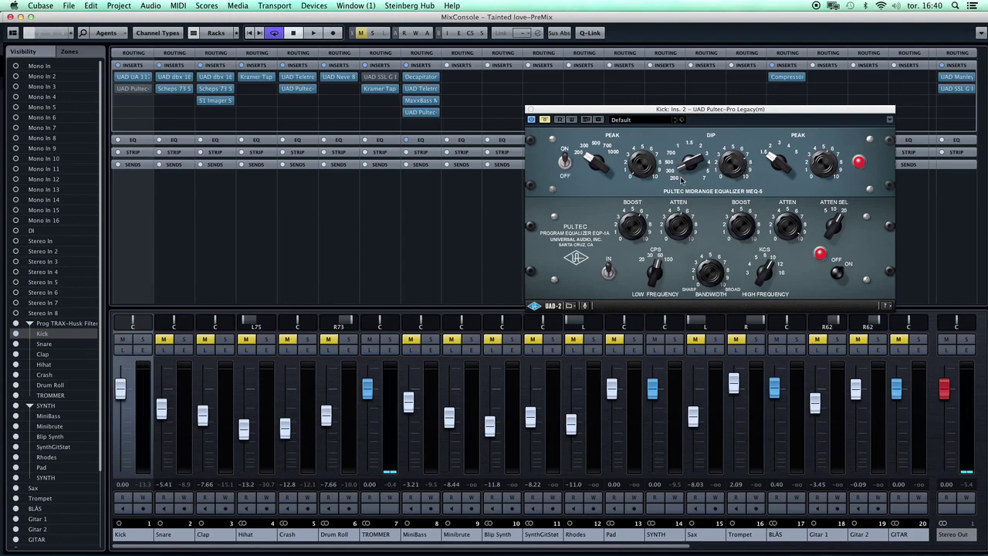
drag(679, 172, 676, 183)
click(609, 272)
click(546, 121)
- Turn off the Pultec-Pro's bypass during playback, comparing the kick with and without the equalizer
key(space)
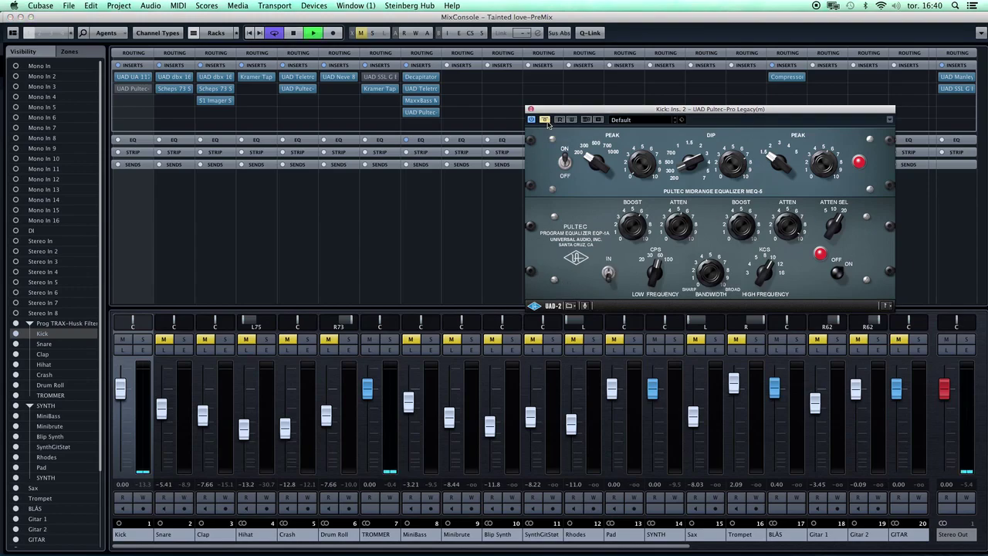
click(546, 122)
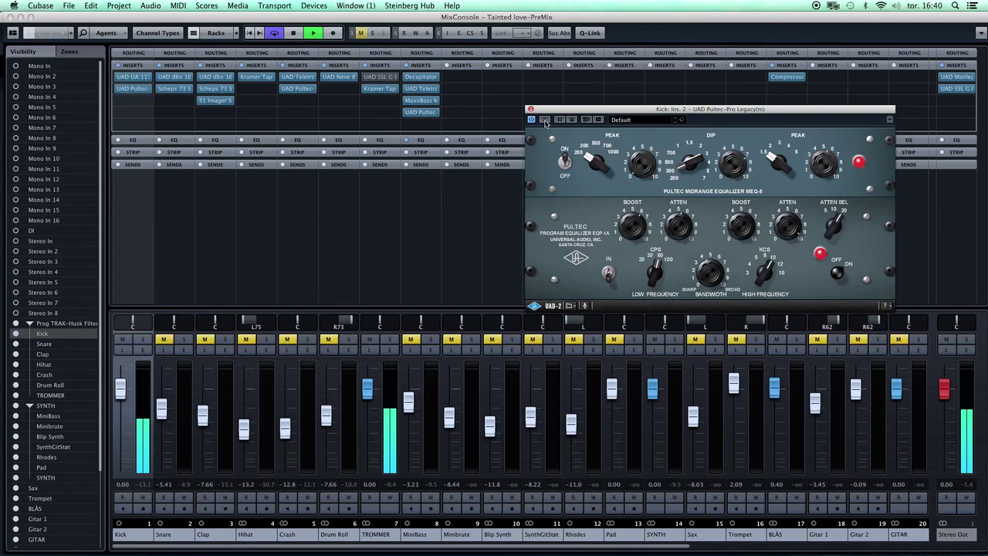
click(546, 122)
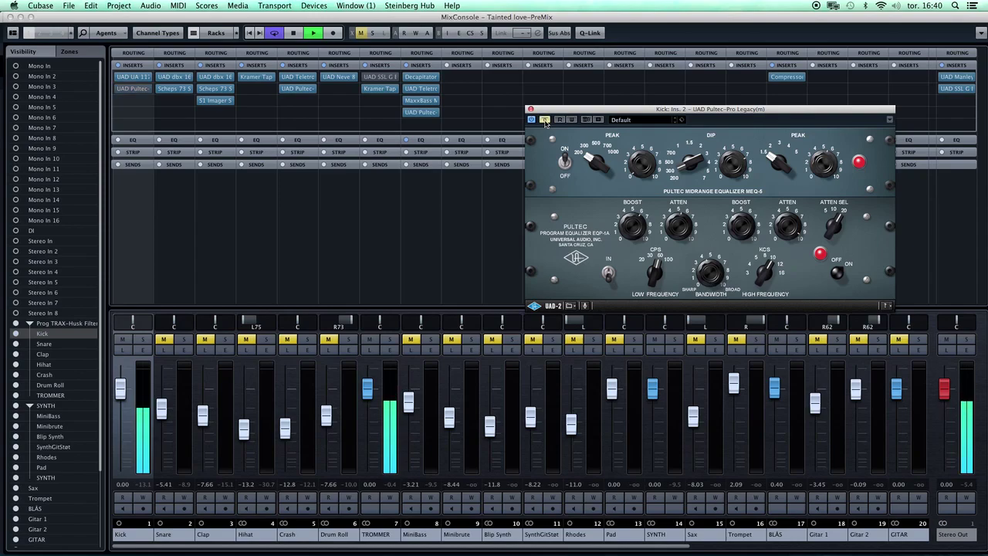
click(546, 122)
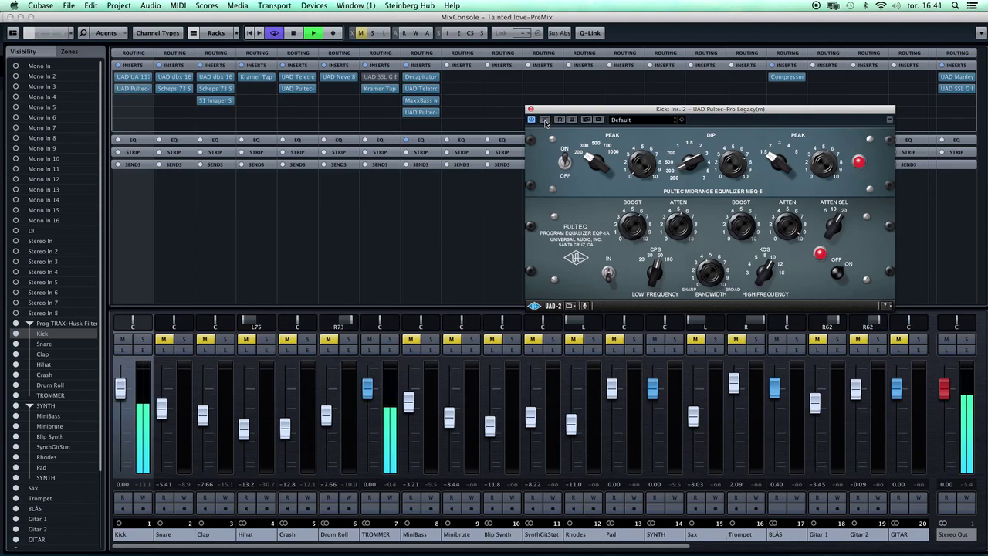
key(space)
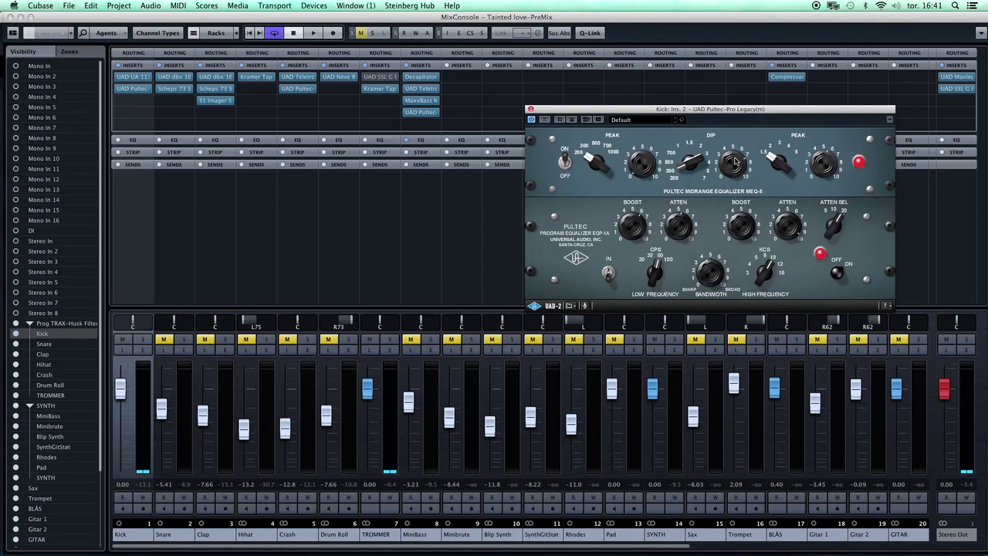
- Play the kick again and switch the Pultec-Pro's bypass on and off to hear the effect of the midrange dip
click(506, 148)
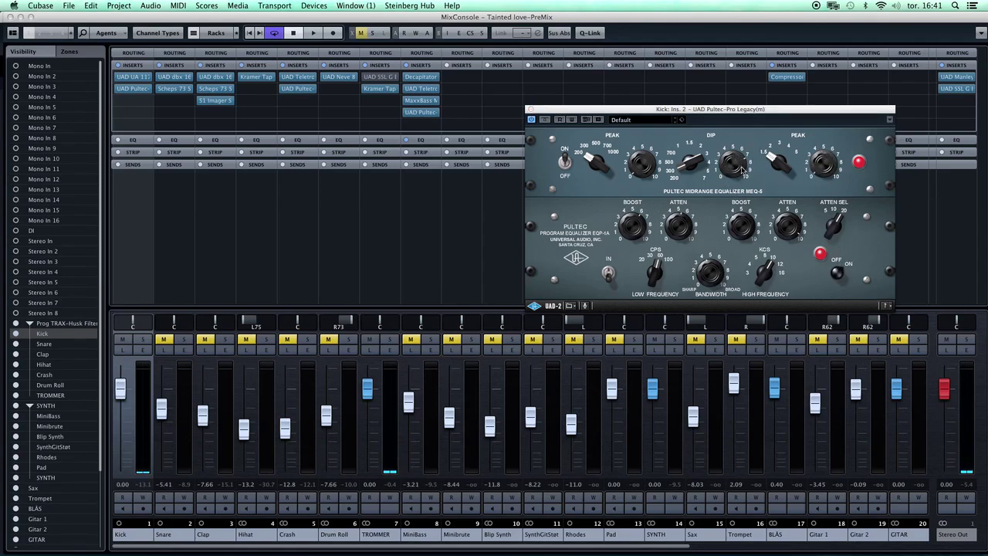
key(space)
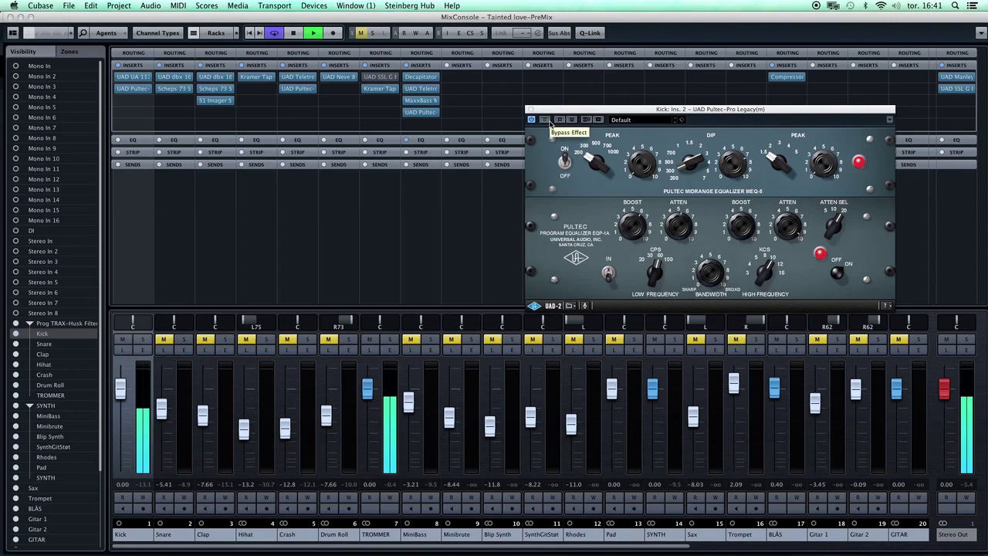
click(548, 122)
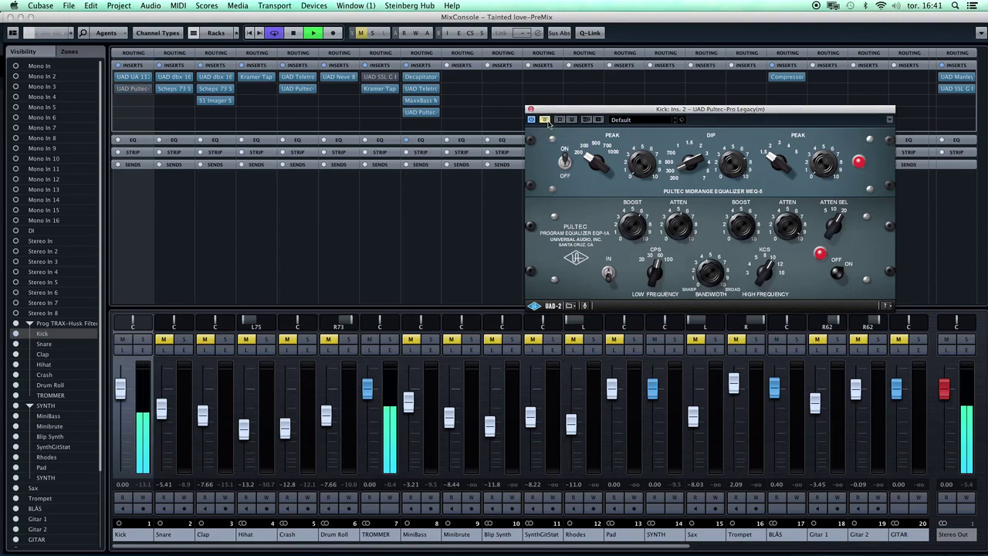
click(548, 121)
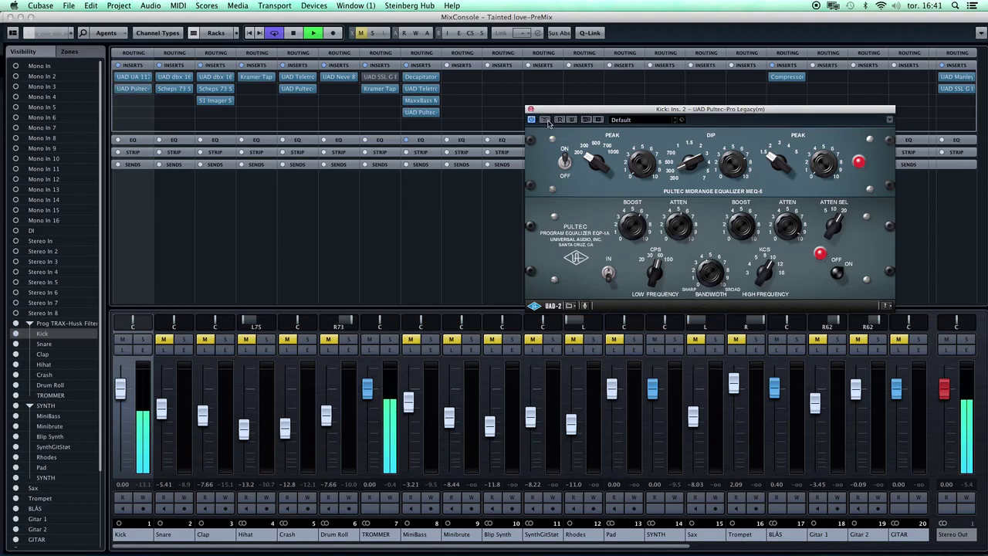
key(space)
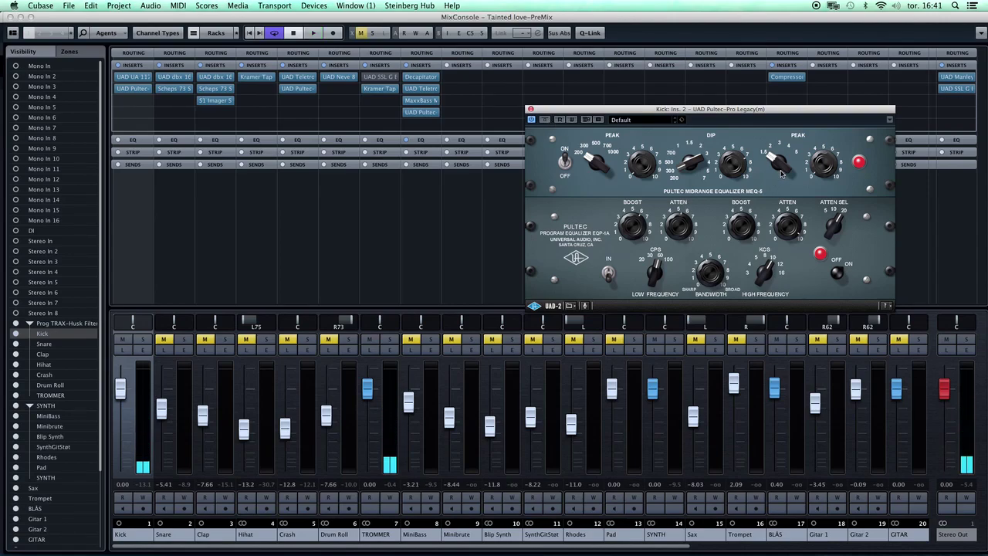
- Examine the upper peak boost of the MEQ-5 midrange equalizer and listen to the kick through it
drag(819, 165, 831, 125)
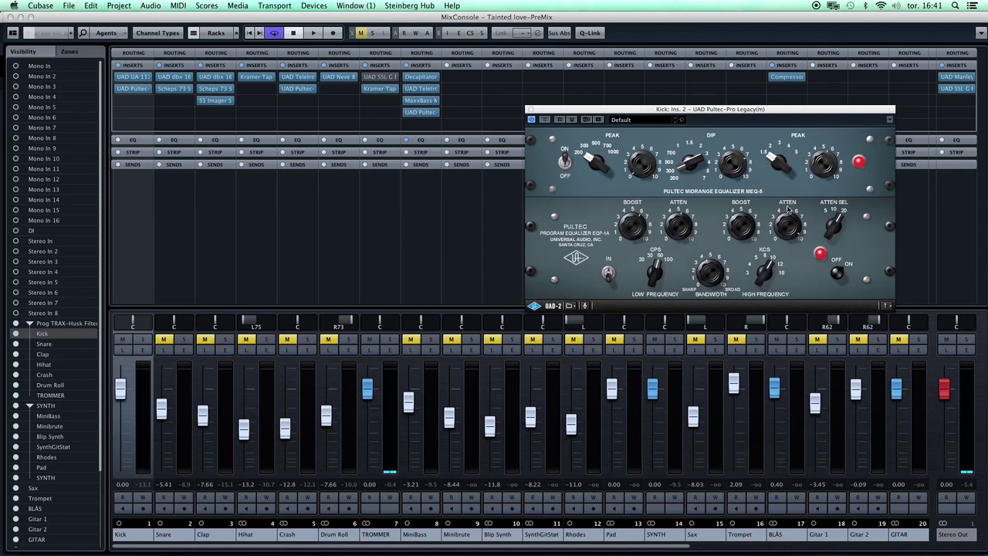
key(space)
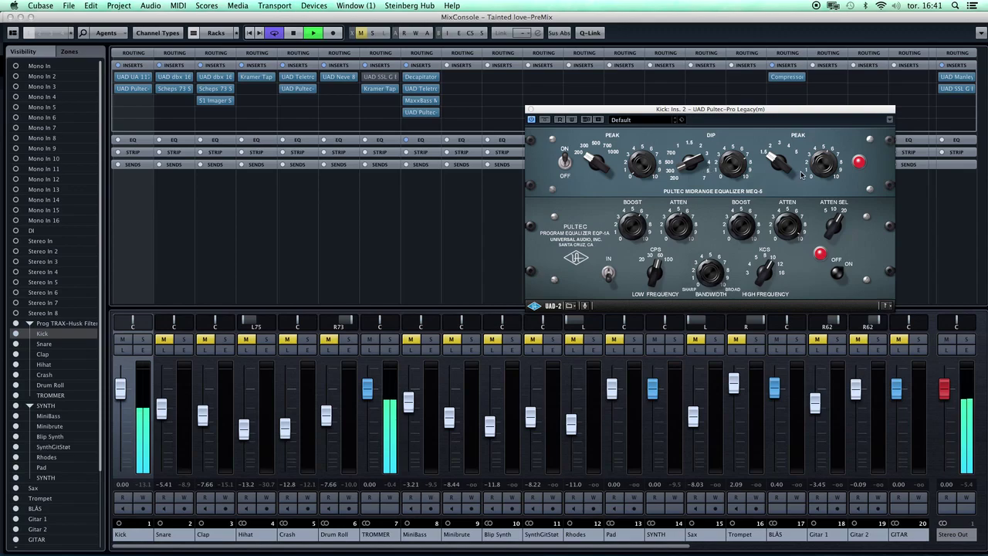
click(833, 104)
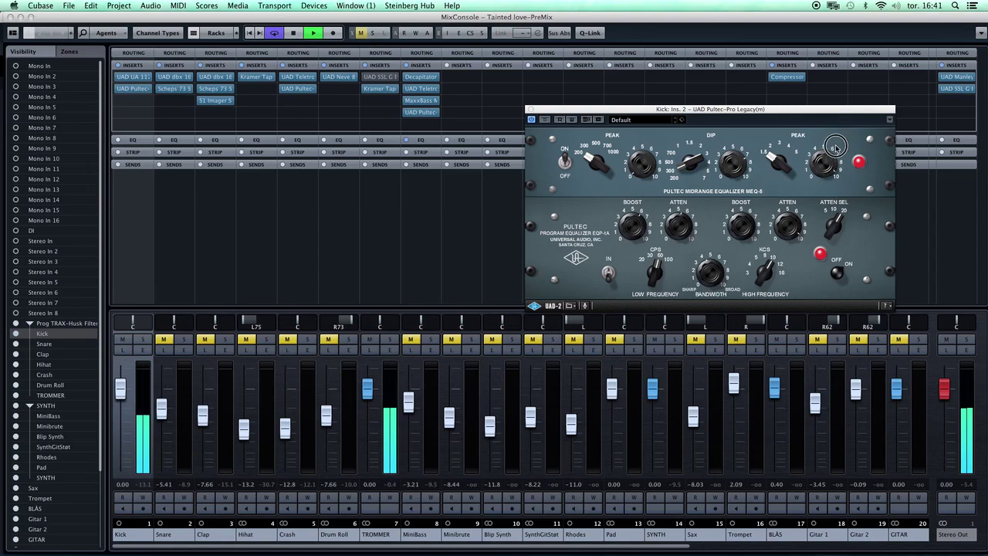
key(space)
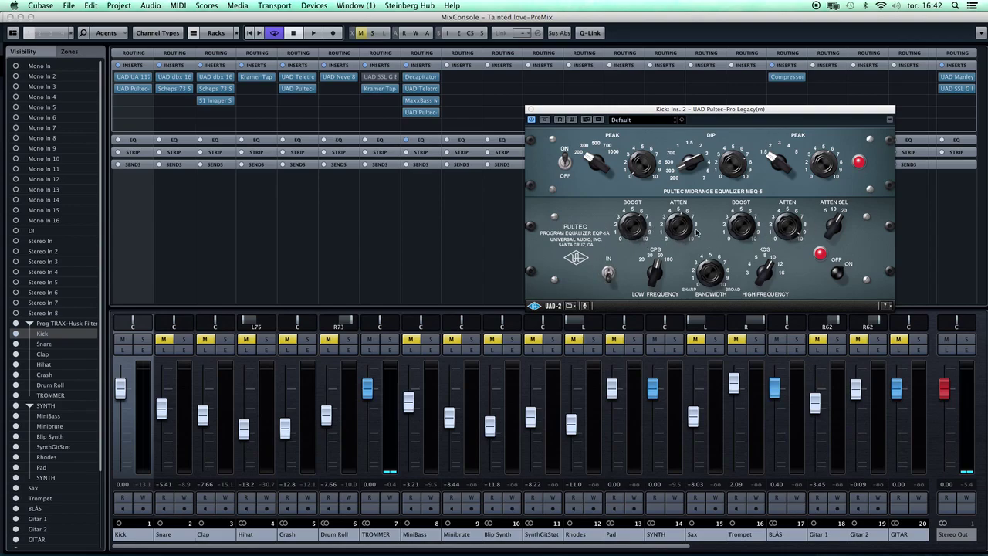
- Switch the Pultec EQP-1A section out and back in during playback to hear its effect on the kick
key(space)
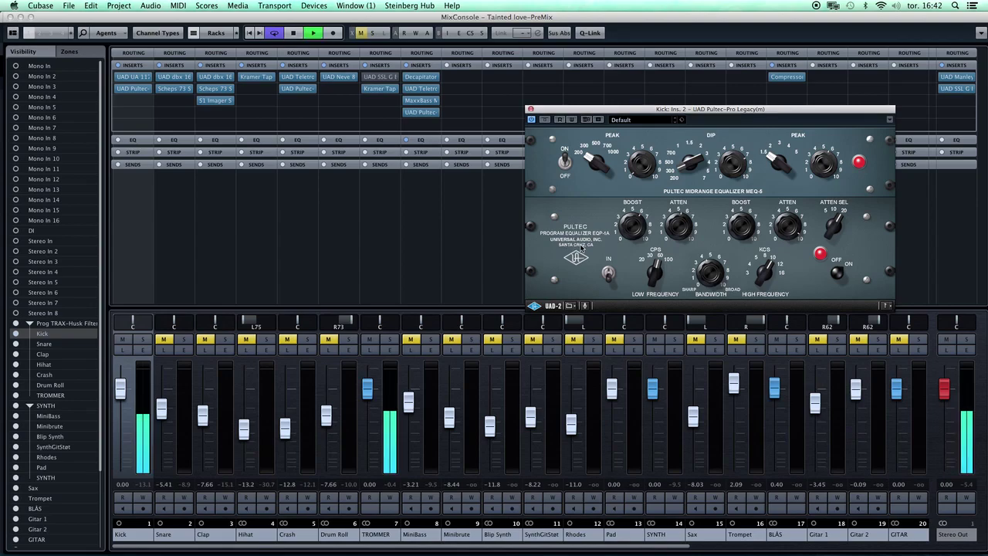
click(610, 275)
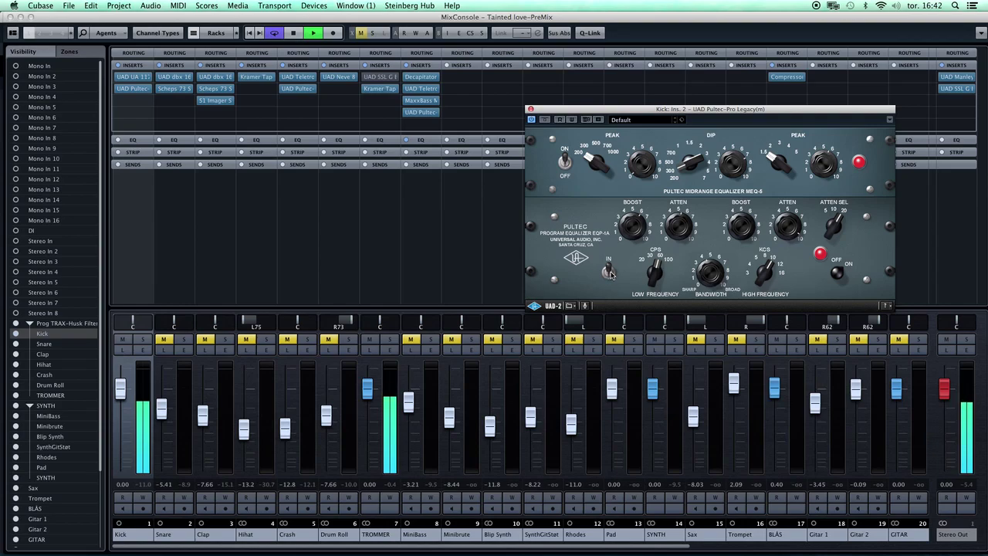
click(611, 272)
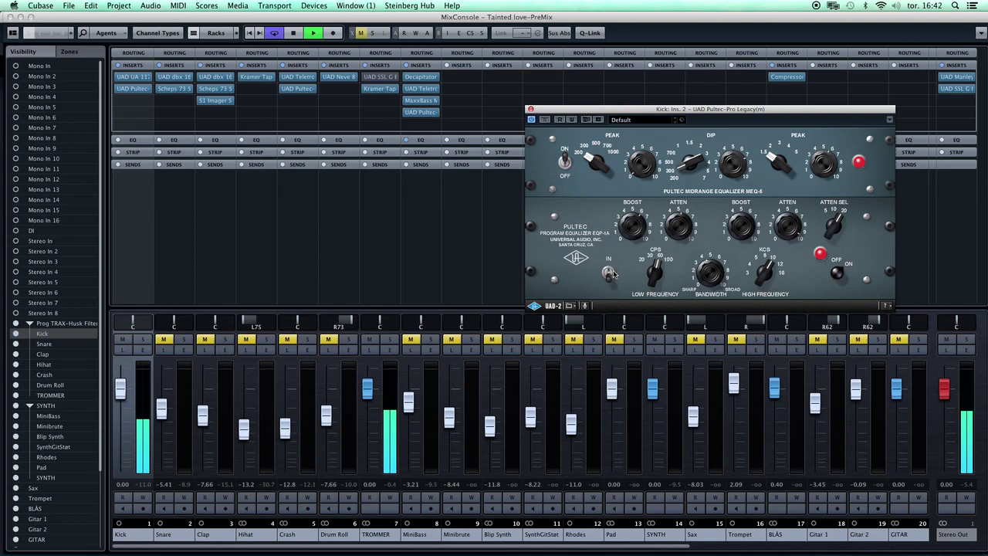
click(611, 272)
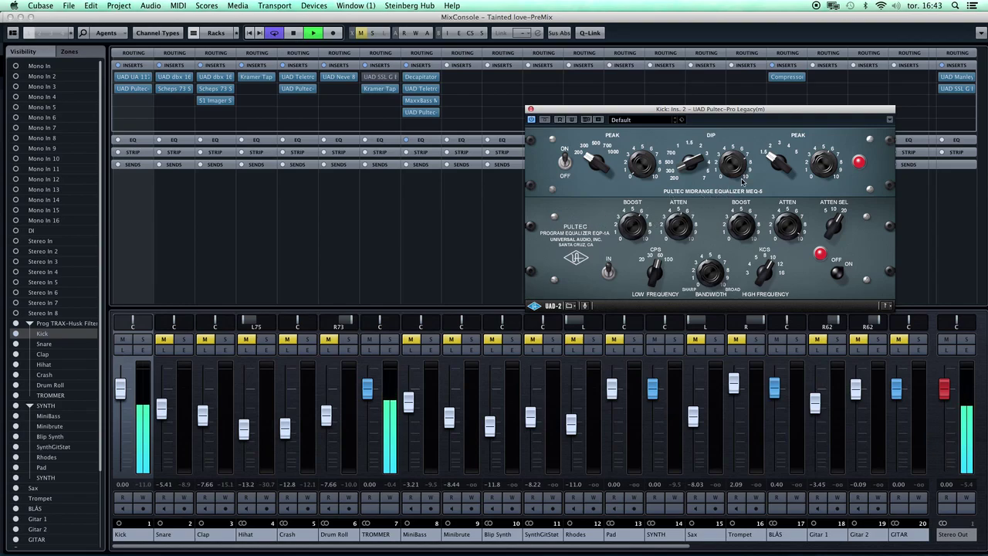
- Close the Pultec-Pro, check the project window, and compare the kick with the Pultec insert bypassed and active from the mixer
click(530, 109)
key(F3)
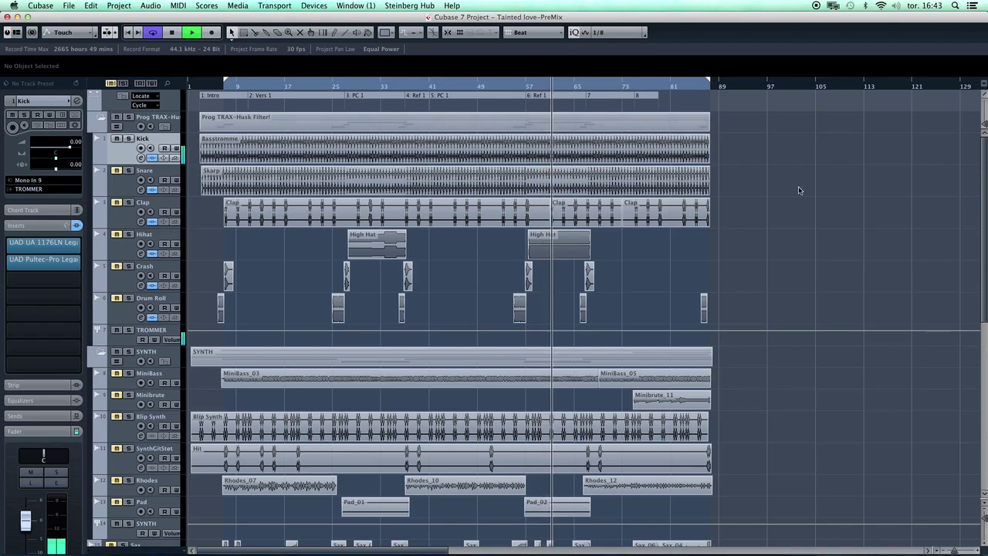
key(super+shift+d)
key(F3)
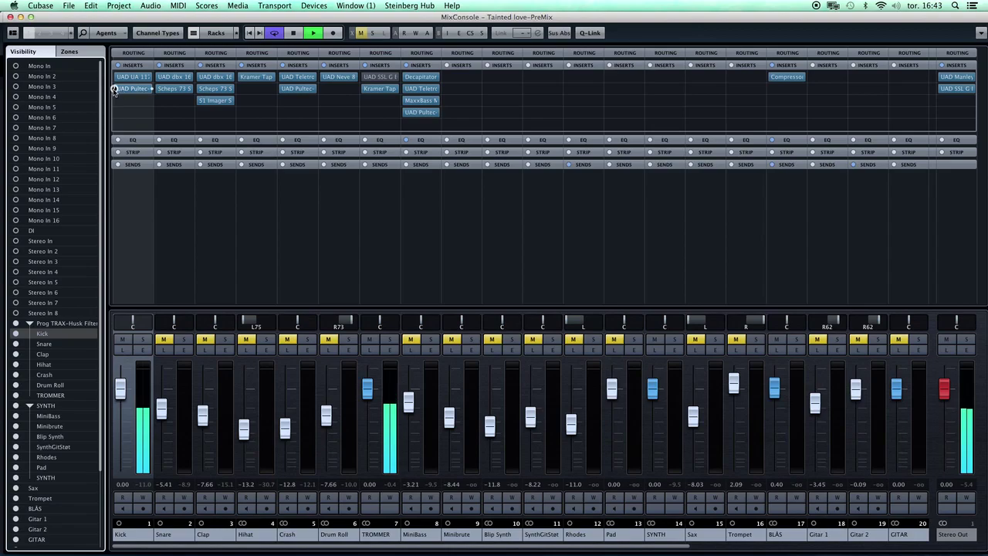
click(114, 89)
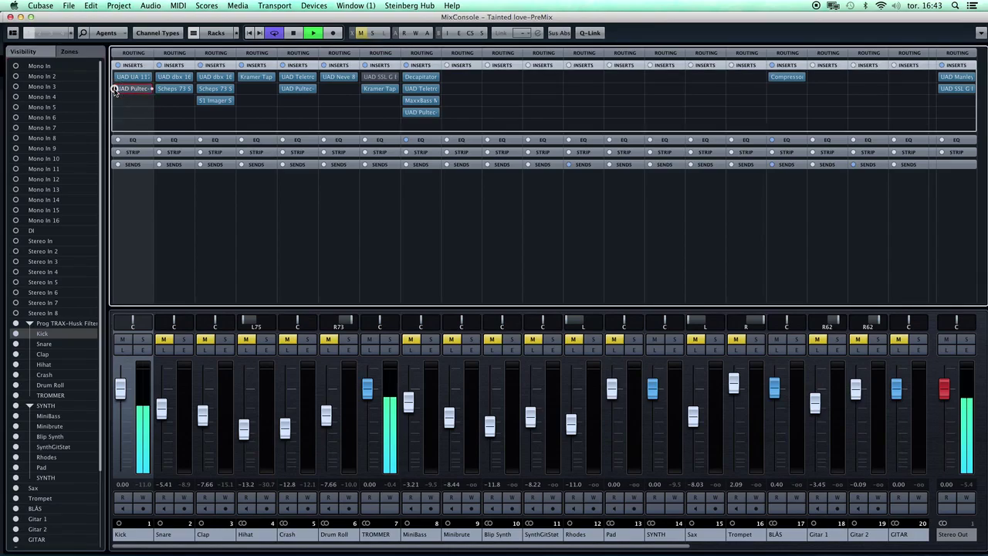
click(114, 89)
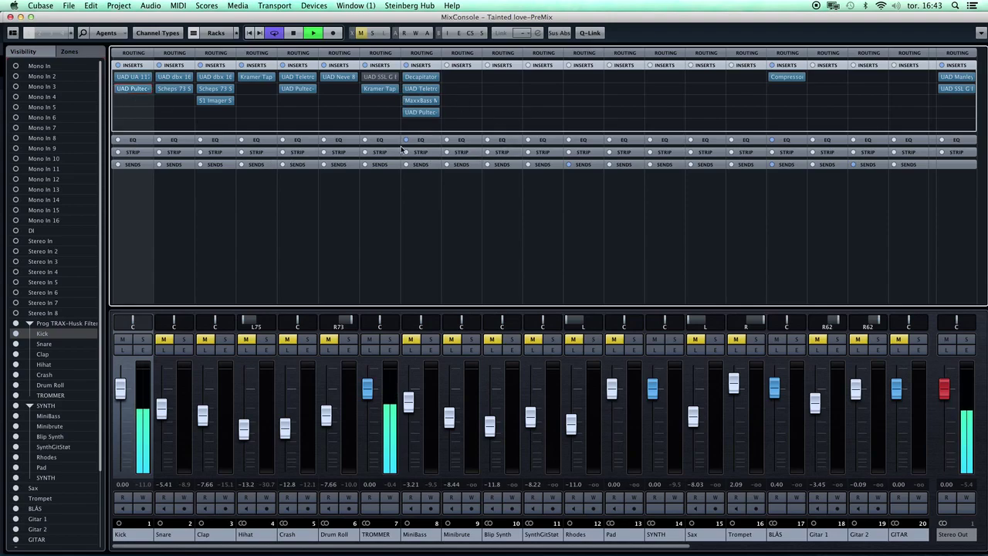
- Open the SSL G Bus Compressor on the TROMMER group and take it out of bypass while the kick plays
click(385, 78)
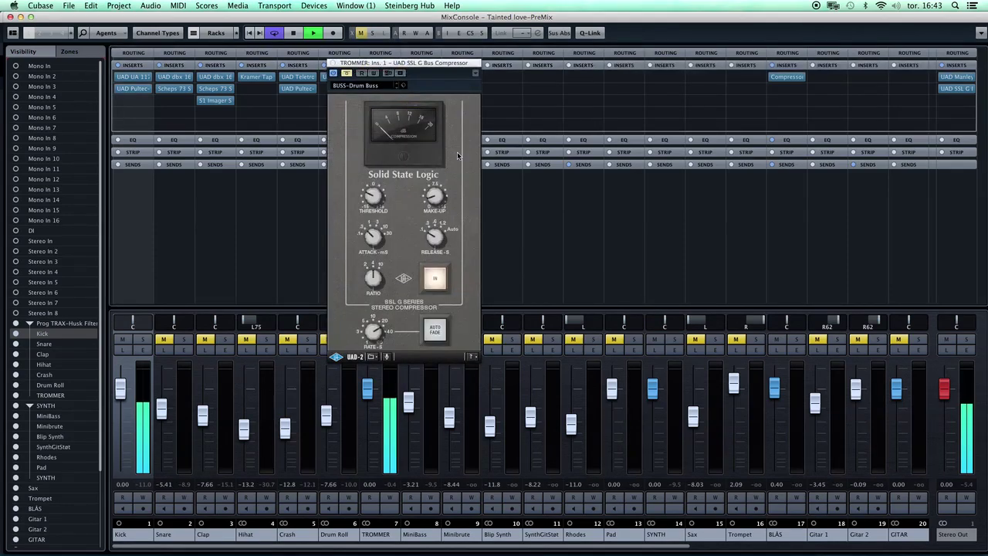
key(space)
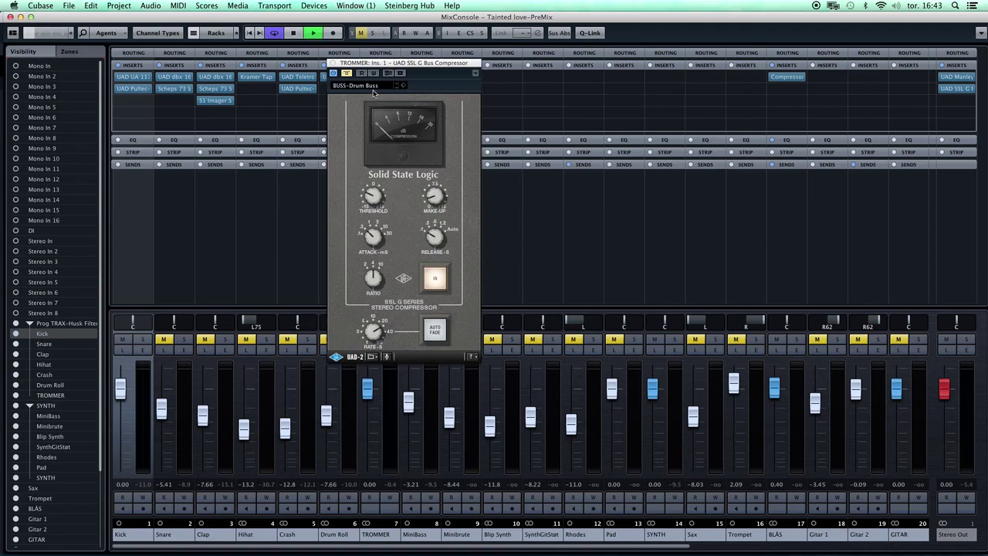
key(space)
click(346, 74)
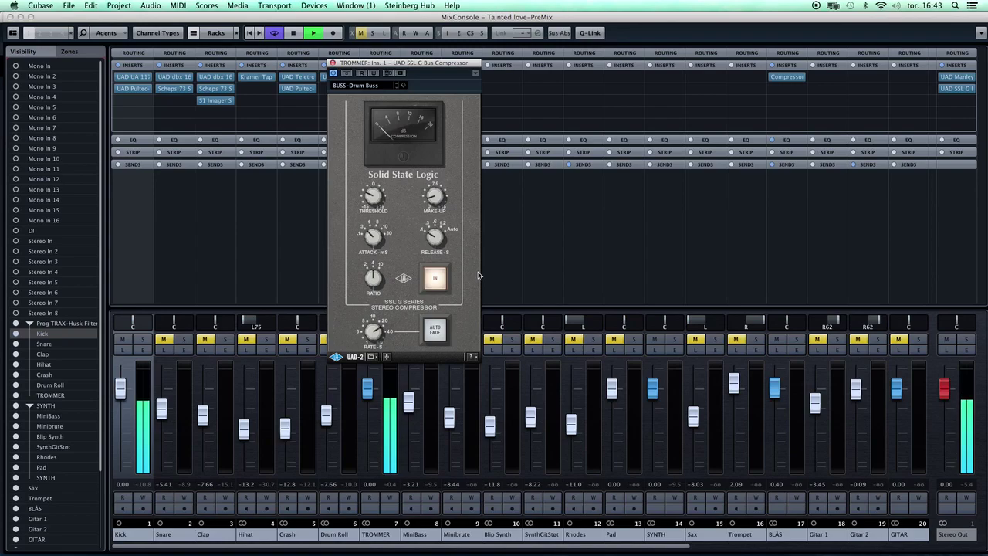
- Switch the SSL compressor's IN control off and on to compare the kick, stop playback and close the plug-in
click(436, 281)
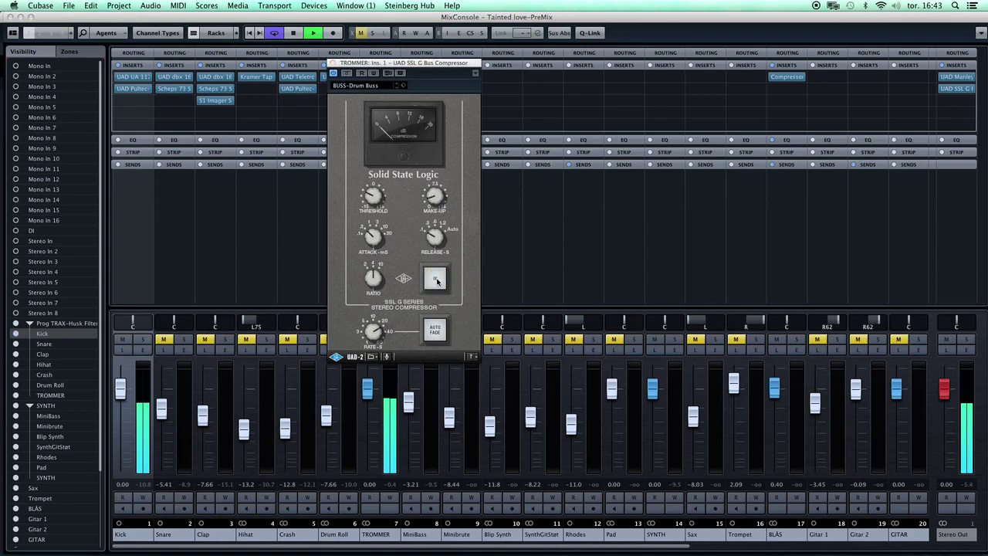
click(436, 281)
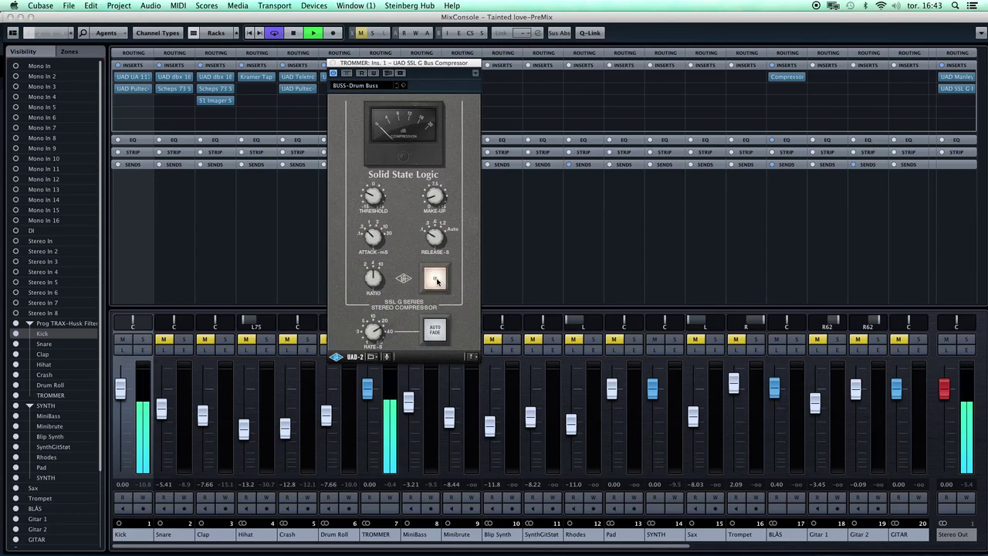
key(space)
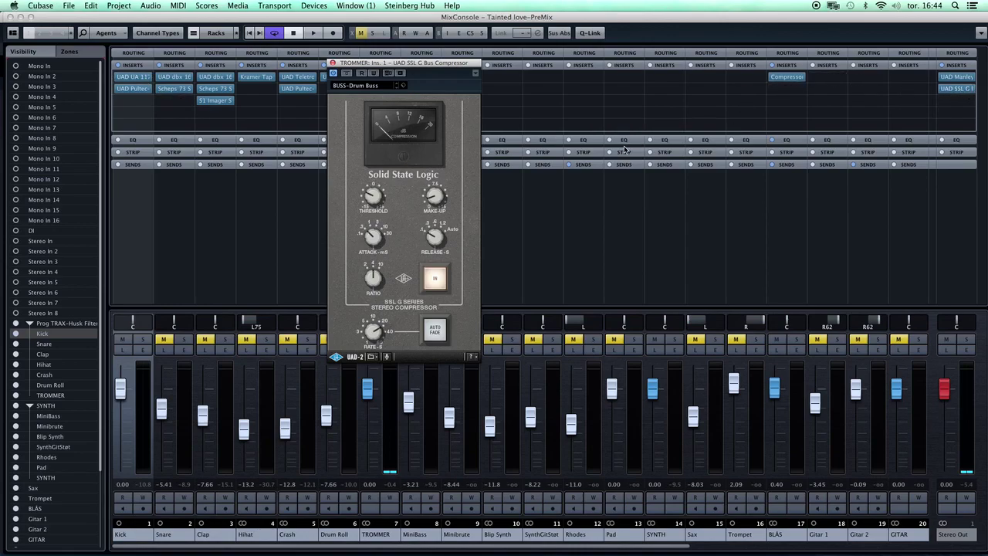
click(333, 64)
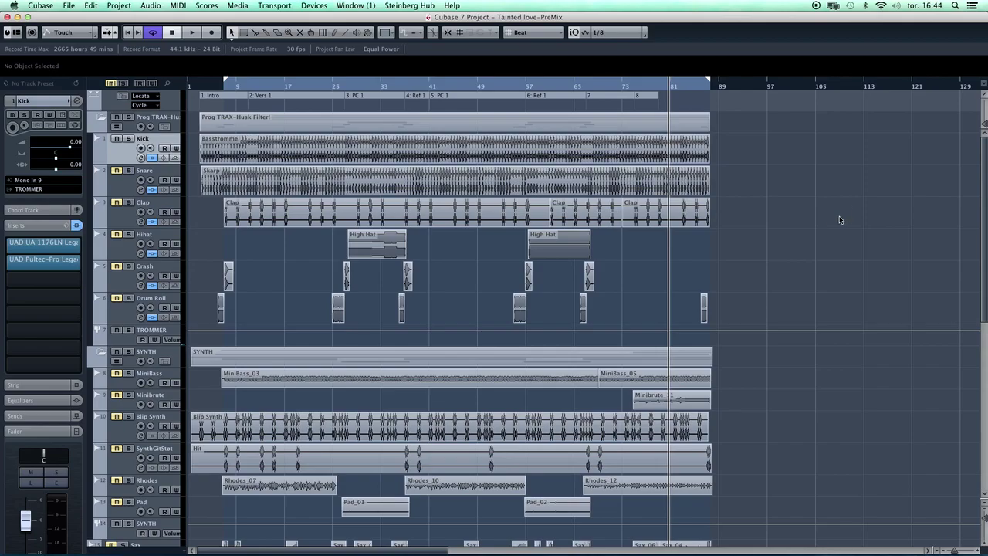
- Reopen the mixer and look at the Kramer Master Tape insert on the TROMMER group
key(ctrl+Up)
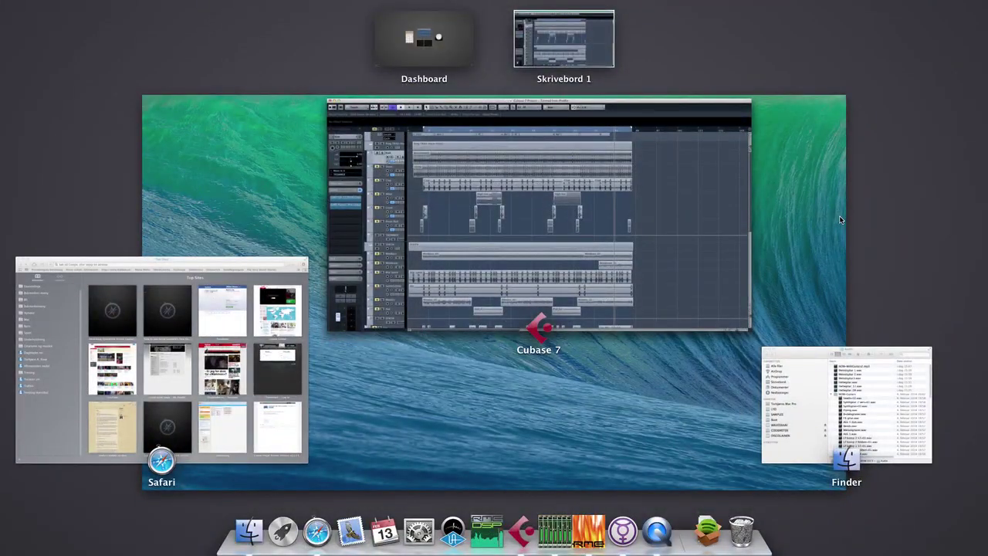
click(703, 218)
key(F3)
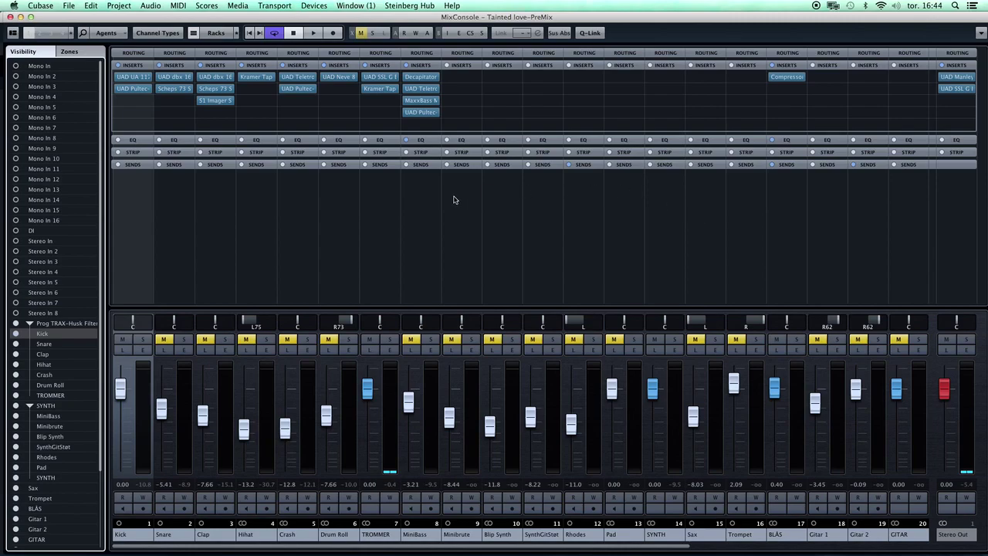
click(379, 90)
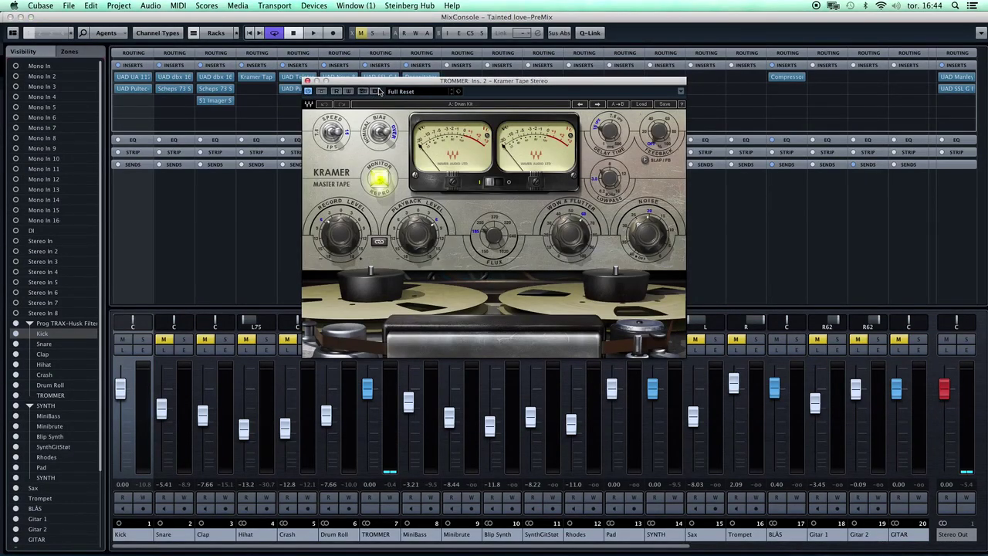
click(307, 81)
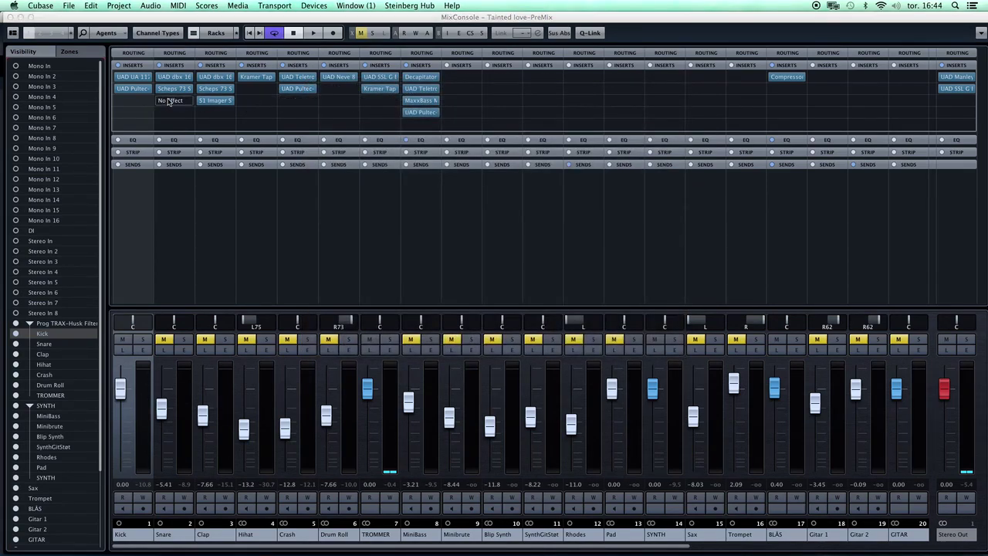
- Mute the Kick channel, unmute the Snare channel and play the snare with its inserts active
click(122, 339)
click(161, 340)
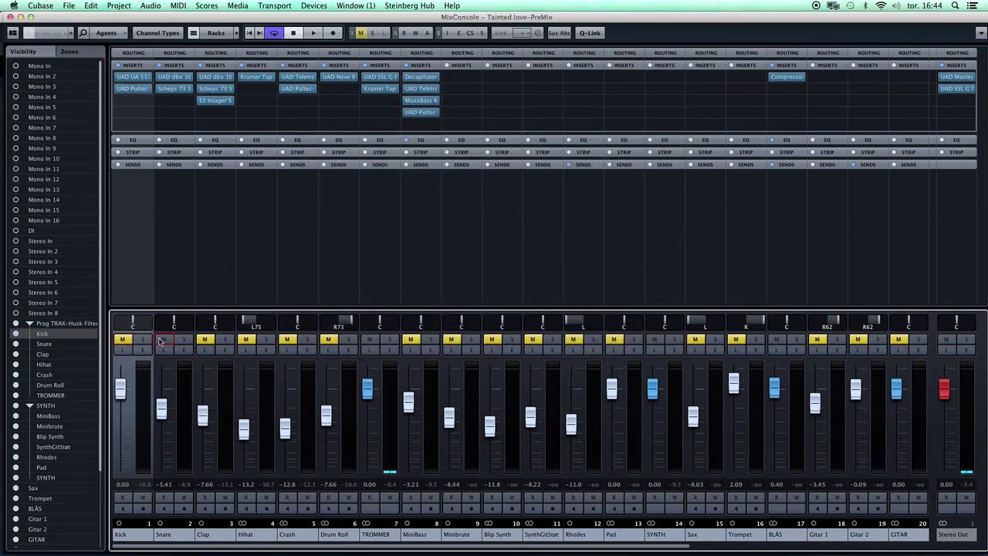
key(space)
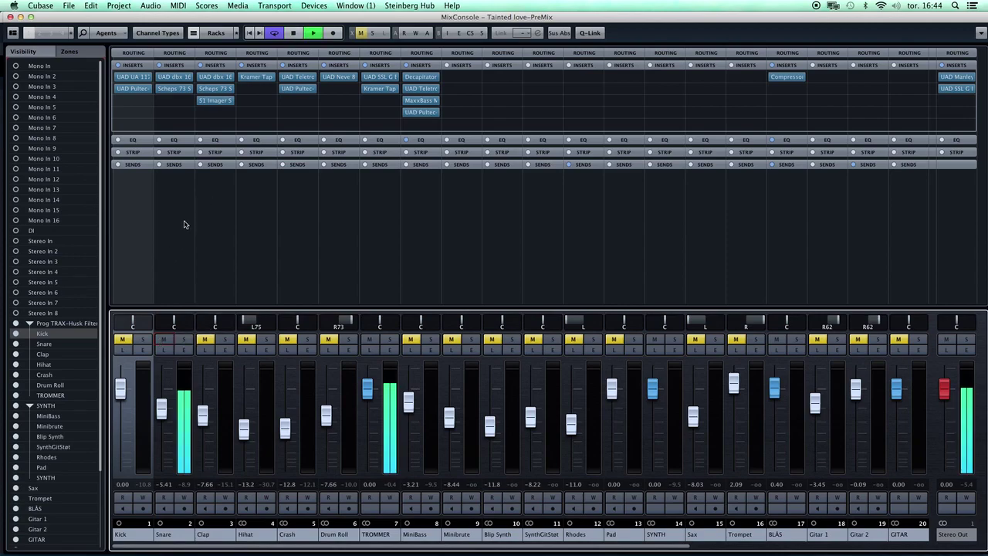
key(space)
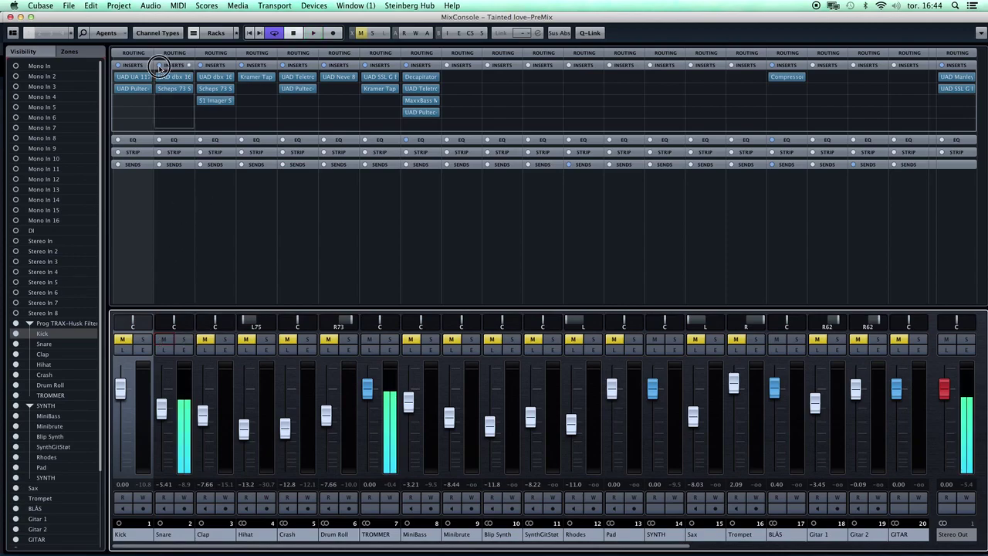
- Bypass all inserts on the Snare channel and listen to the unprocessed snare
click(159, 65)
key(space)
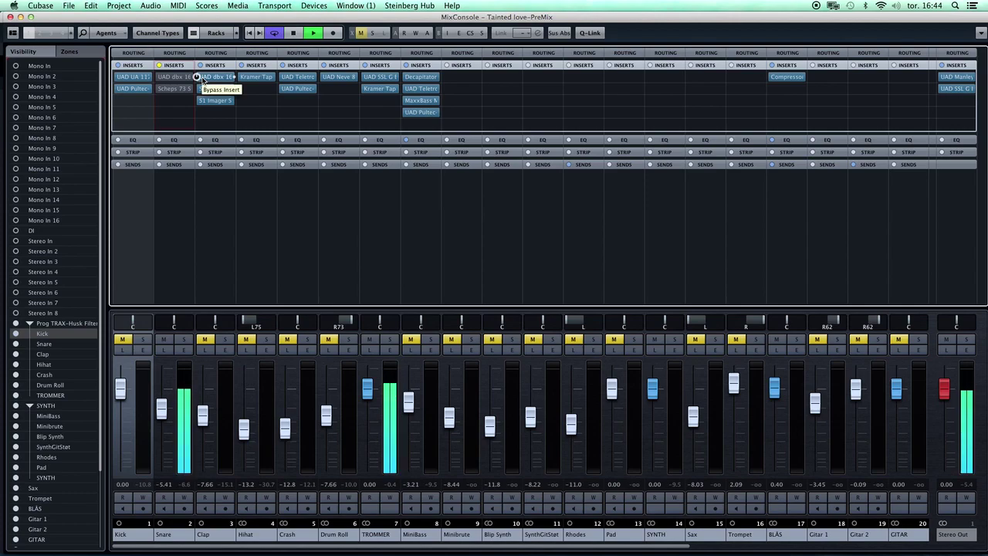
key(space)
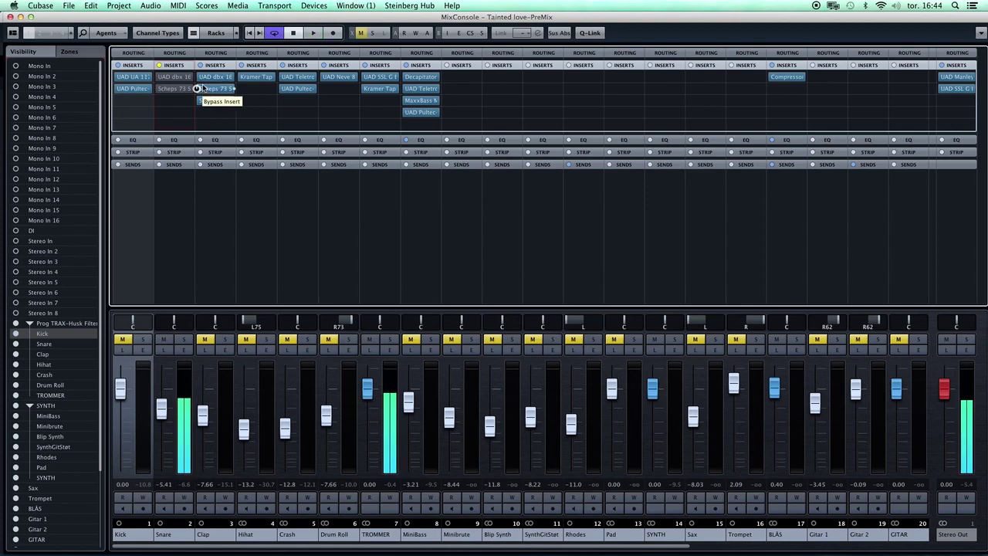
- Open the snare's dbx 160, compare it bypassed and active during playback, leave it active and close it
click(170, 79)
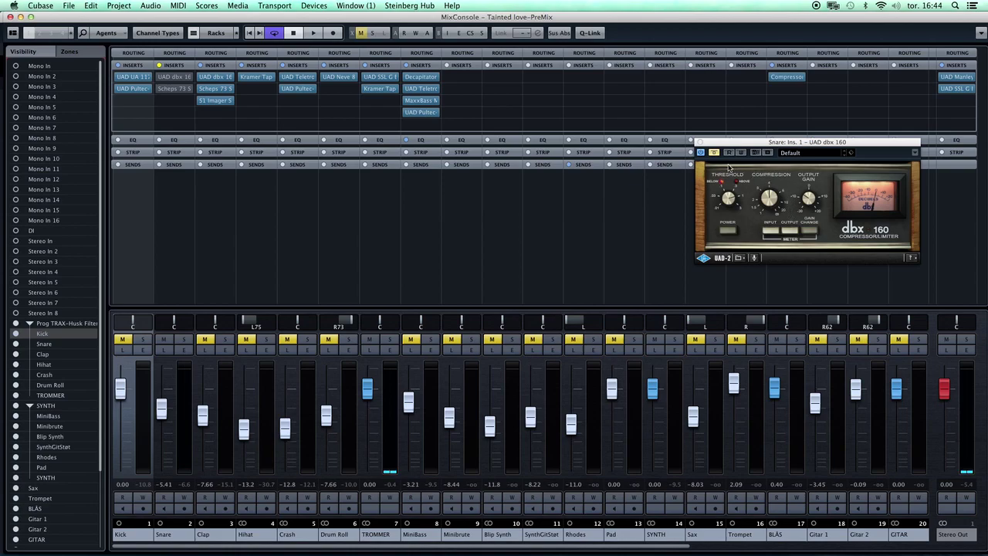
key(space)
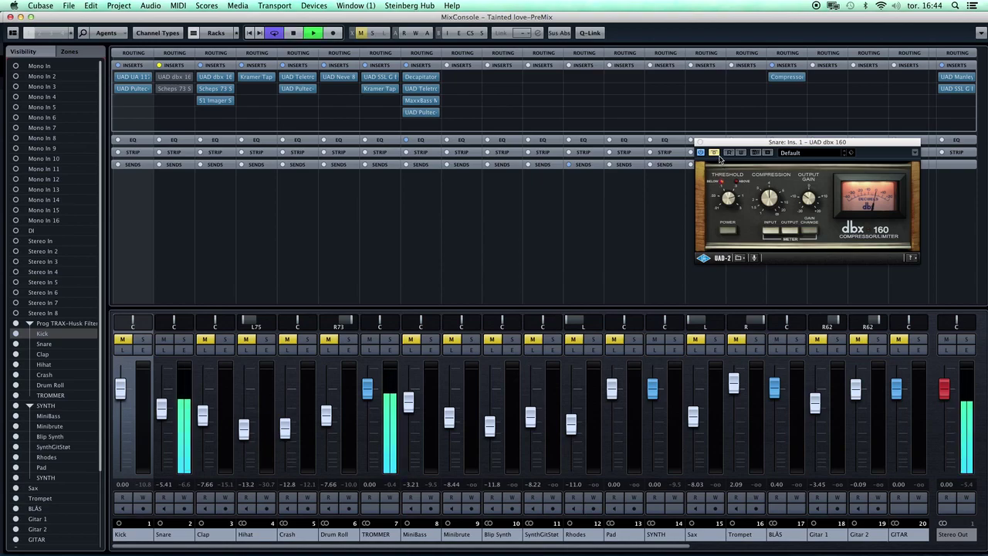
click(715, 155)
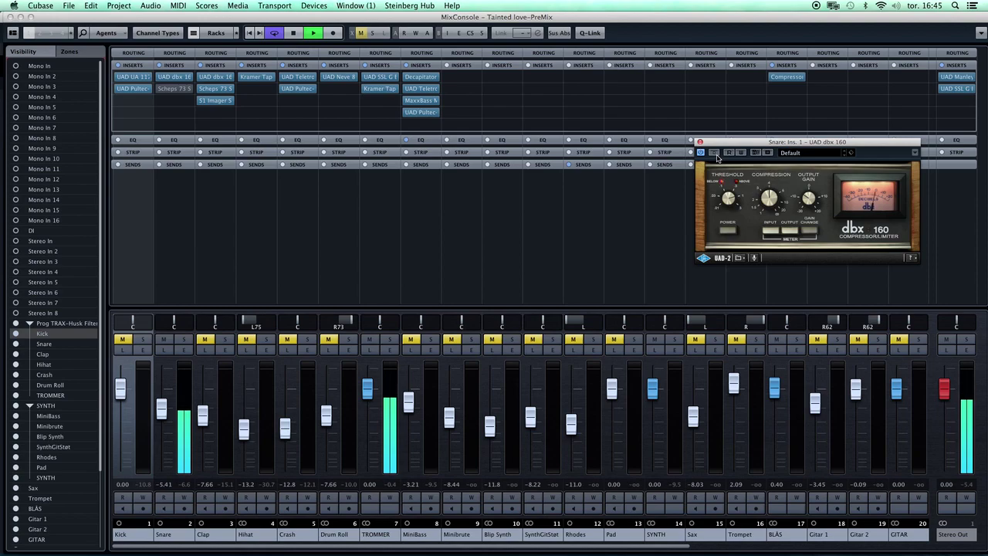
click(714, 154)
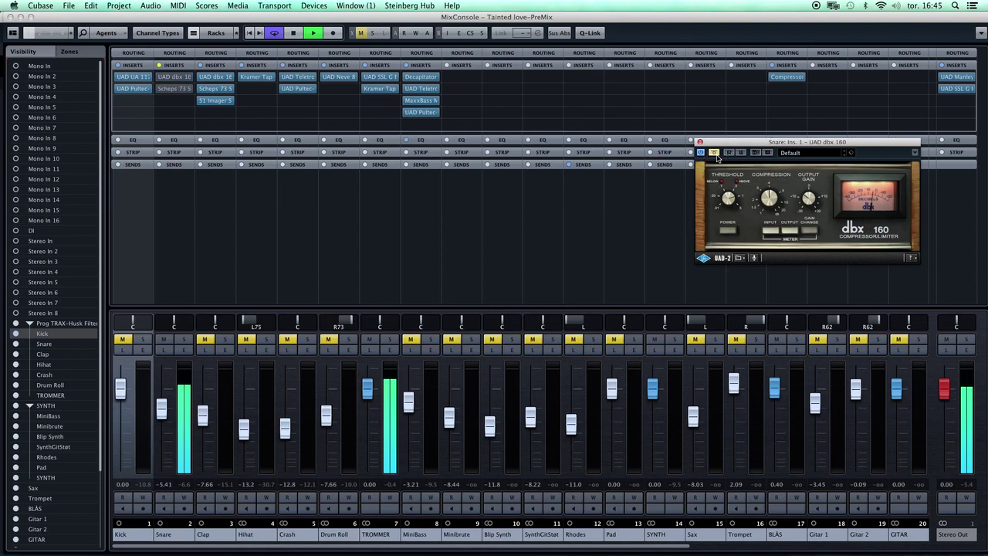
click(715, 154)
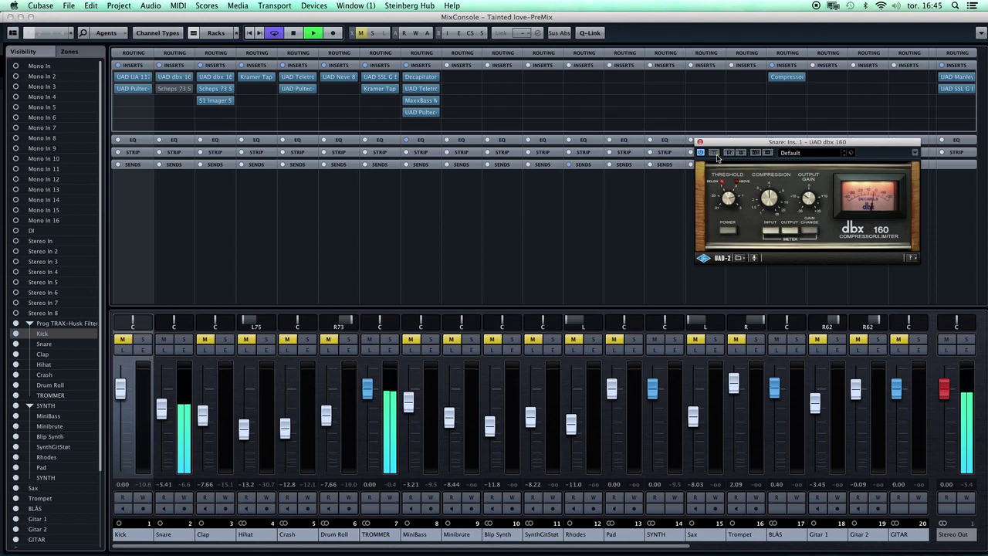
key(space)
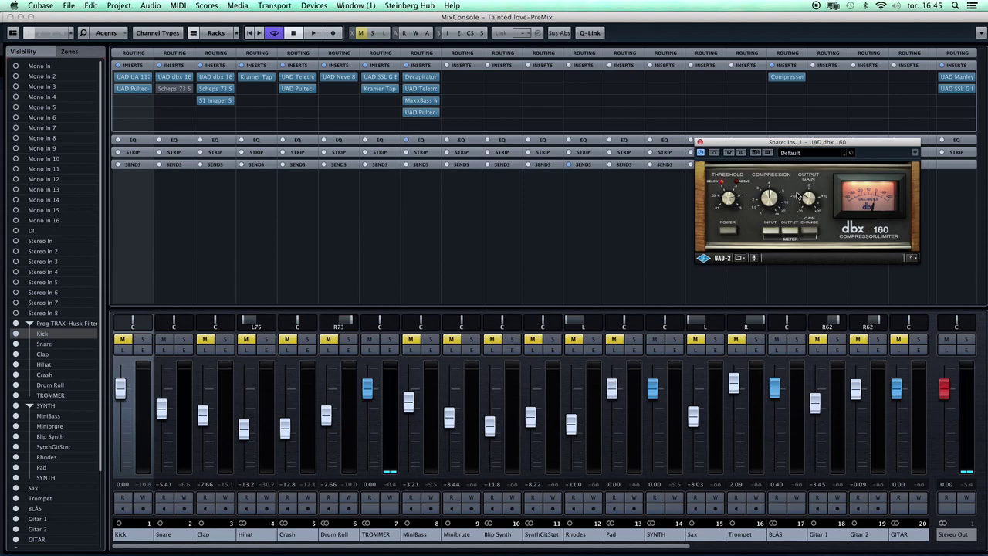
click(699, 143)
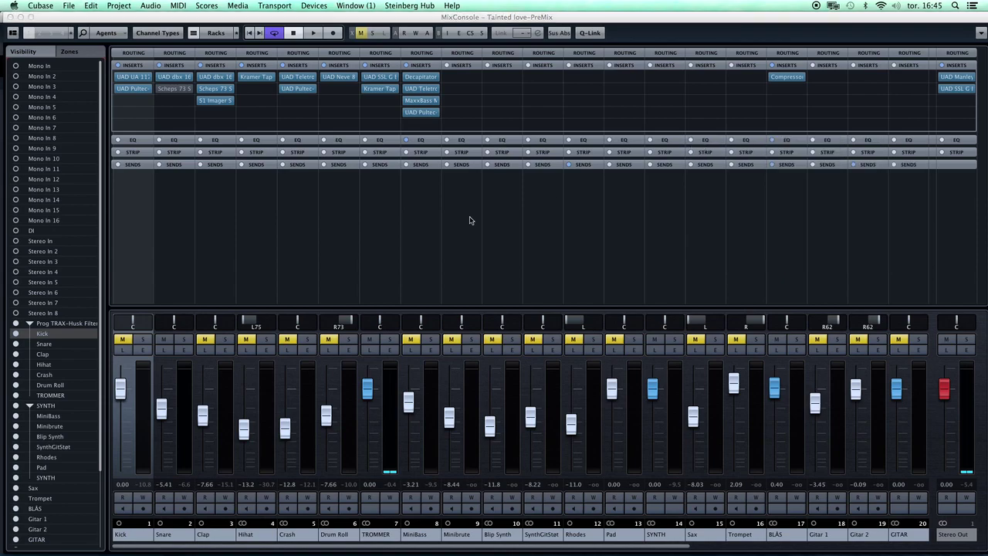
- Play the snare and open its Scheps 73 insert to listen with the EQ plug-in bypassed
key(space)
click(174, 88)
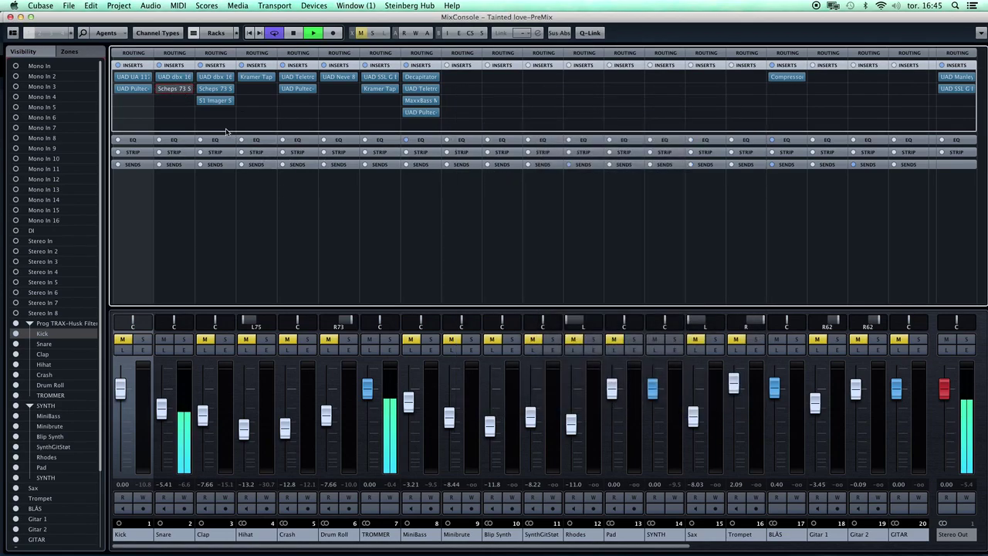
click(175, 89)
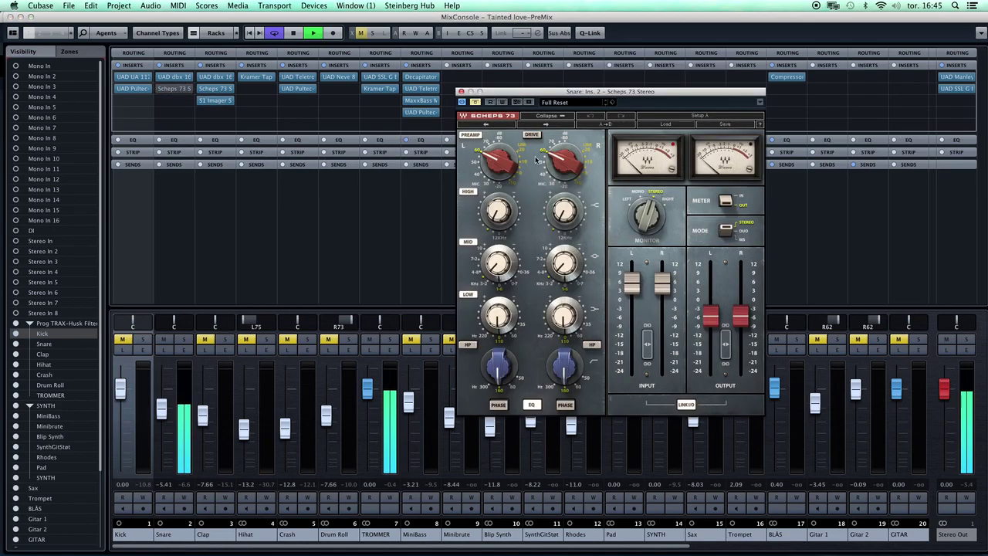
key(space)
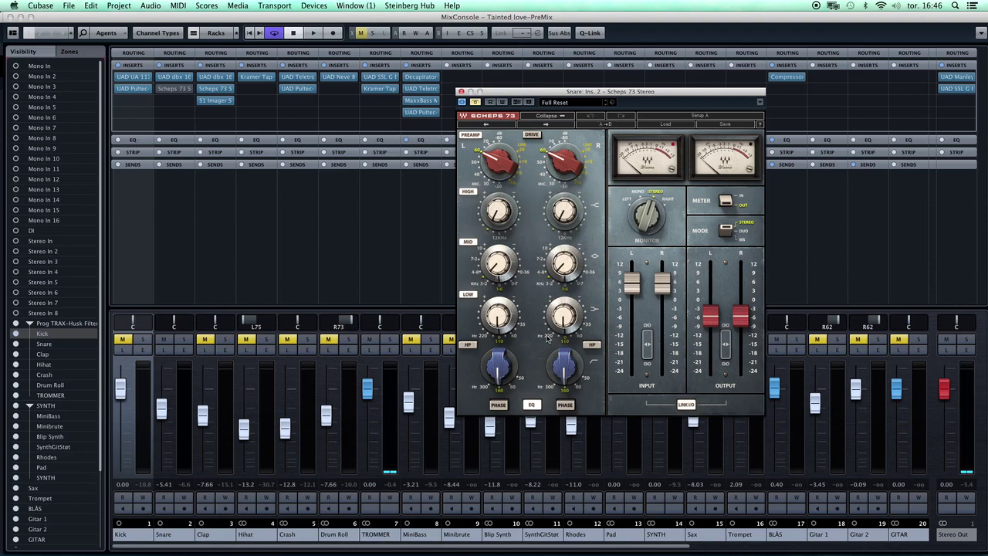
- Toggle the Scheps 73's EQ switch, compare the plug-in bypassed and active on the playing snare, and leave it active
click(534, 404)
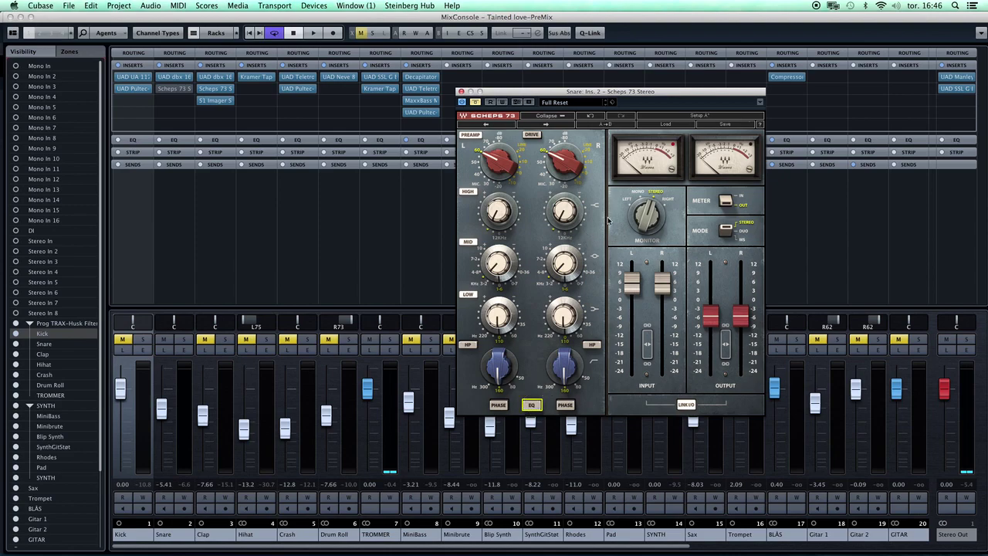
key(space)
click(476, 103)
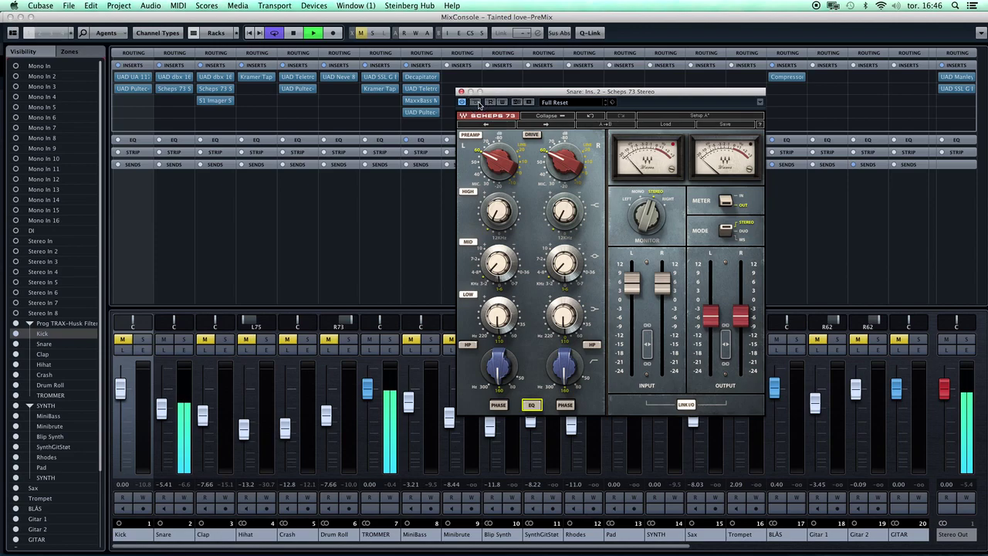
click(476, 103)
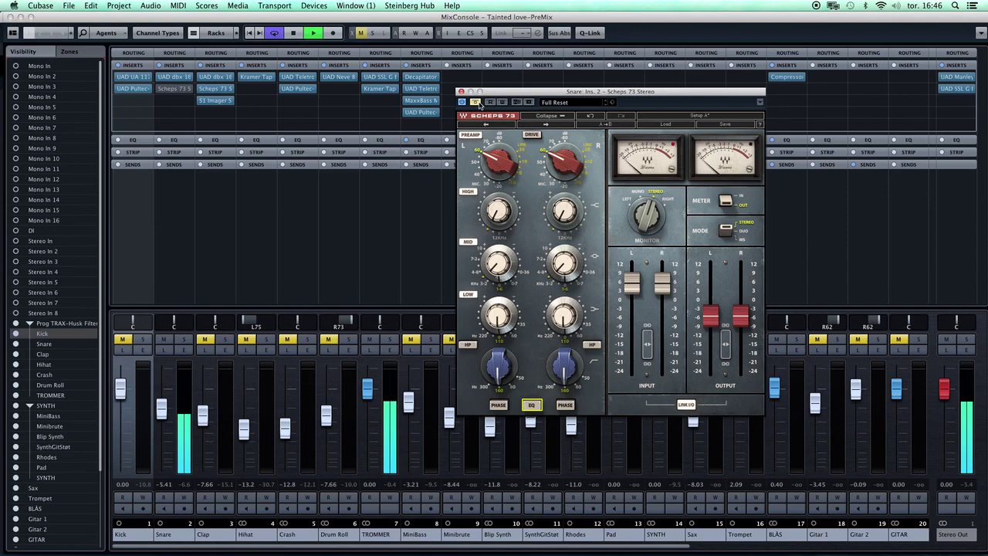
click(476, 102)
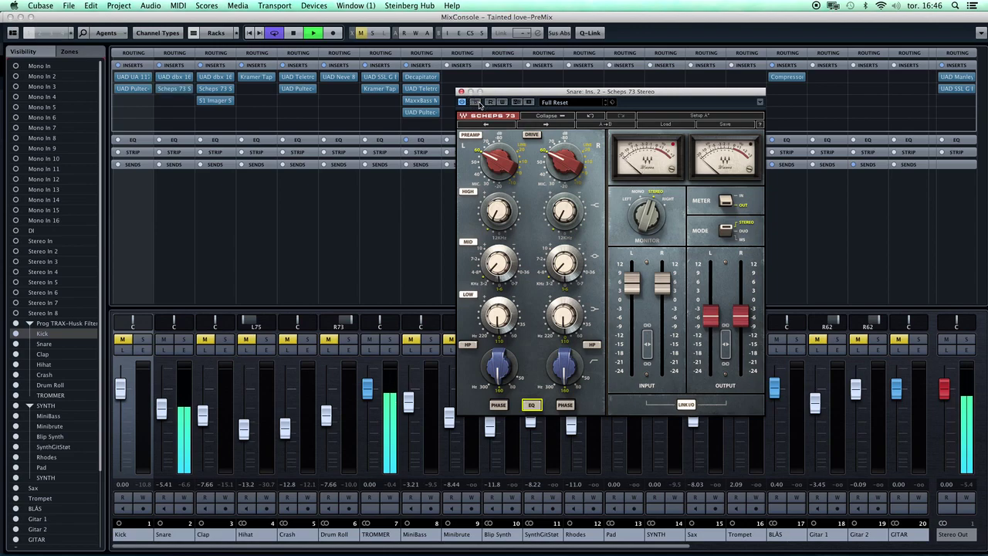
click(476, 102)
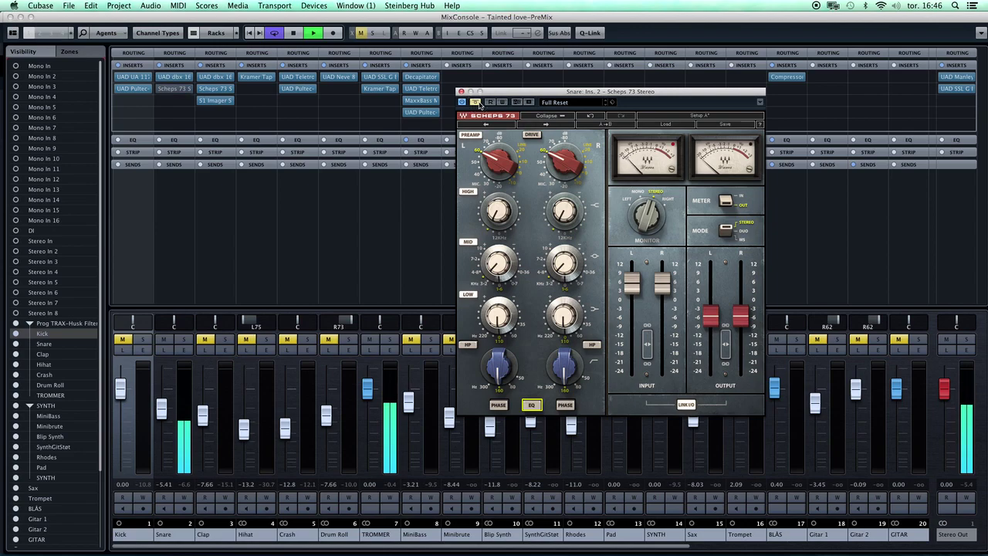
click(475, 102)
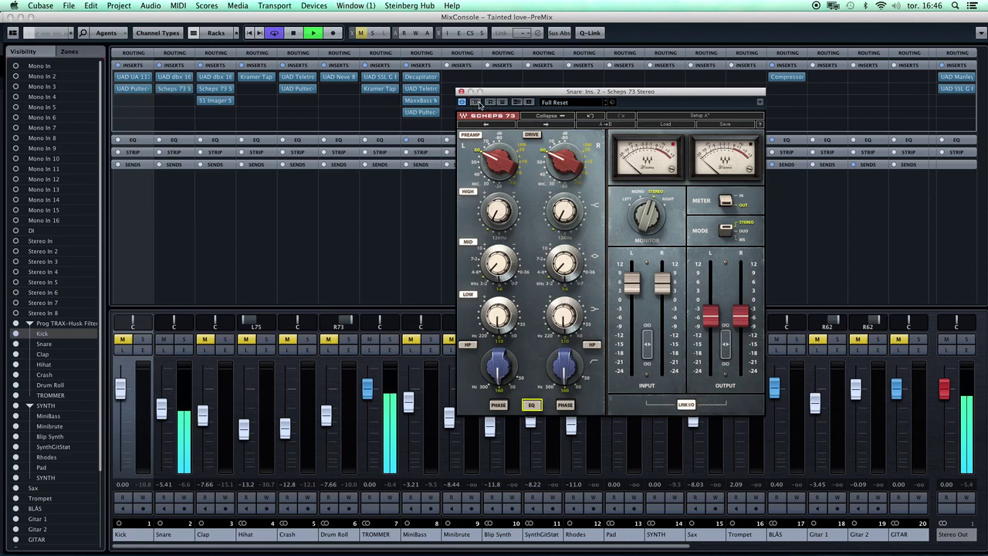
key(space)
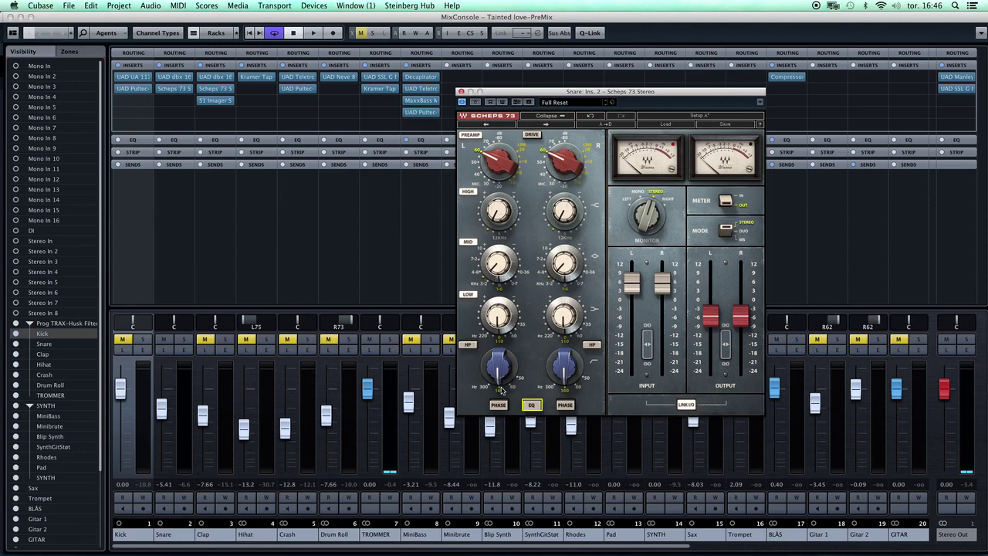
- Examine the left channel's high-pass filter, mid band and high band settings in the Scheps 73
mouse_move(507, 389)
click(498, 266)
drag(498, 266, 500, 261)
click(499, 215)
drag(500, 214, 499, 214)
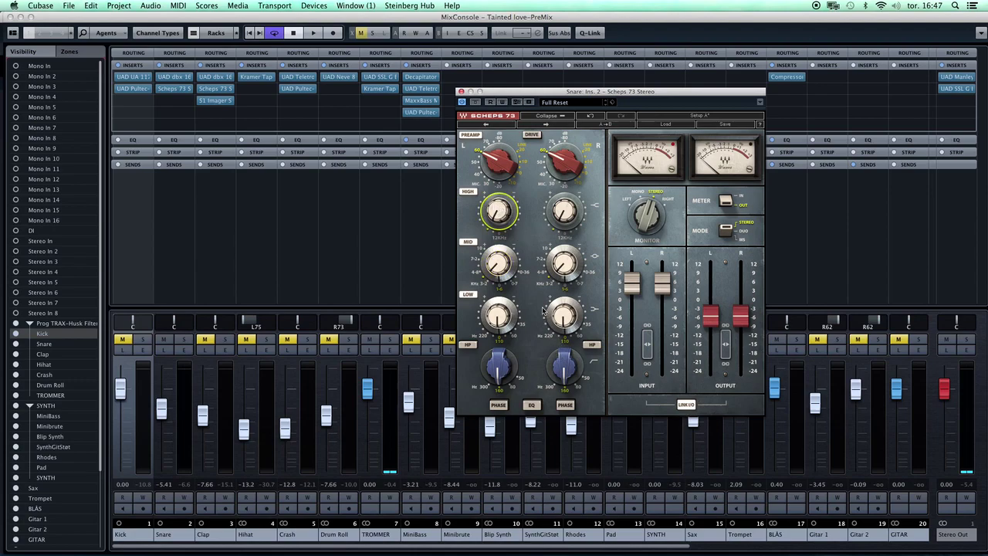
click(503, 270)
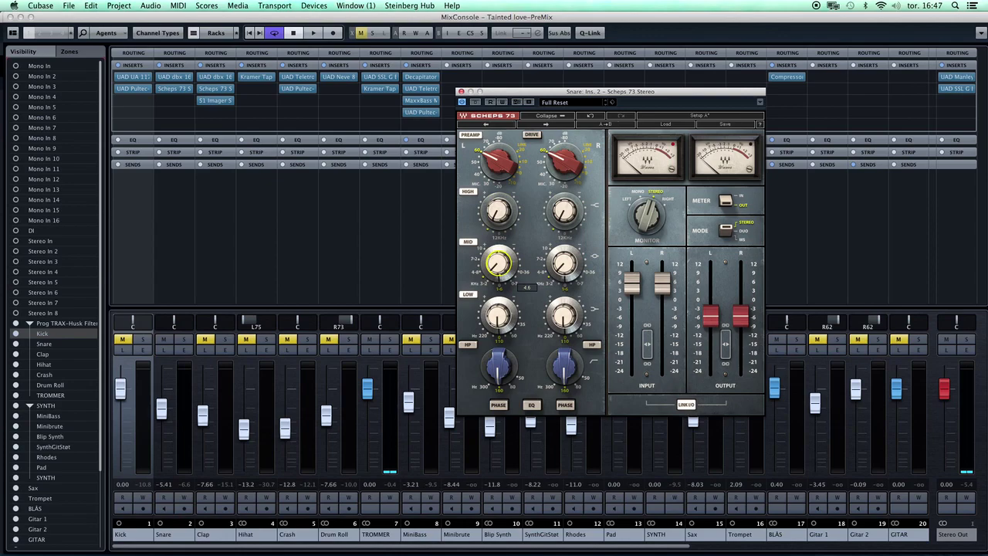
- Check the left high band on the snare's Scheps 73, compare its EQ off and on during playback, and leave the EQ on
click(502, 221)
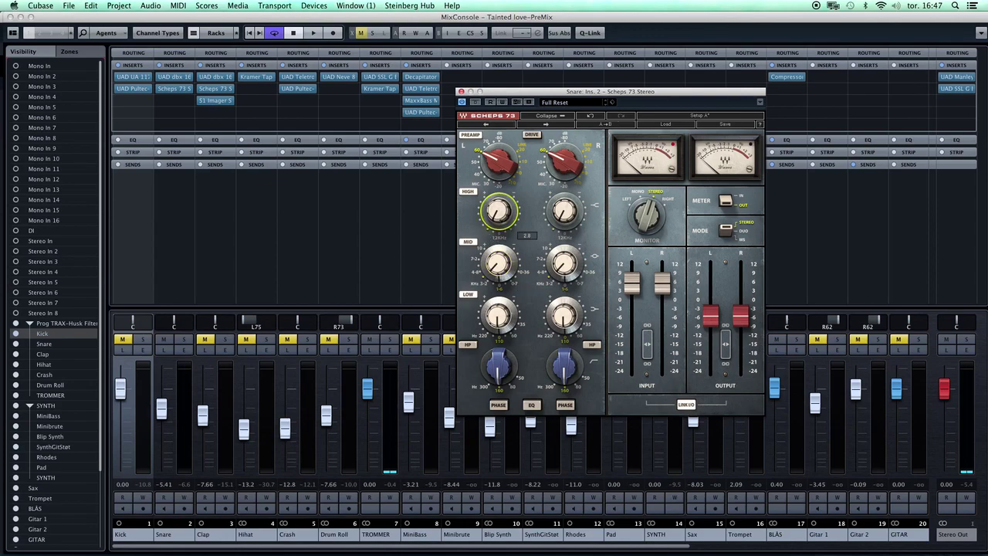
key(space)
click(530, 406)
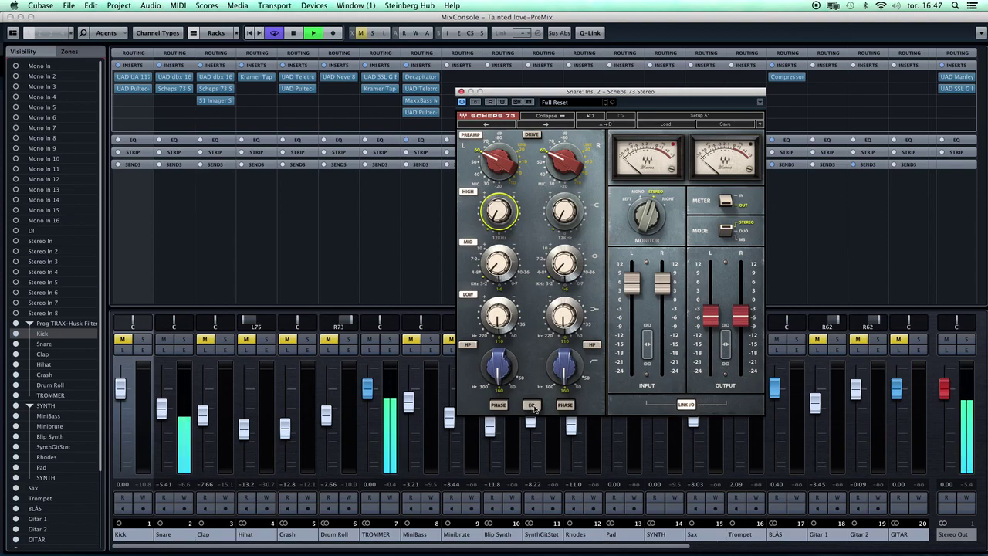
click(532, 405)
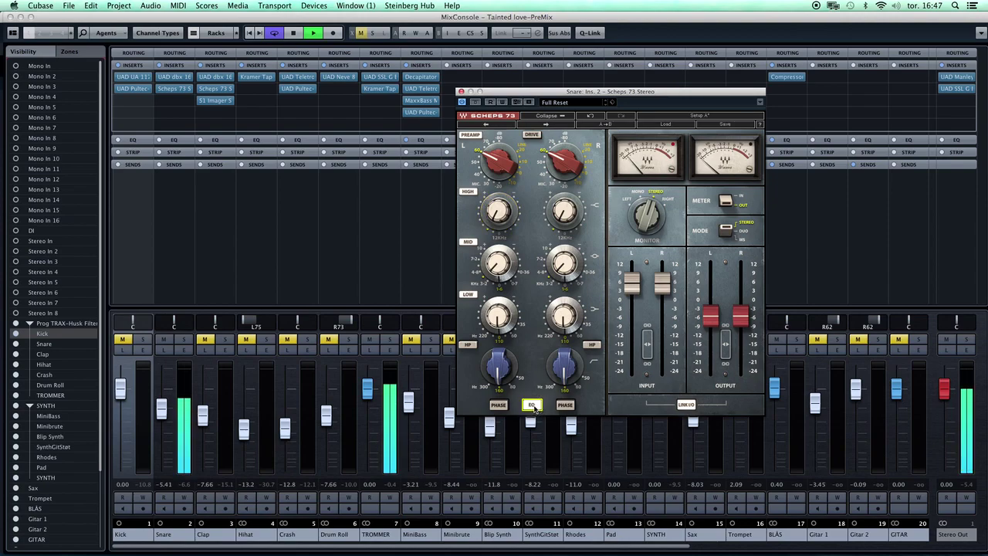
click(532, 405)
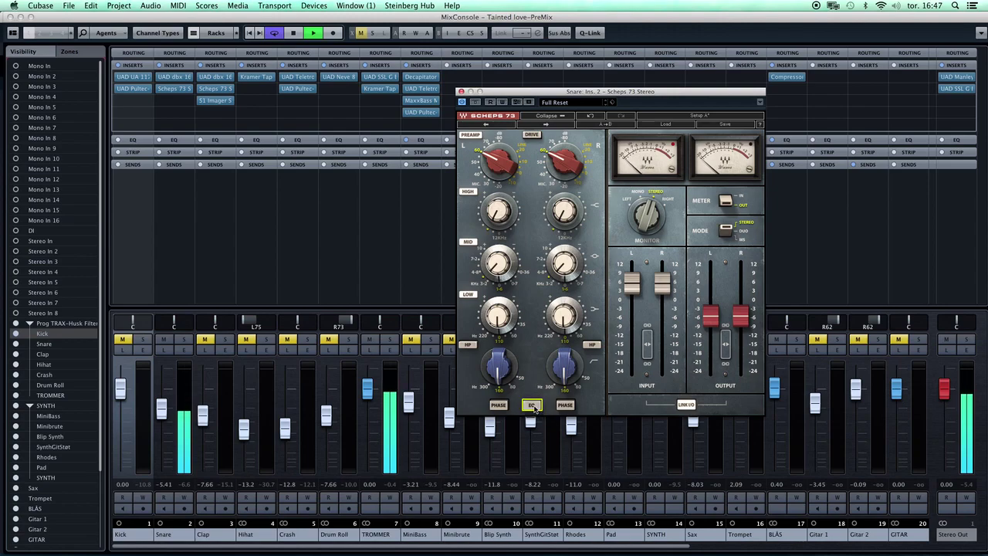
click(533, 406)
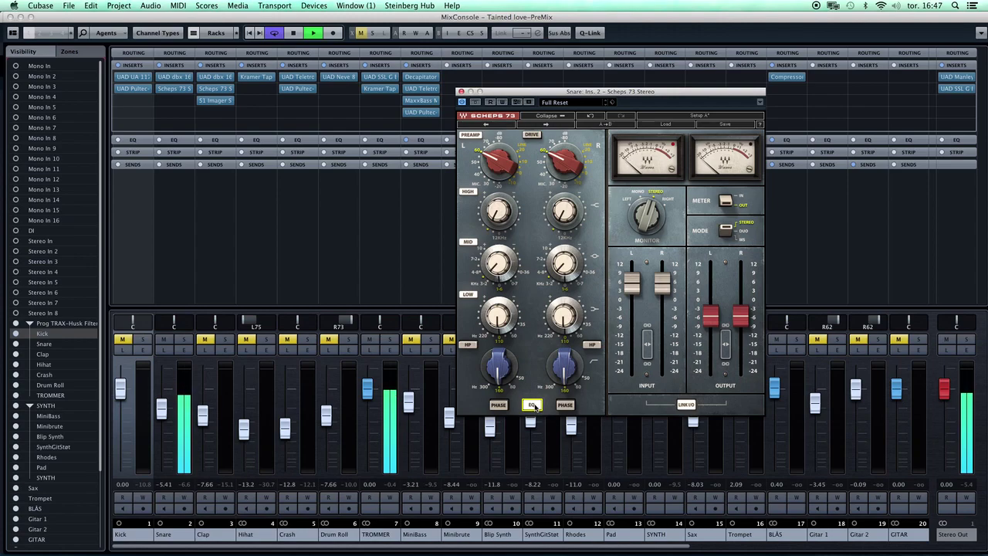
key(space)
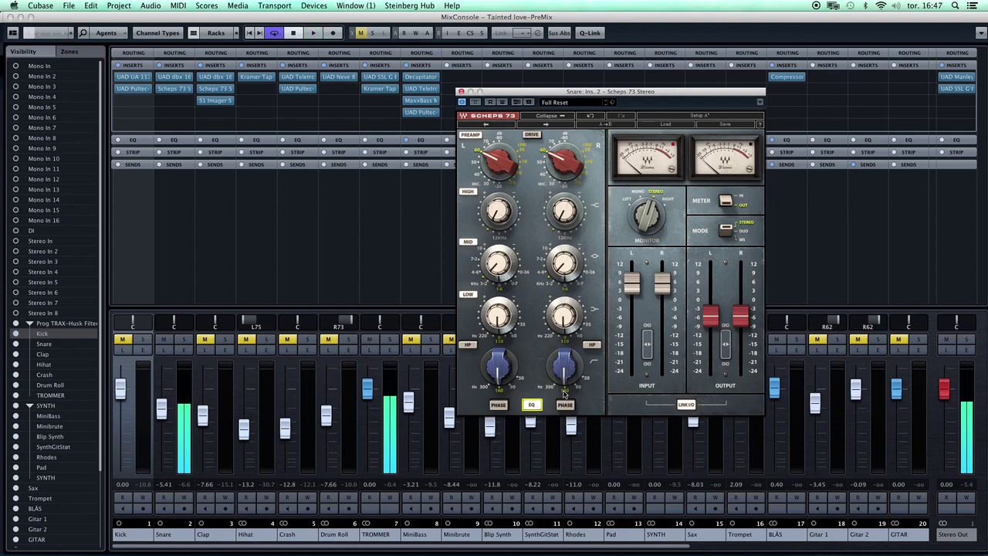
mouse_move(568, 378)
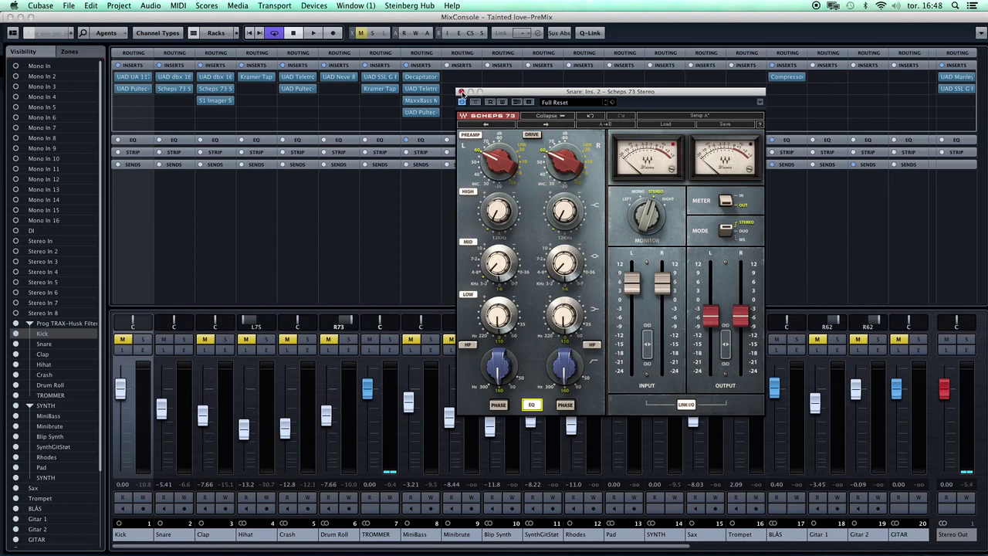
- Close the snare's Scheps 73, unmute Kick, and listen to the kick and snare together
click(460, 92)
click(121, 340)
key(space)
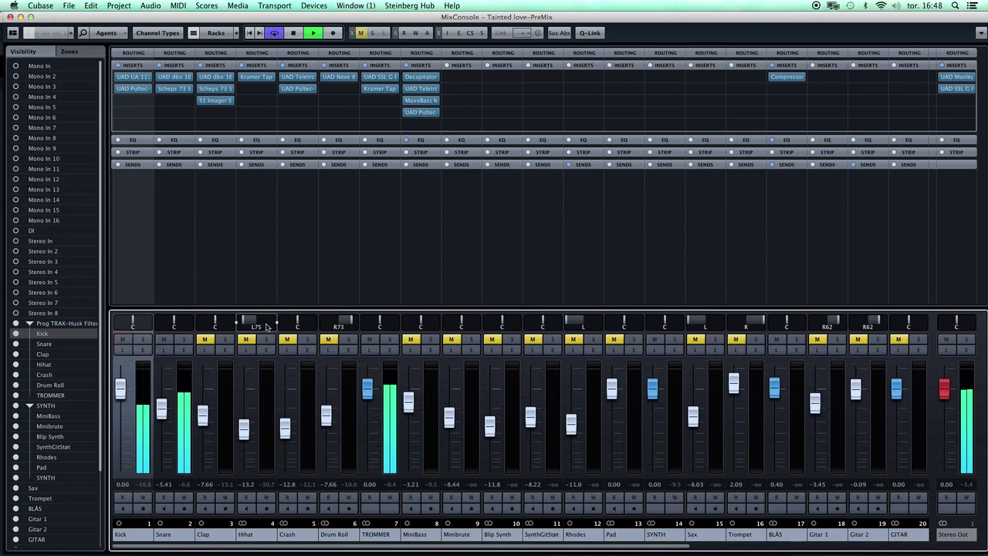
key(space)
- Unmute and solo the Clap channel, bypass all its inserts, and start playback
click(204, 340)
click(224, 340)
click(201, 65)
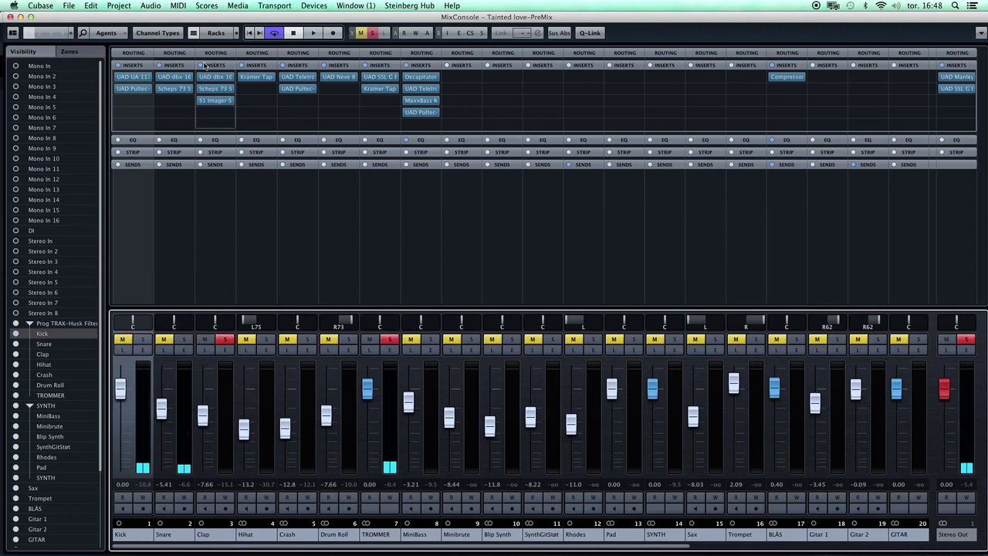
key(space)
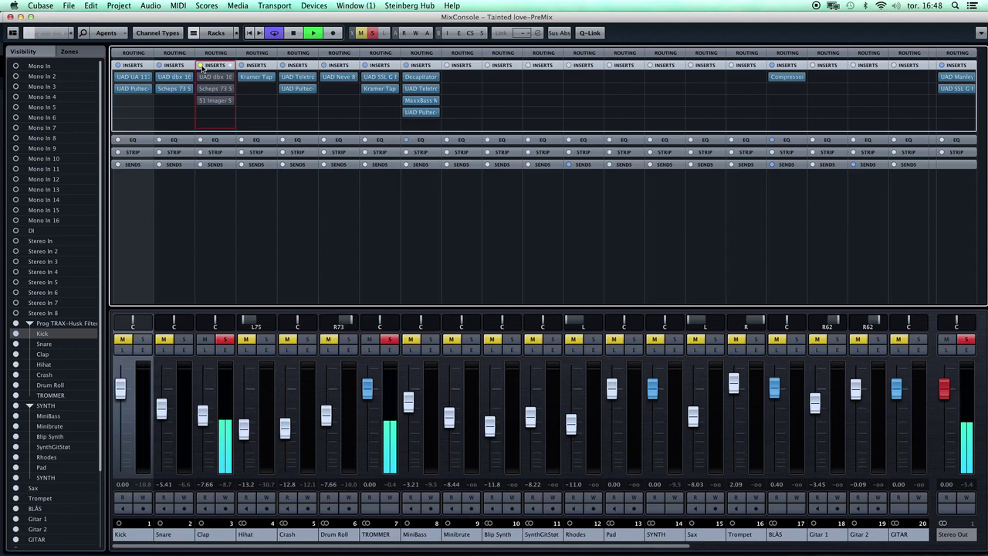
- Open the clap's dbx 160, compare it bypassed and active during playback, leave it active and close it
click(216, 78)
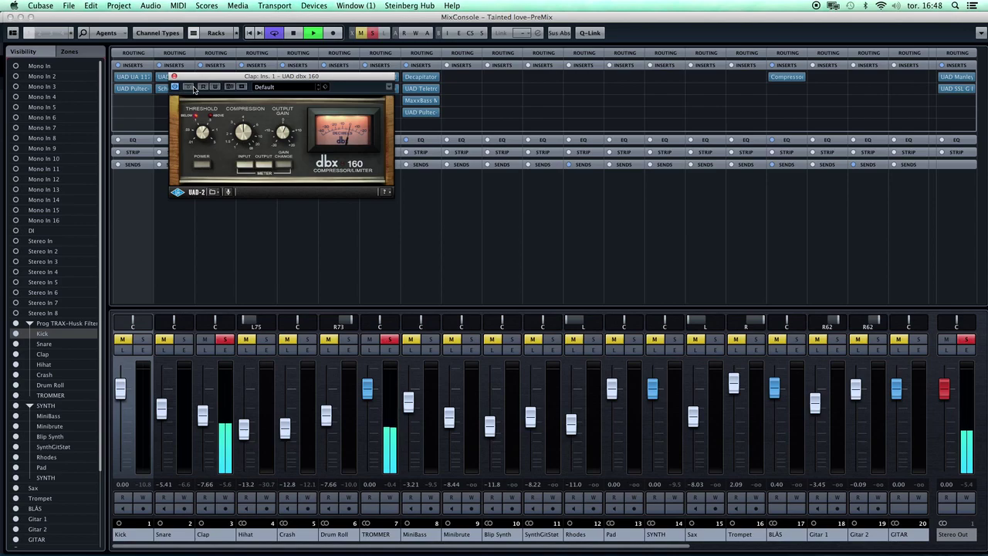
click(189, 87)
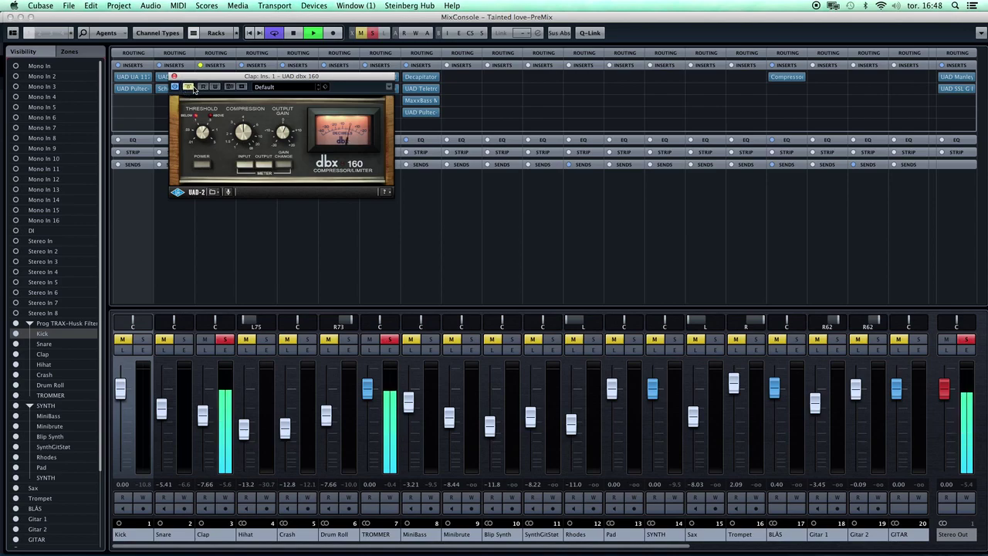
click(193, 88)
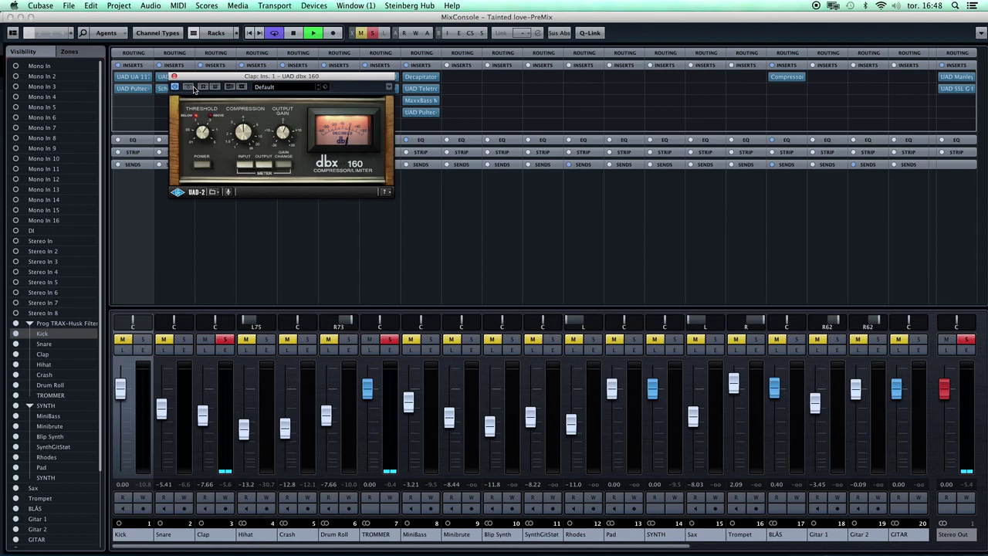
key(space)
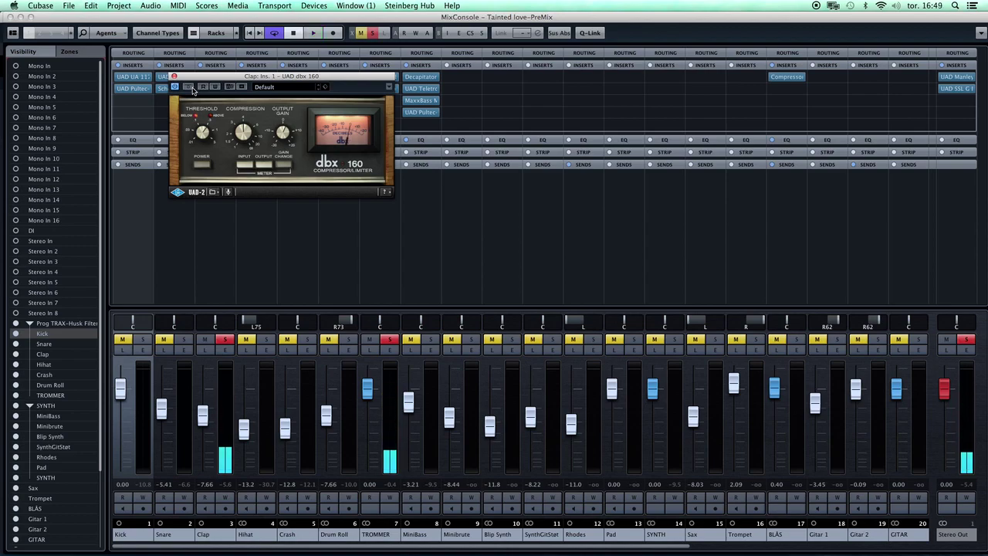
key(space)
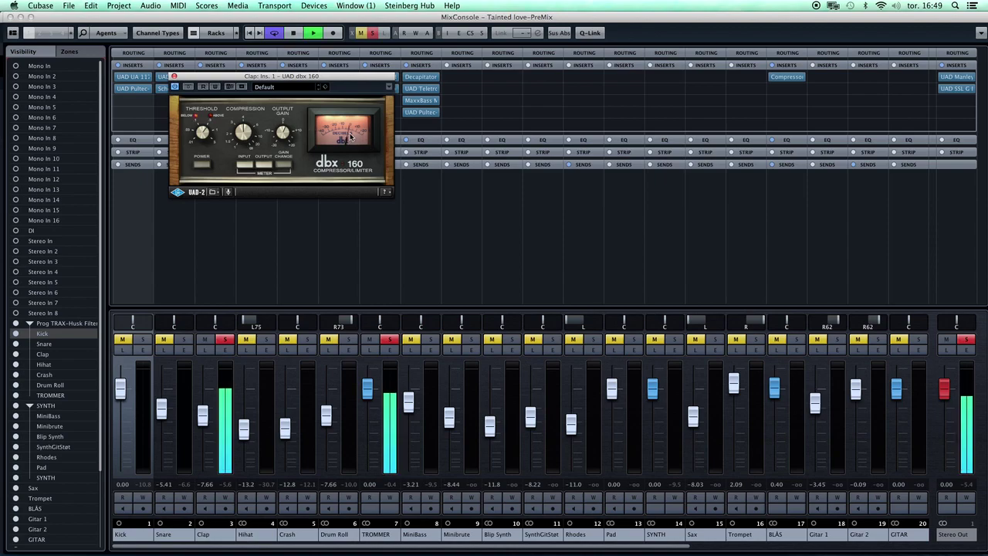
key(space)
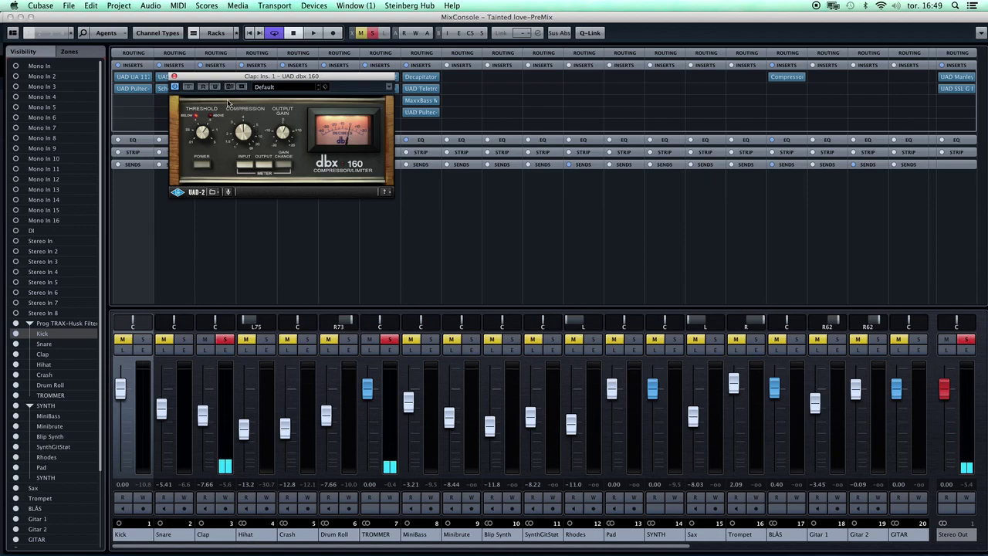
click(175, 76)
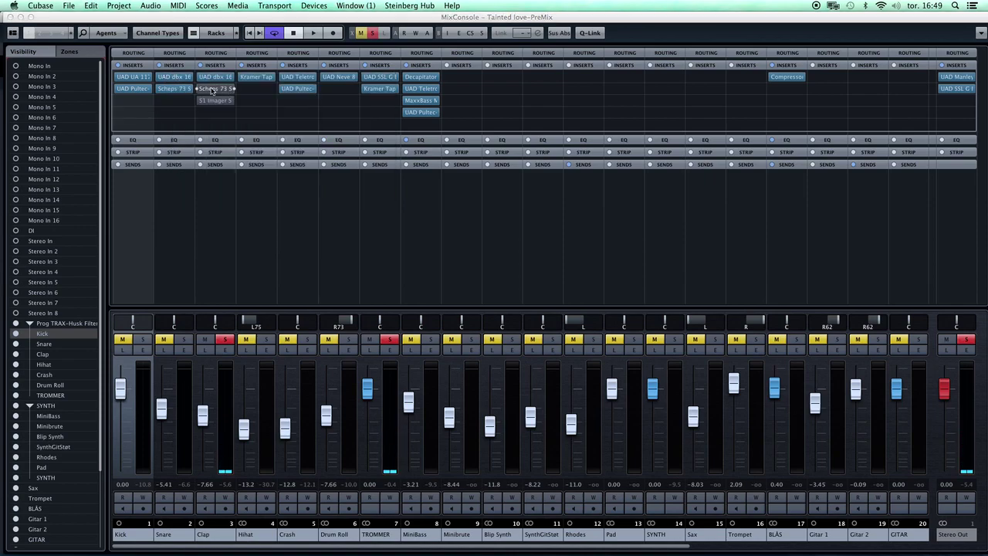
- Open the clap's Scheps 73, switch its EQ off, compare the plug-in bypassed and active during playback, and leave it active
click(212, 89)
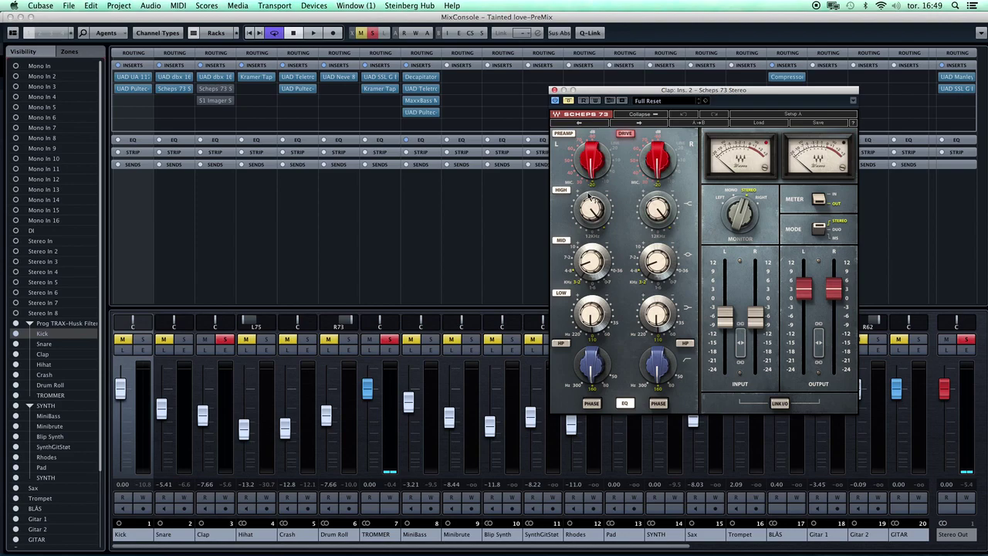
click(625, 403)
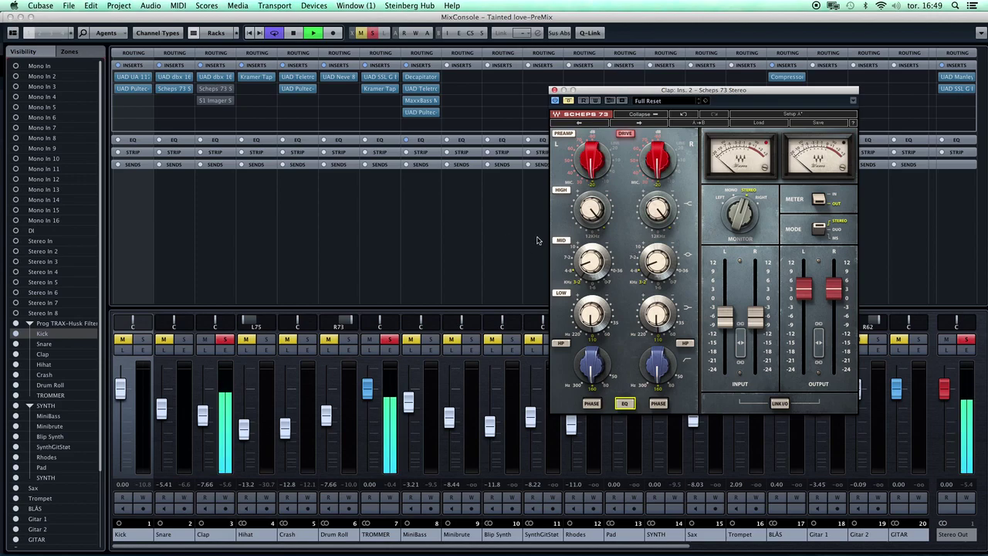
click(569, 101)
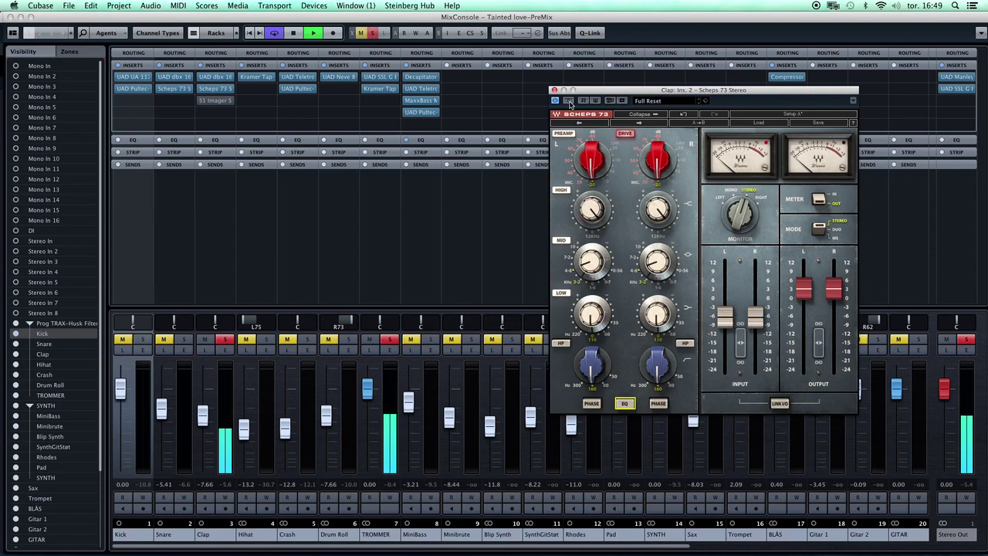
click(568, 101)
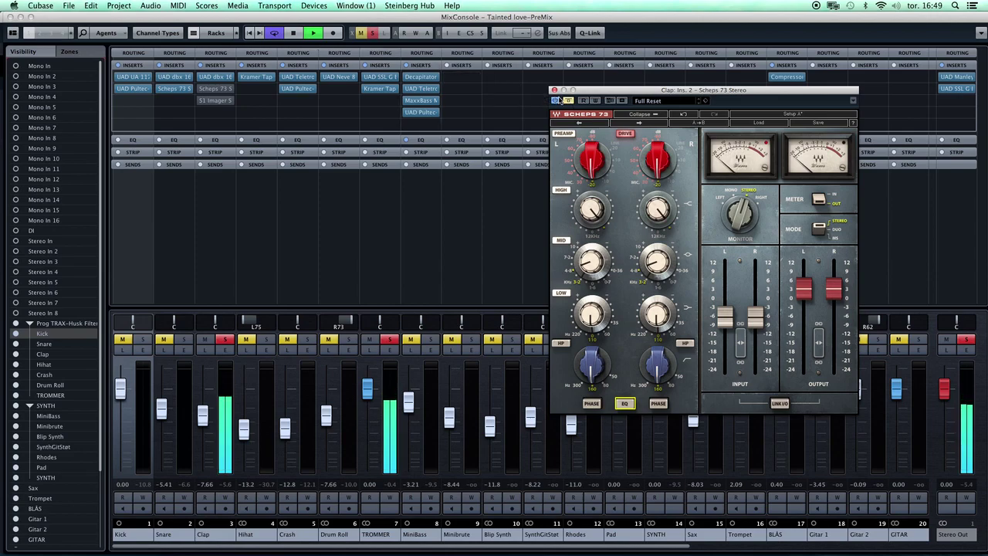
click(569, 101)
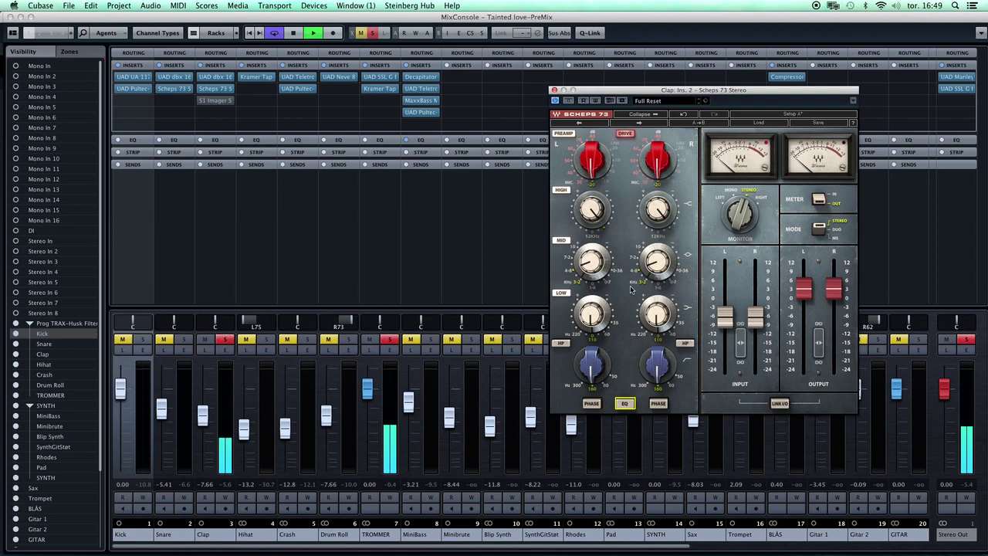
- Switch the clap's Scheps 73 EQ back on, check its mid and high bands while listening, and close the plug-in
click(625, 403)
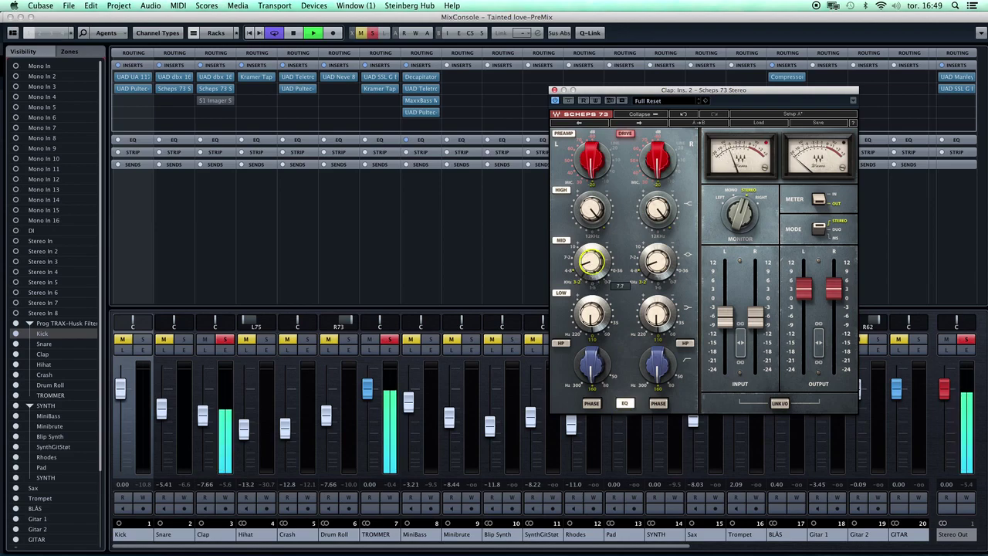
click(592, 264)
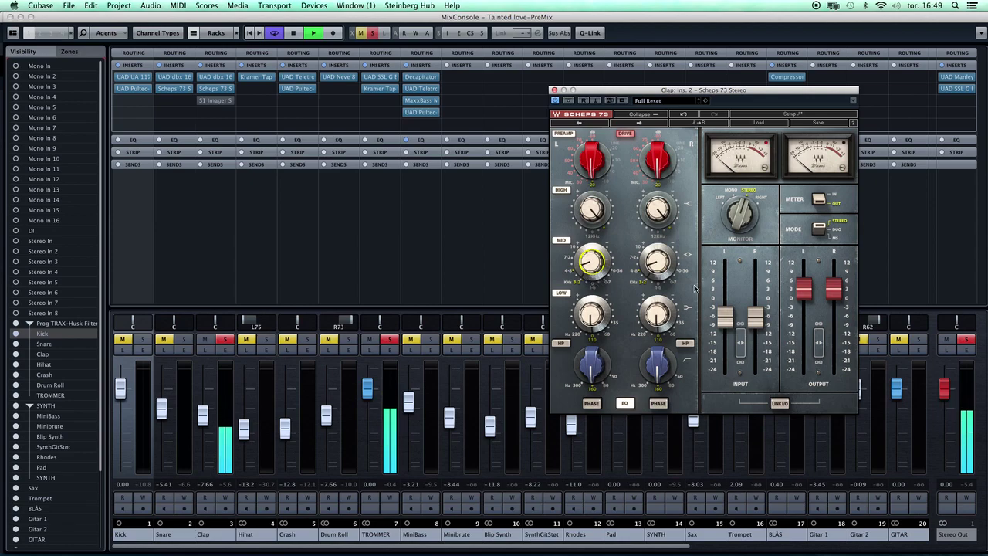
key(space)
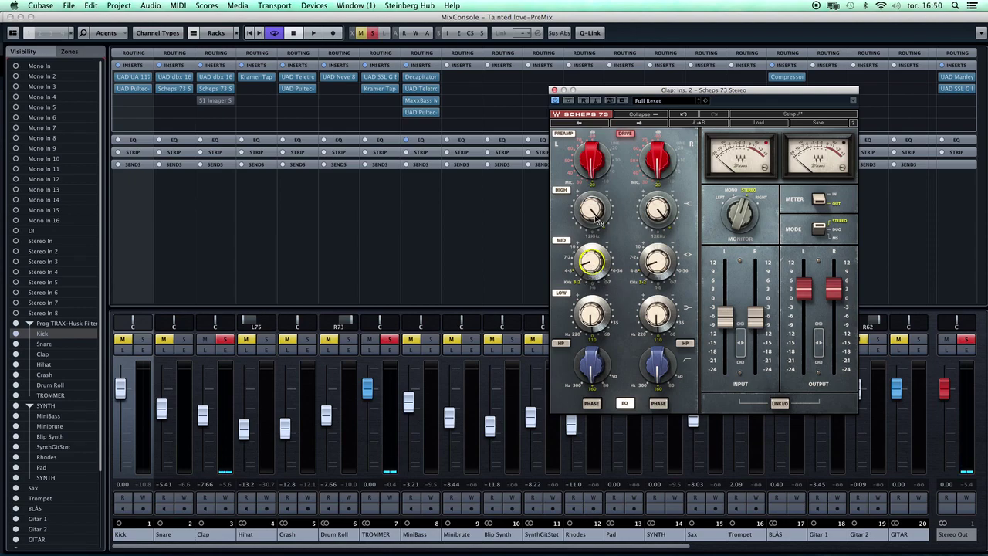
mouse_move(597, 220)
key(space)
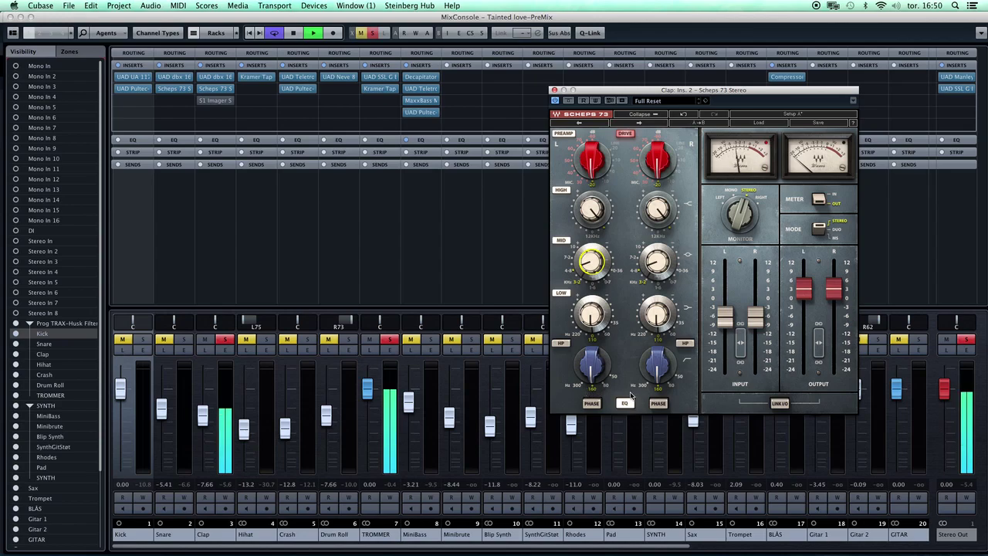
click(553, 89)
- Open the clap's S1 Imager, activate it during playback, close it and stop playback
click(202, 104)
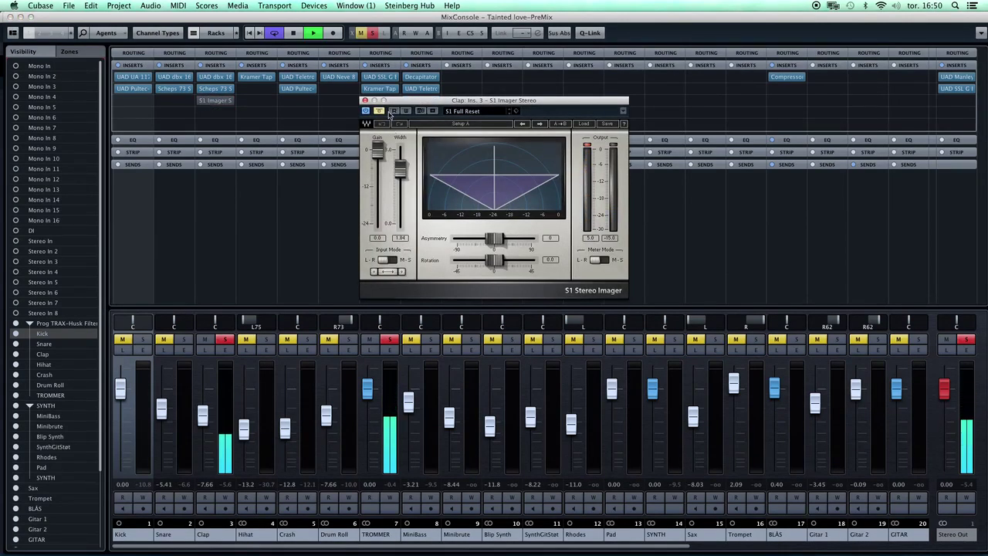
click(379, 111)
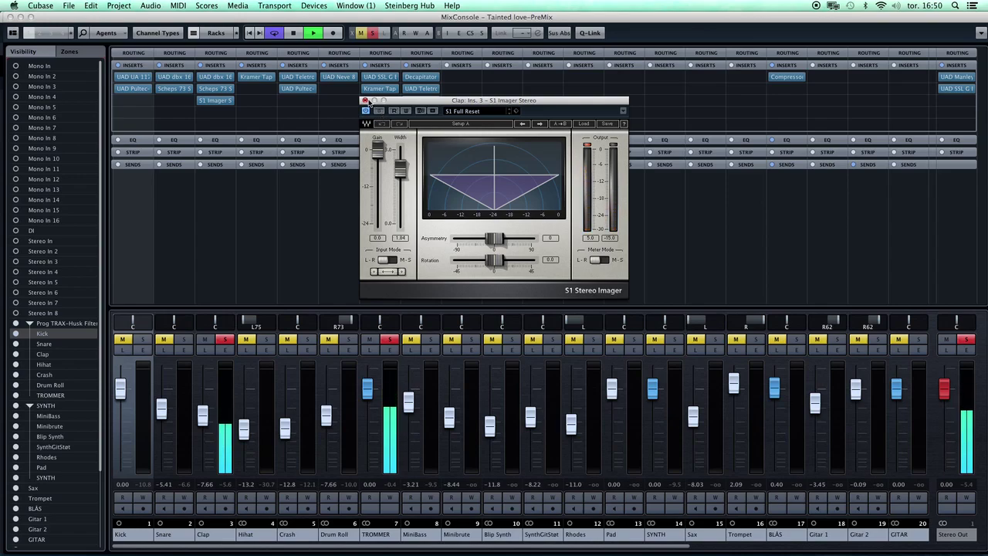
click(366, 101)
key(space)
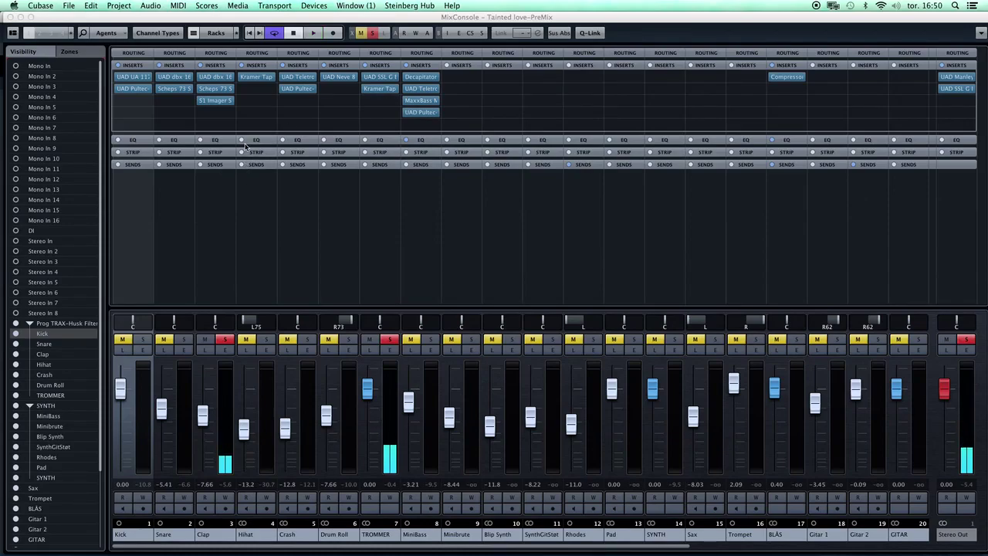
- Unsolo the clap and play the kick, snare and clap together
click(225, 339)
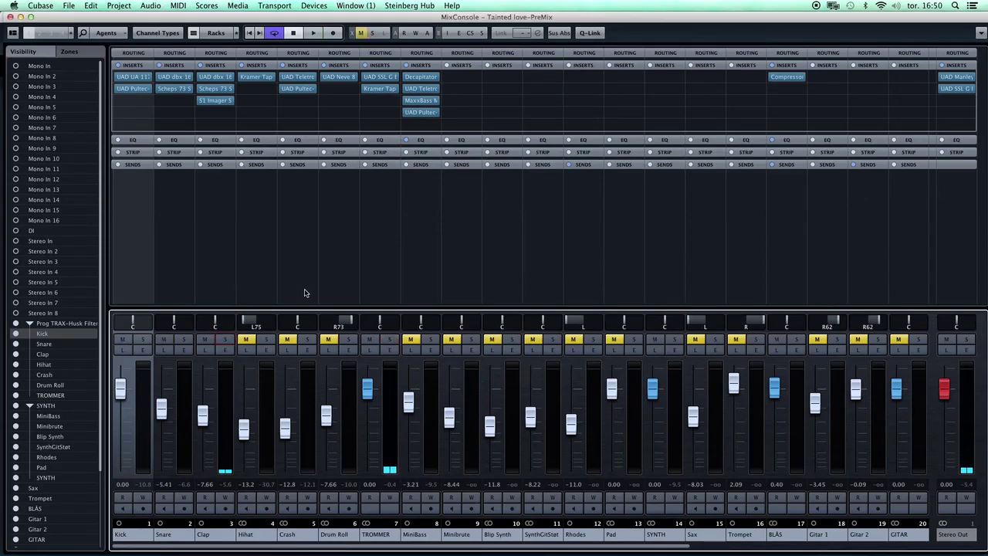
key(space)
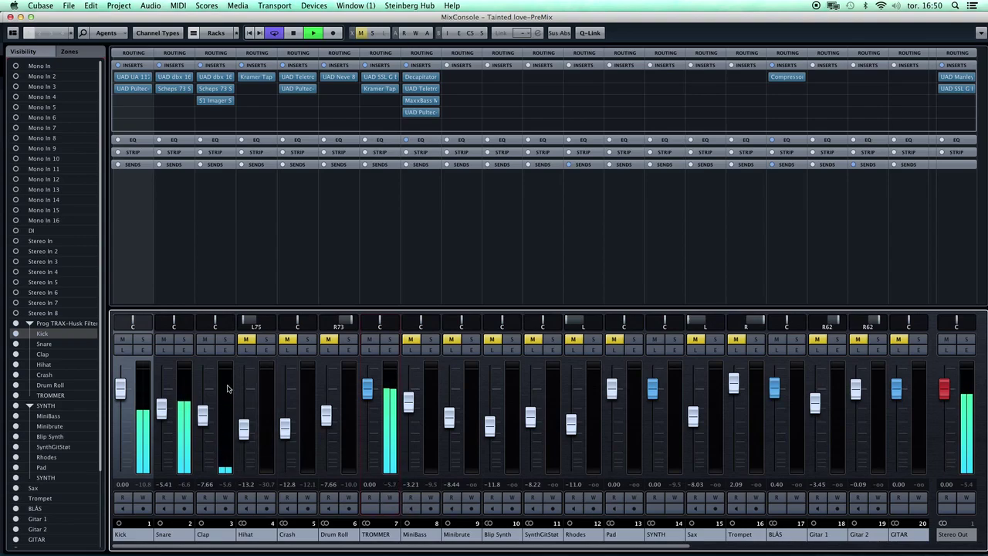
click(330, 341)
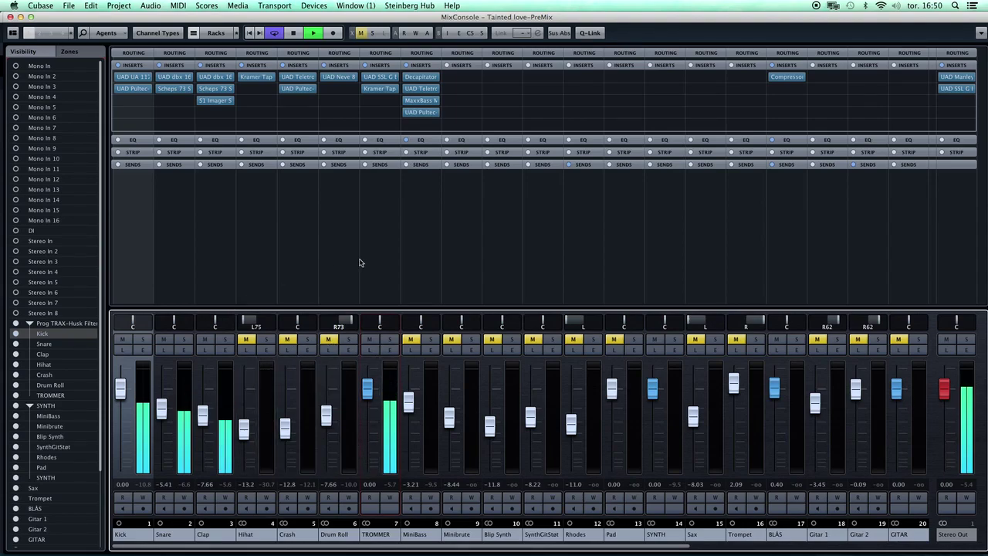
key(space)
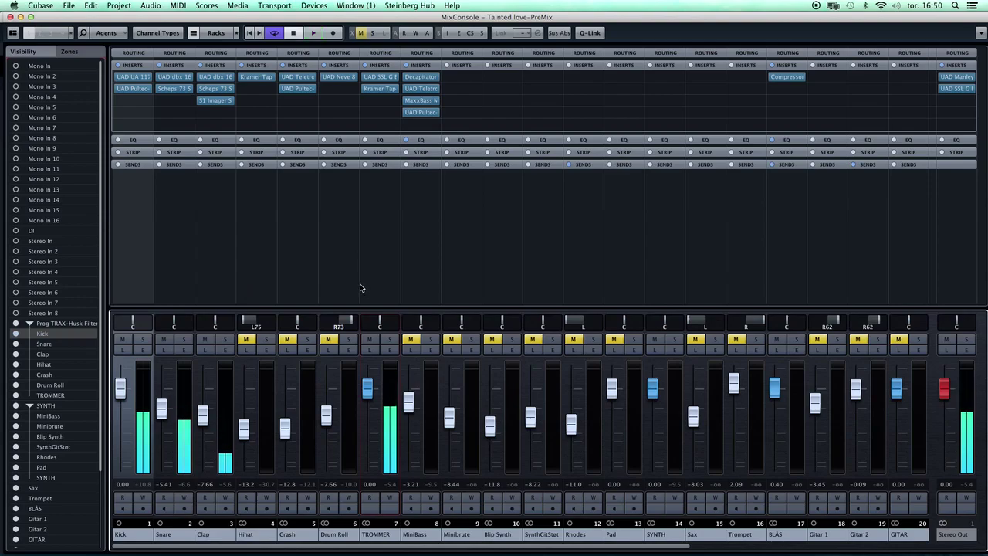
- Return to the project window, loop the PC 1 section and start playback
key(F3)
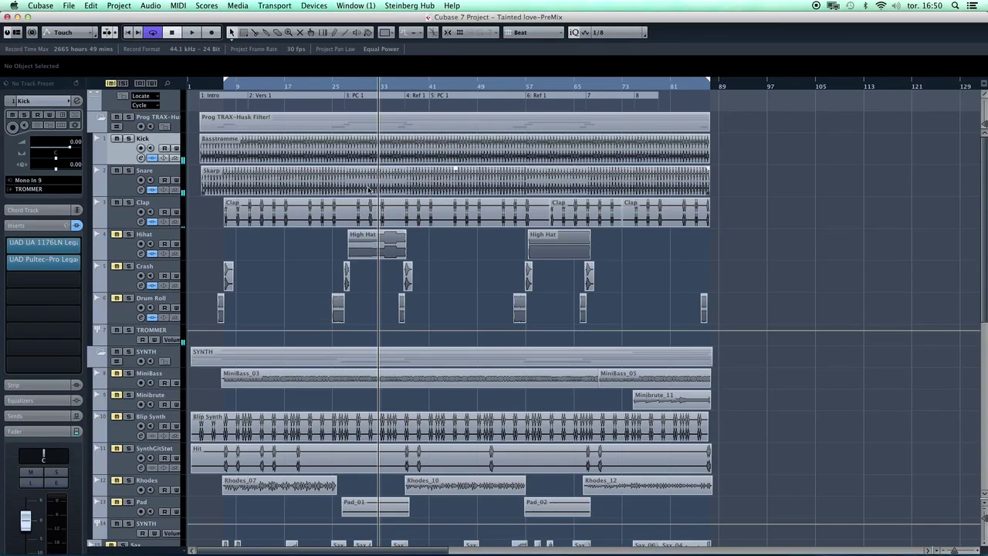
click(386, 107)
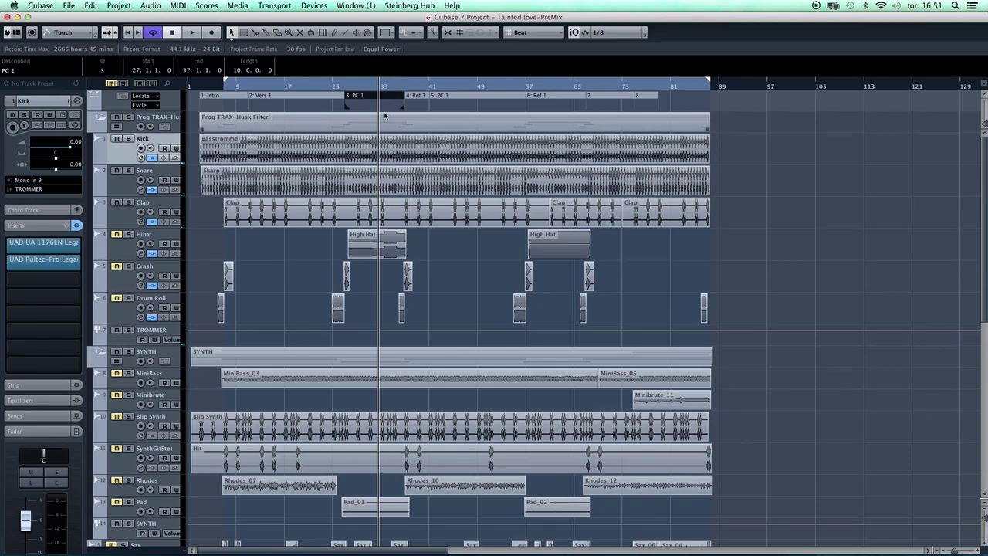
key(p)
key(space)
- Unmute and solo the Hihat, bypass its inserts while listening, and stop playback
click(116, 233)
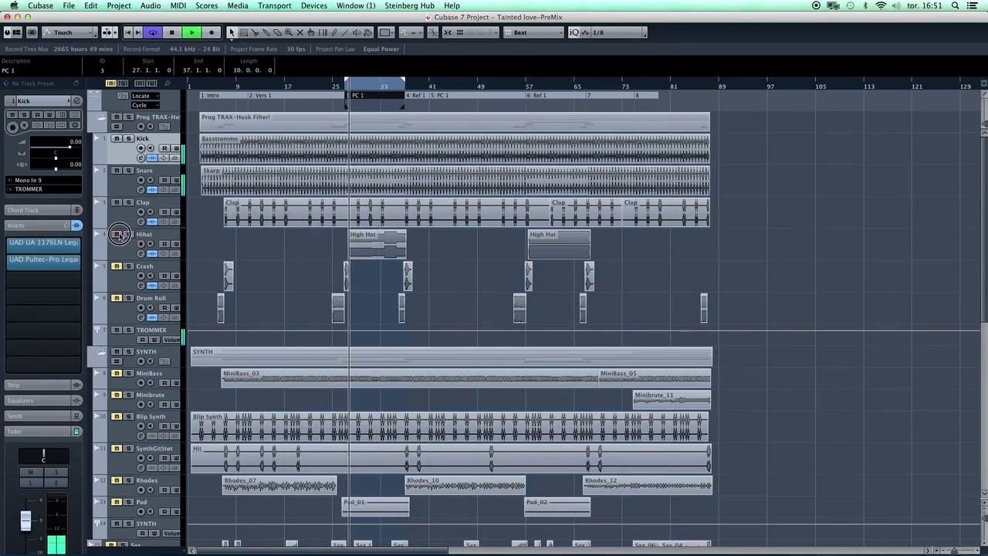
click(129, 235)
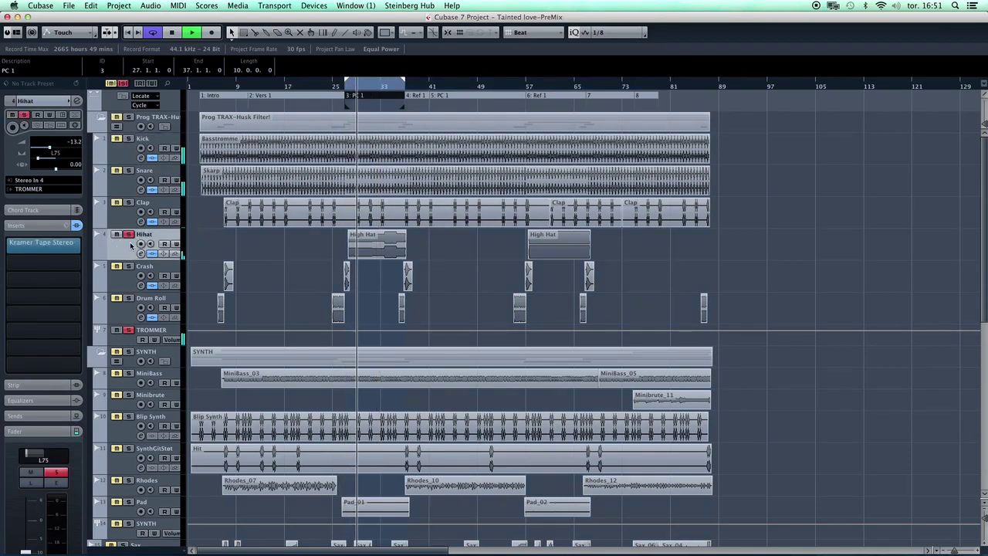
click(77, 225)
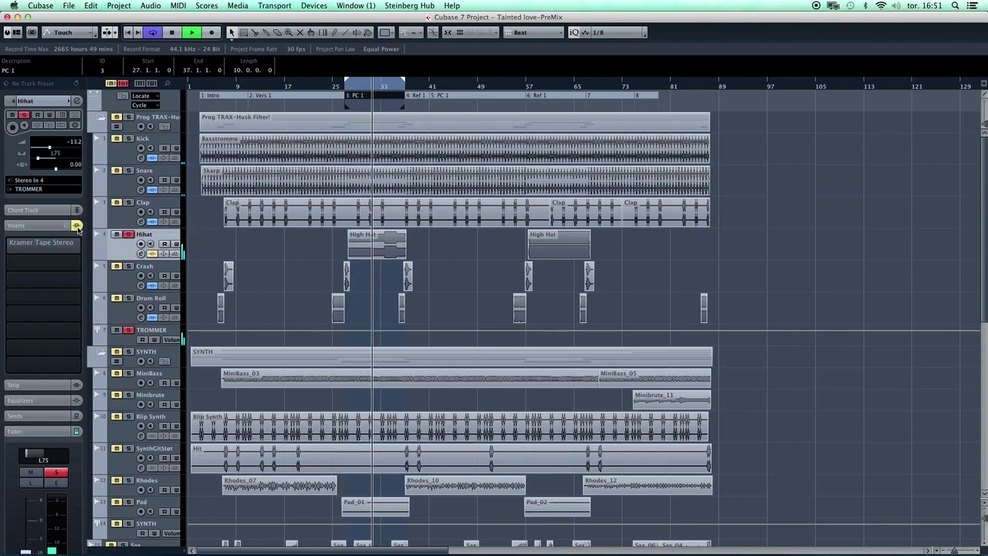
key(space)
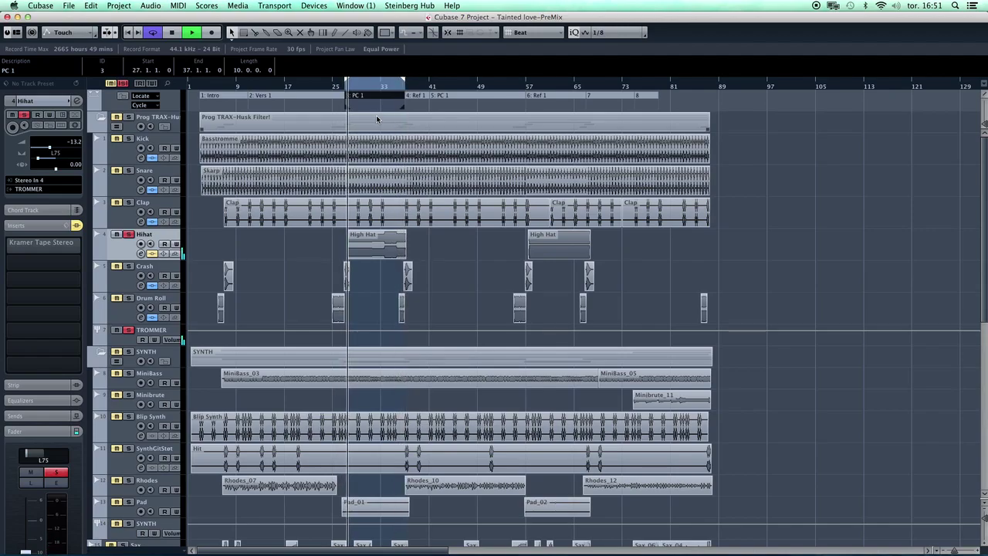
key(space)
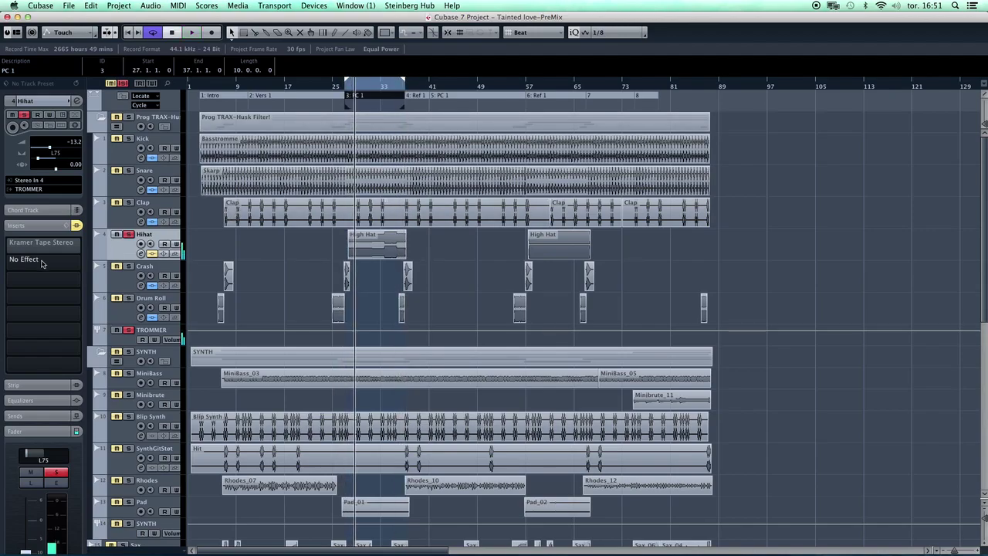
- Open the Hihat's Kramer Tape, point out its tape controls, and play the hi-hat with the inserts active
click(60, 247)
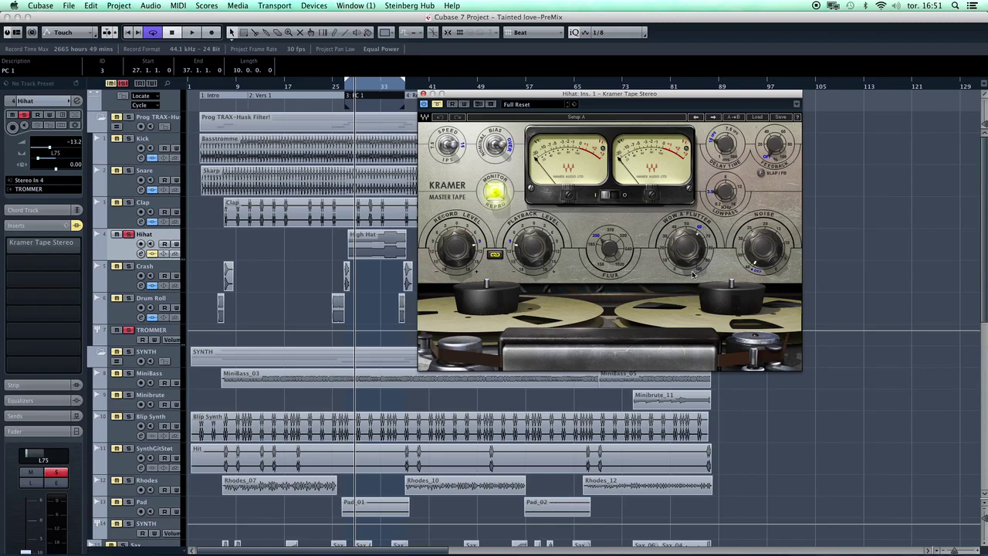
mouse_move(712, 248)
mouse_move(459, 249)
click(610, 255)
key(space)
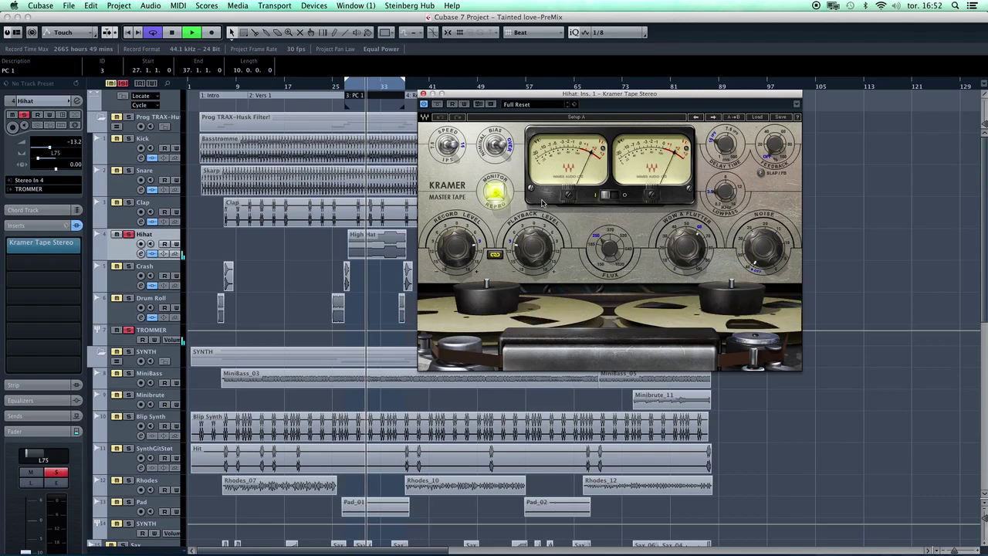
- Try the Hihat's Kramer Tape Flux control, raise Wow & Flutter to 100 and lower it again while listening, and stop playback
click(612, 250)
mouse_move(609, 249)
mouse_down()
mouse_move(609, 225)
mouse_move(611, 253)
mouse_up()
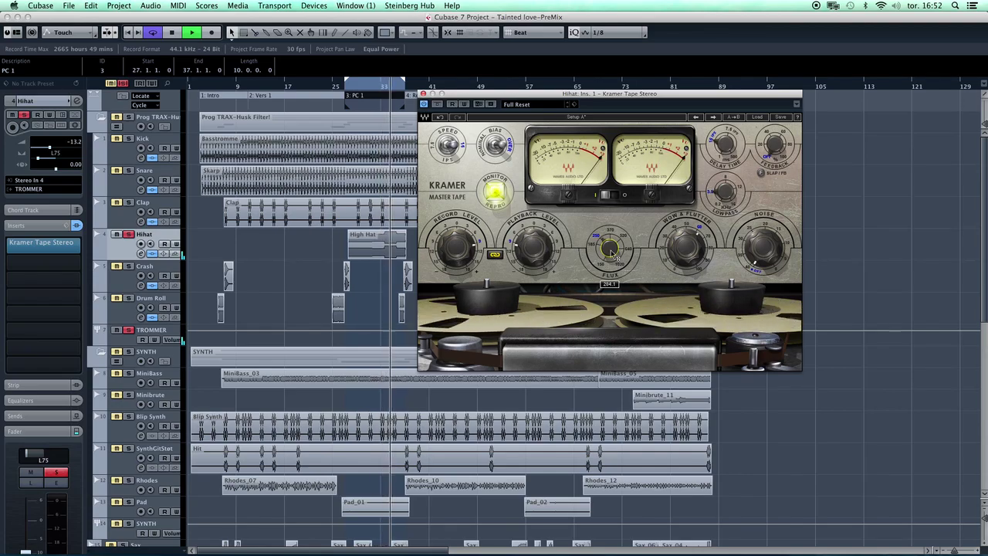
click(685, 247)
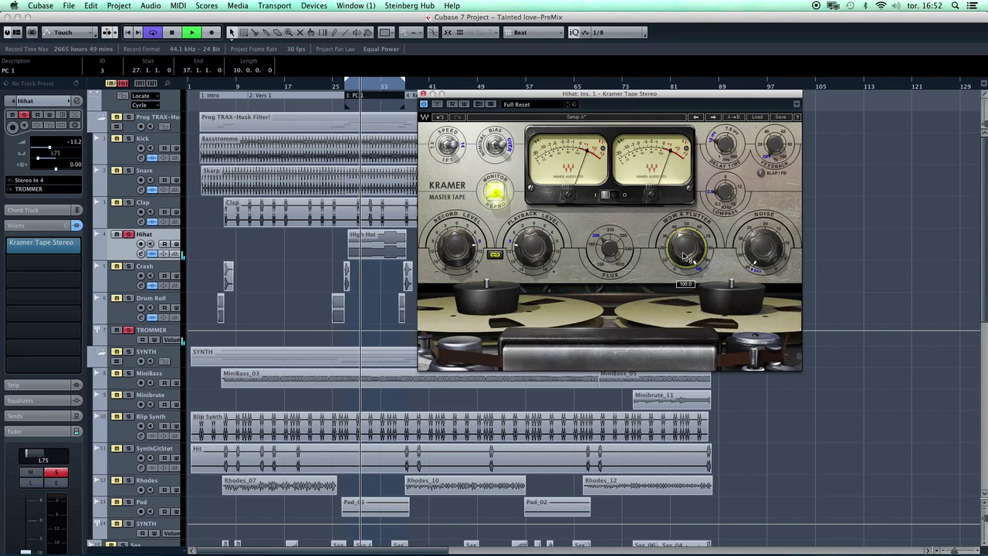
drag(685, 257, 686, 270)
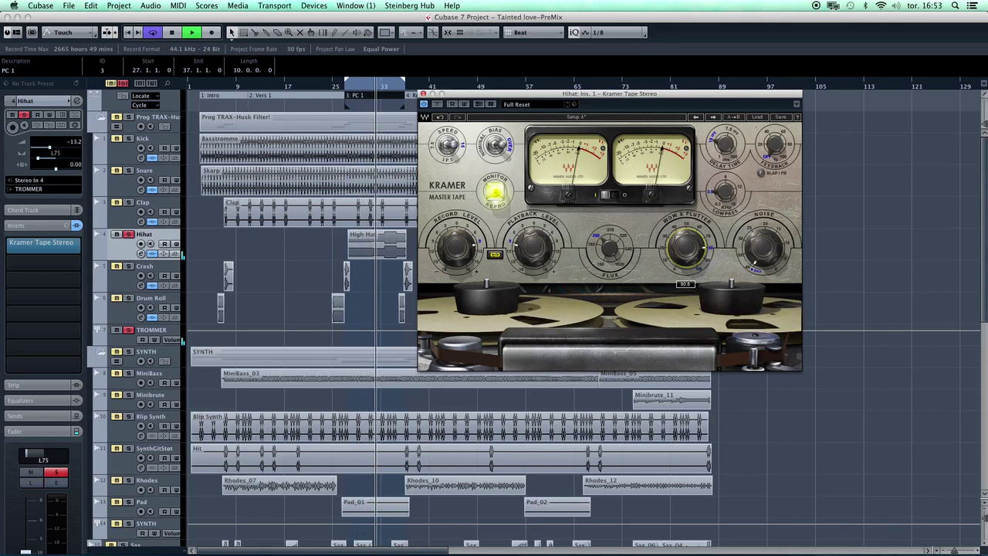
key(space)
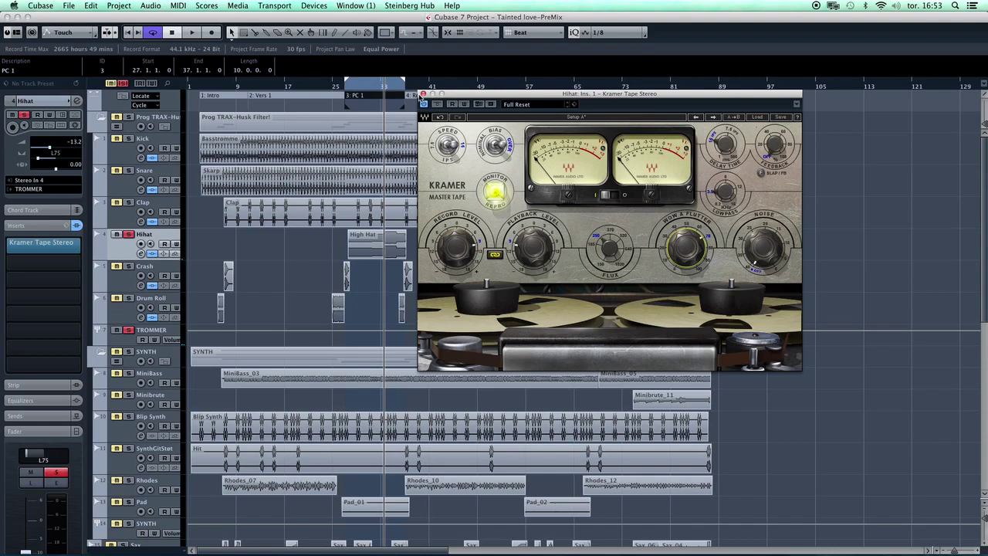
- Close the Kramer Tape, unsolo the Hihat, and compare its inserts bypassed and active against the other drums, leaving them active
click(423, 93)
click(129, 235)
key(space)
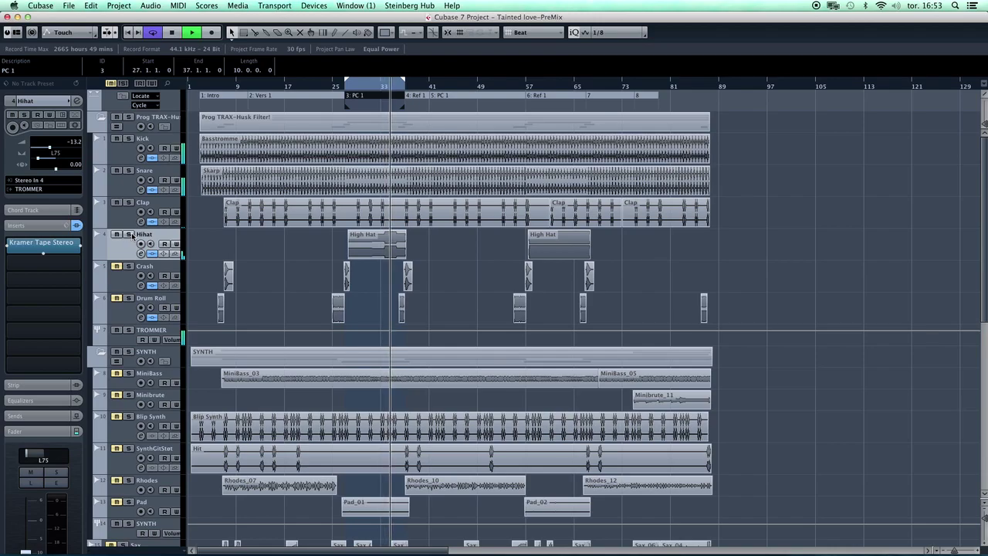
click(152, 254)
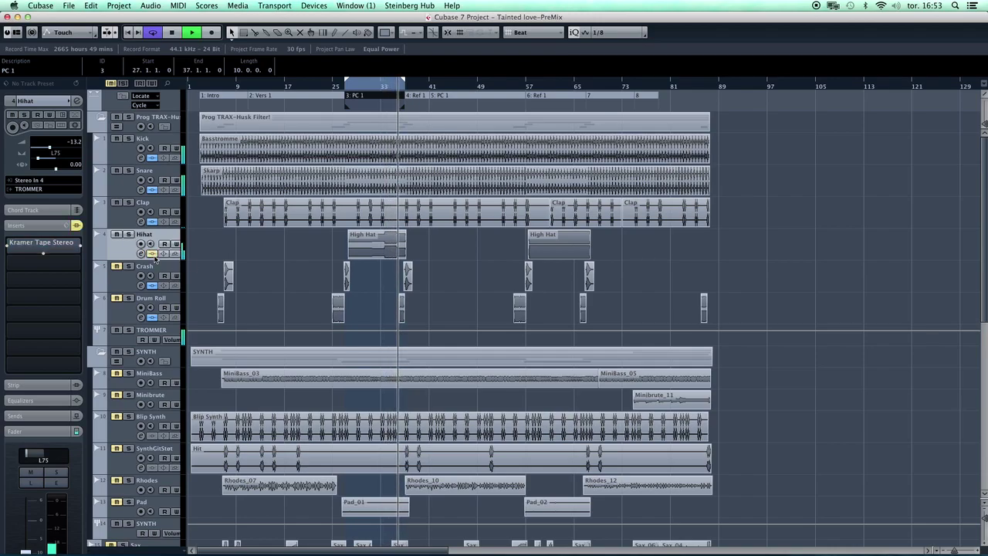
click(153, 255)
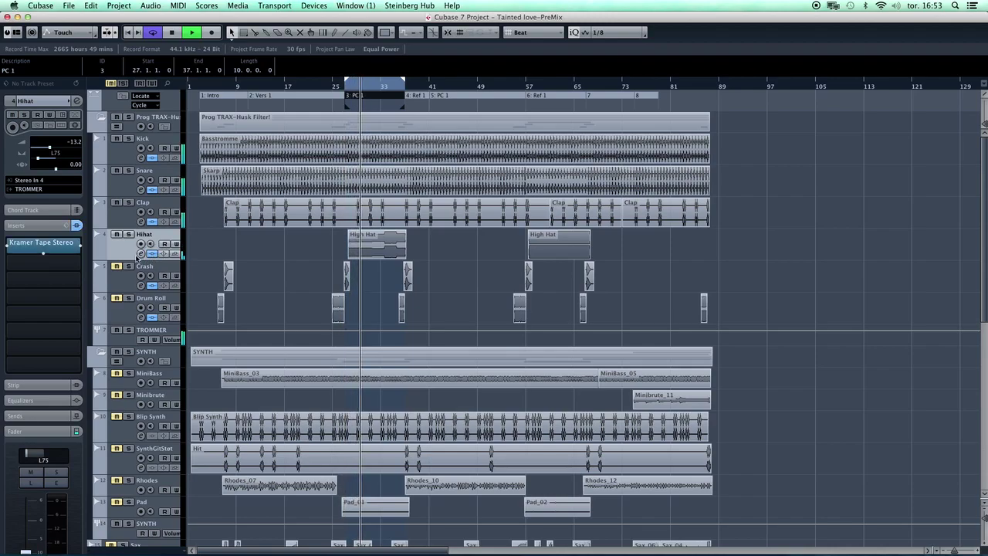
key(space)
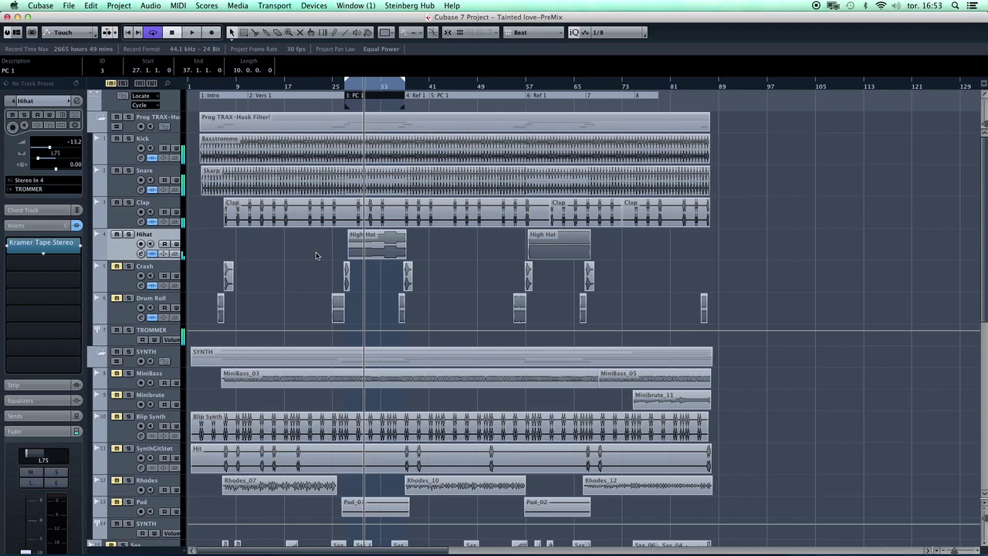
- Unmute and solo the Drum Roll, loop its event just before PC 1, and listen to it
click(116, 316)
click(128, 298)
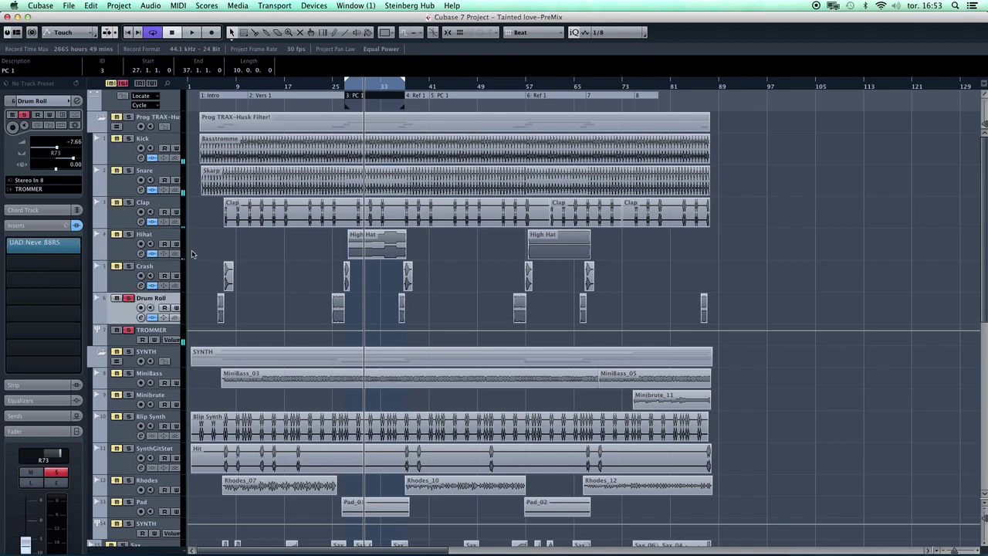
click(337, 309)
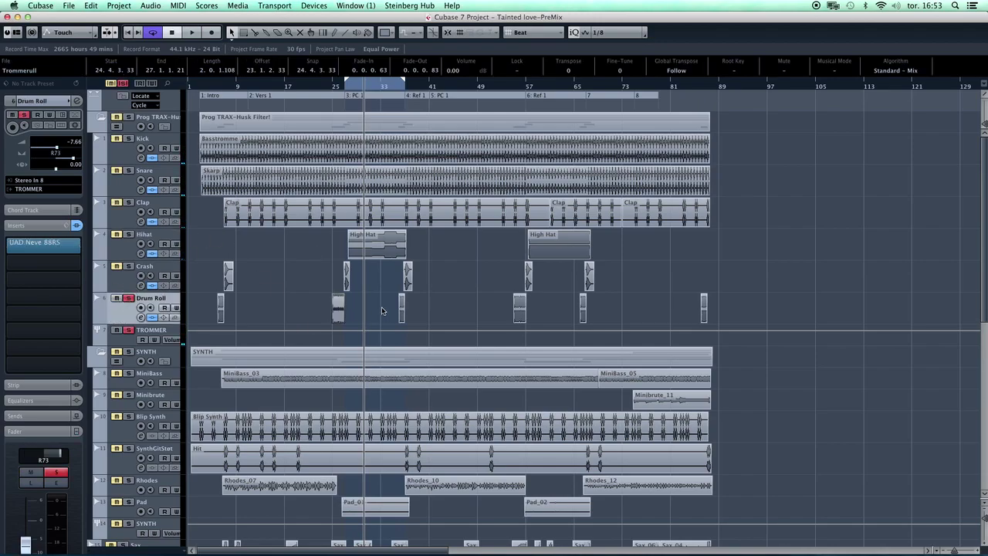
key(p)
key(space)
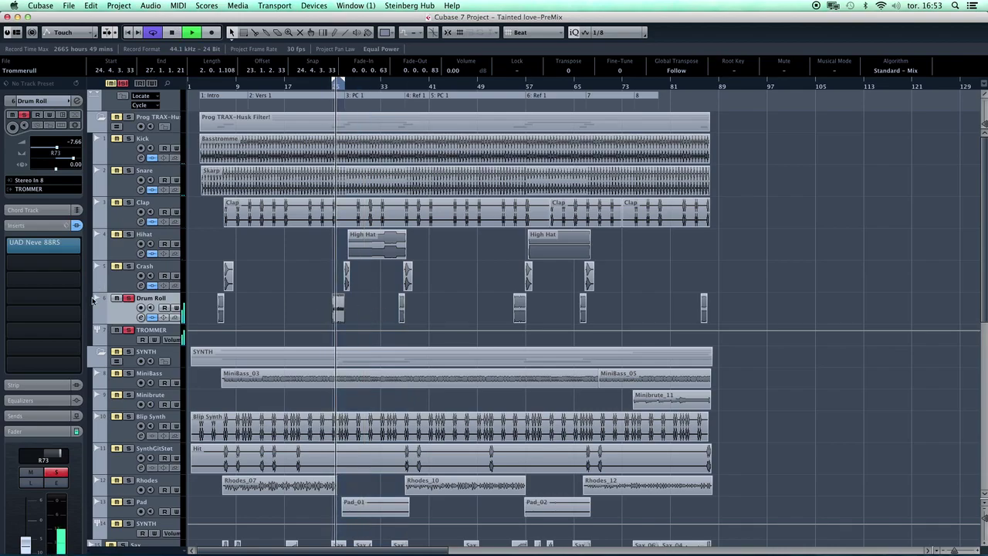
key(space)
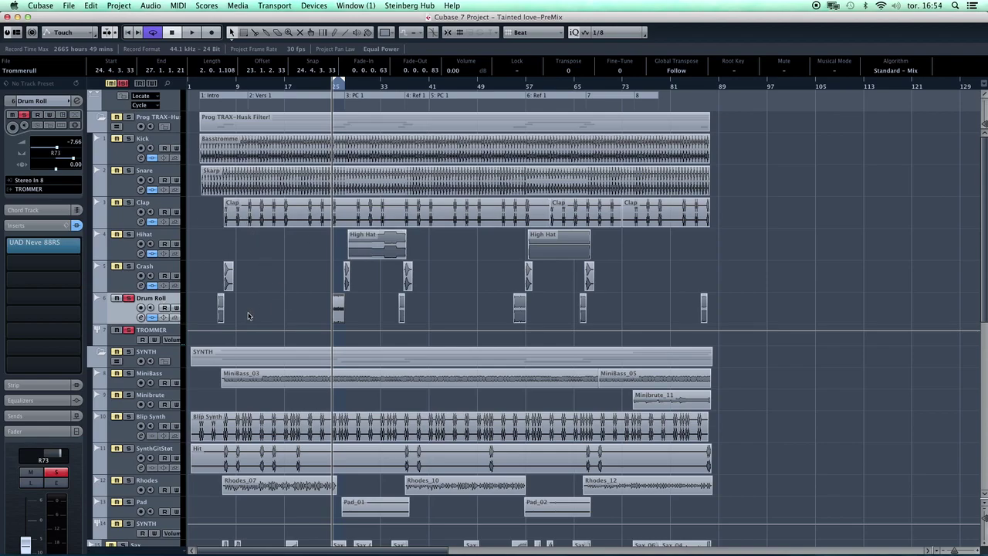
- Bypass the Drum Roll's inserts during playback, open its UAD Neve 88RS, and reactivate the plug-in to compare
click(151, 317)
key(space)
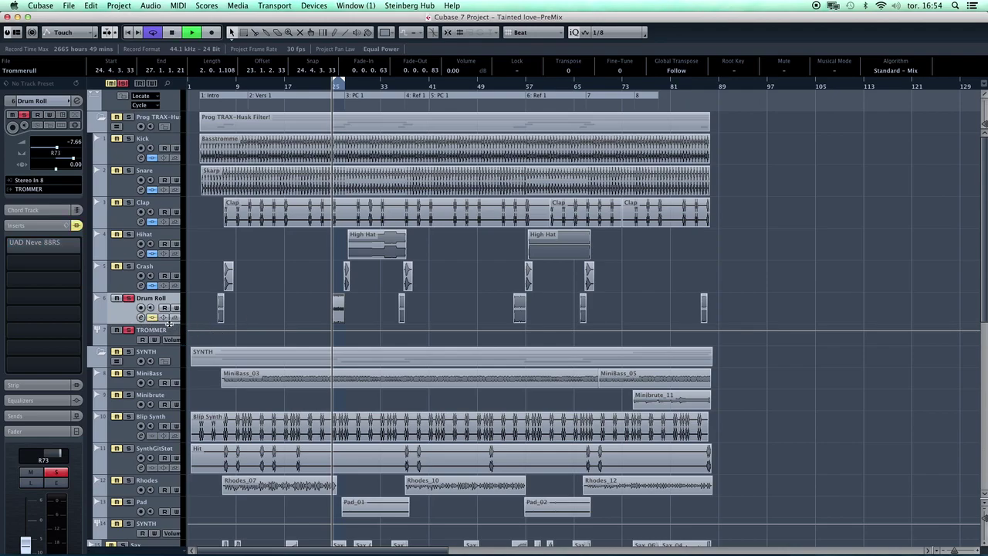
click(31, 253)
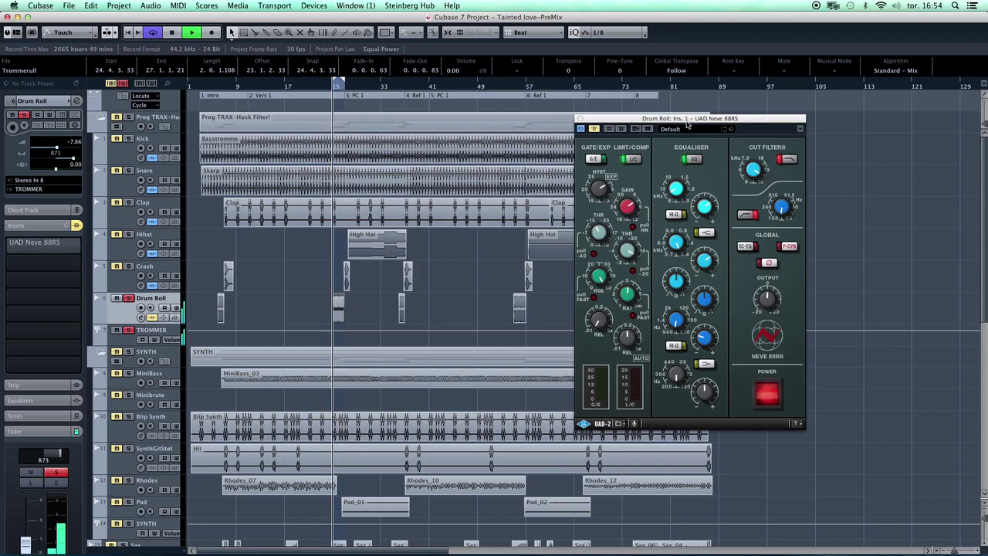
drag(687, 123, 668, 104)
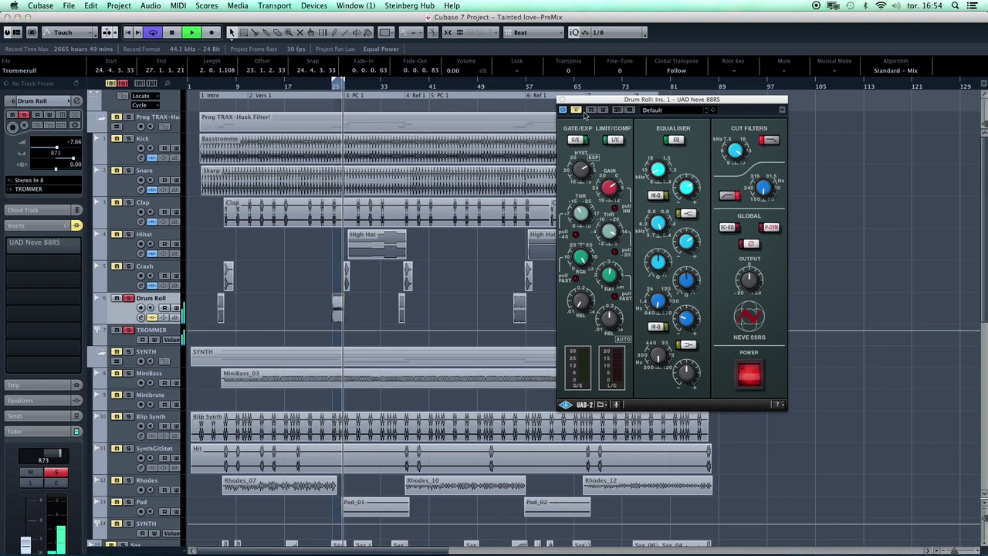
click(585, 115)
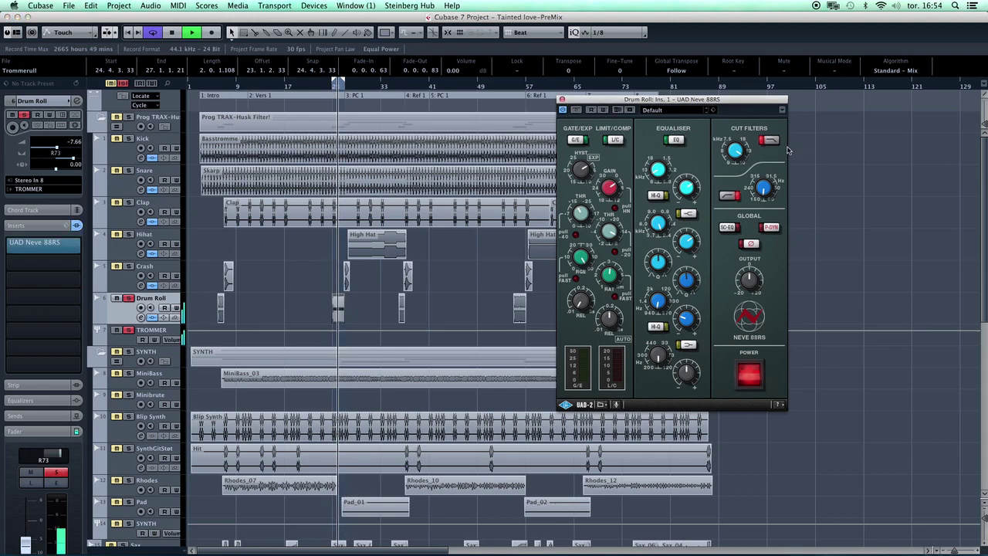
key(space)
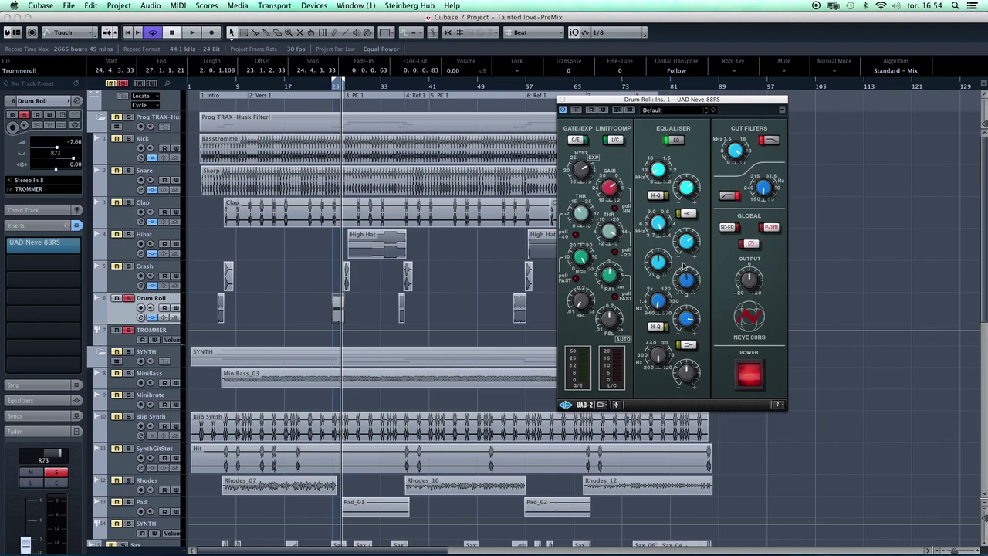
- Turn the low-mid gain of the Drum Roll's Neve 88RS equaliser down to a cut and check it during playback
click(704, 331)
key(space)
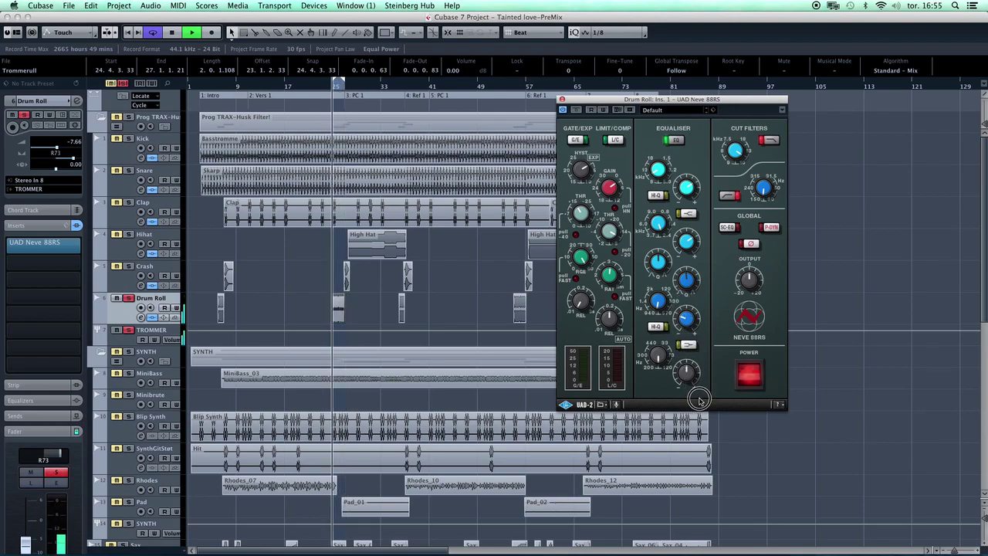
key(space)
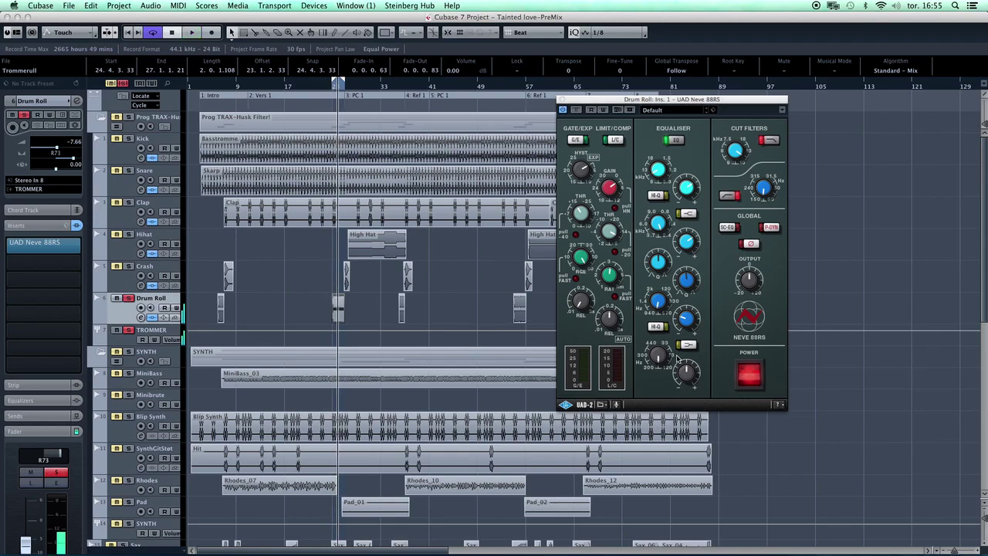
drag(686, 323, 688, 318)
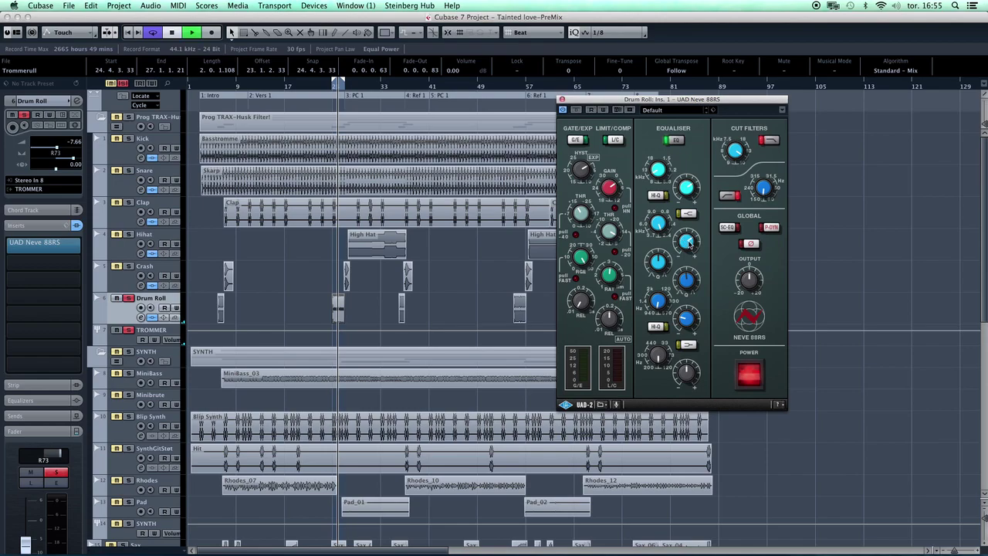
- Check the high-mid and high gain of the Drum Roll's Neve 88RS equaliser while listening, and stop playback
key(space)
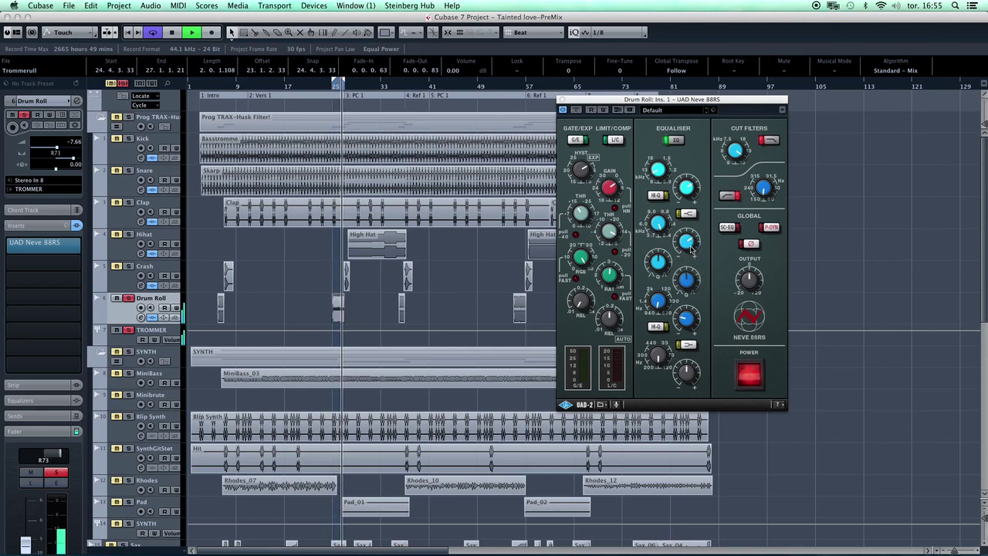
click(687, 193)
key(space)
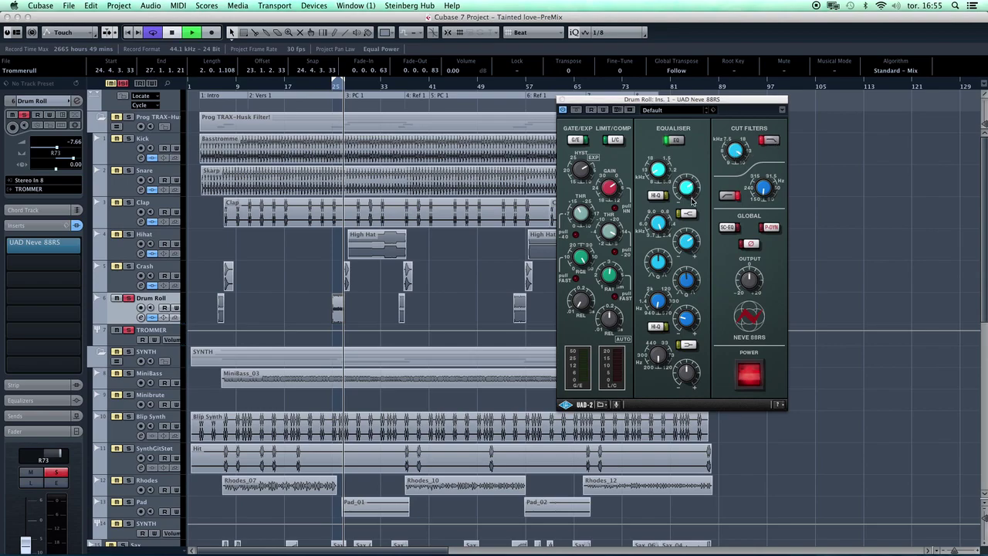
key(space)
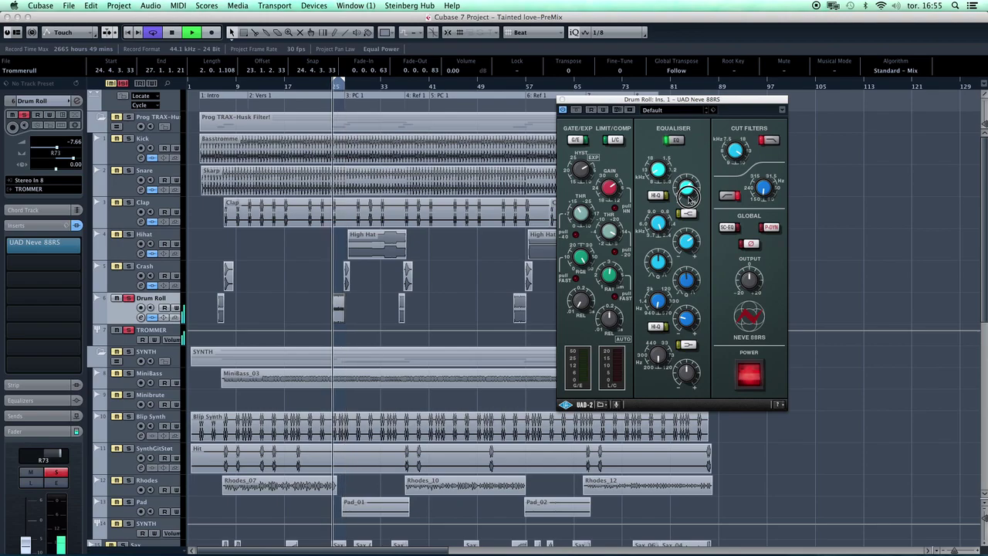
key(space)
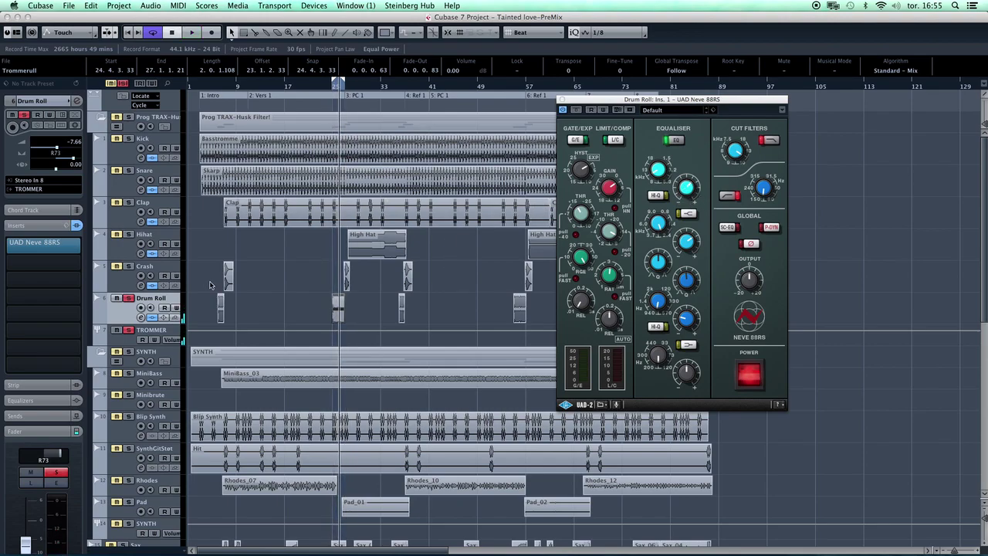
- Unsolo the Drum Roll, solo the Crash, and loop its first event around bar 7 during playback
click(128, 298)
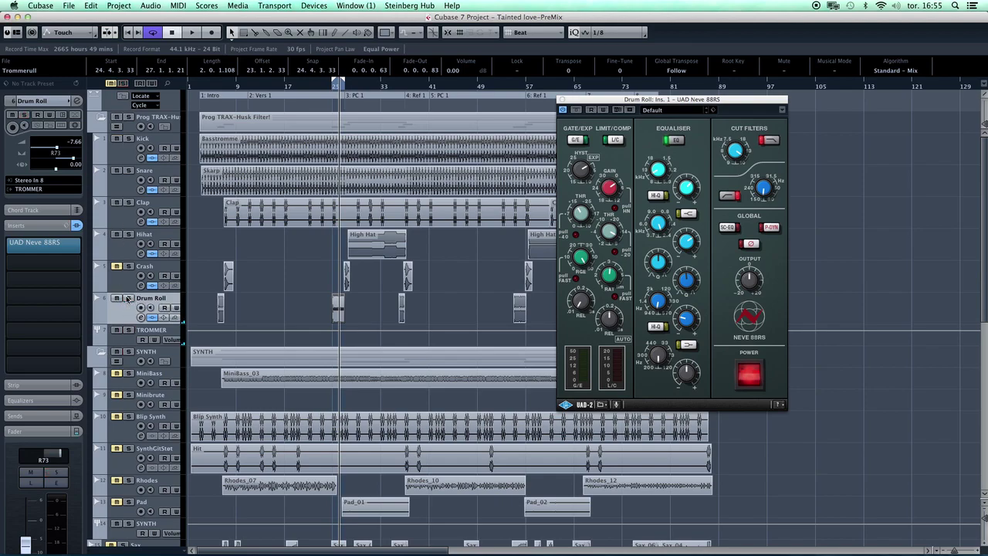
click(115, 272)
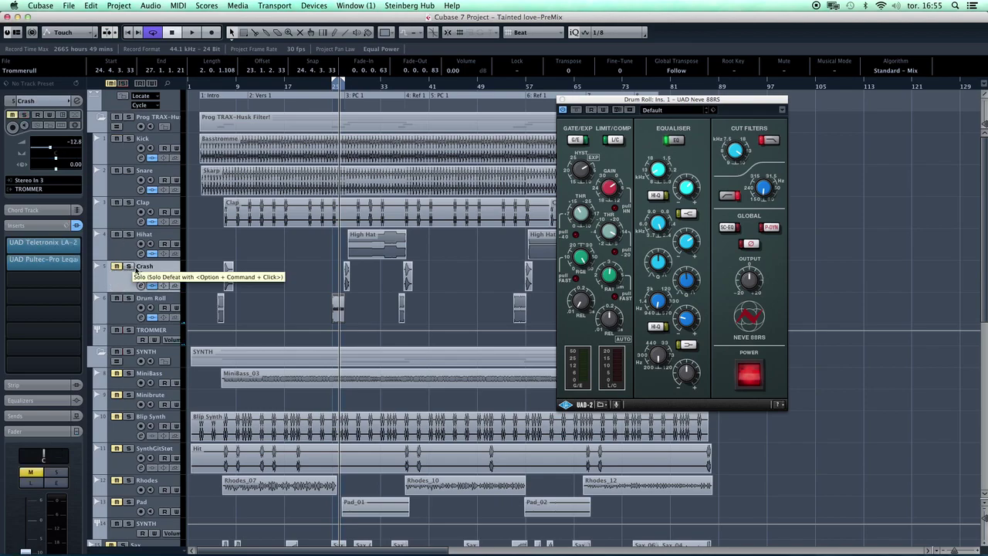
click(128, 267)
click(228, 276)
key(alt+space)
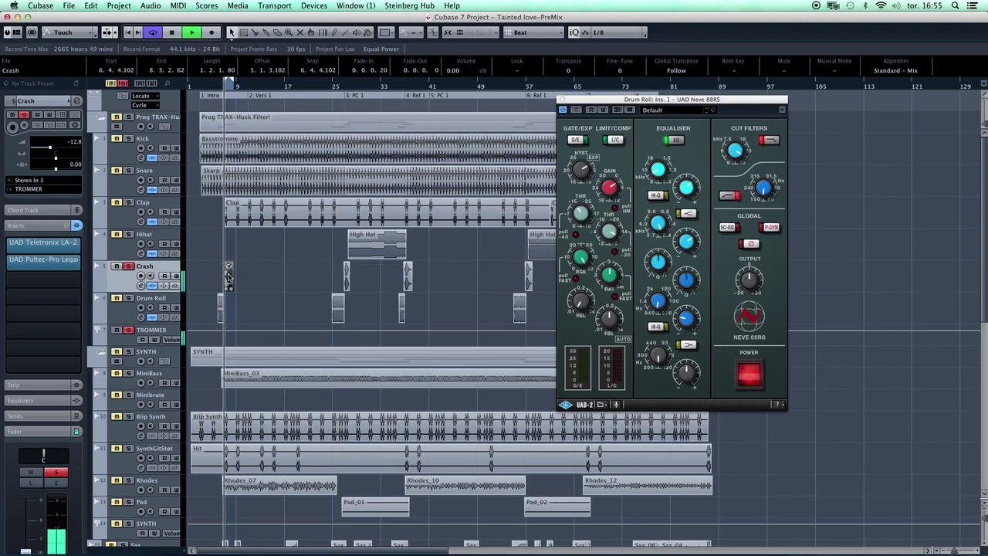
- Bypass the Crash's inserts during playback, open its UAD Teletronix LA-2A Legacy, toggle its bypass to compare, and close it active
click(152, 286)
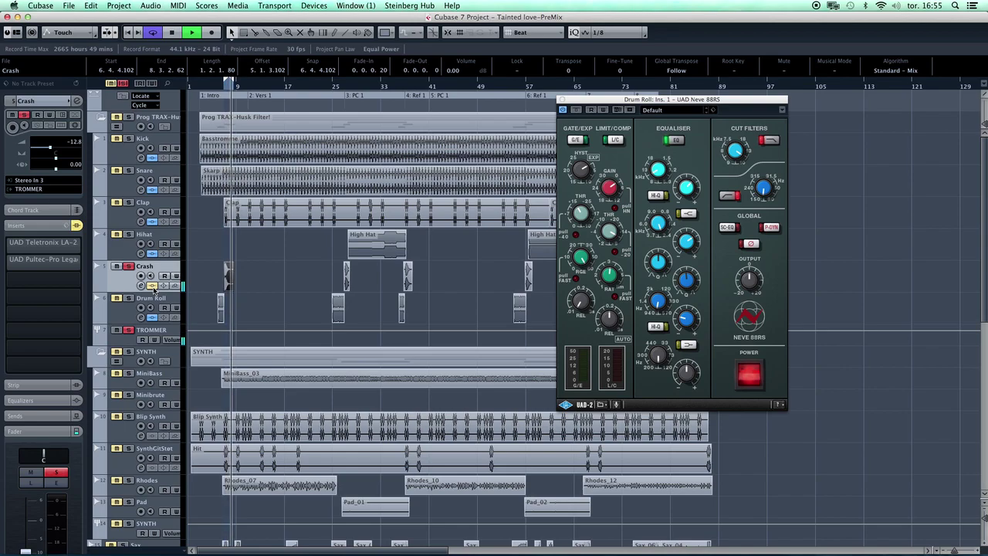
click(47, 242)
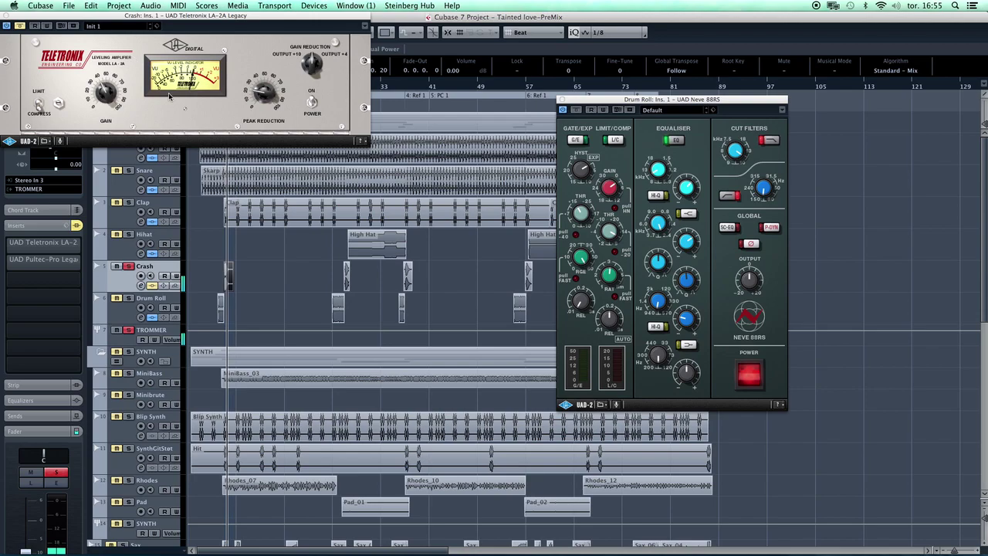
click(6, 26)
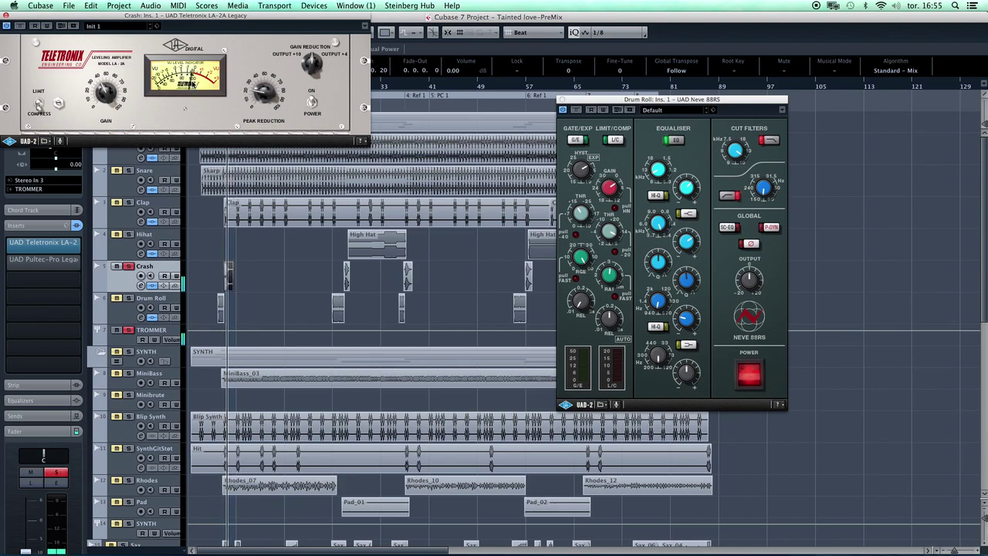
click(20, 26)
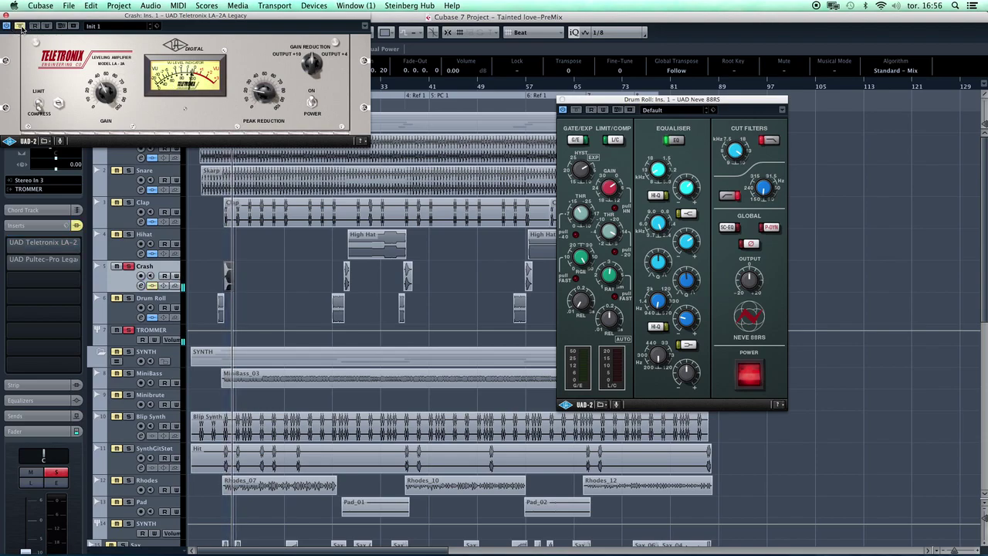
click(21, 26)
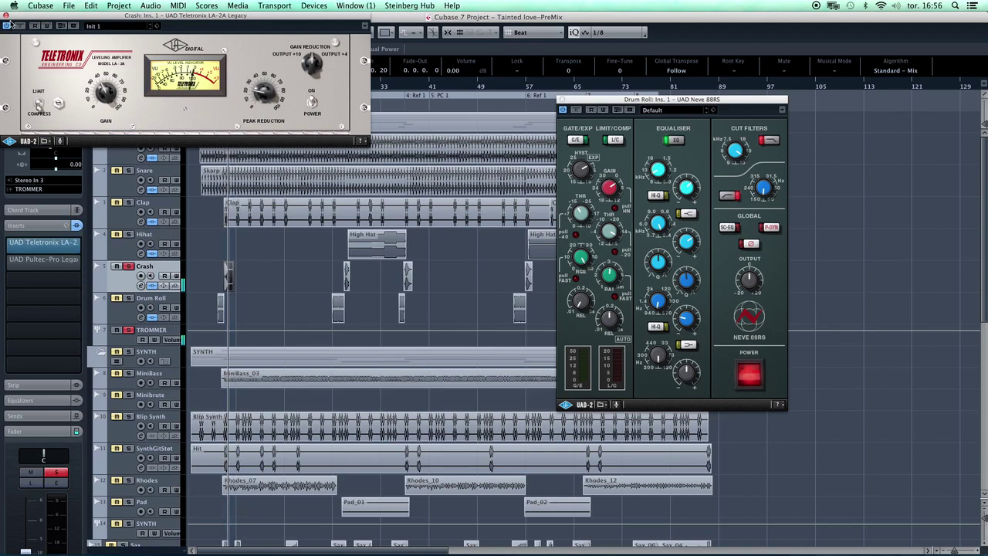
click(6, 15)
- Open the Crash's UAD Pultec-Pro Legacy, toggle its bypass during playback to compare, then stop and close it active
click(43, 259)
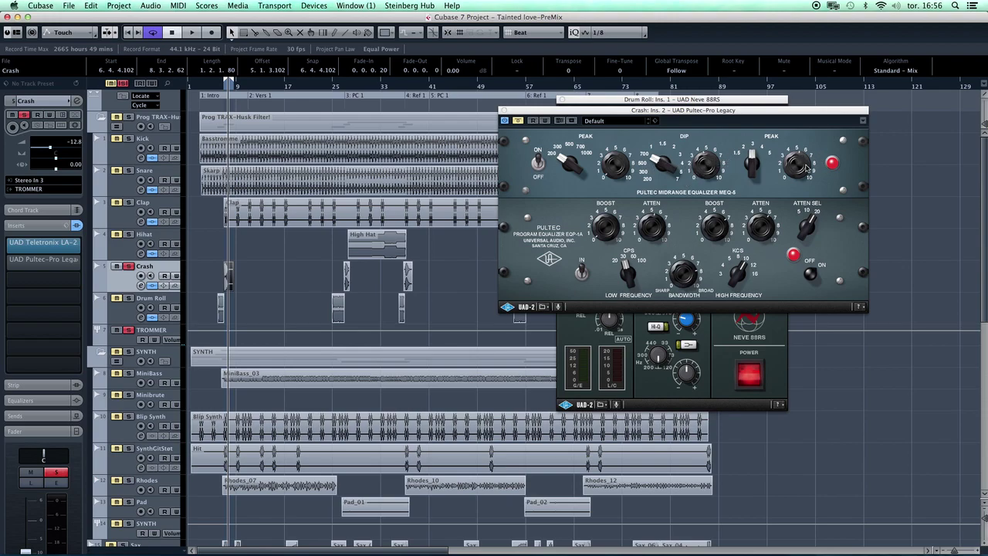
key(space)
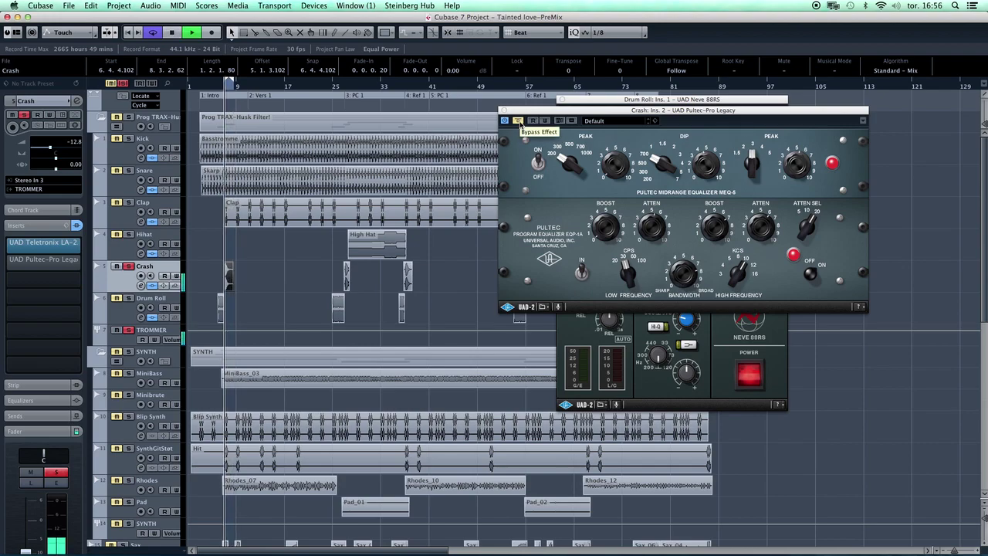
click(520, 122)
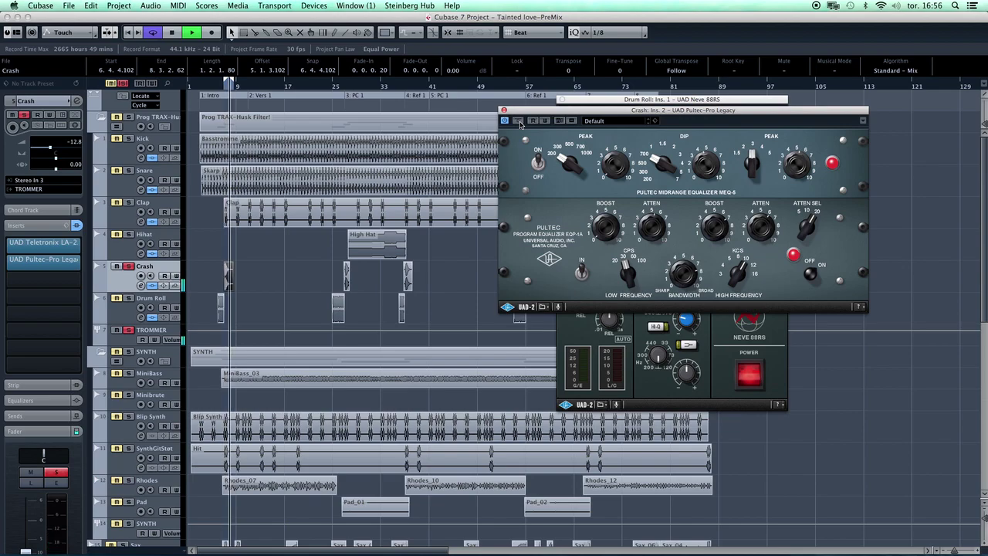
click(519, 122)
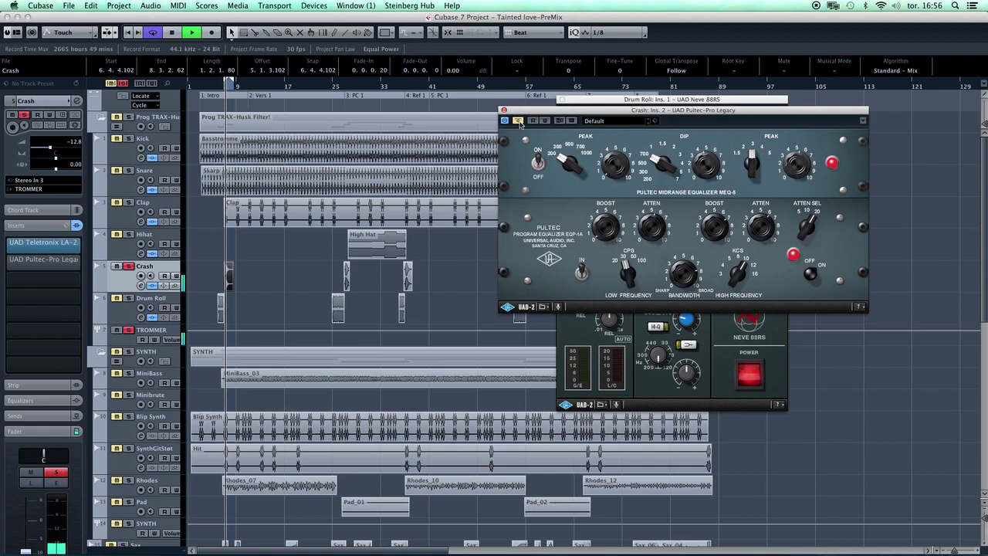
click(519, 122)
key(space)
click(502, 110)
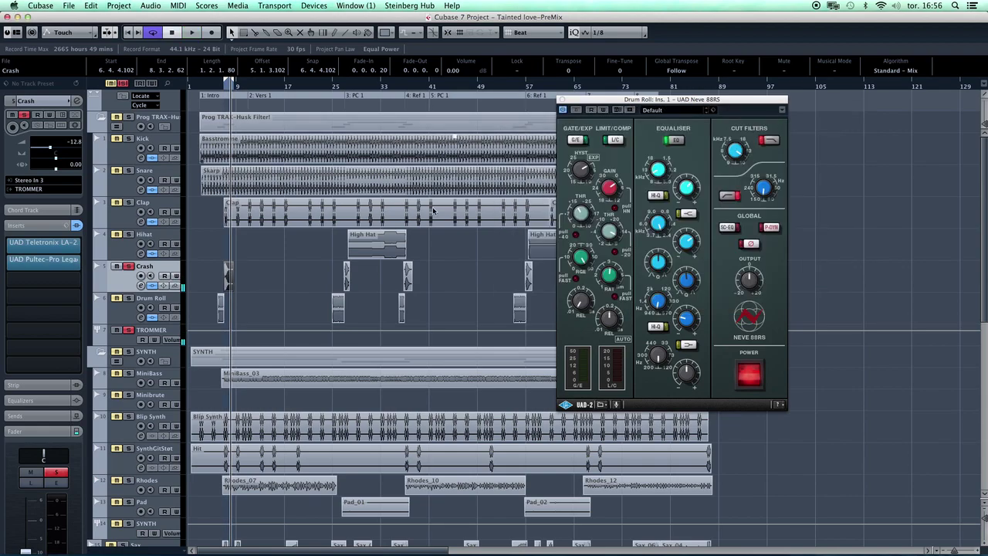
- Close the Drum Roll's Neve 88RS, unsolo the Crash, and play all drums from the Intro with the cycle off
click(563, 100)
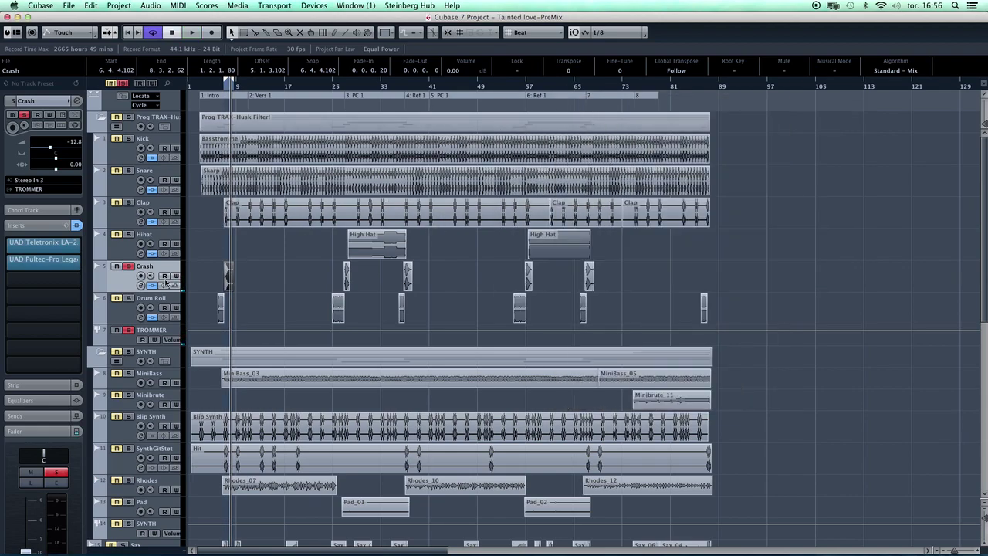
click(129, 266)
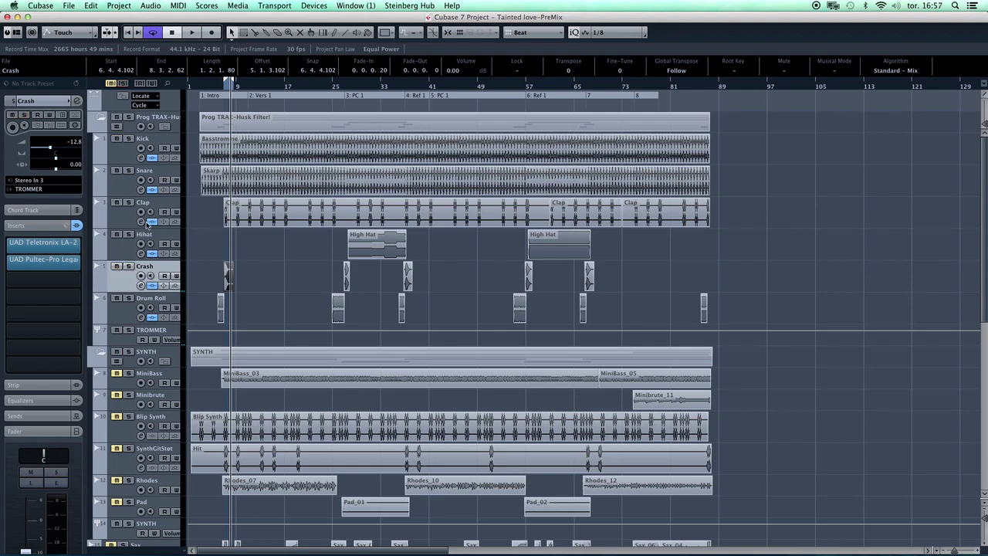
click(213, 85)
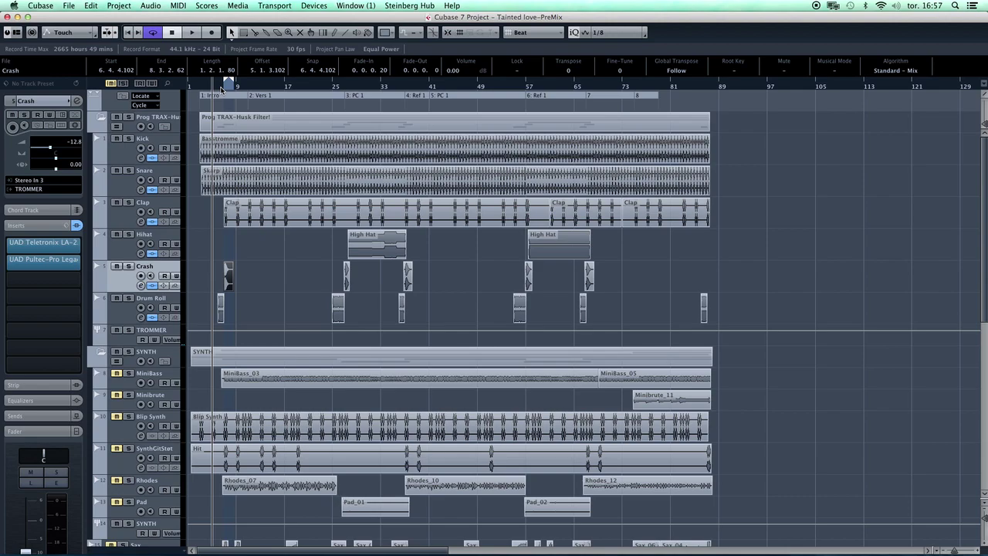
key(KP_Divide)
key(space)
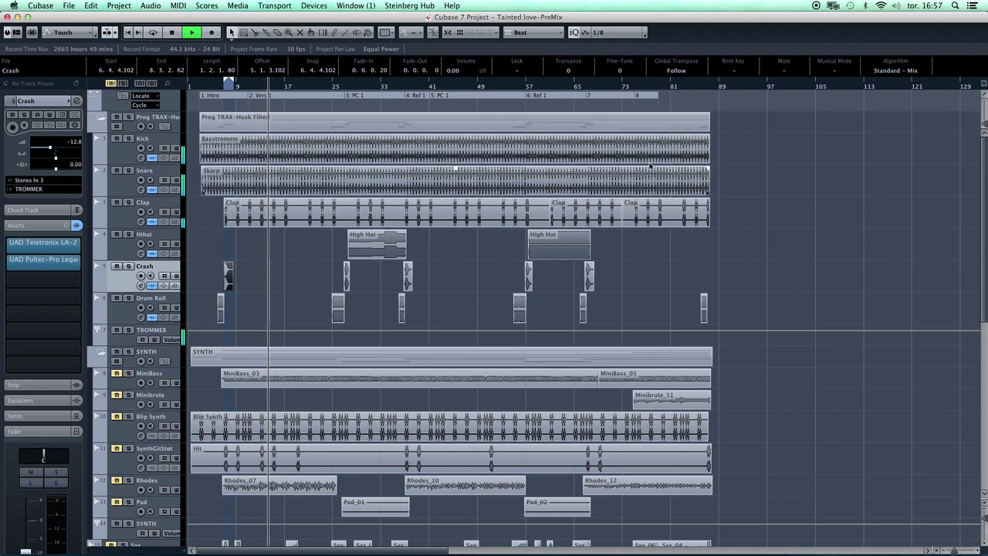
- Play the drums from just before PC 1, stop, select the PC 1 High Hat event, and play from bar 27
click(334, 87)
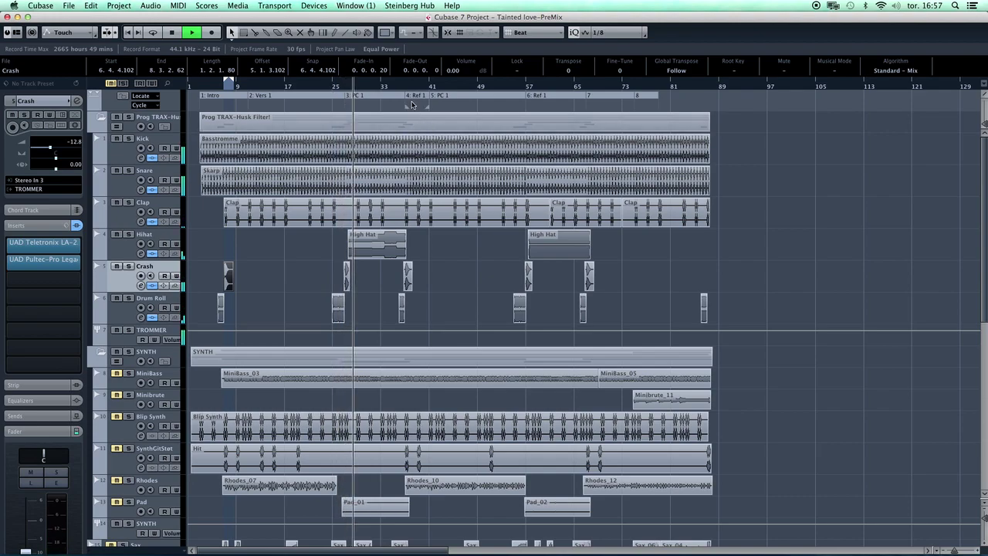
key(space)
drag(347, 91, 357, 139)
mouse_move(324, 255)
mouse_down()
mouse_move(310, 255)
mouse_move(325, 256)
mouse_move(330, 239)
mouse_move(335, 247)
mouse_up()
click(285, 88)
key(space)
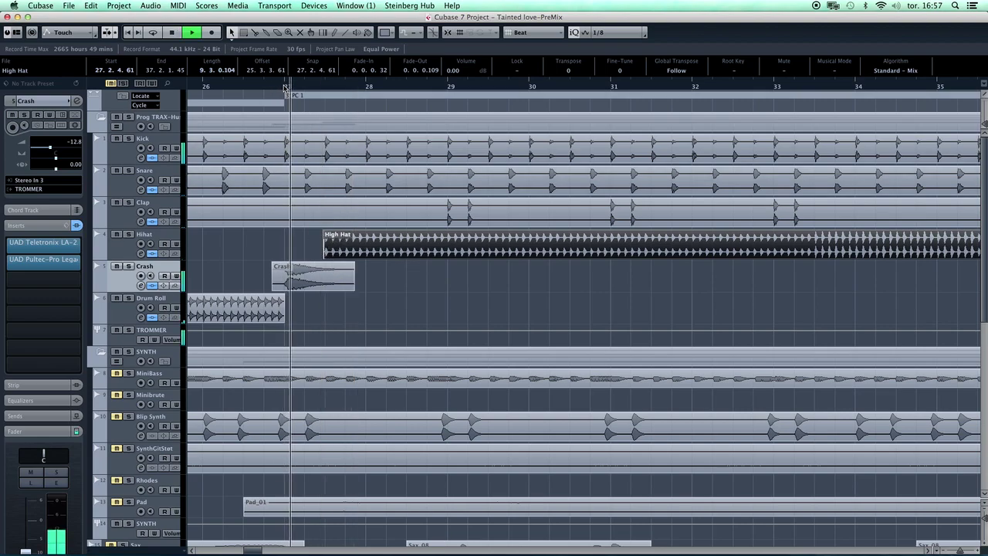
- Listen to the drums through PC 1 into Ref 1, stop playback, and deselect the High Hat event
key(g)
key(g)
key(g)
key(g)
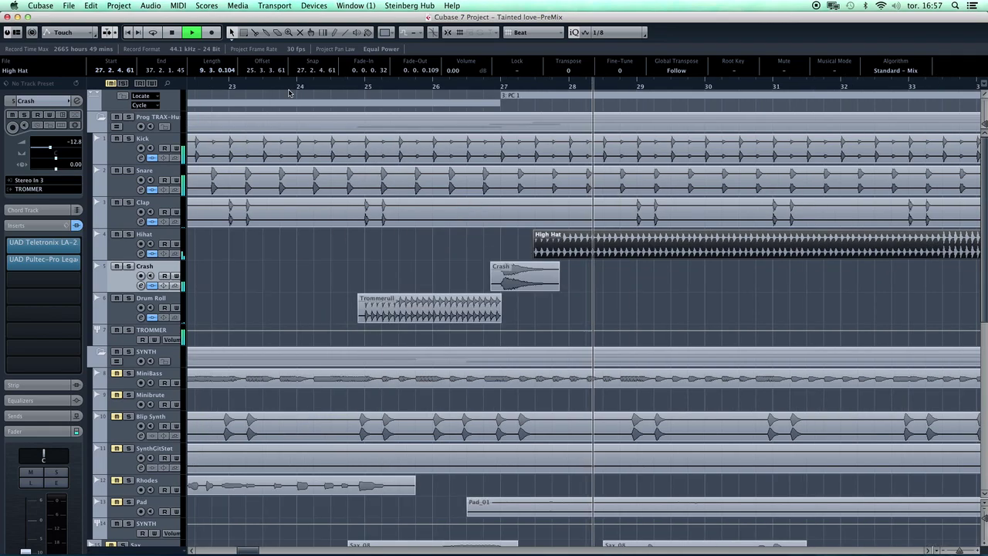
key(g)
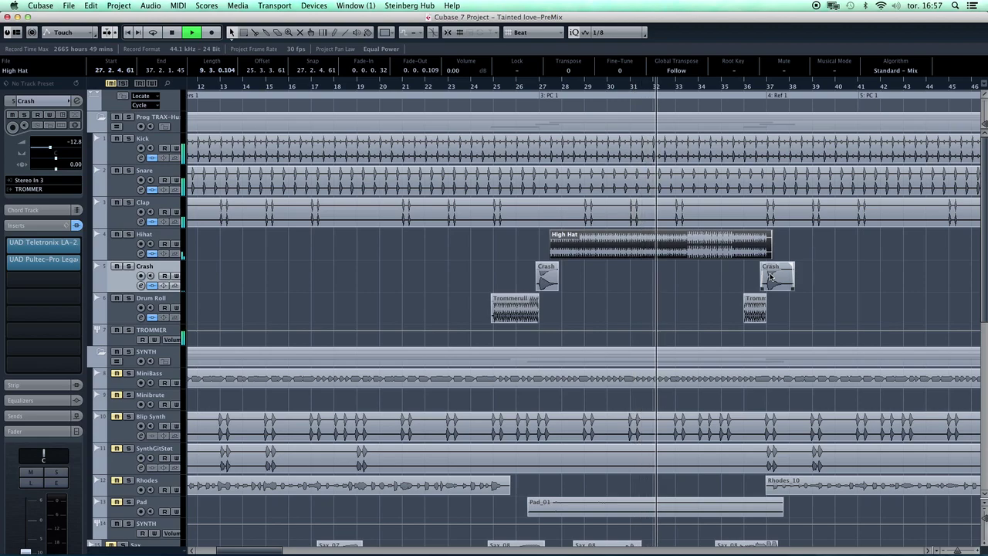
key(g)
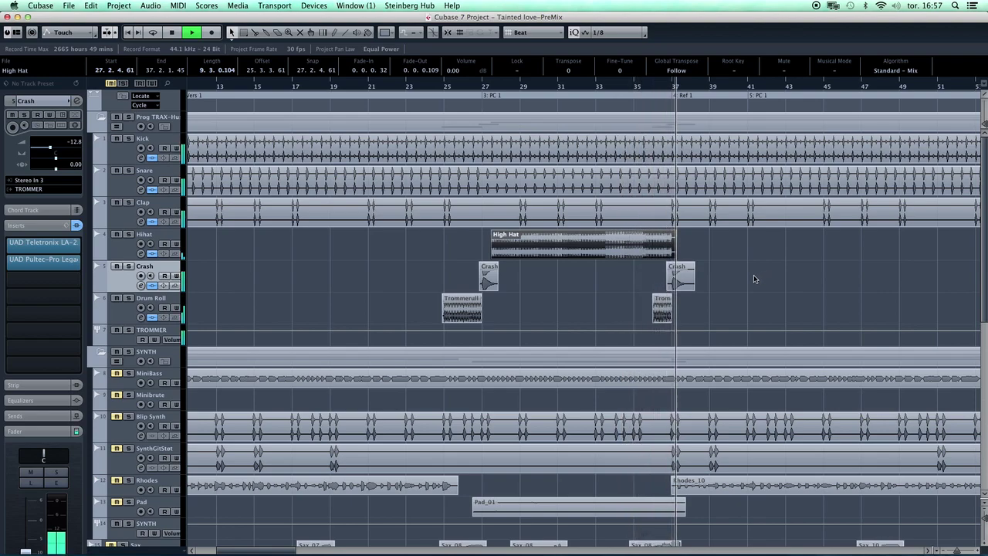
key(space)
click(755, 279)
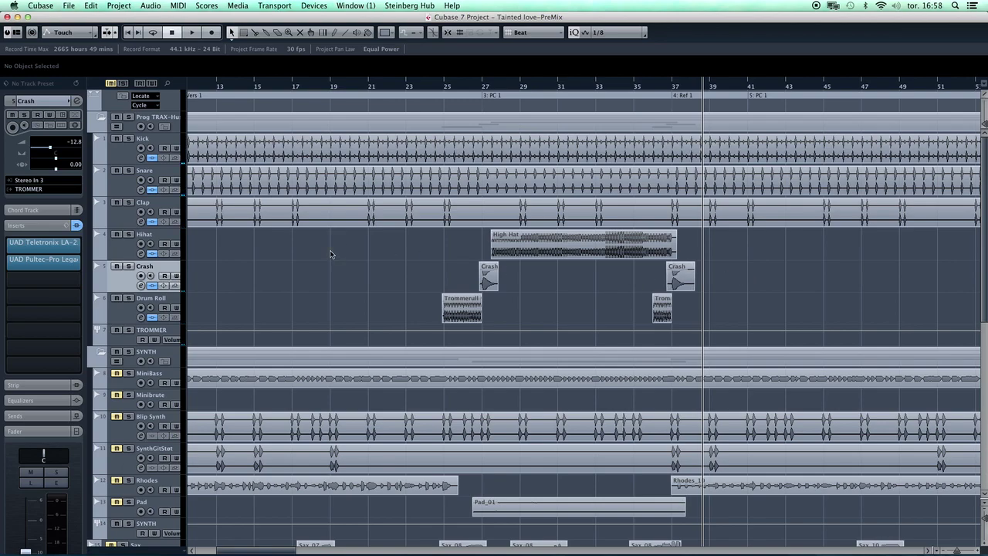
- Select the TROMMER bus, show its inserts, open its Kramer Tape Stereo, and bypass it
click(160, 334)
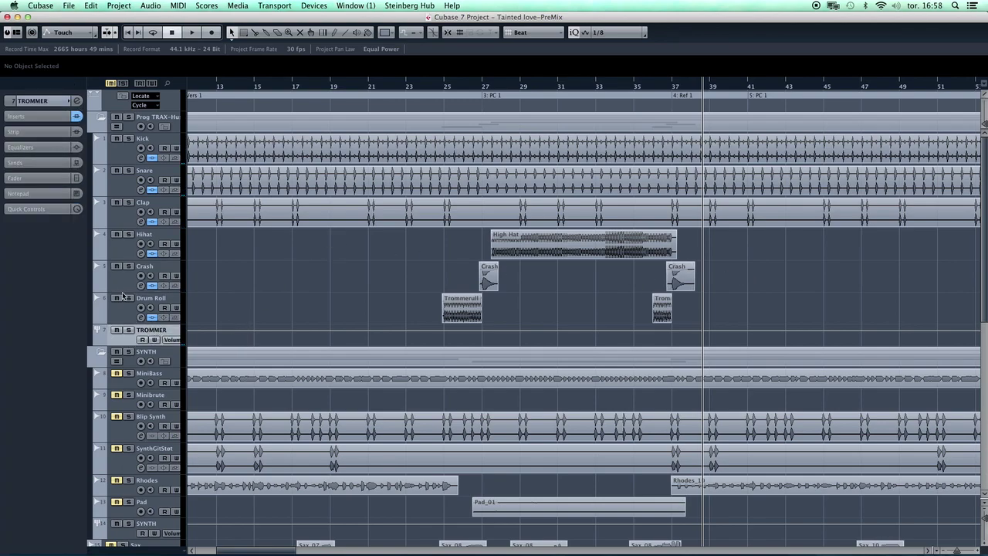
click(29, 117)
click(46, 151)
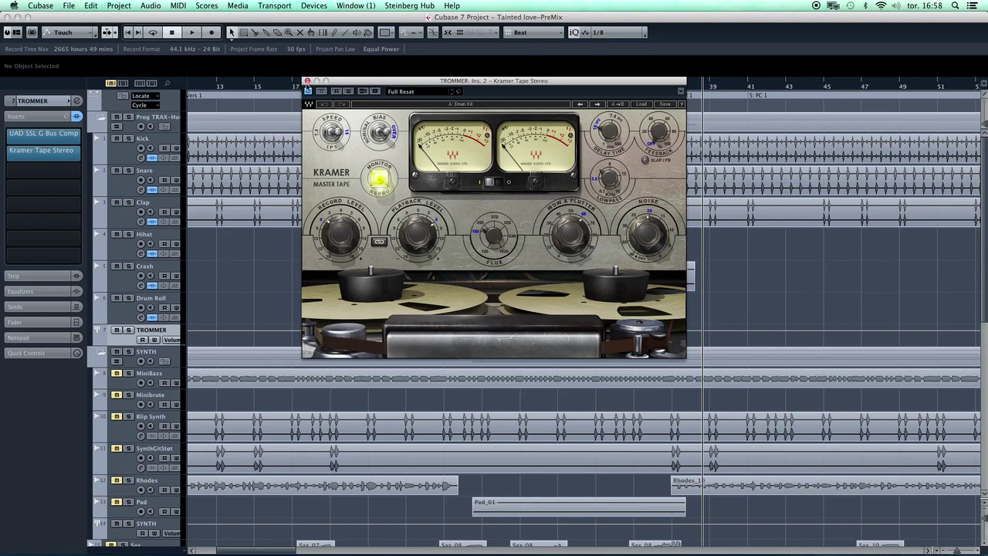
click(323, 92)
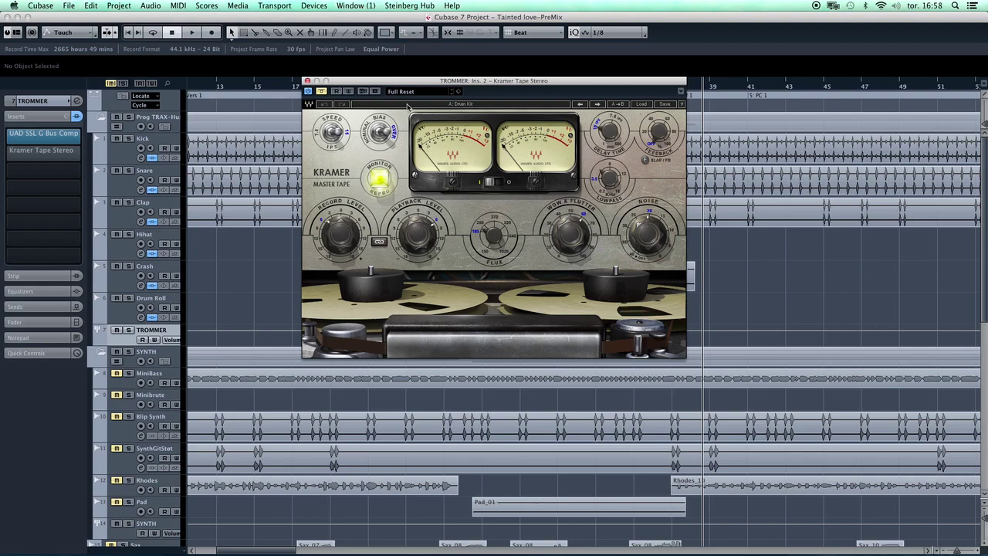
- Play the drums, loop the PC 1 section, and move the Kramer Tape window clear of the ruler
key(space)
drag(432, 81, 637, 189)
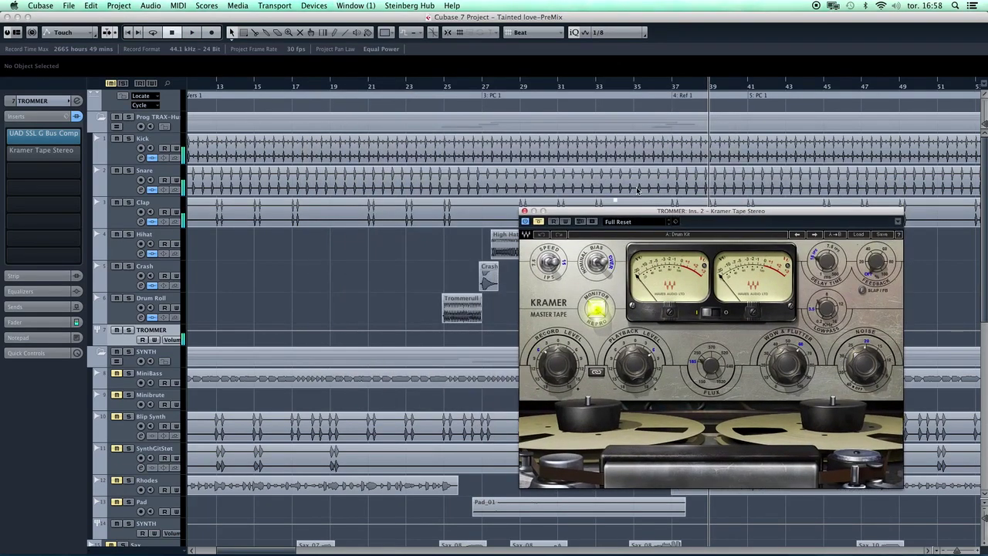
click(511, 101)
key(shift+g)
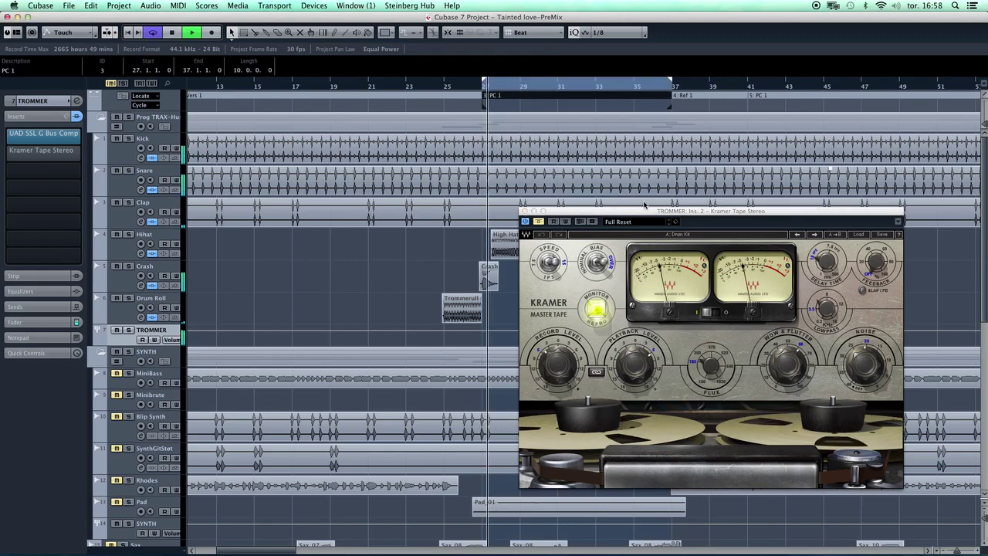
click(618, 221)
drag(642, 211, 635, 149)
click(635, 149)
- Toggle the bypass of the TROMMER bus's Kramer Tape Stereo during playback to compare, then stop and close it active
click(536, 161)
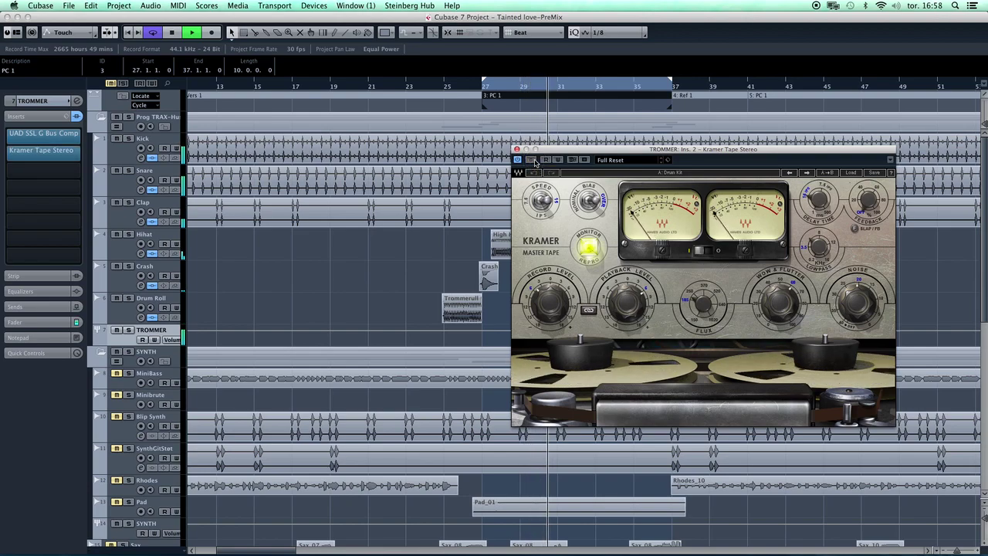
click(533, 160)
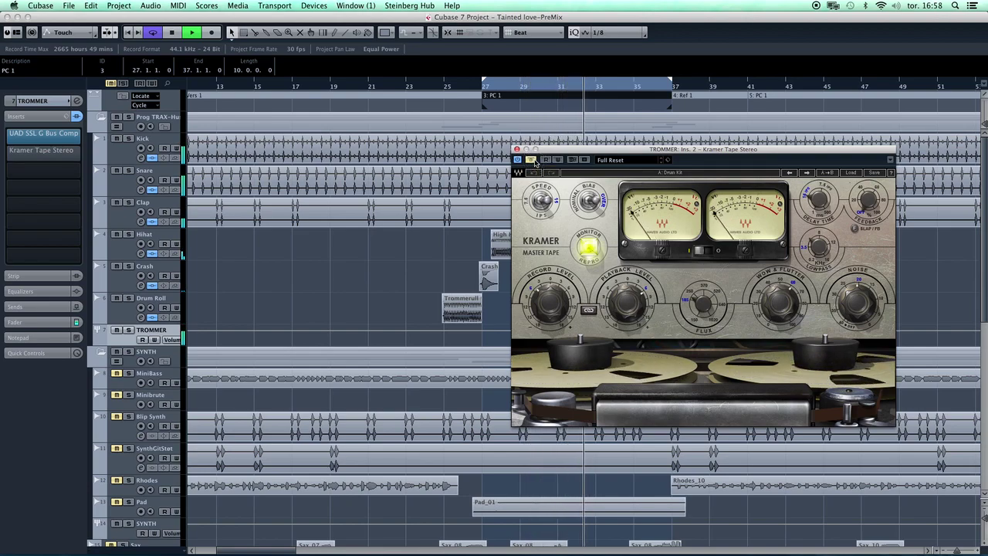
click(532, 160)
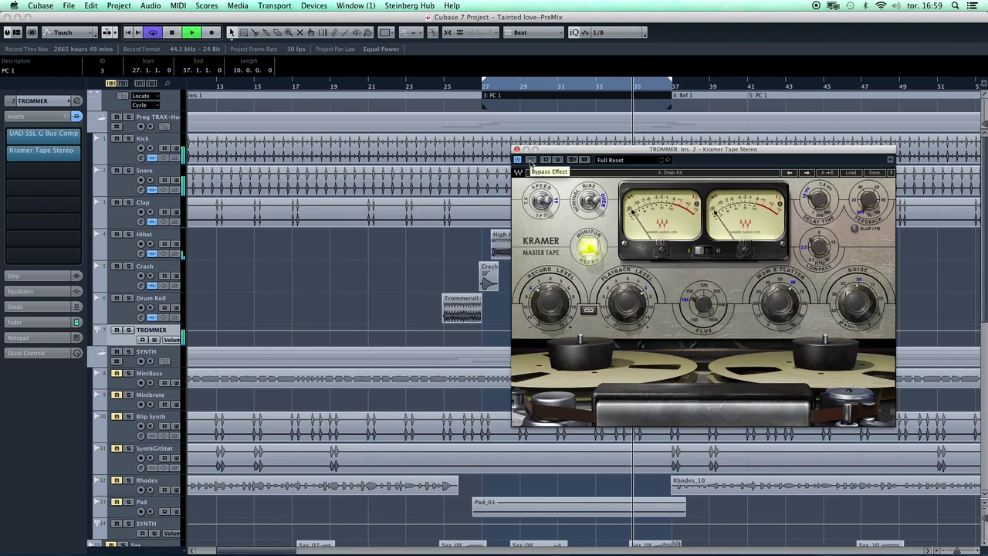
click(531, 160)
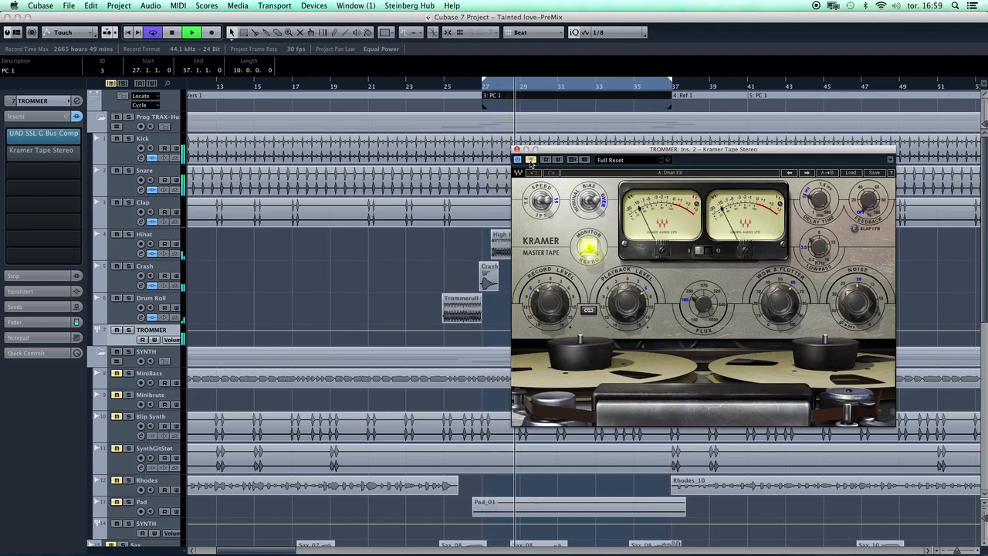
click(530, 161)
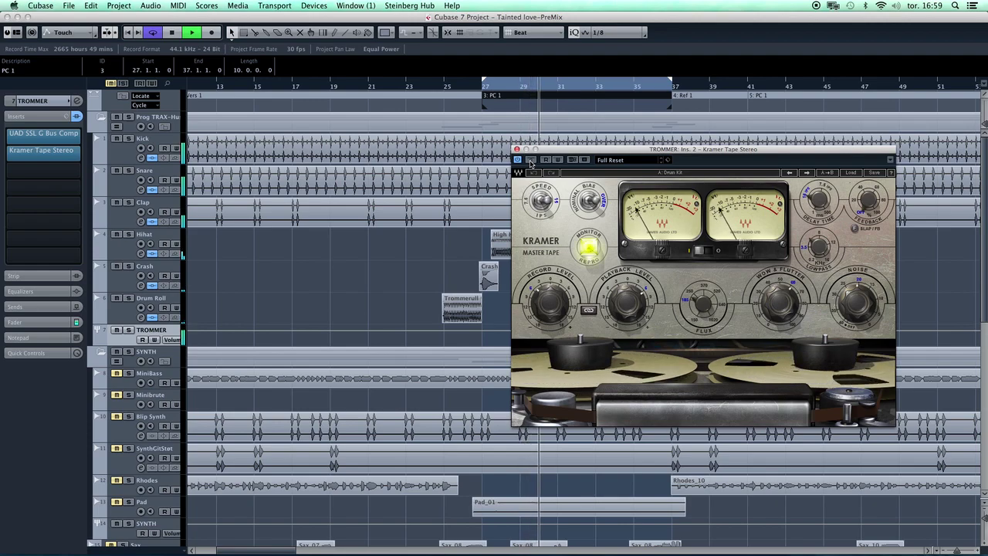
click(530, 160)
click(531, 161)
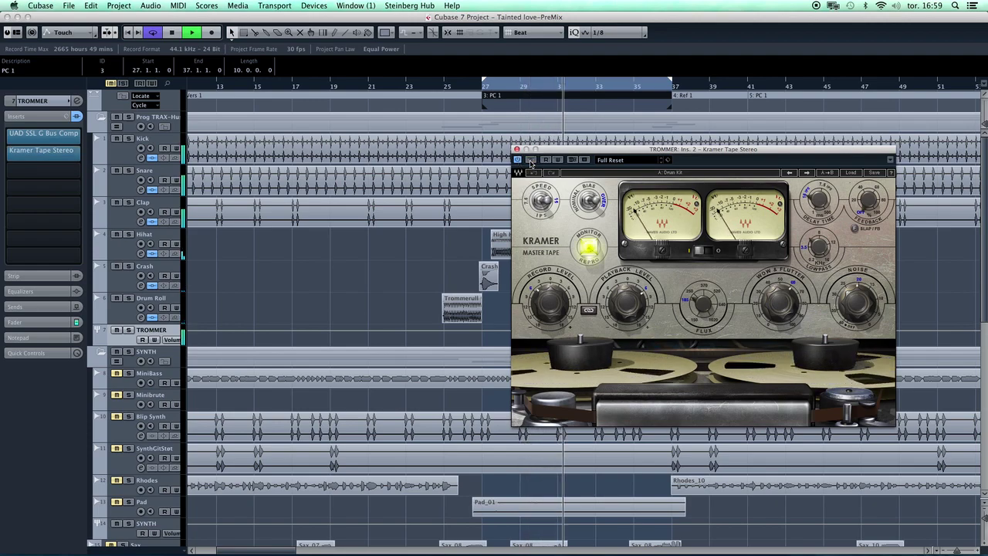
key(space)
click(516, 149)
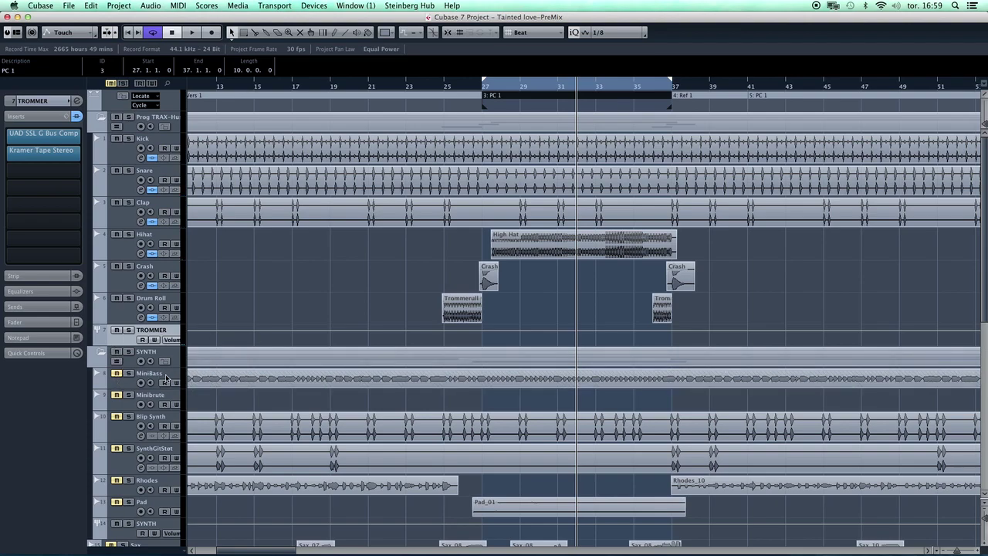
- Unmute the MiniBass track and solo it together with the Kick track
click(110, 375)
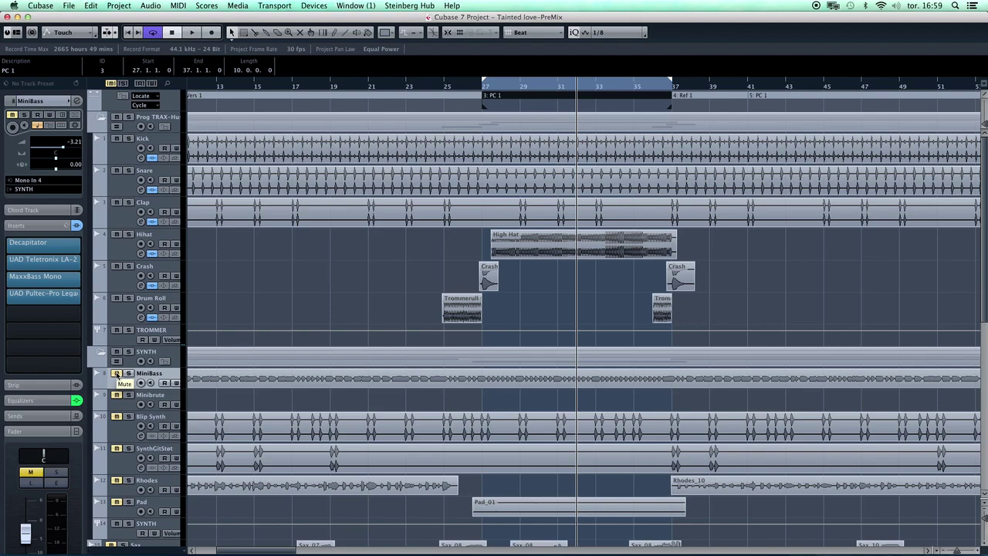
click(116, 374)
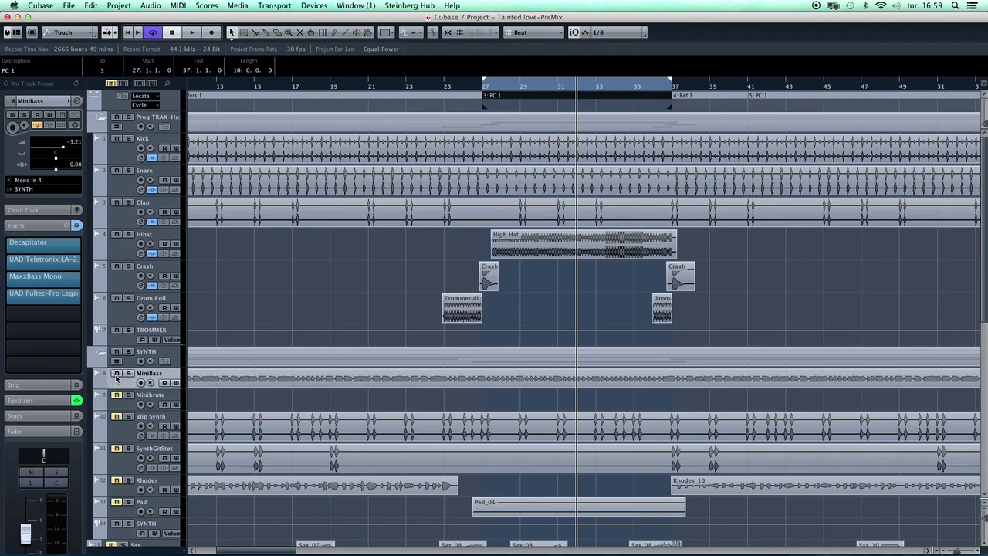
right_click(128, 155)
click(109, 155)
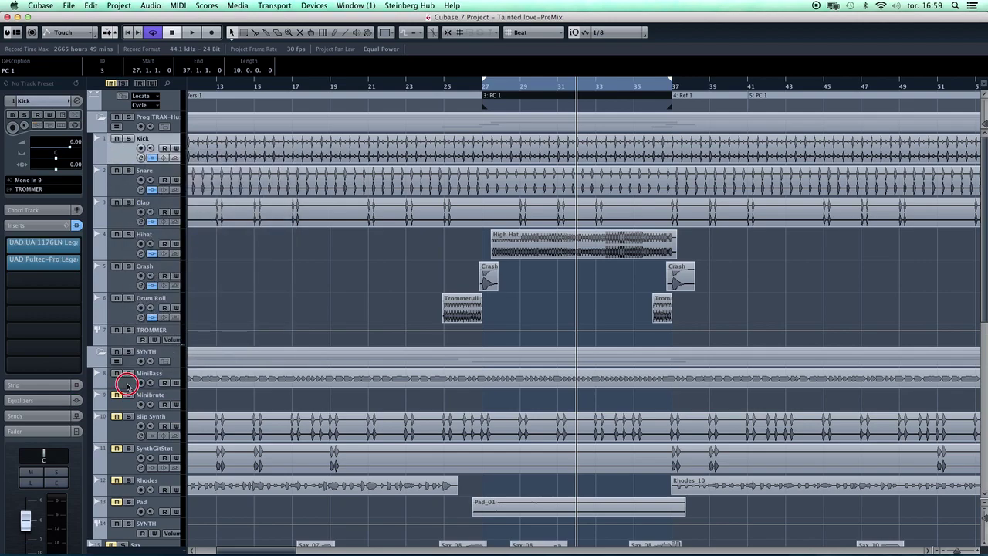
key(s)
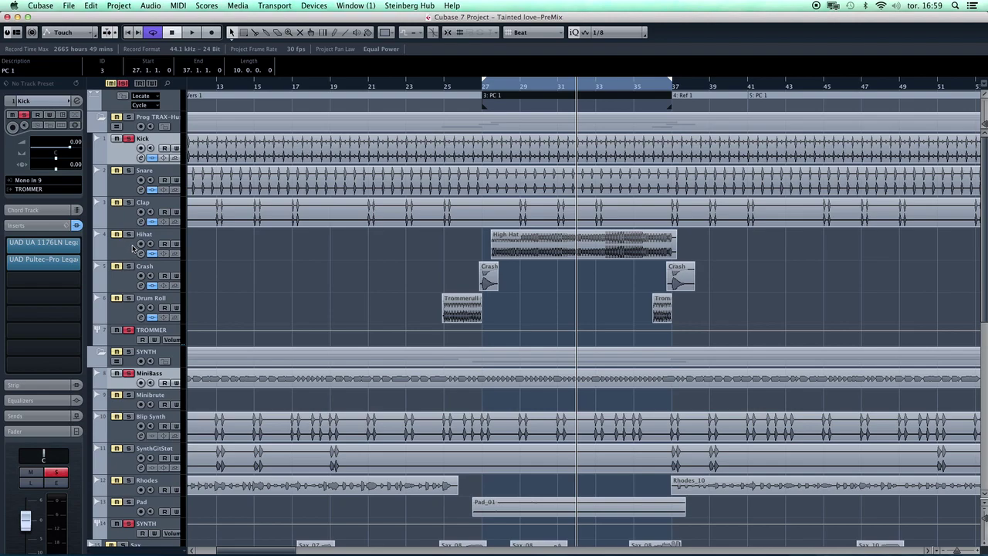
- Play the Kick with MiniBass, bypass all of MiniBass's inserts, and listen to the unprocessed bass on its own
click(79, 225)
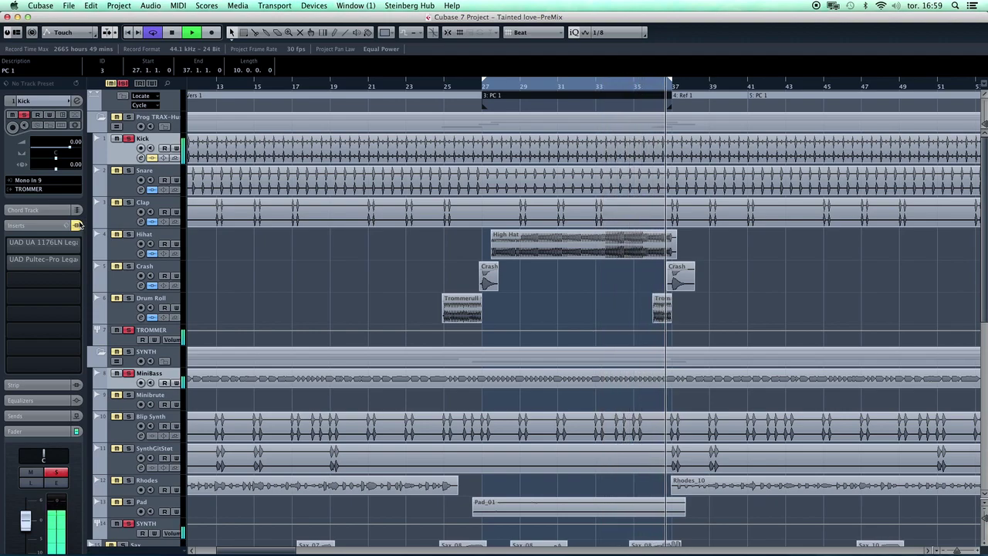
click(77, 225)
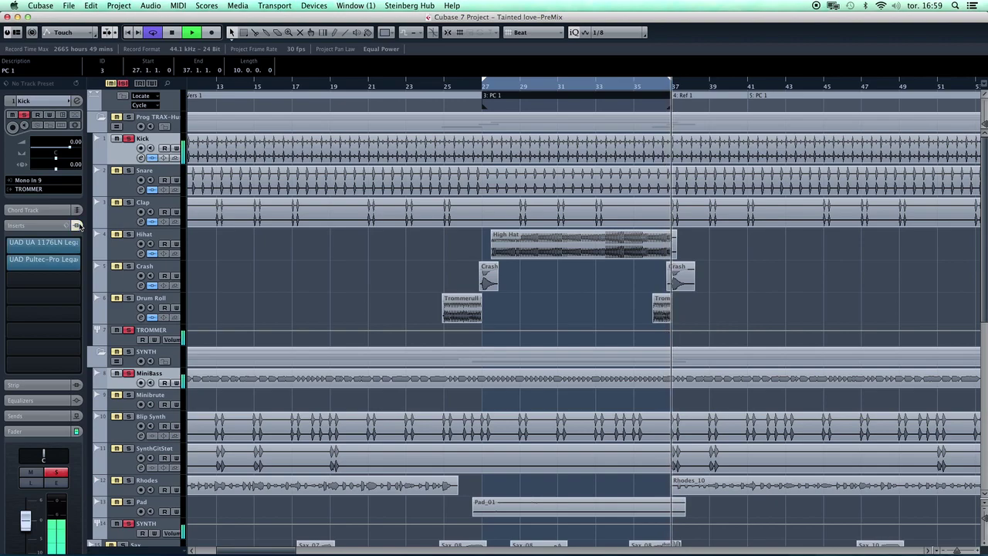
click(121, 383)
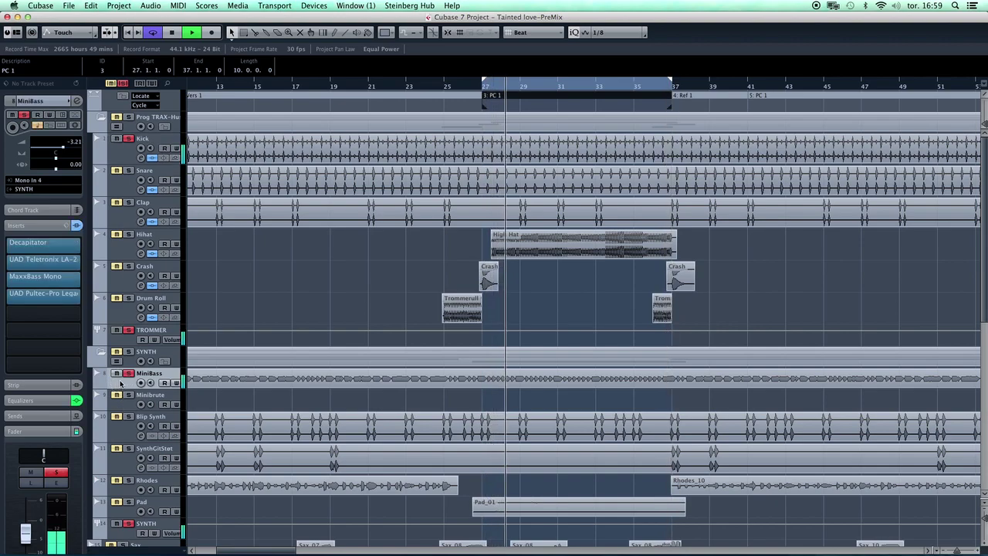
click(76, 225)
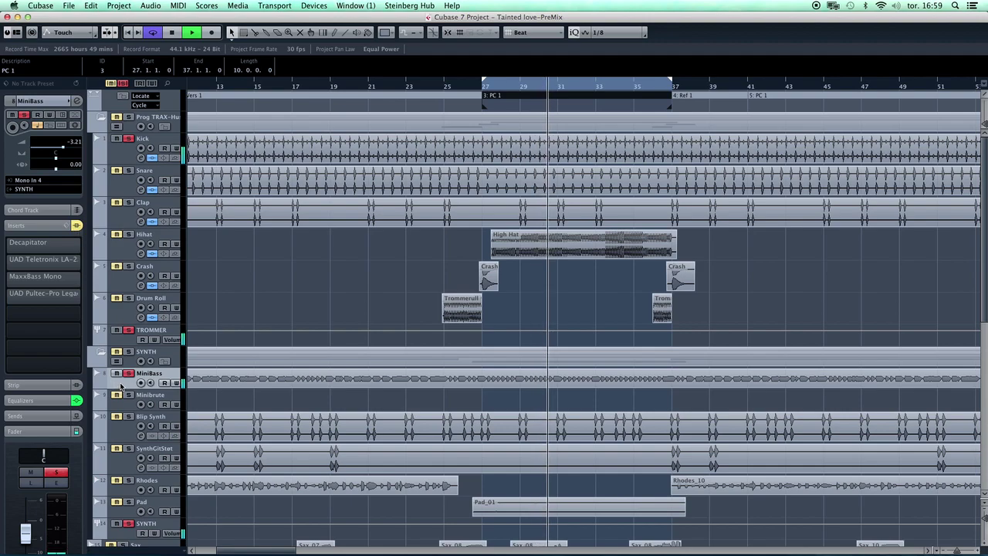
key(space)
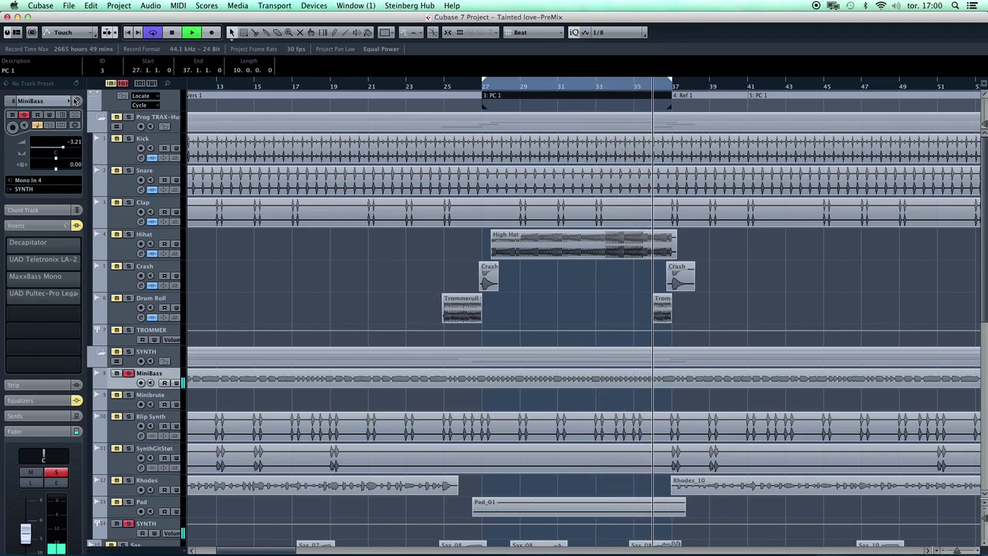
- Open MiniBass's channel settings, reactivate its equalizer, set the LMF band's gain to -14.7 dB, and stop playback
key(e)
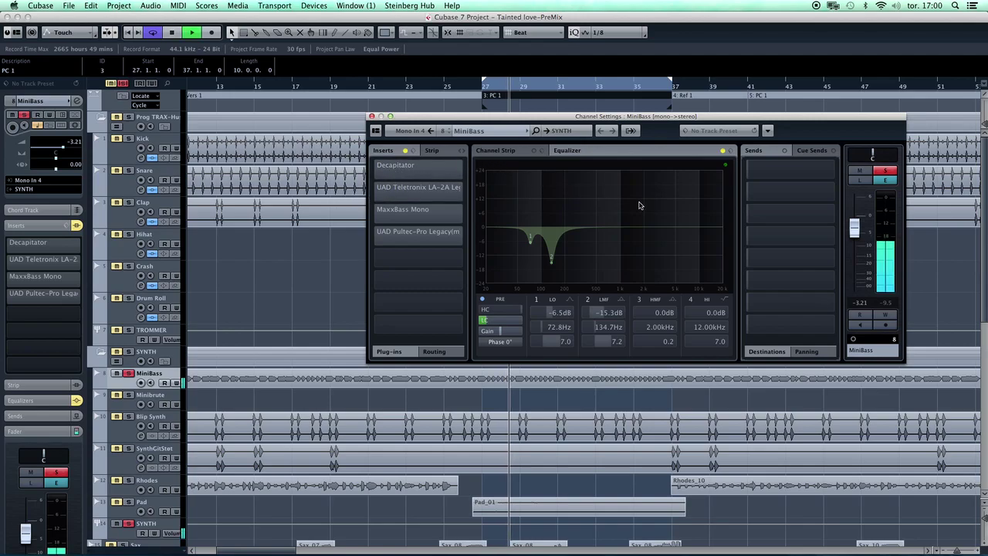
click(723, 151)
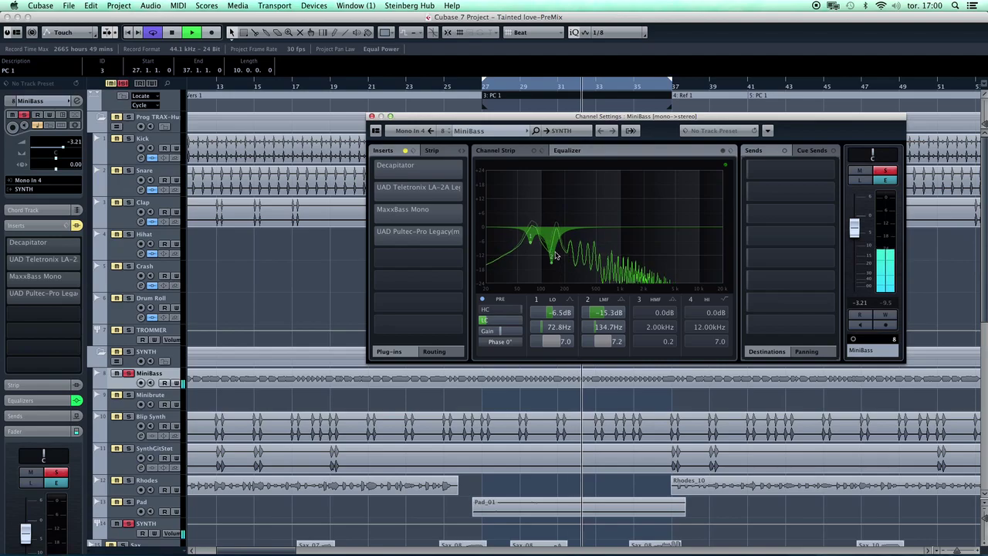
drag(608, 317, 525, 309)
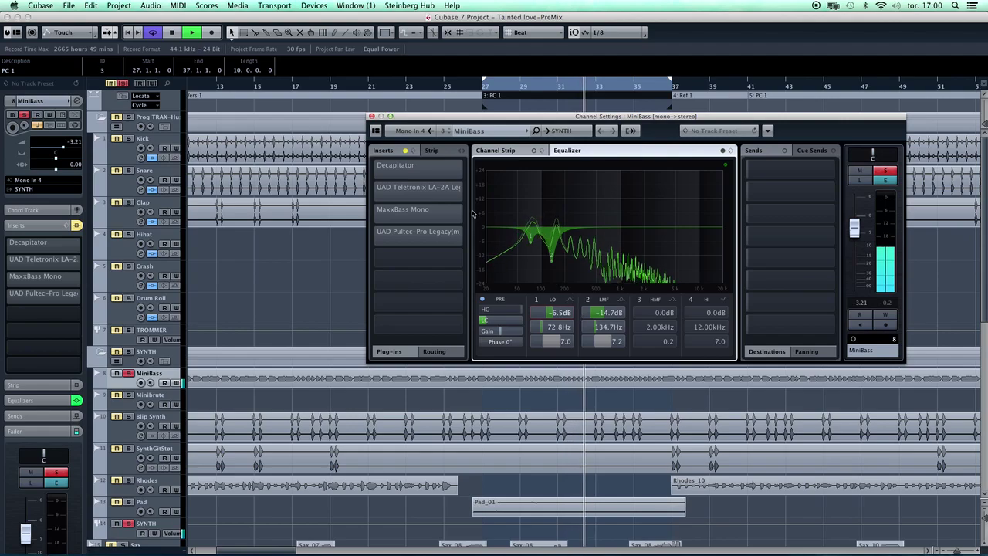
key(space)
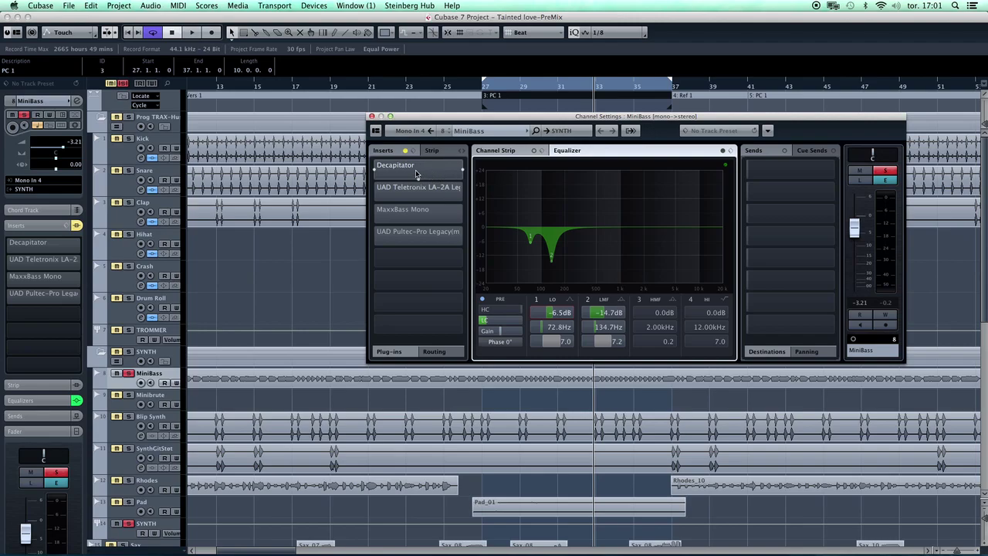
- Open MiniBass's Decapitator insert, take it out of bypass, and start playback
click(422, 172)
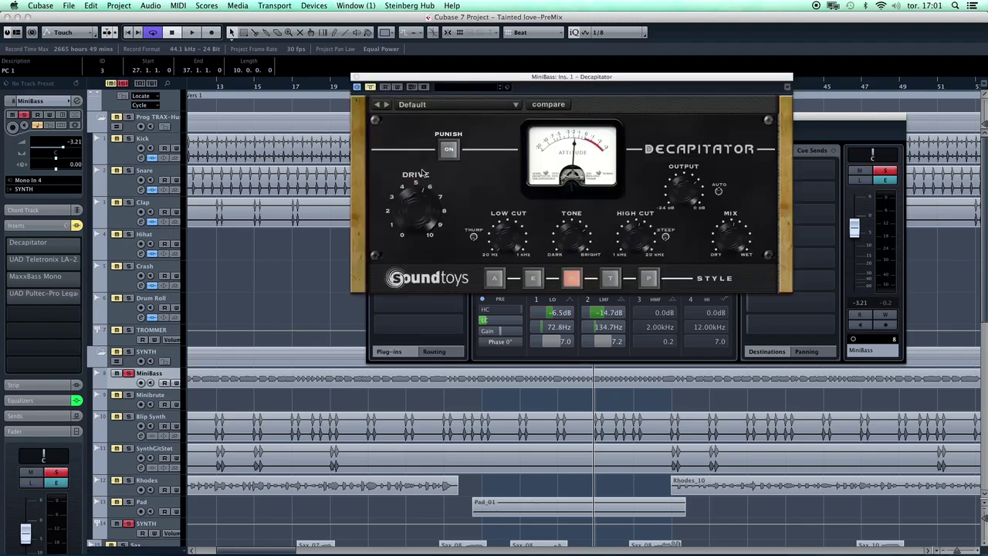
click(369, 88)
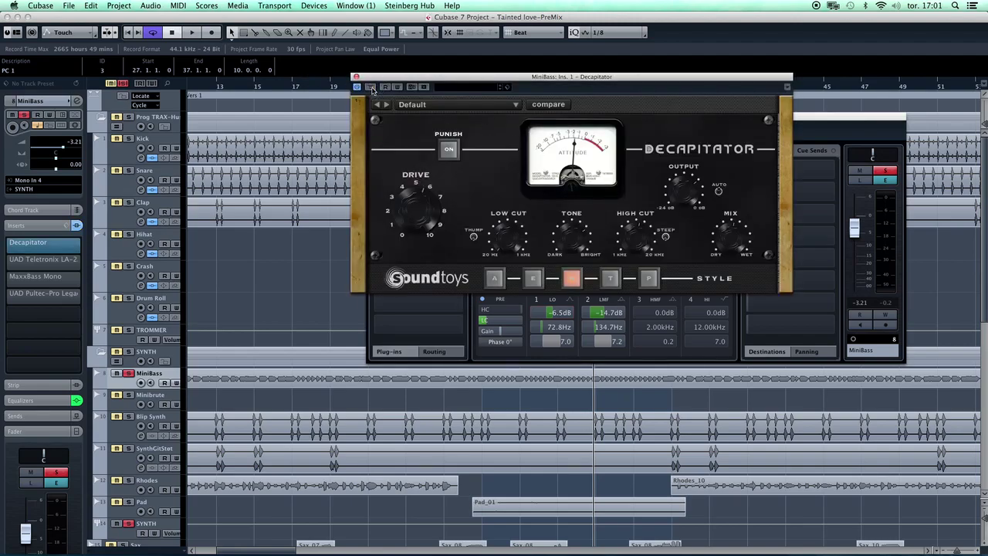
key(space)
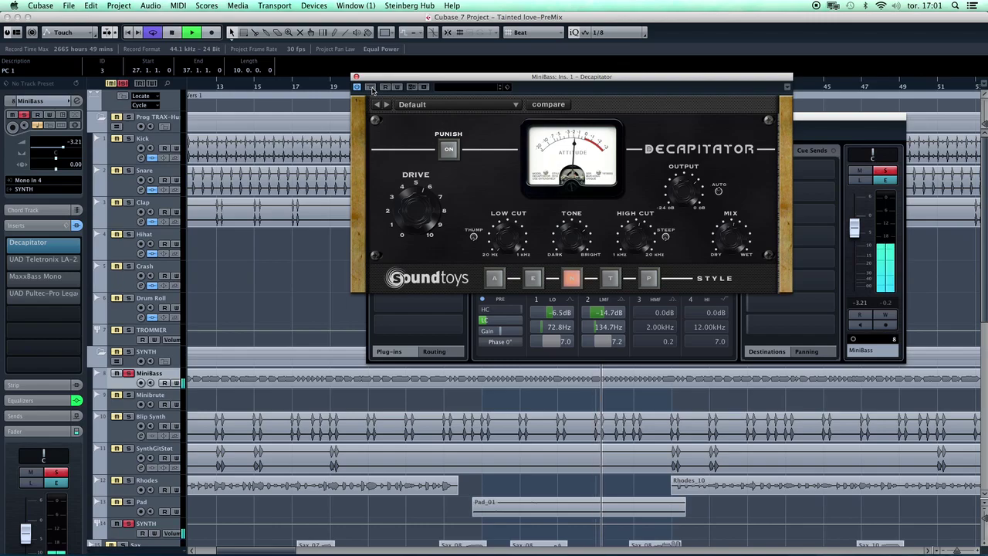
- Compare MiniBass with and without the Decapitator by toggling its bypass during playback, and close the plug-in active
click(372, 87)
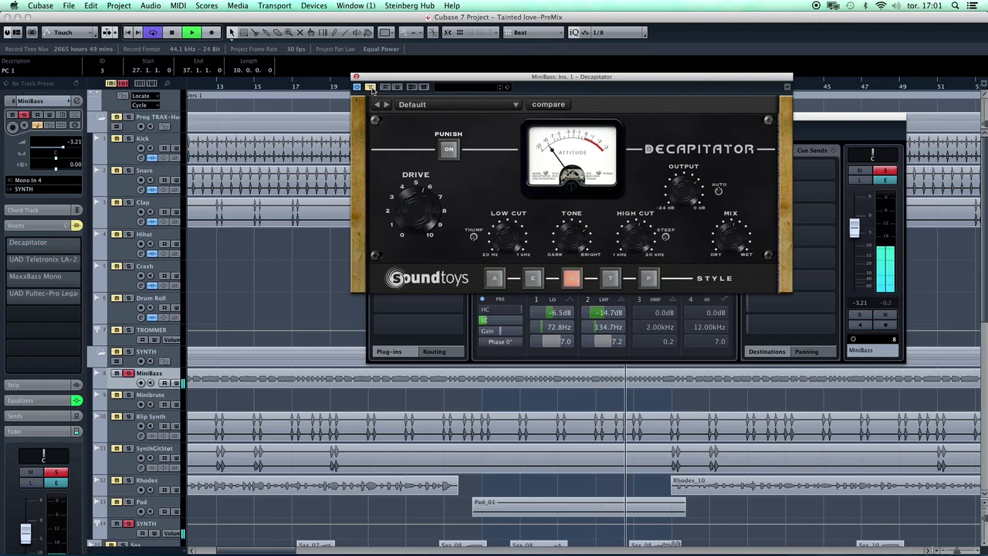
click(371, 87)
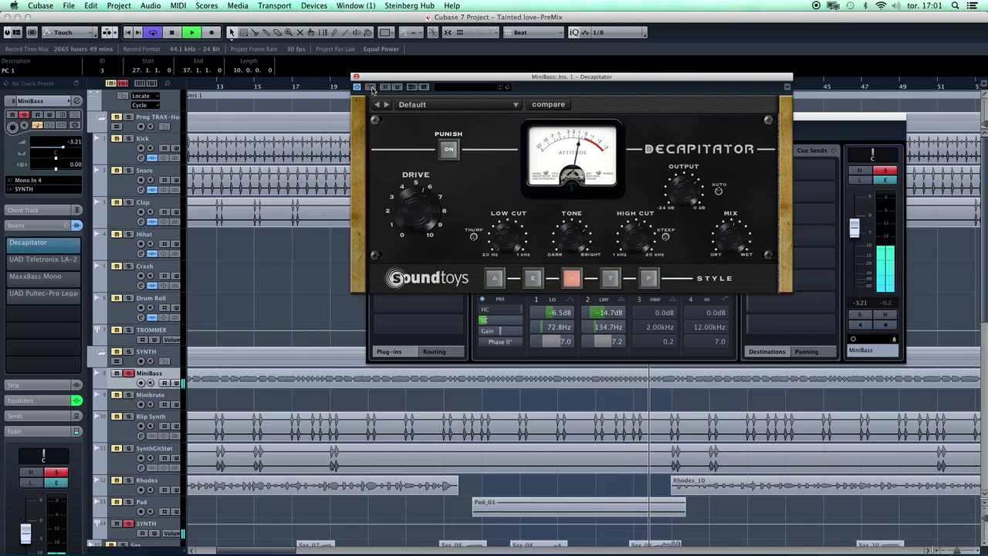
click(372, 87)
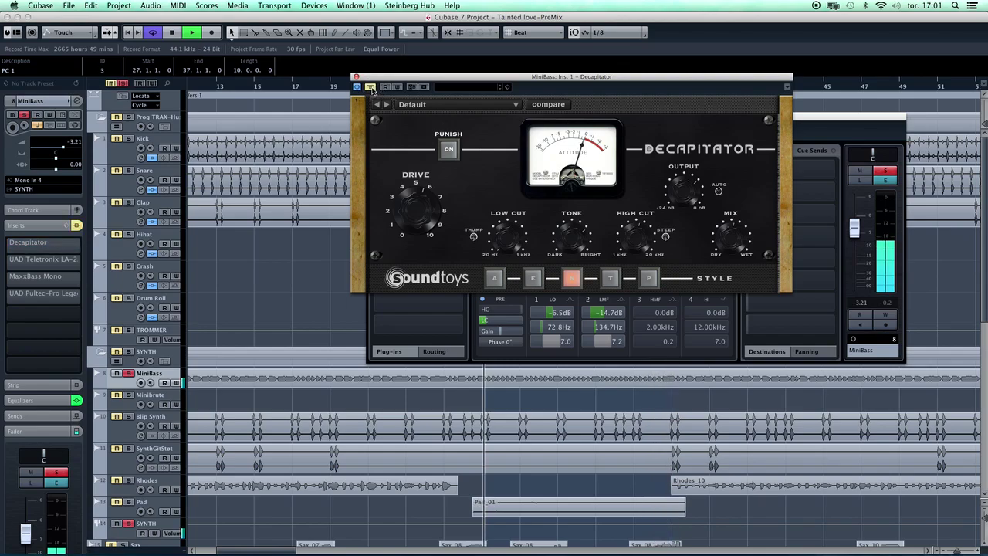
click(371, 88)
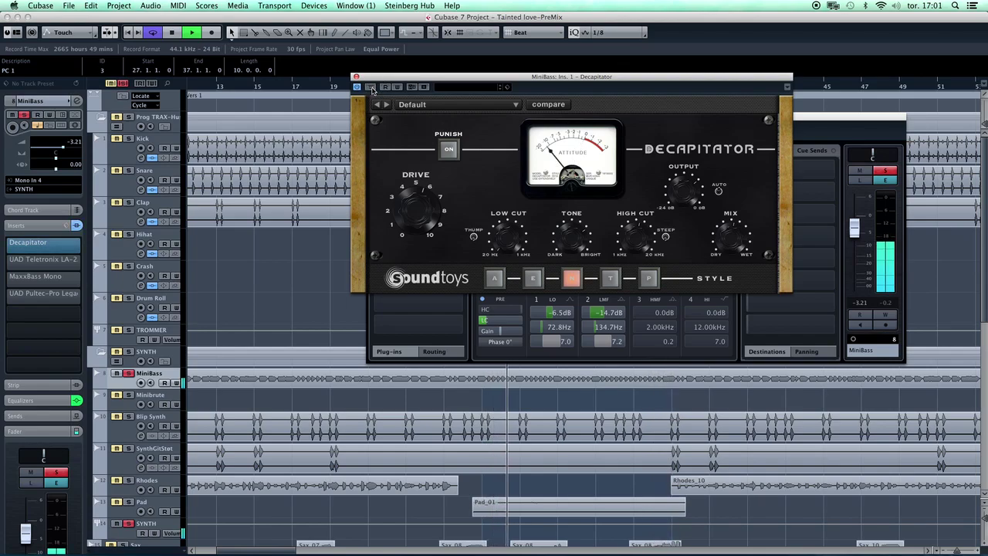
click(371, 87)
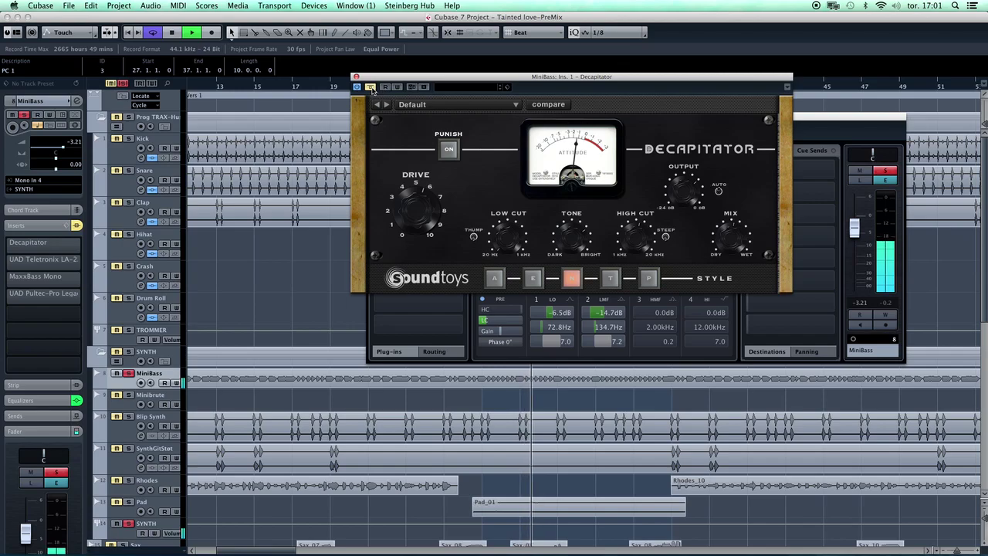
click(372, 88)
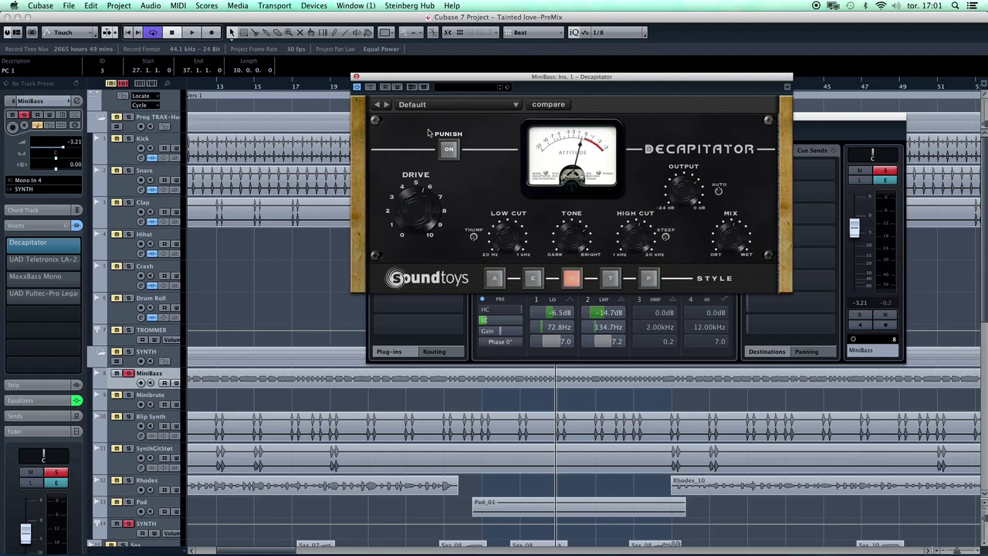
click(356, 77)
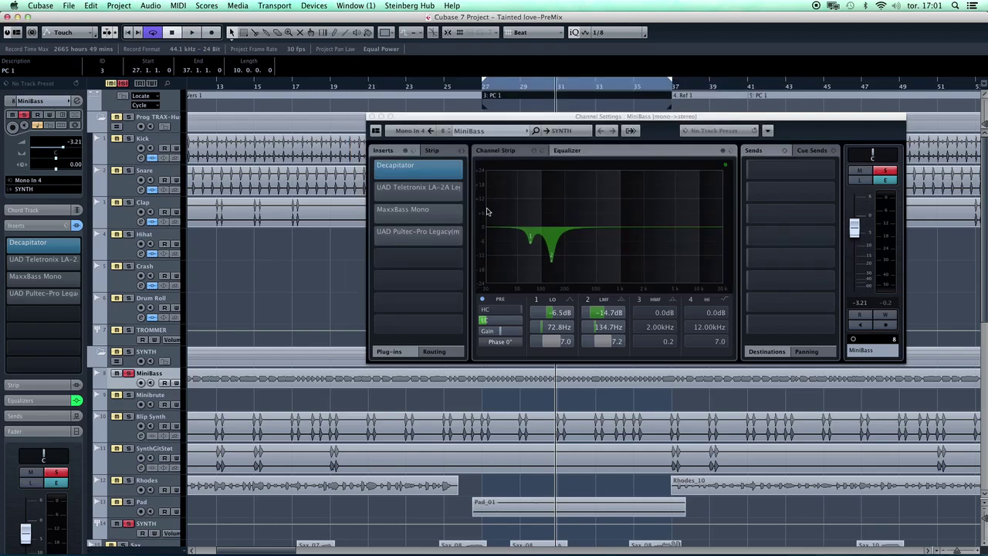
- Open MiniBass's UAD Teletronix LA-2A, take it out of bypass during playback, close it active, and stop
click(428, 195)
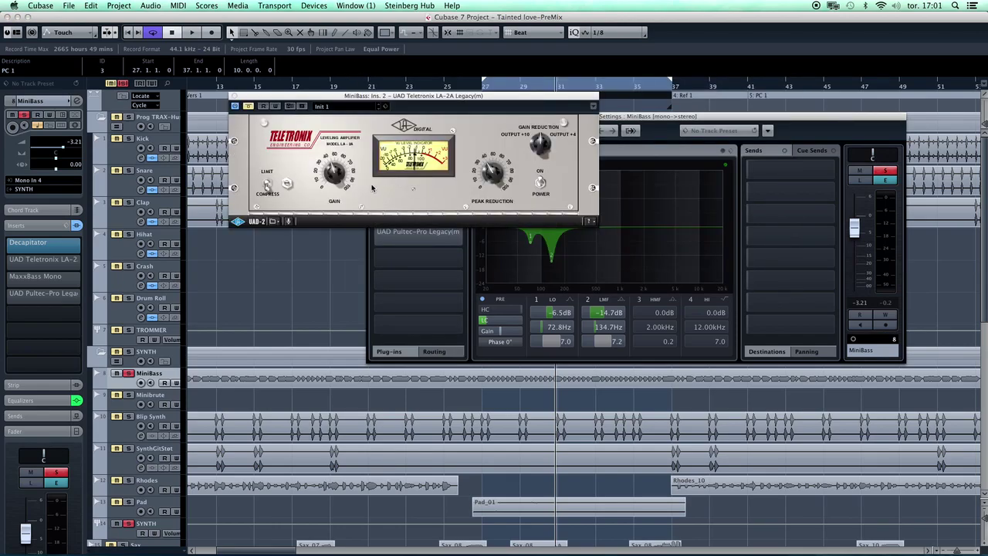
click(248, 106)
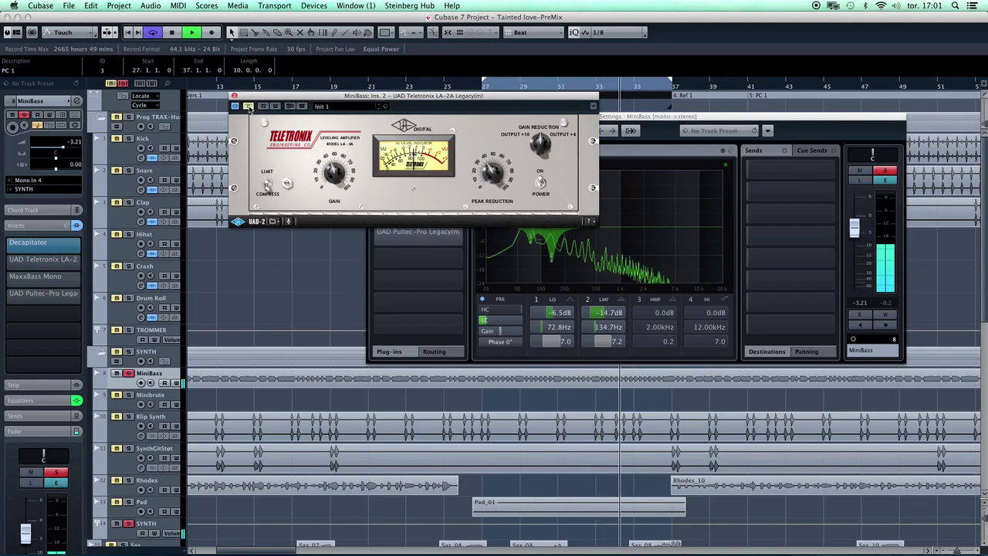
click(248, 106)
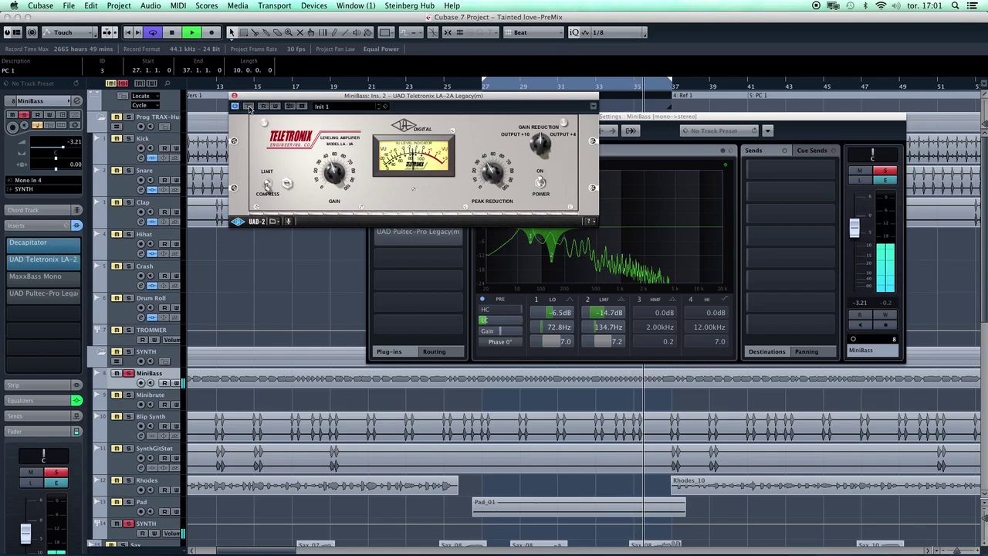
click(233, 96)
key(space)
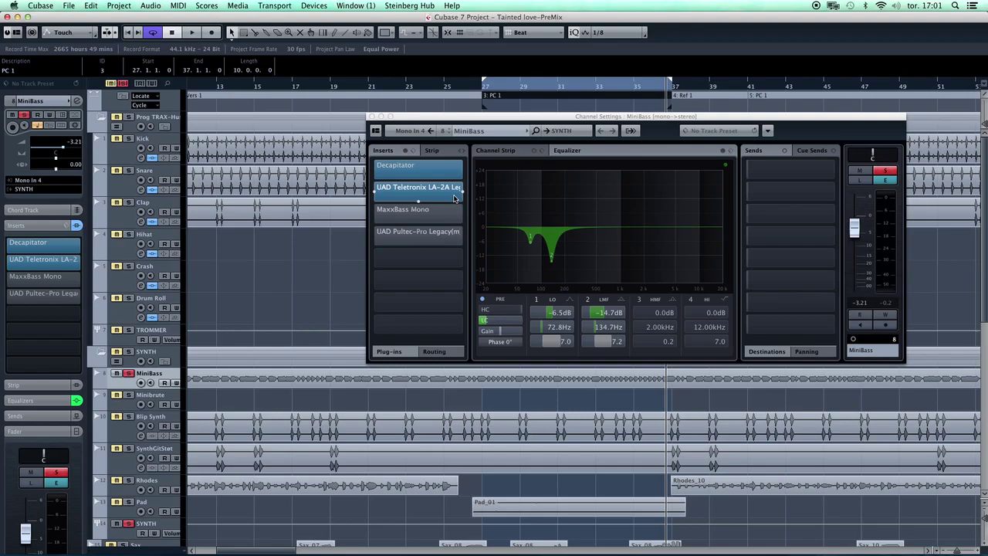
- Open MiniBass's MaxxBass Mono, move its window off the insert names, and activate it during playback, toggling its bypass to compare
click(411, 219)
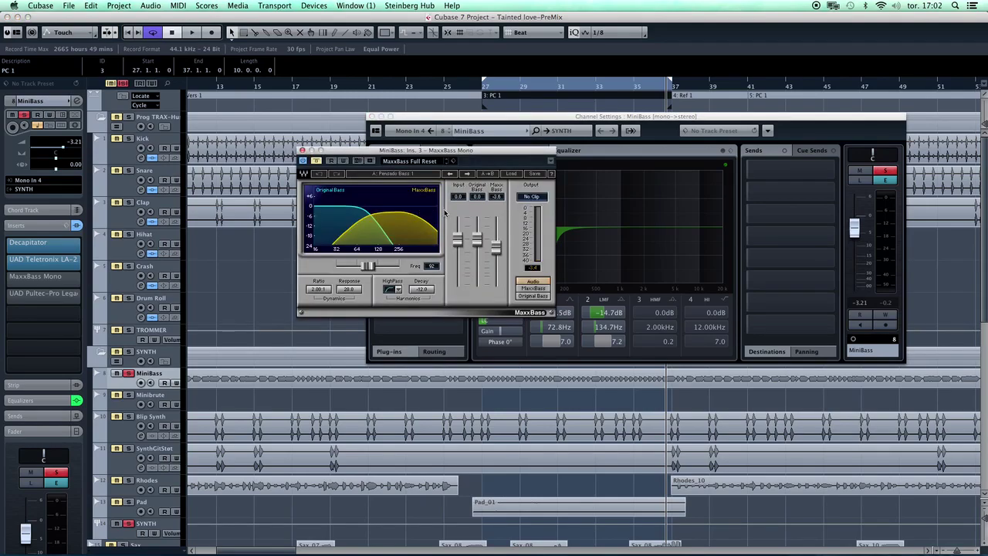
drag(430, 154, 542, 155)
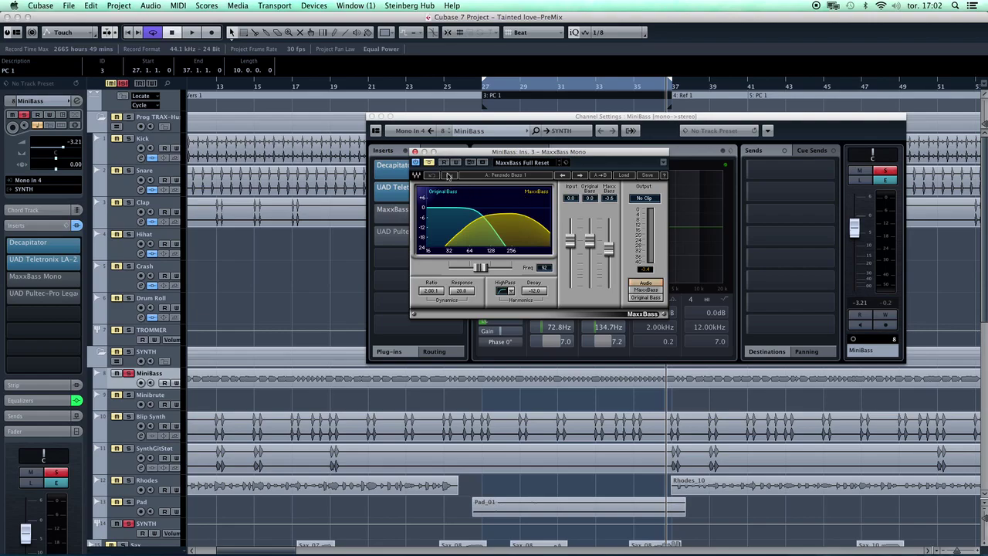
key(shift+h)
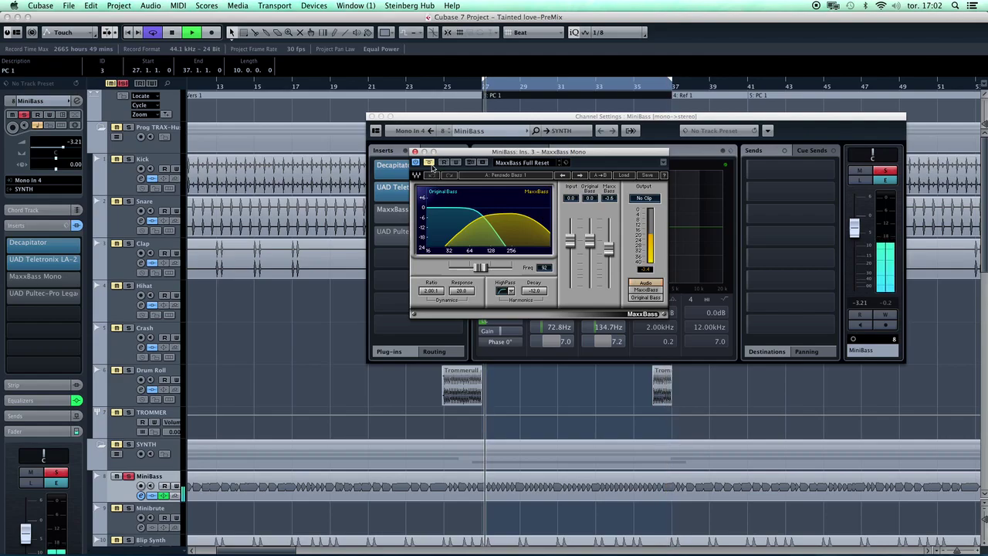
key(shift+g)
click(429, 163)
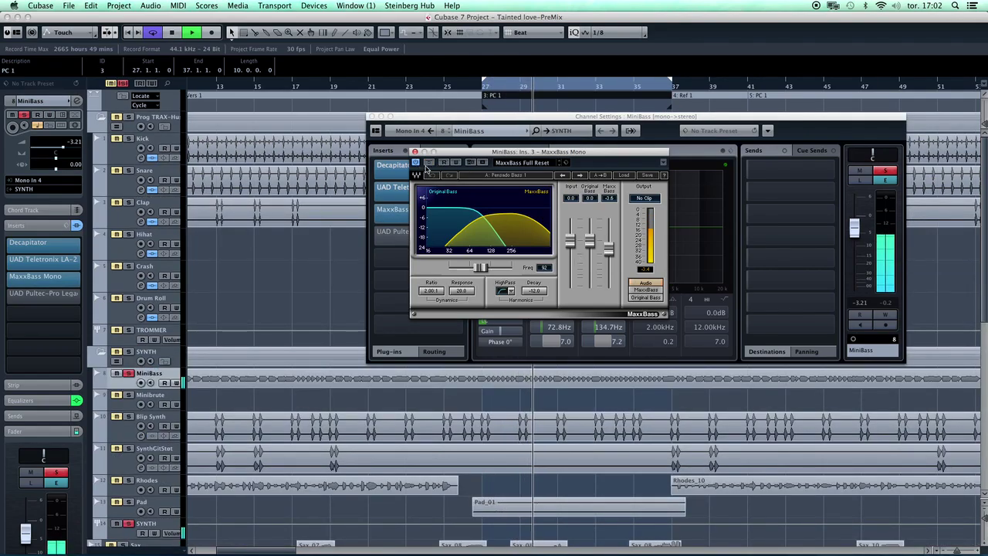
click(429, 163)
click(430, 163)
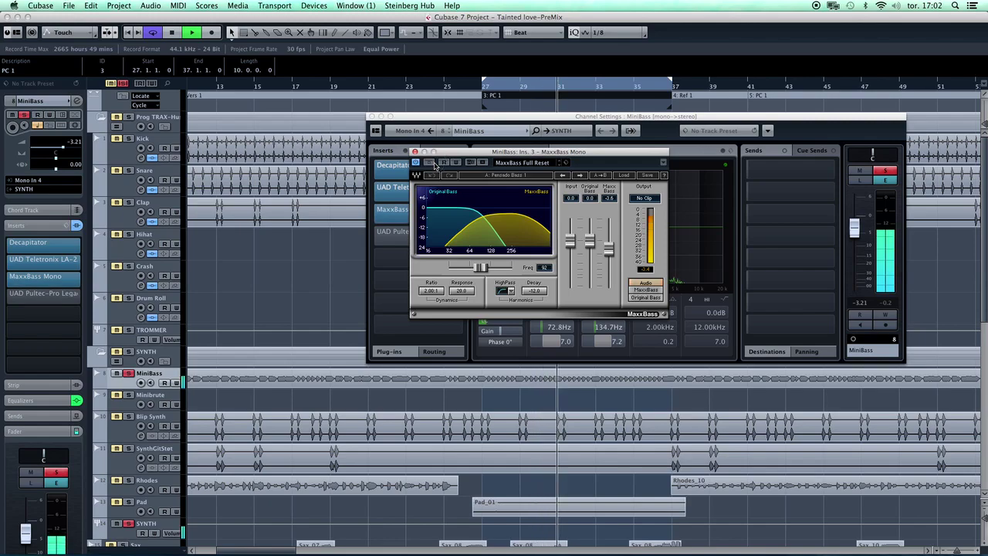
- Audition MaxxBass's generated MaxxBass signal and its Original Bass signal separately, and return its monitoring to Audio
click(651, 291)
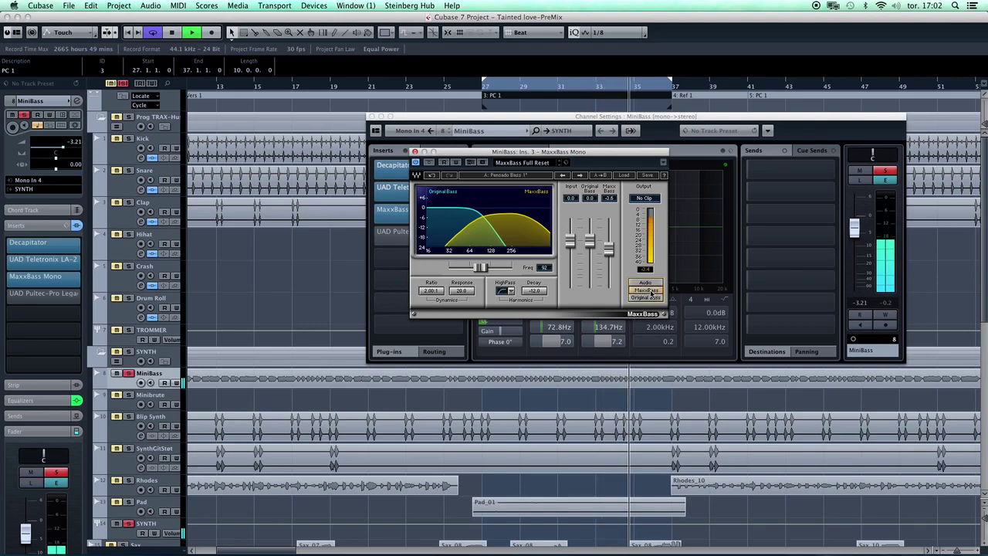
click(651, 299)
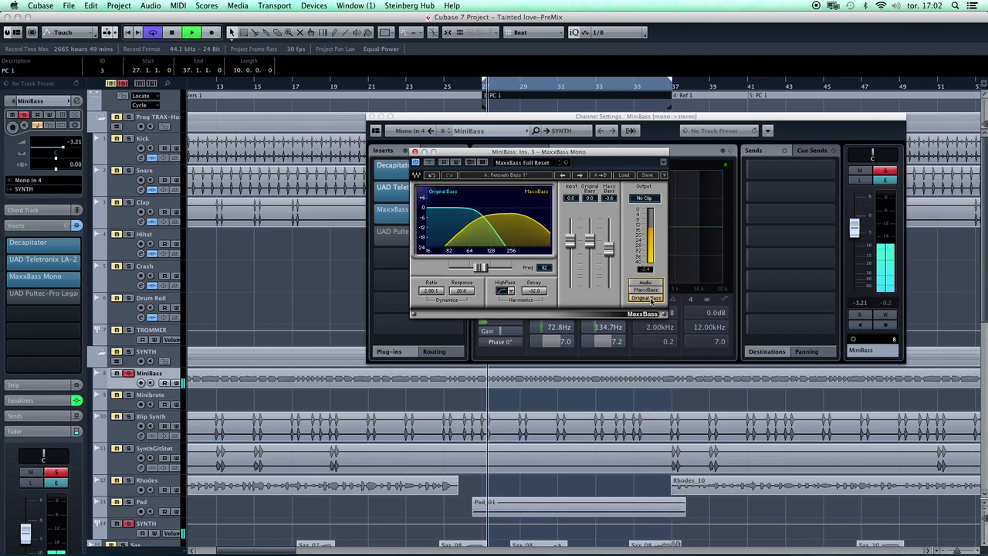
click(645, 282)
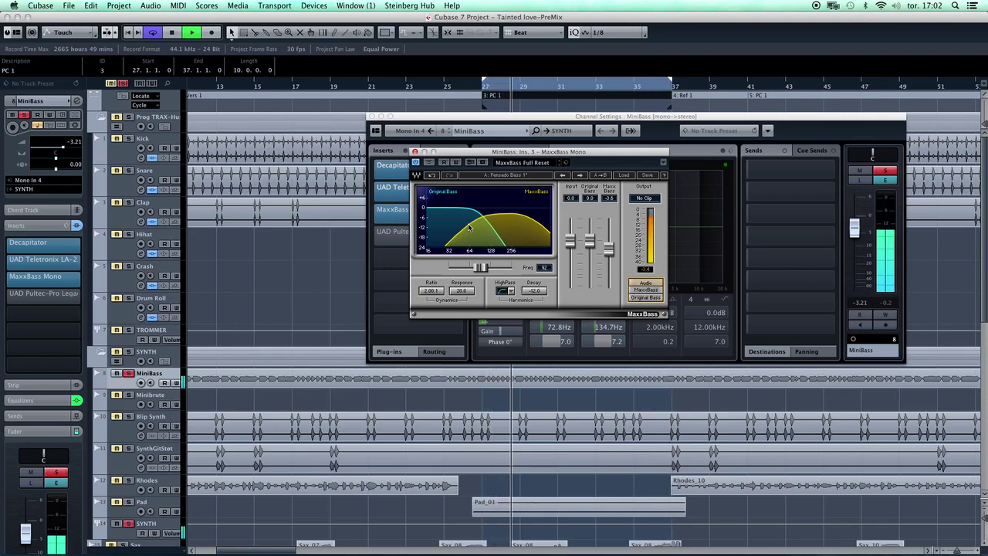
- Compare MiniBass with MaxxBass bypassed and active, leave it active, stop playback, and close the plug-in
click(431, 163)
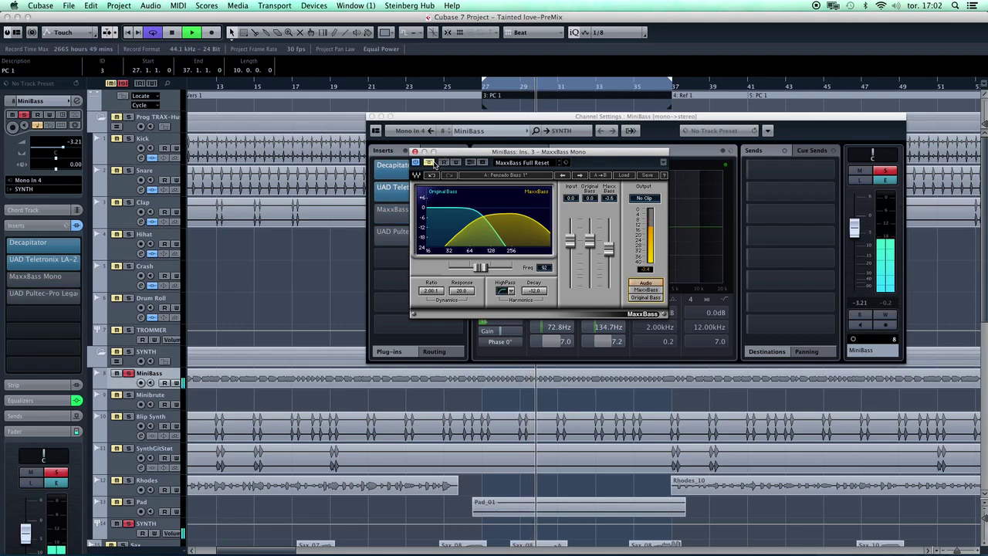
click(430, 163)
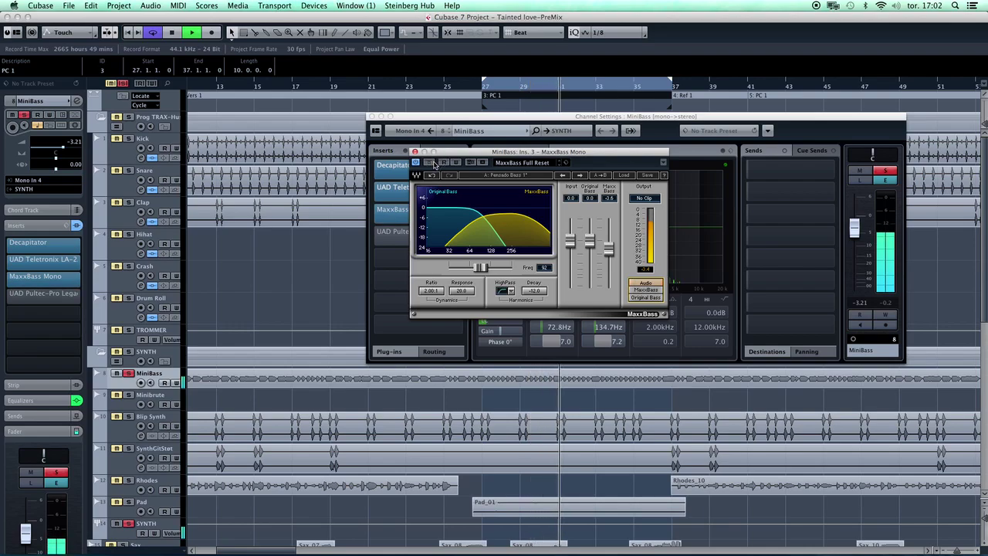
key(space)
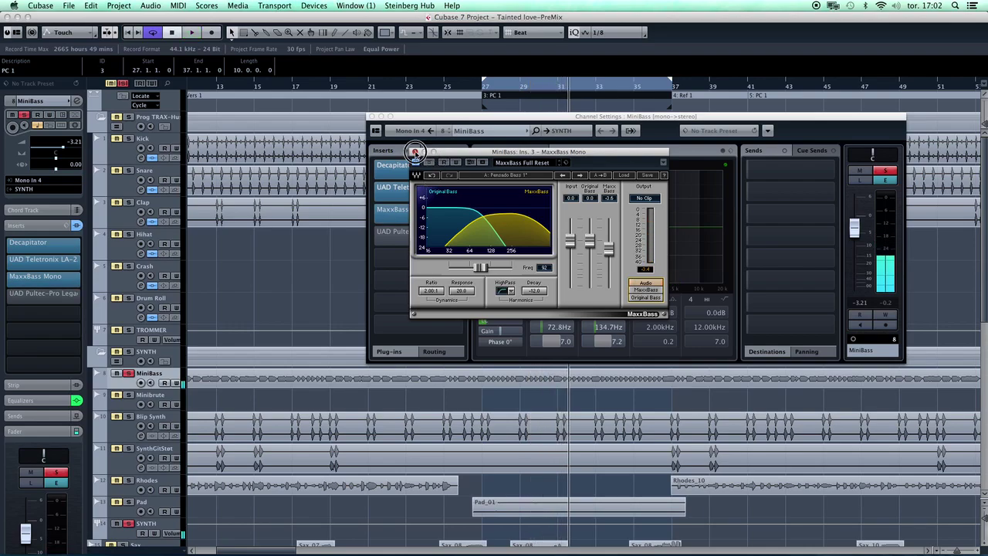
click(415, 153)
- Open MiniBass's UAD Pultec-Pro Legacy, toggle its bypass during playback to compare, and close it active
click(441, 233)
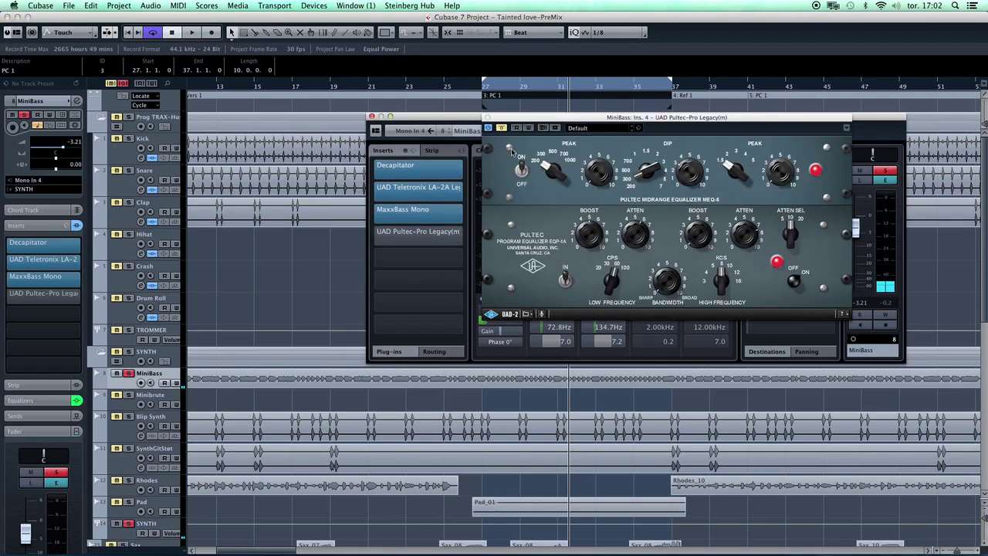
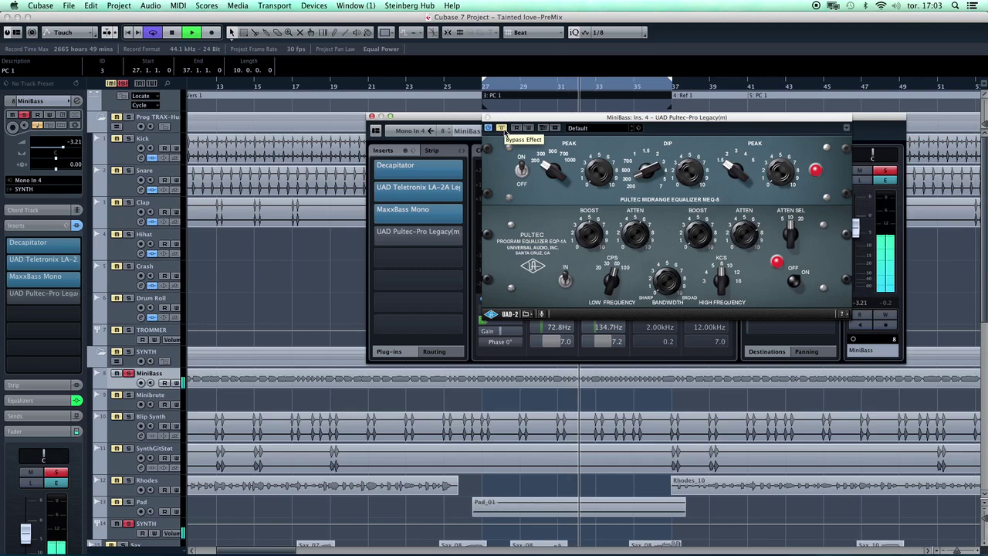
click(501, 128)
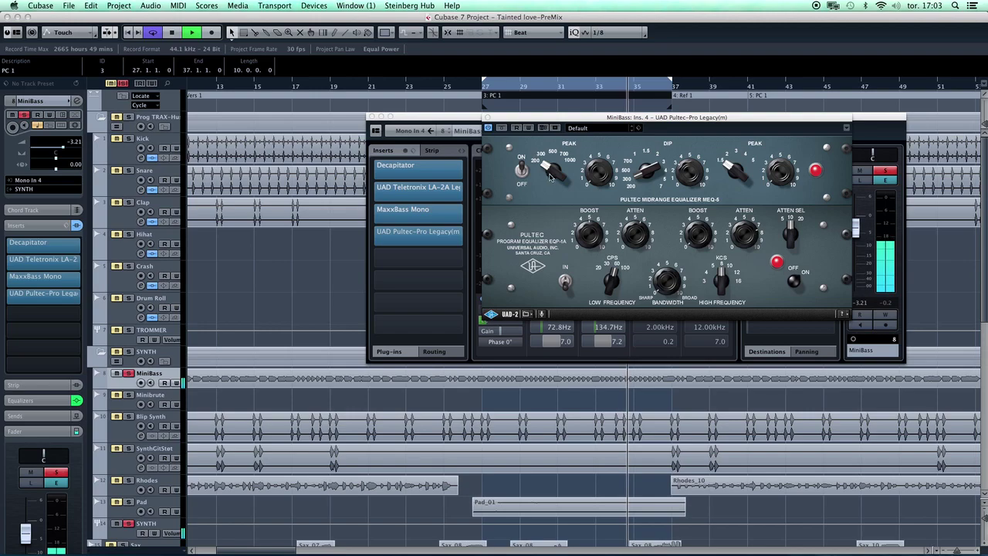
click(502, 128)
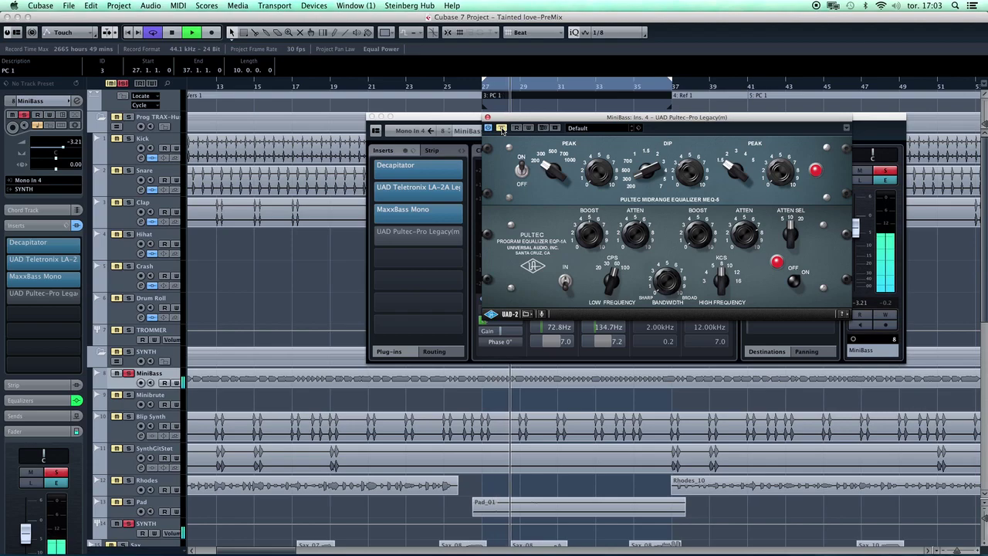
click(501, 128)
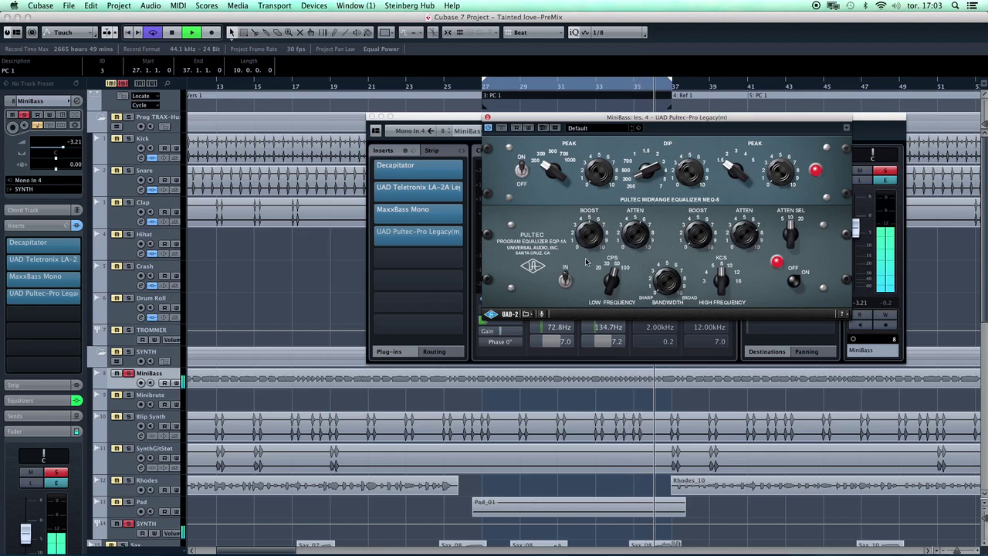
click(487, 117)
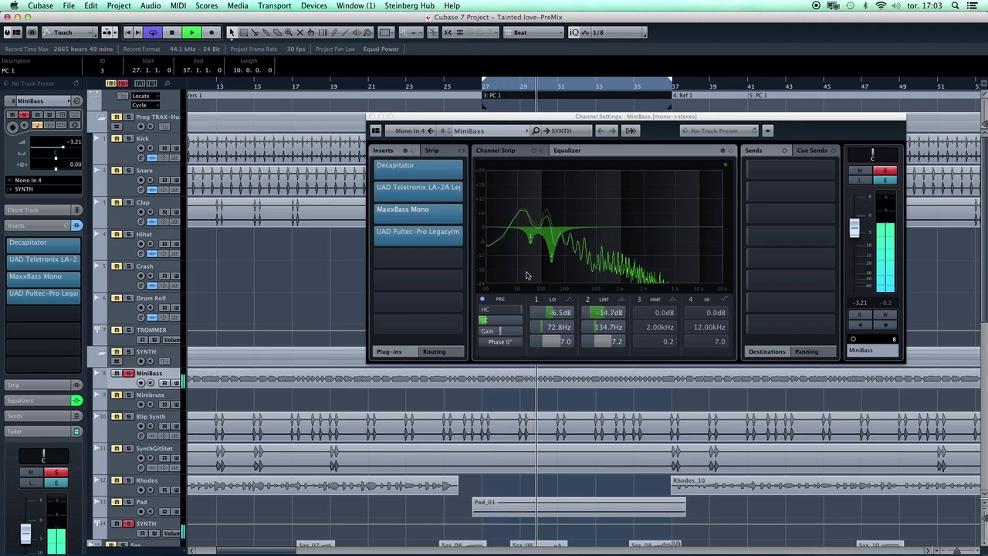
- Sweep the low-cut frequency up and back down in MiniBass's equalizer during playback
click(484, 321)
scroll(486, 322, up, 3)
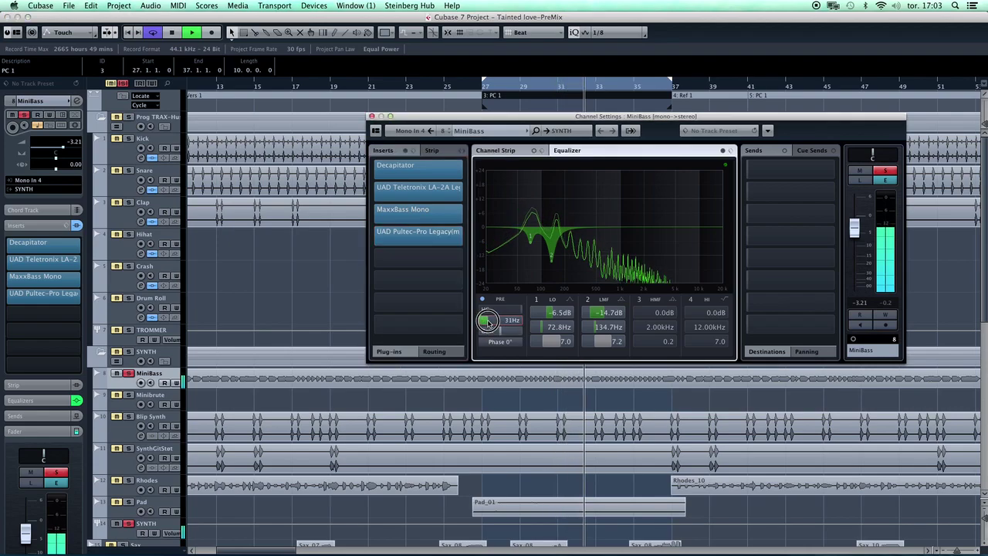
scroll(488, 322, up, 3)
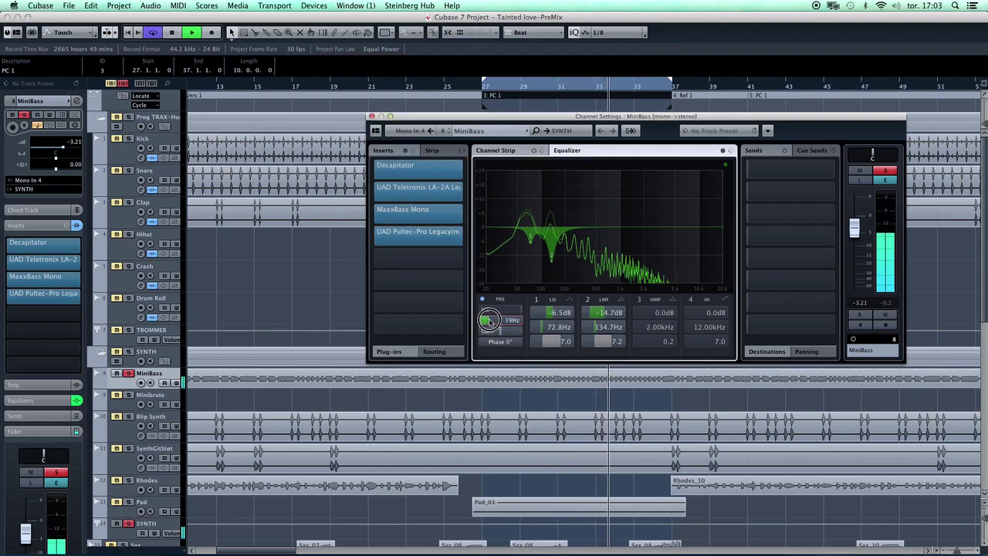
scroll(489, 321, down, 3)
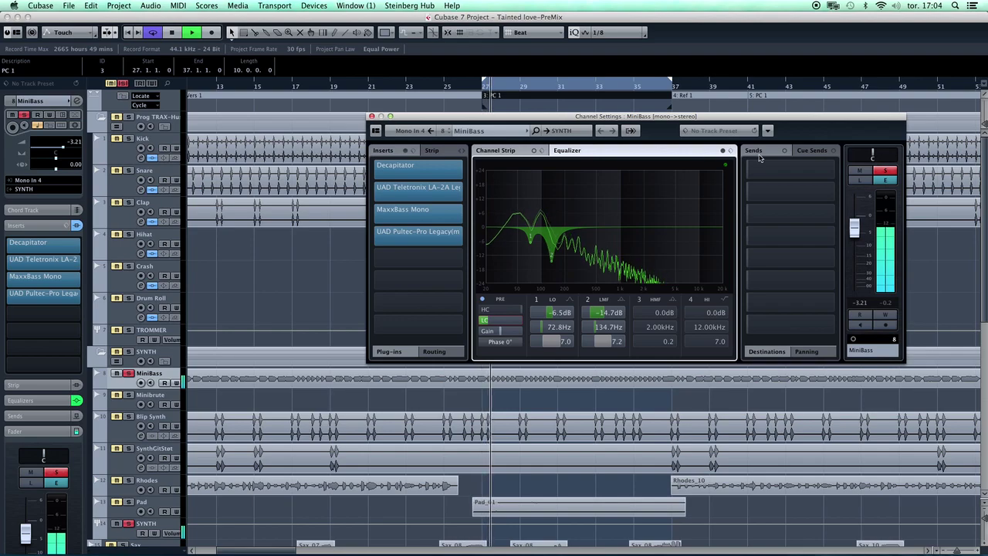
- Close MiniBass's channel settings, take the track out of solo to hear it with the drums, and stop playback
click(371, 116)
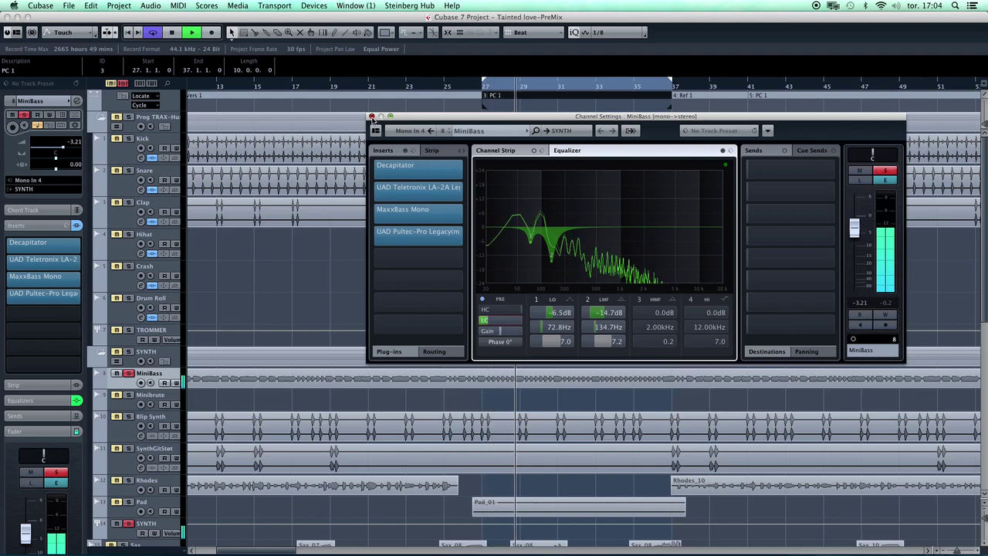
click(128, 139)
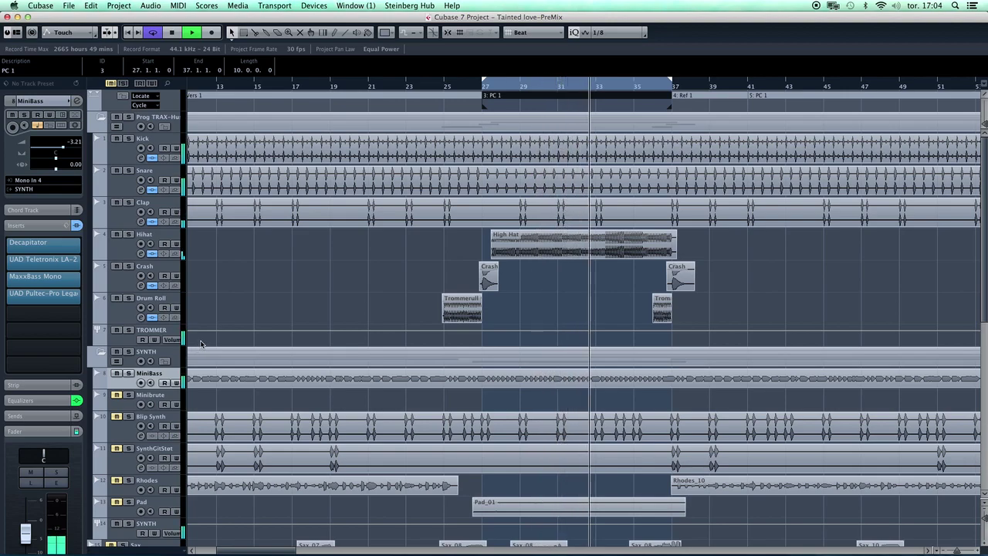
key(space)
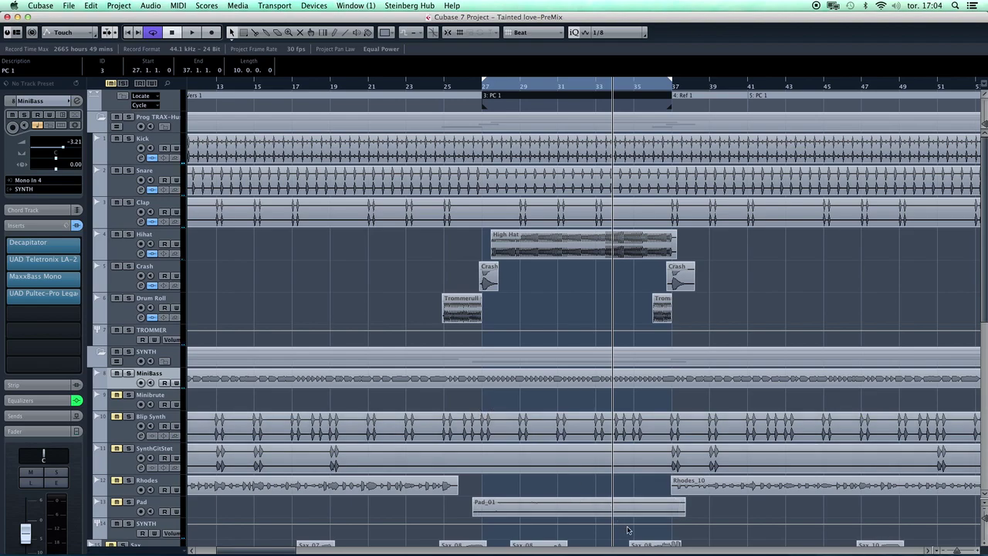
- Locate the vocals in the arrangement and select the first two events on vocal track 21
click(603, 513)
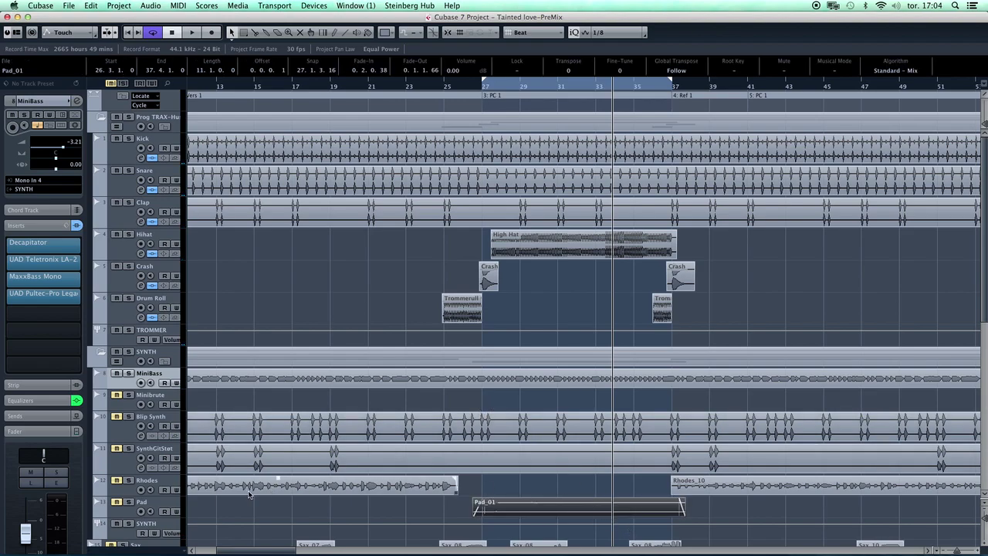
scroll(352, 432, down, 10)
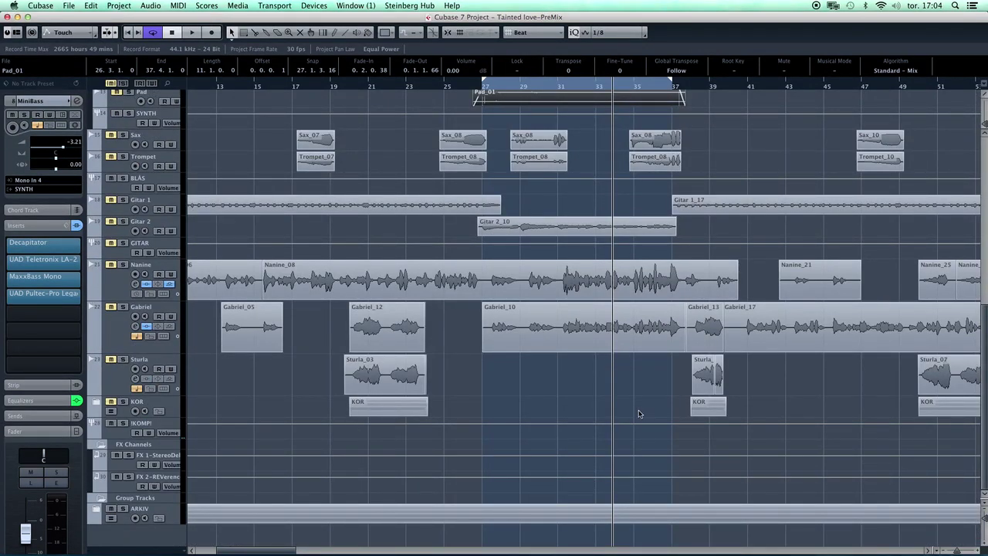
click(491, 335)
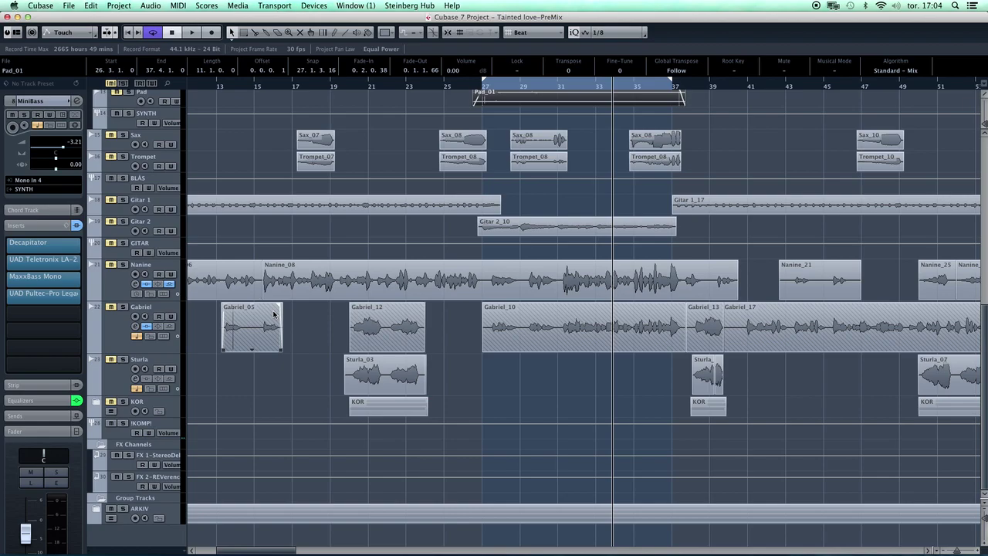
click(326, 297)
key(g)
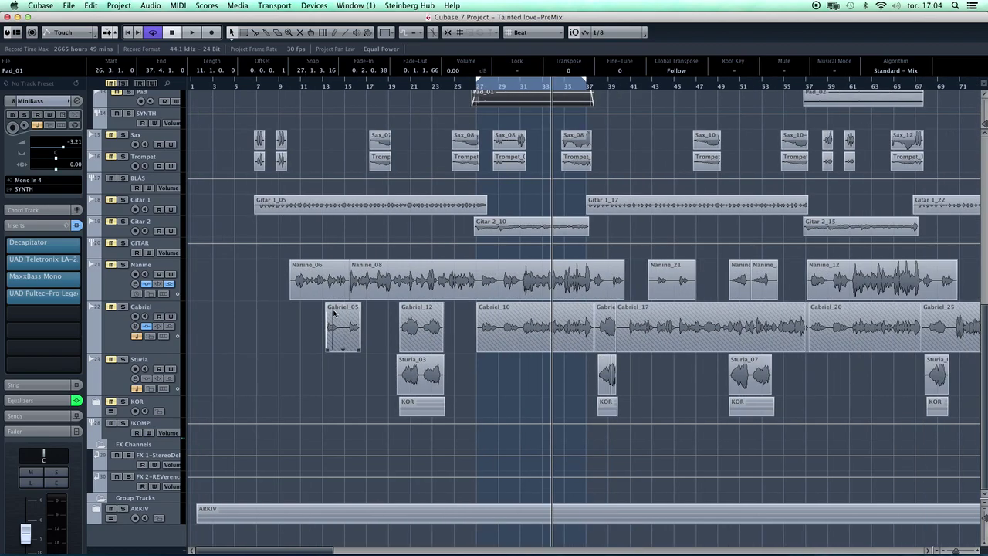
click(318, 290)
scroll(320, 309, up, 1)
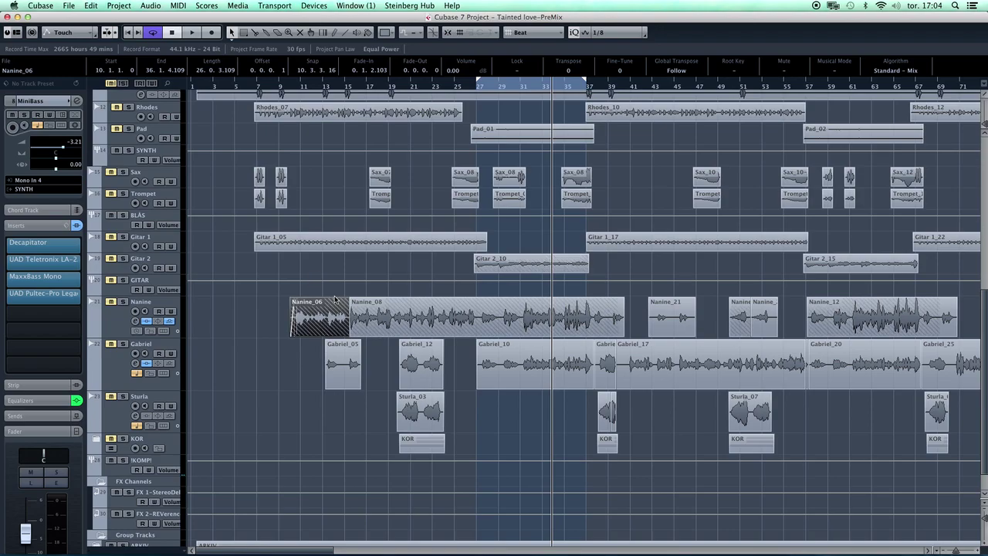
scroll(334, 300, up, 10)
scroll(340, 194, down, 10)
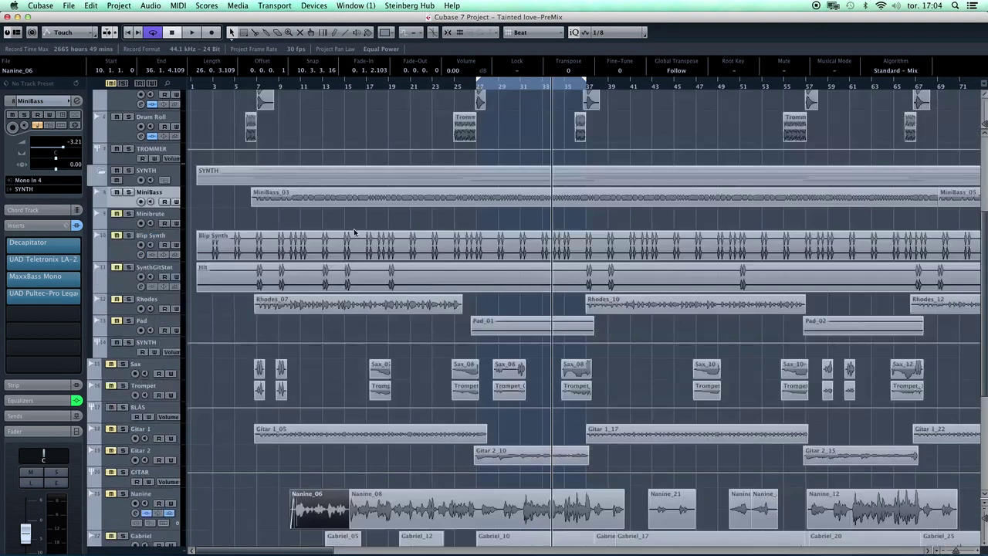
click(435, 326)
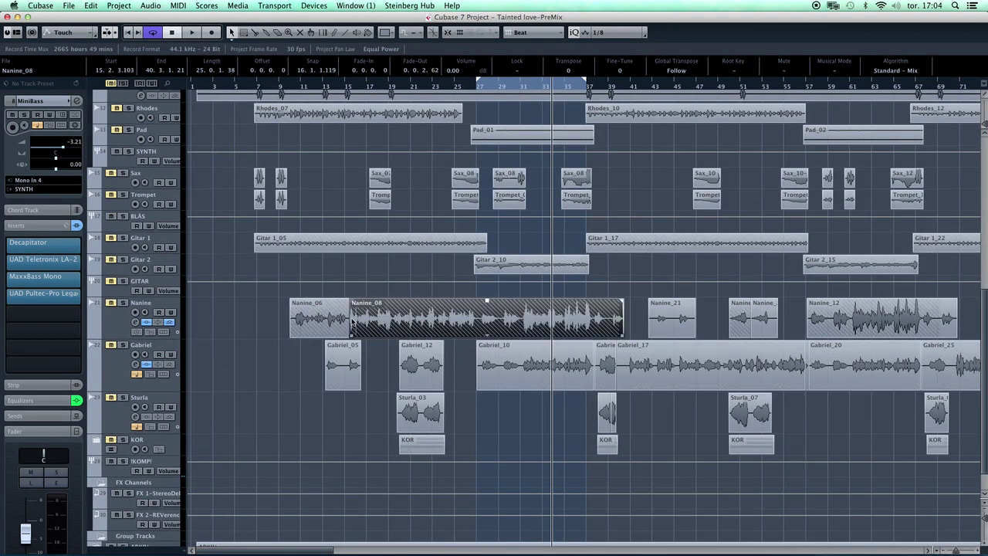
shift+click(334, 320)
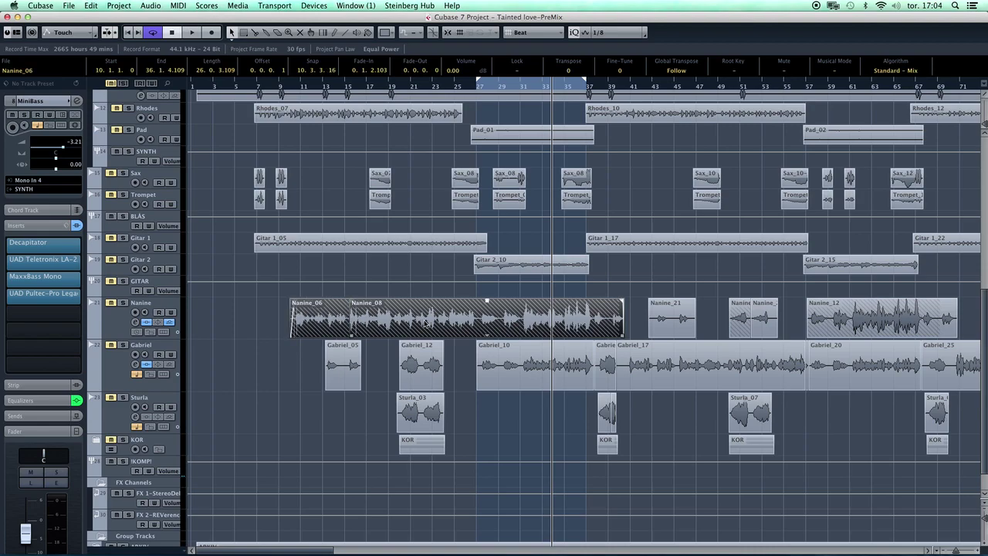
- Set the loop range to the two selected vocal events, unmute and solo vocal track 21 during playback, and stop
key(p)
key(space)
click(113, 304)
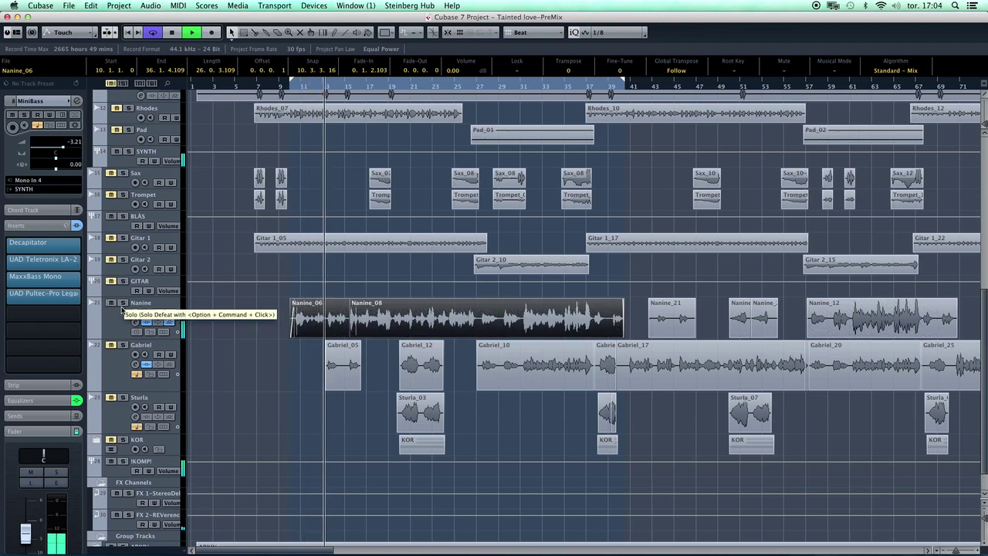
click(123, 306)
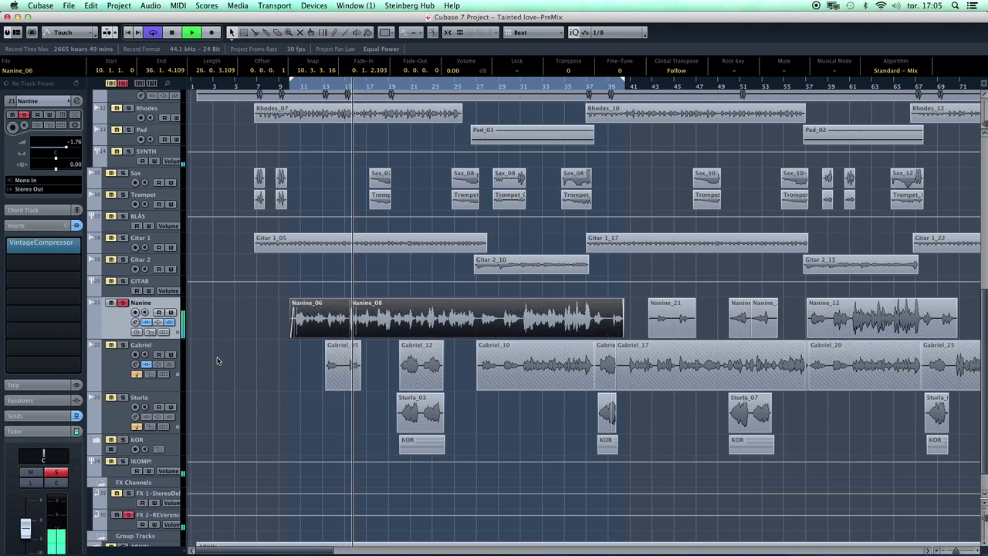
key(space)
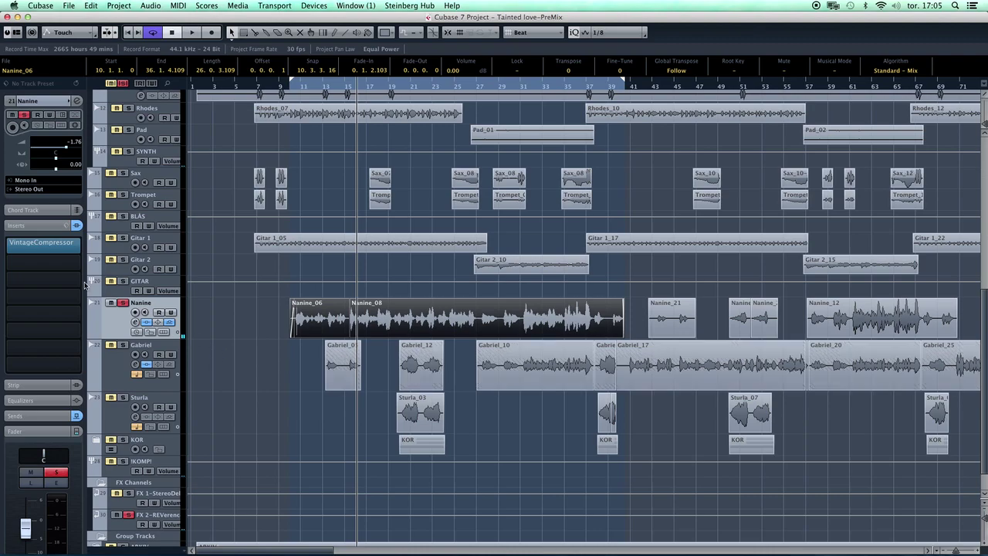
- Bypass the inserts on vocal track 21 and show the FX channels in the MixConsole
click(6, 245)
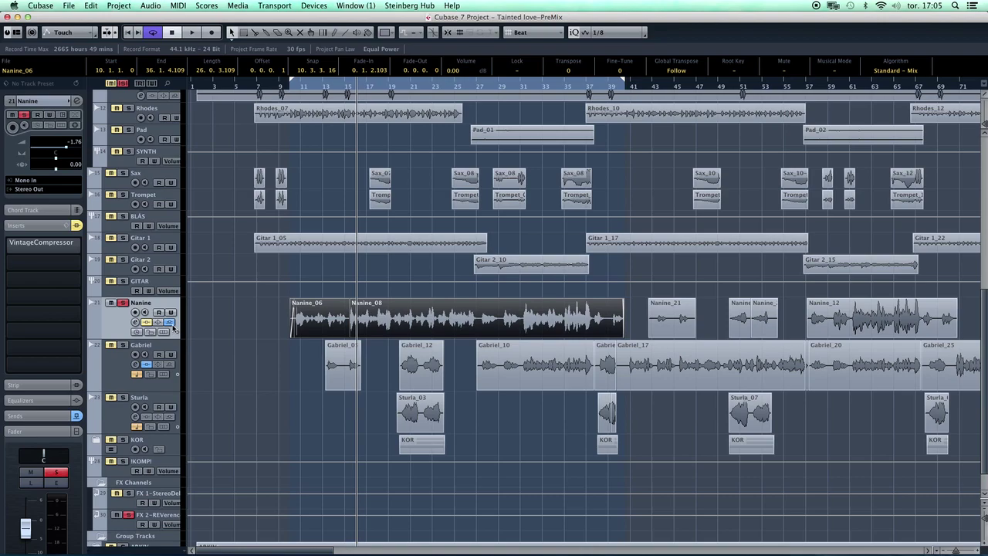
key(F3)
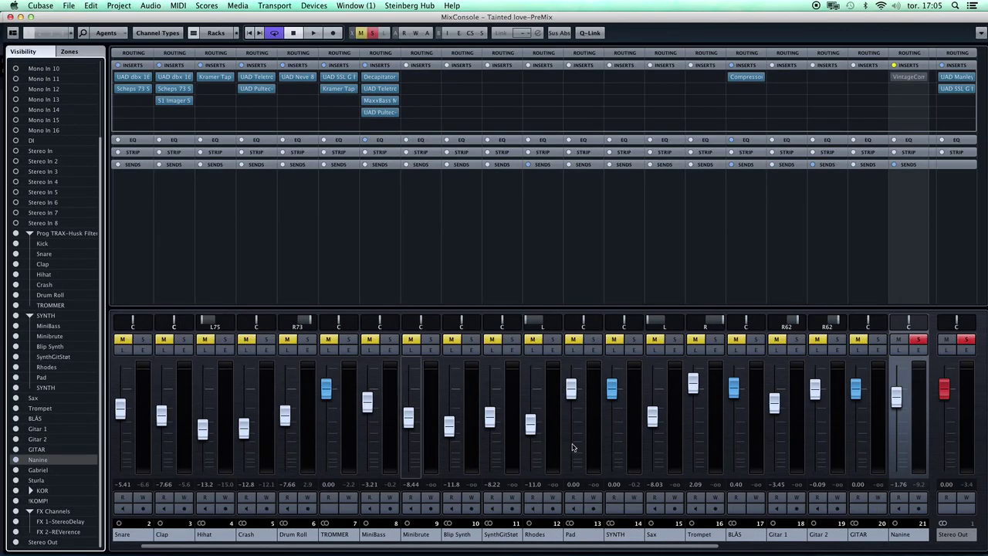
click(674, 546)
drag(673, 547, 885, 548)
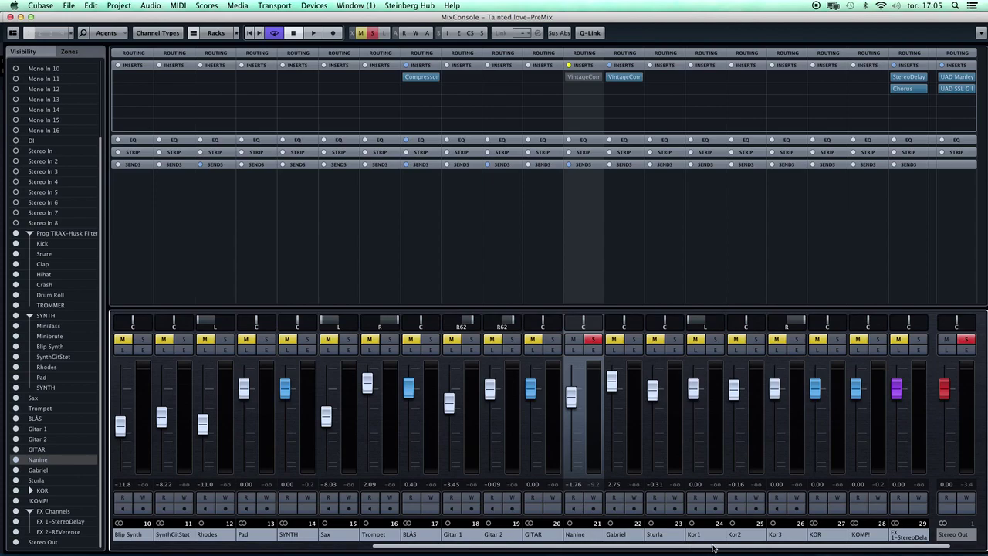
drag(734, 549, 837, 550)
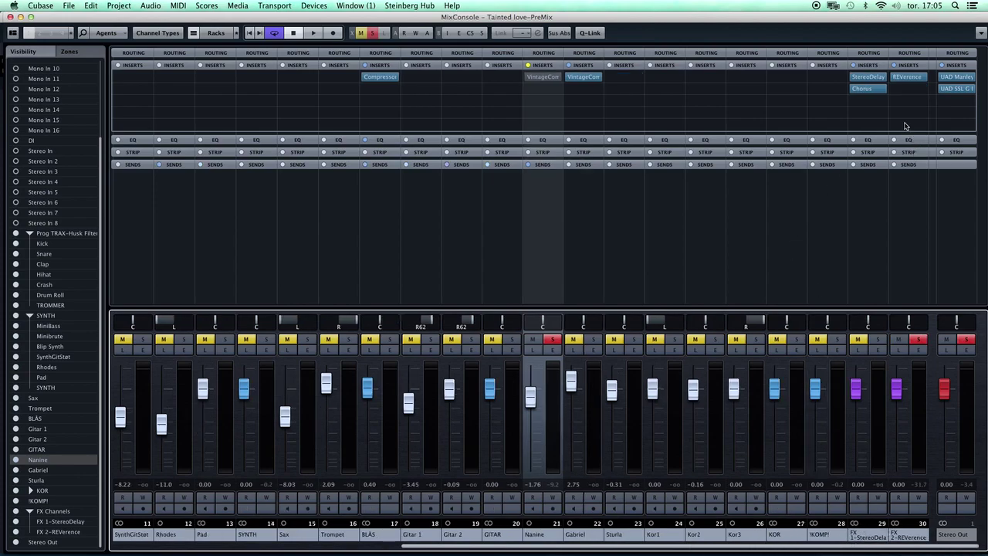
- Replace the StereoDelay insert on the FX 1-StereoDelay channel with H-Delay Stereo, toggle its LoFi option, and close the plug-in
click(886, 78)
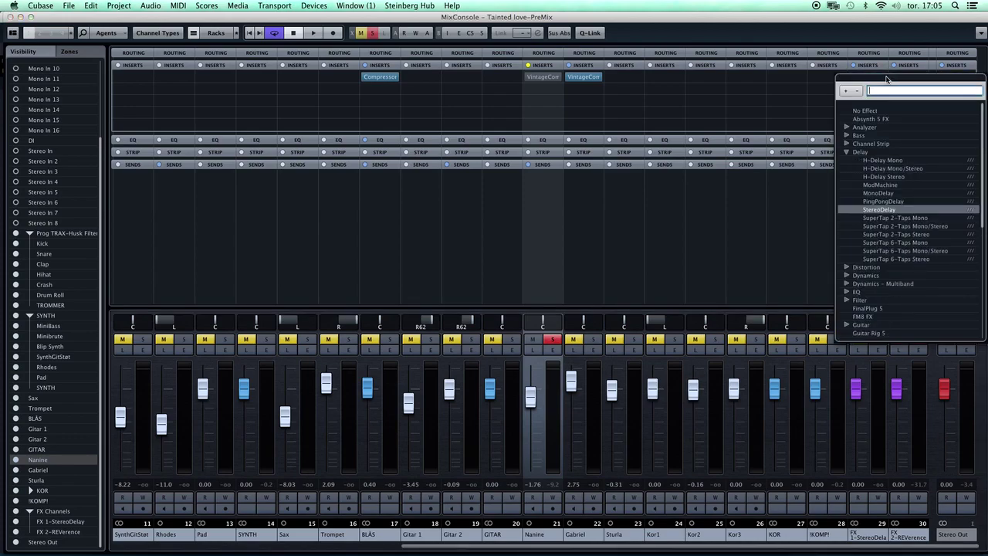
text(h-)
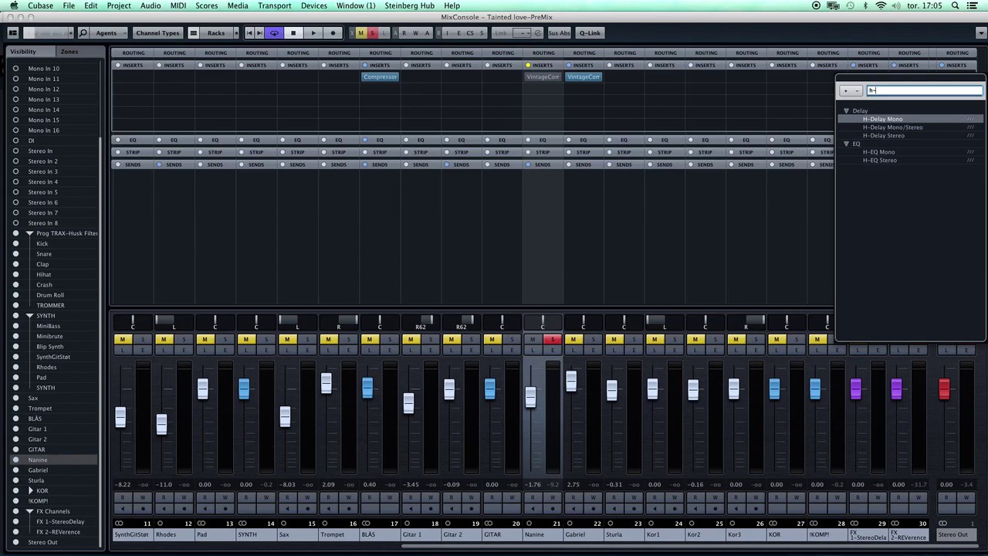
click(900, 136)
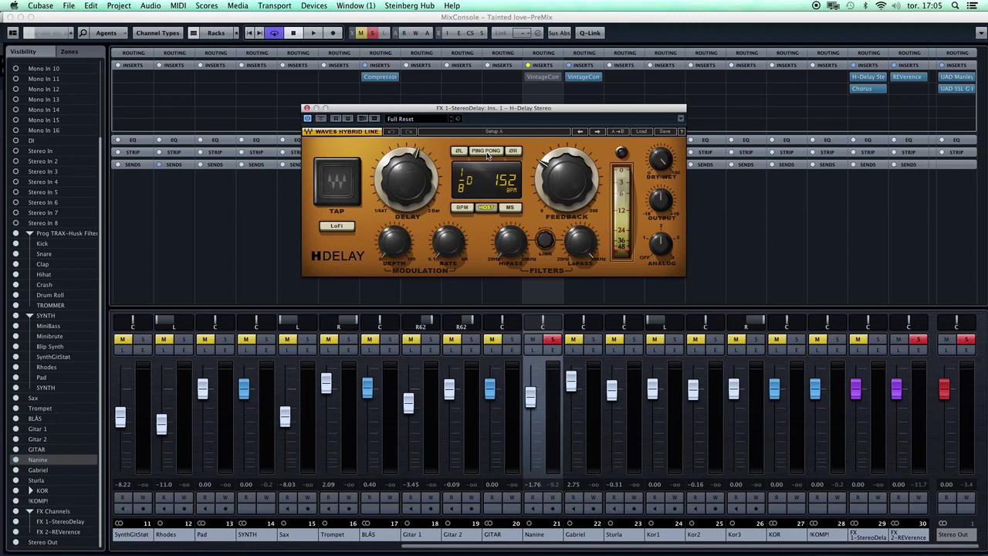
click(337, 227)
click(306, 108)
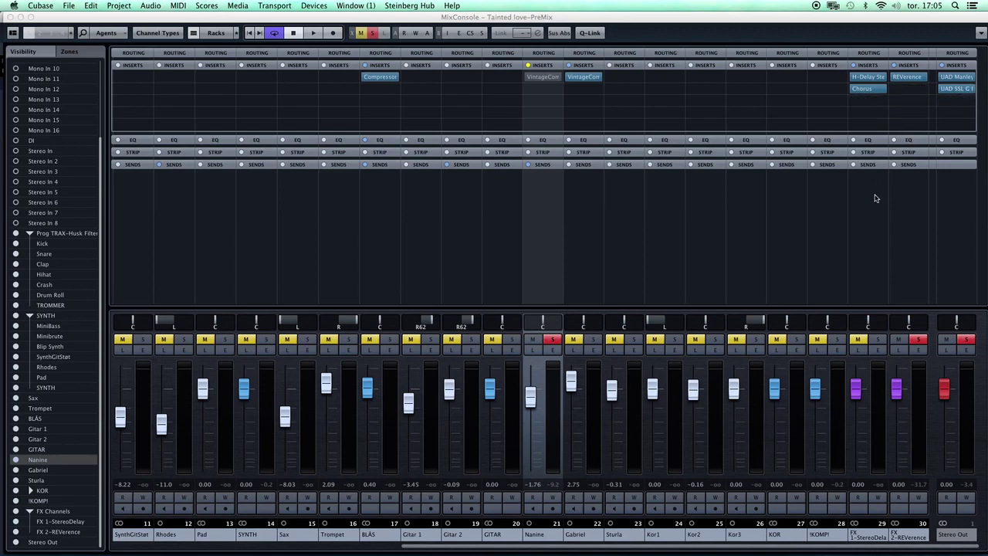
click(866, 172)
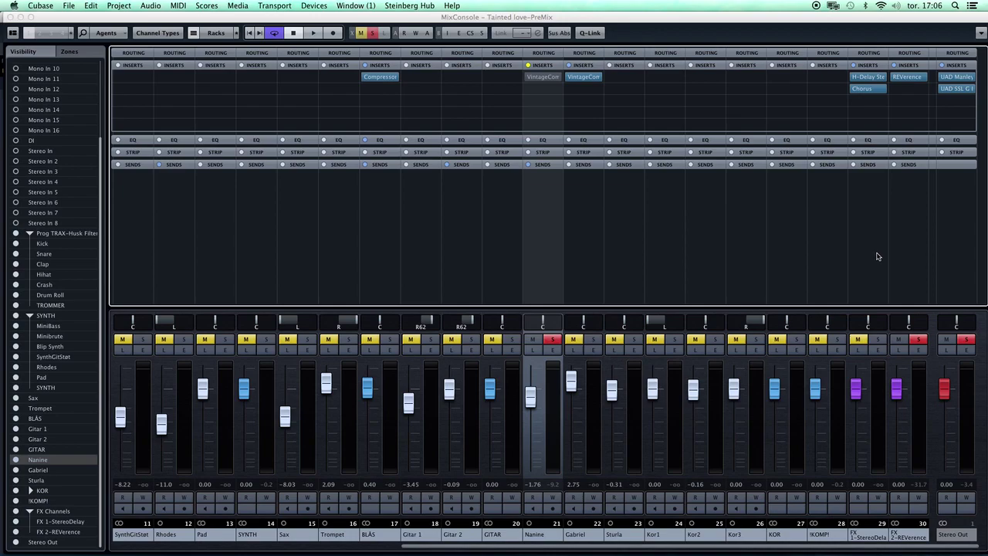
- Bypass Chorus on FX 1-StereoDelay and REVerence on FX 2-REVerence, and place UAD Lexicon 224 ahead of REVerence in the FX 2 inserts
click(850, 89)
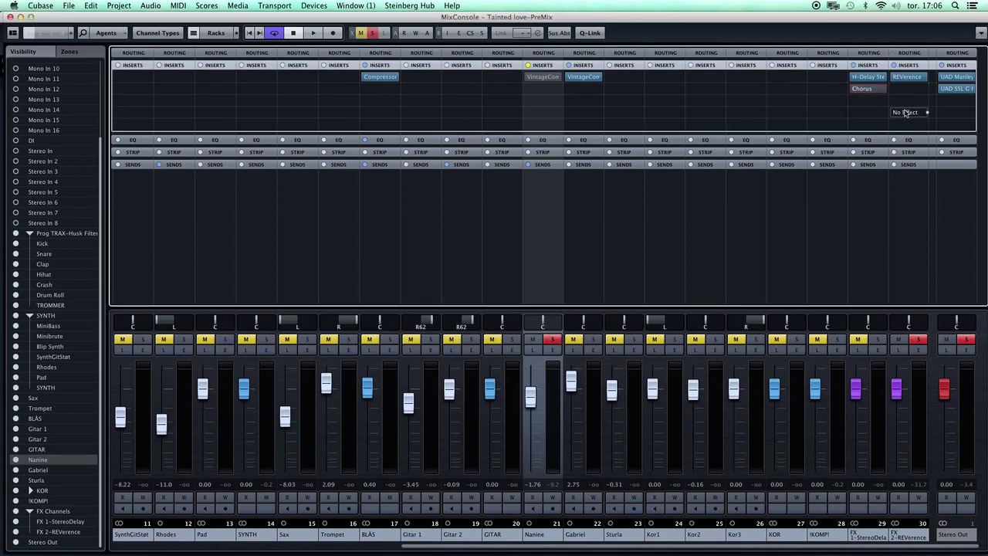
click(891, 78)
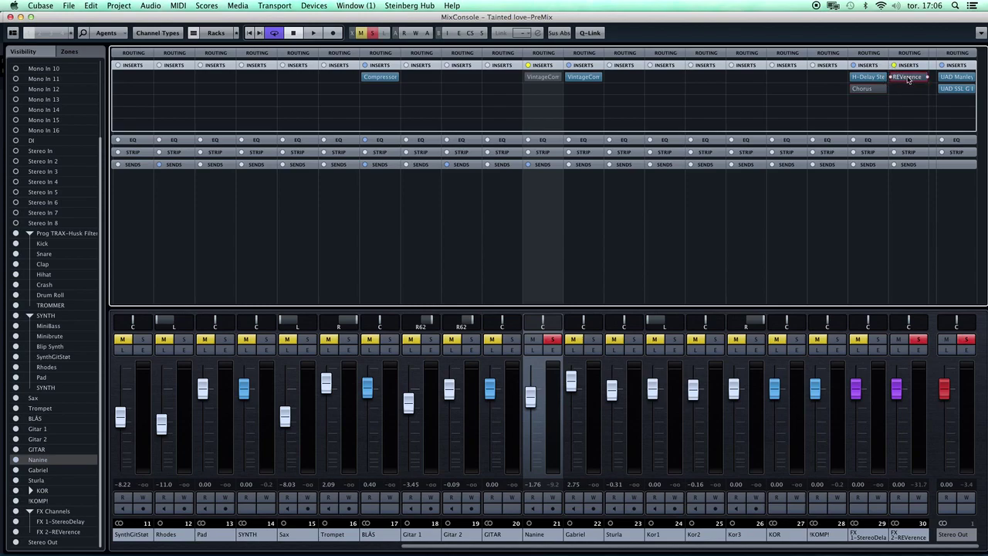
click(927, 90)
text(224)
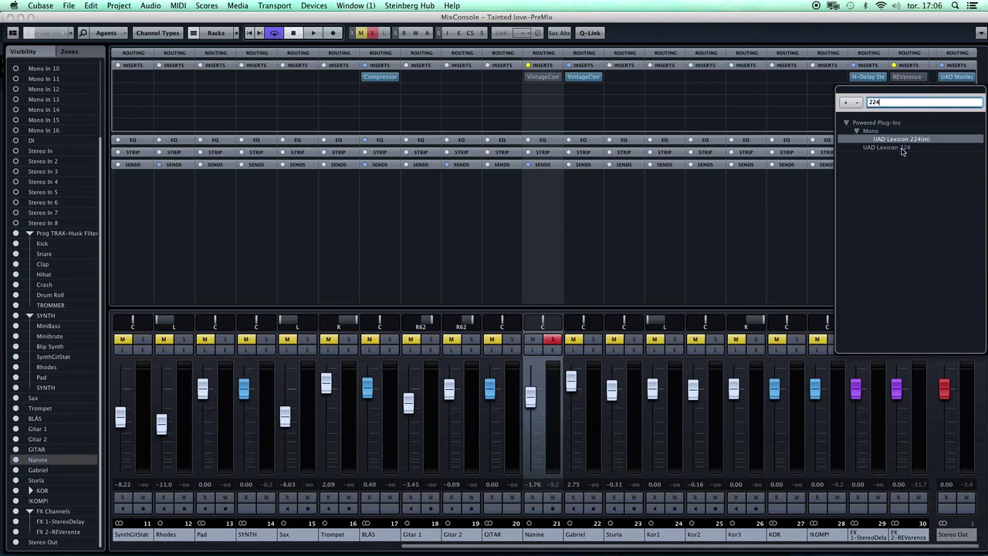
click(901, 149)
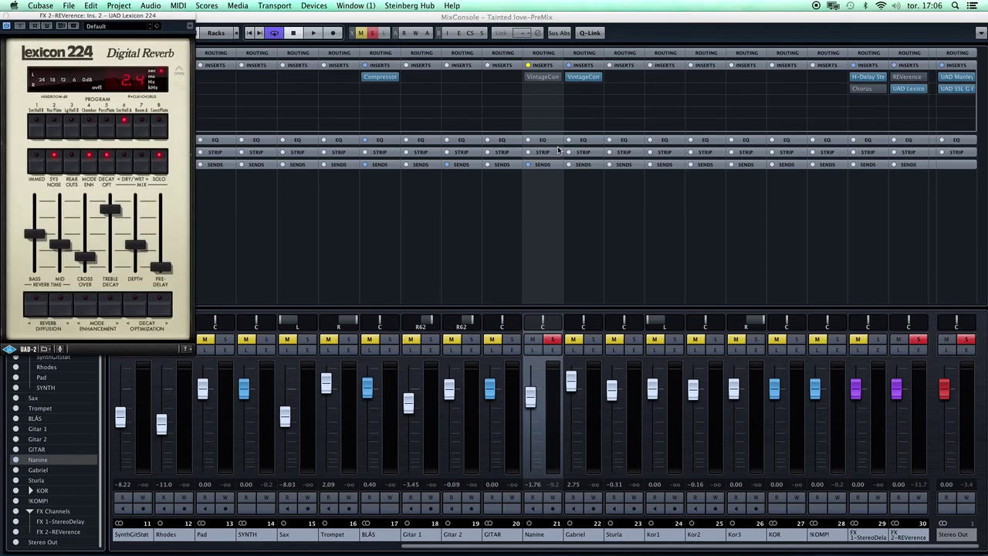
drag(922, 77, 905, 91)
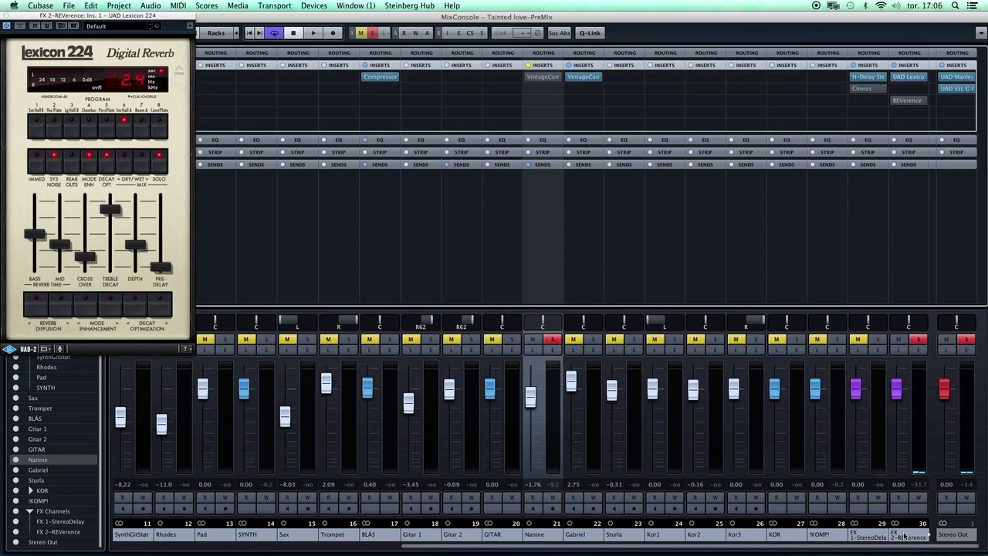
- Rename the FX 2-REVerence channel to Lexi 224 and the FX 1-StereoDelay channel to DLY, and close the Lexicon 224 plug-in
click(908, 534)
double_click(908, 534)
text(Lexi 224)
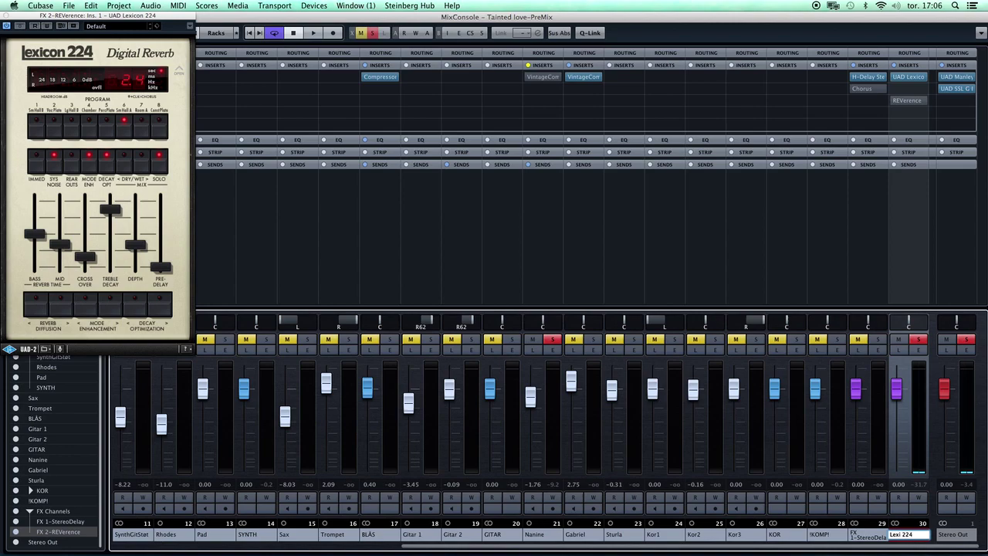
key(Return)
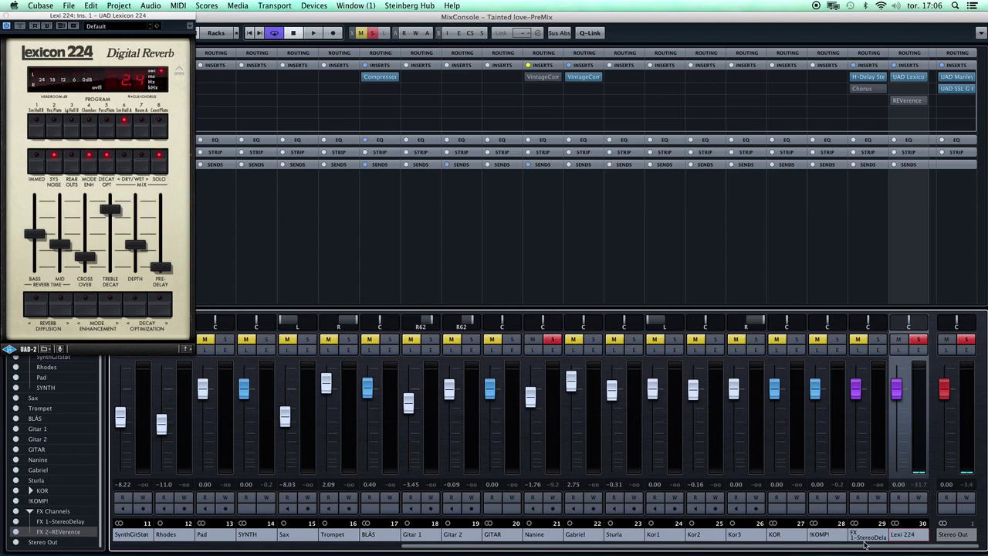
click(864, 536)
double_click(864, 536)
text(DLY)
key(Return)
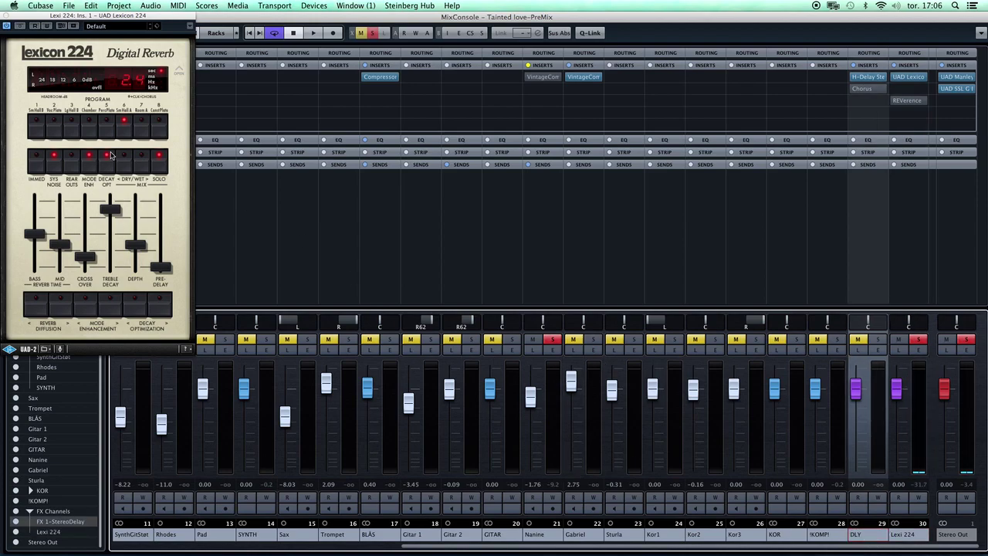
click(6, 14)
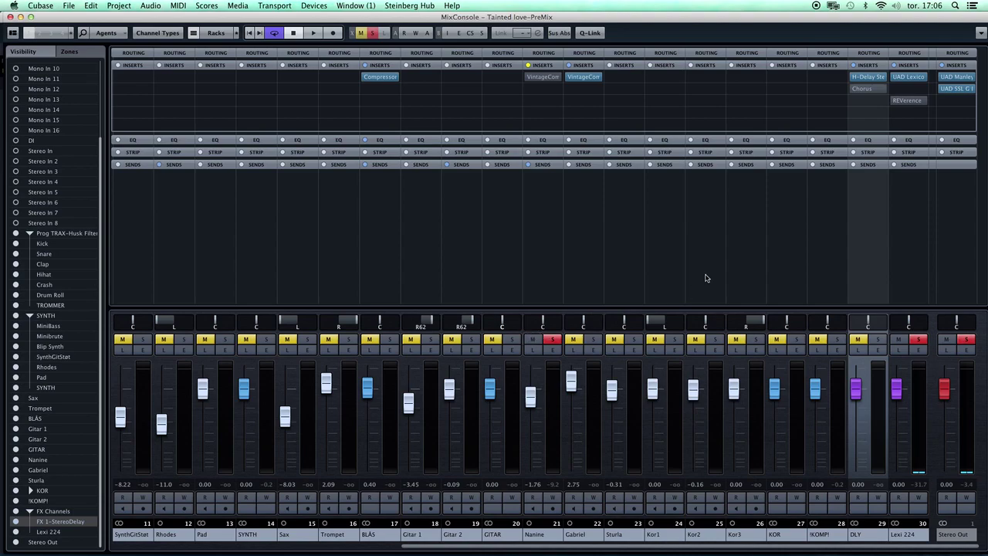
- Turn off solo on the Lexi 224 channel and open the channel settings of vocal track 21 from the project window
click(919, 342)
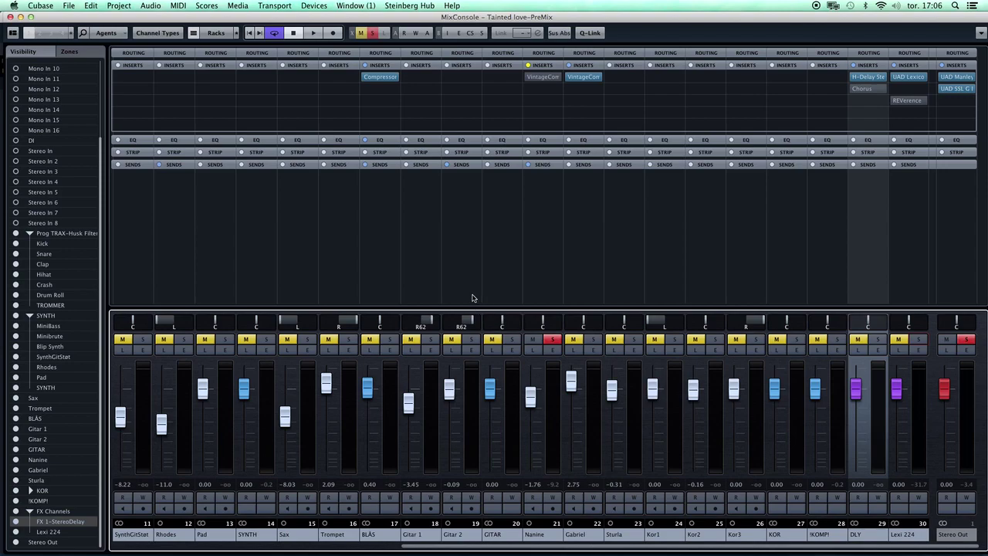
key(F3)
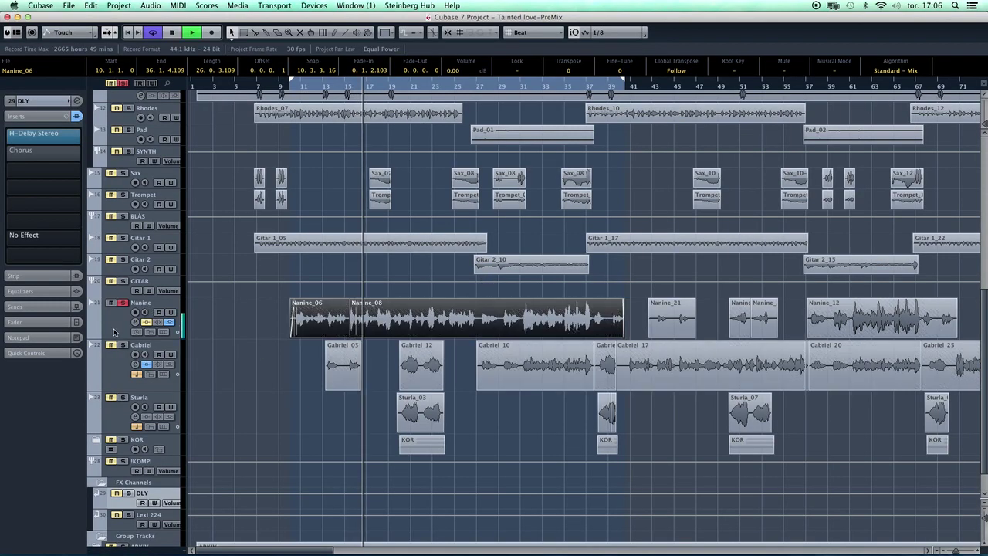
click(102, 311)
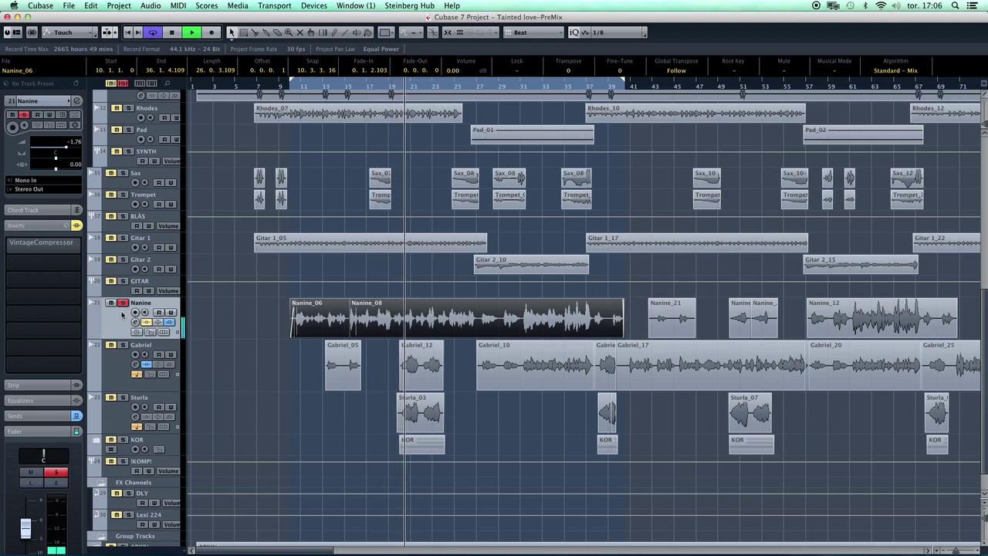
click(78, 100)
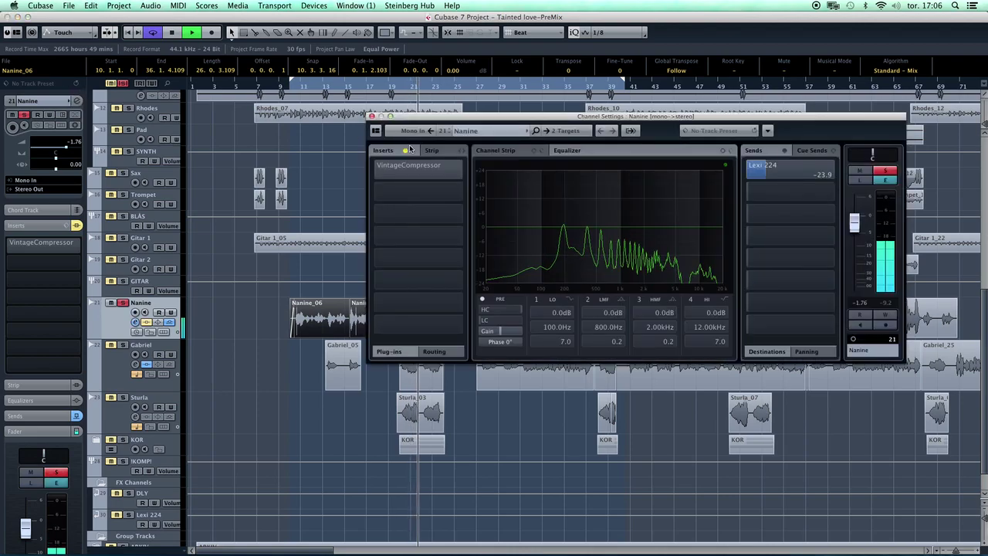
click(602, 119)
drag(602, 119, 554, 99)
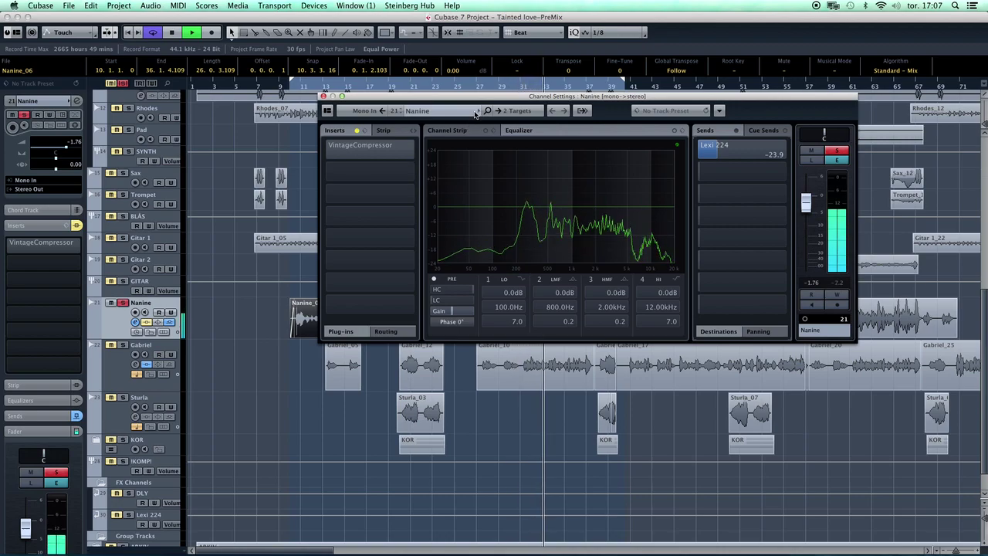
drag(485, 98, 514, 145)
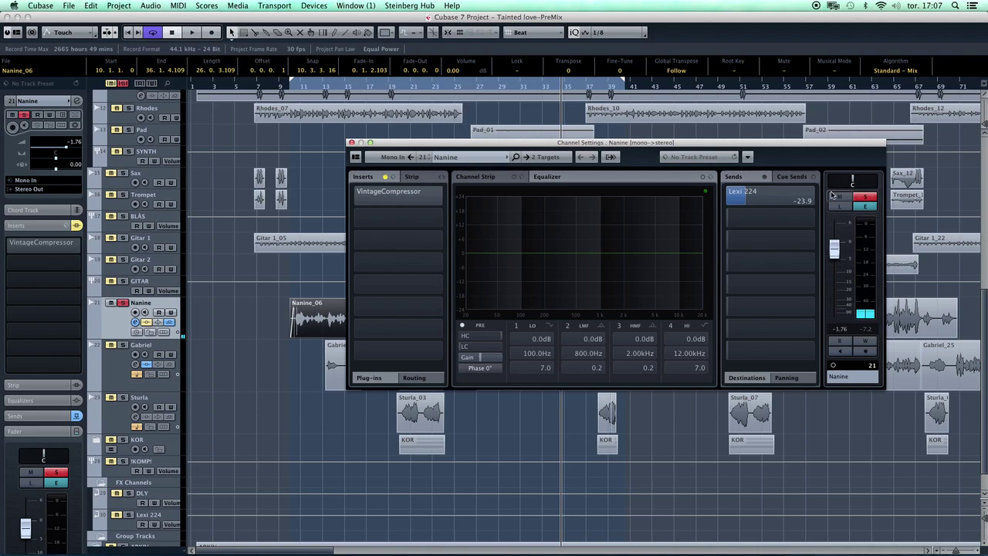
- Bypass the sends on vocal track 21, replace its VintageCompressor insert with UAD UA 1176LN Legacy(m), and reactivate the inserts
click(728, 197)
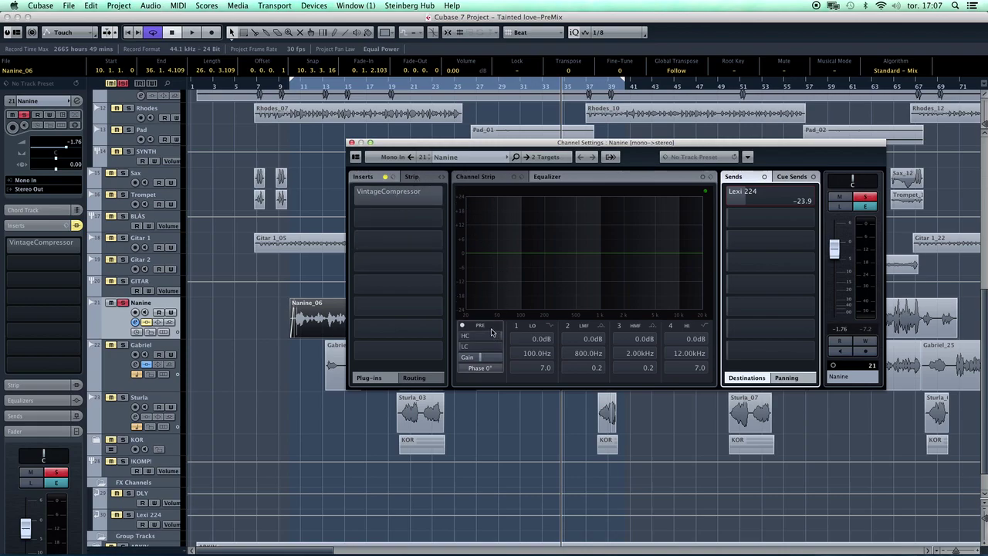
click(445, 197)
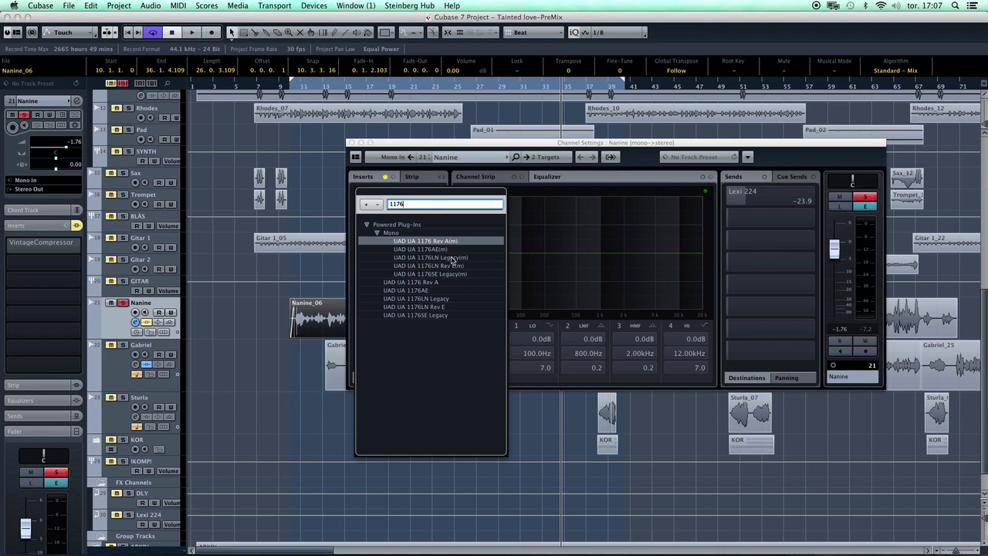
click(452, 259)
click(526, 205)
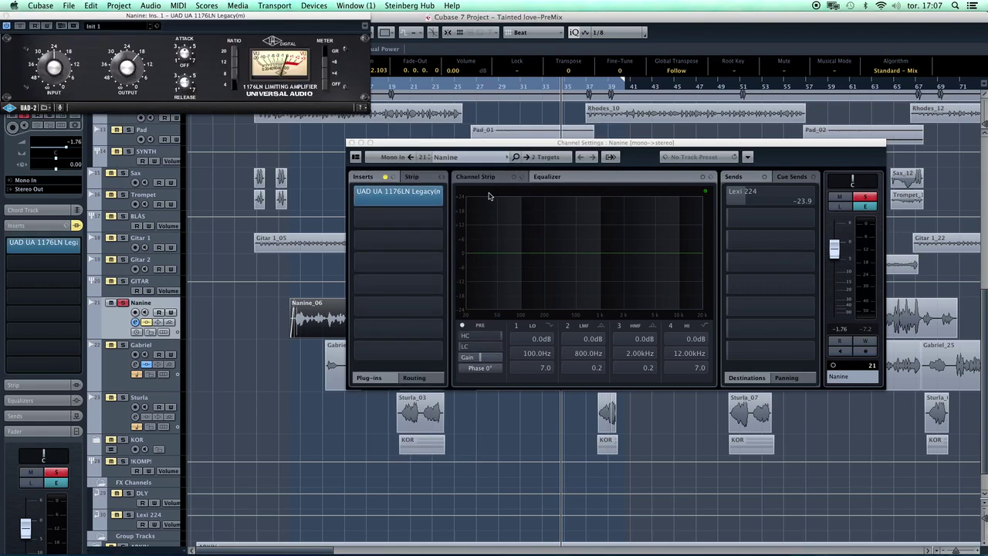
drag(188, 13, 561, 139)
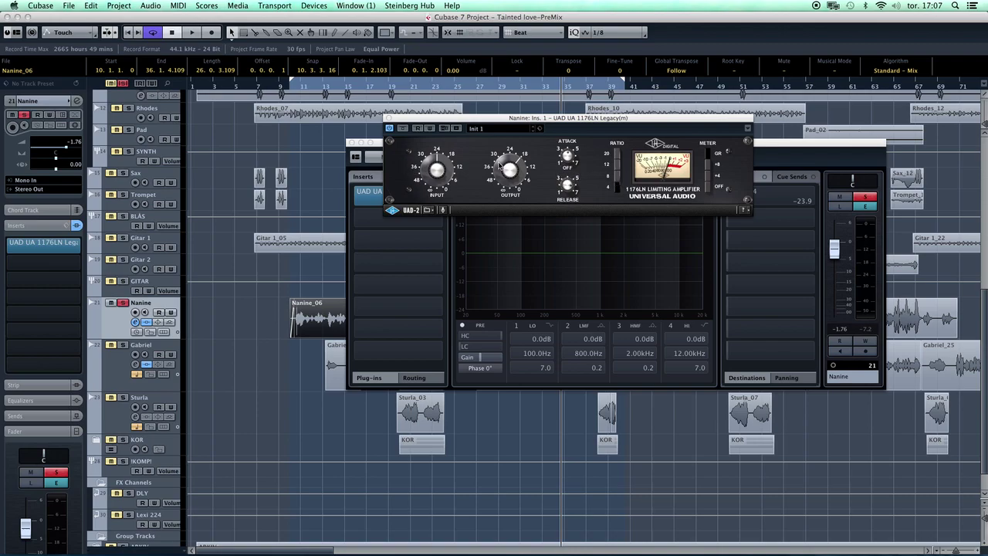
drag(460, 122, 565, 134)
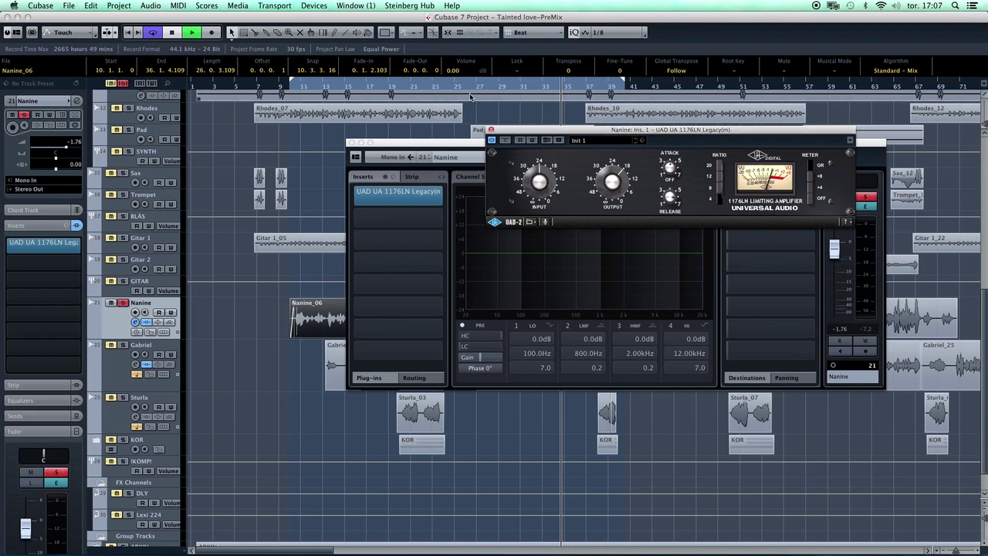
- Play the looped vocal and adjust the input level of the 1176LN compressor
key(space)
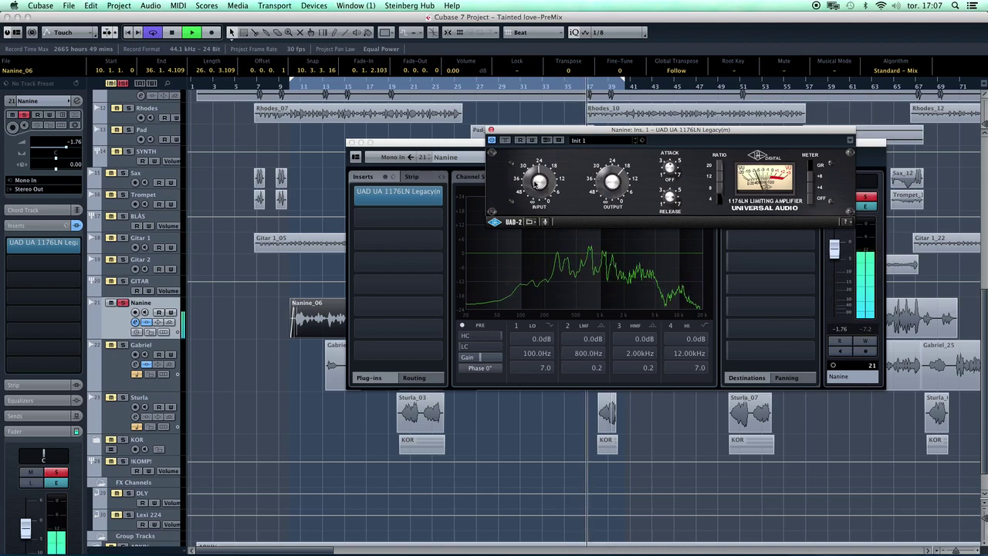
drag(535, 183, 540, 181)
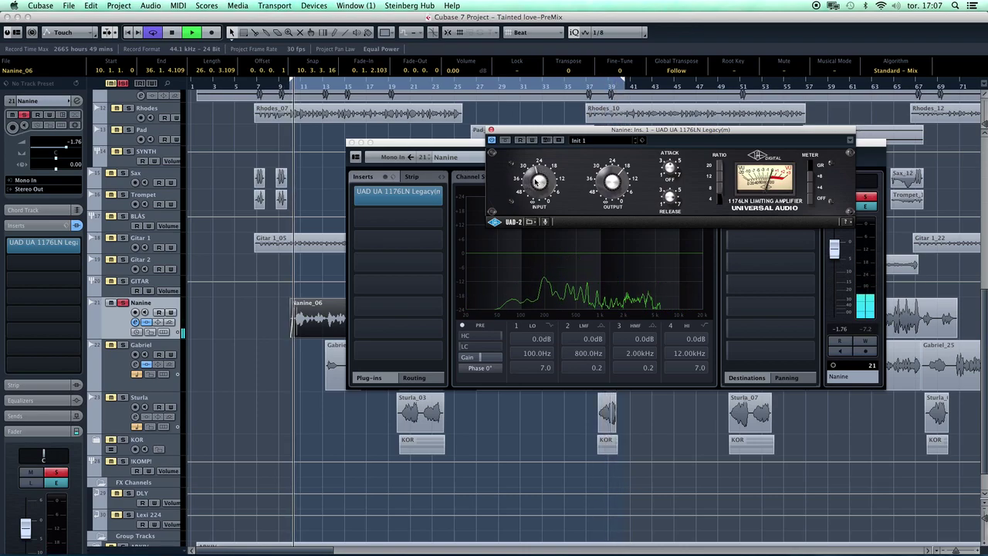
- Compare the vocal with the UA 1176LN limiter bypassed and active, and close the plug-in window
click(502, 142)
click(503, 141)
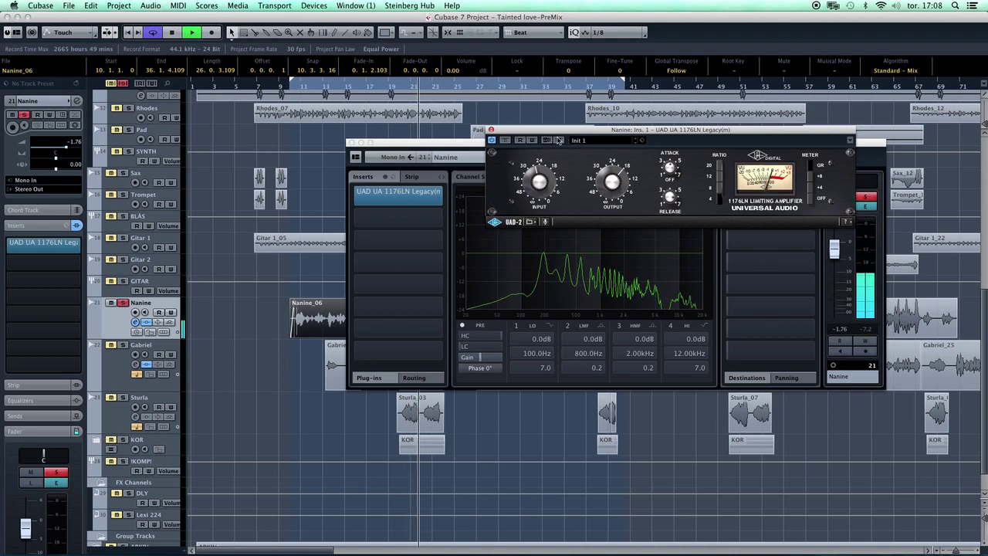
click(490, 129)
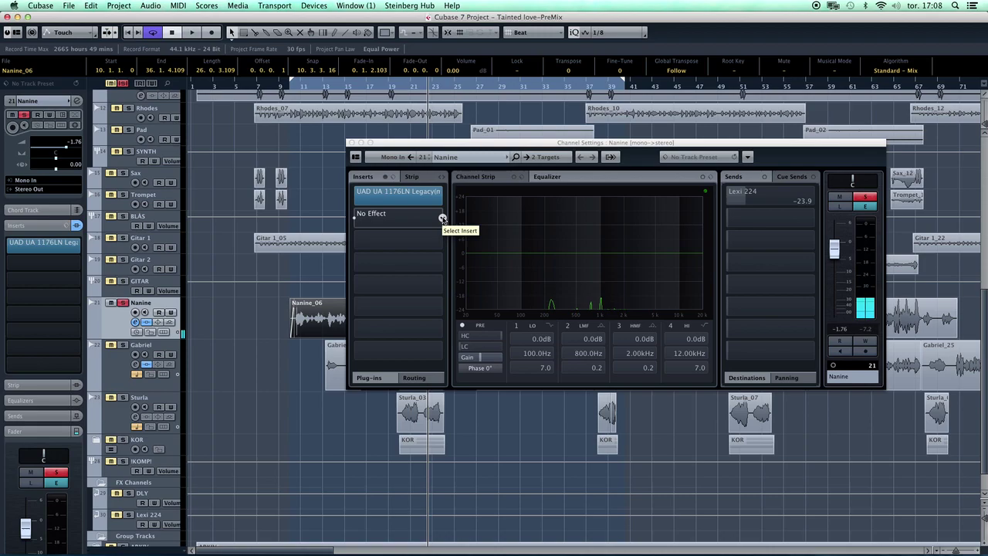
- Search the effects for "pulte" and load the mono UAD Pultec HLF-3C(m) into the vocal channel's second insert slot
click(442, 218)
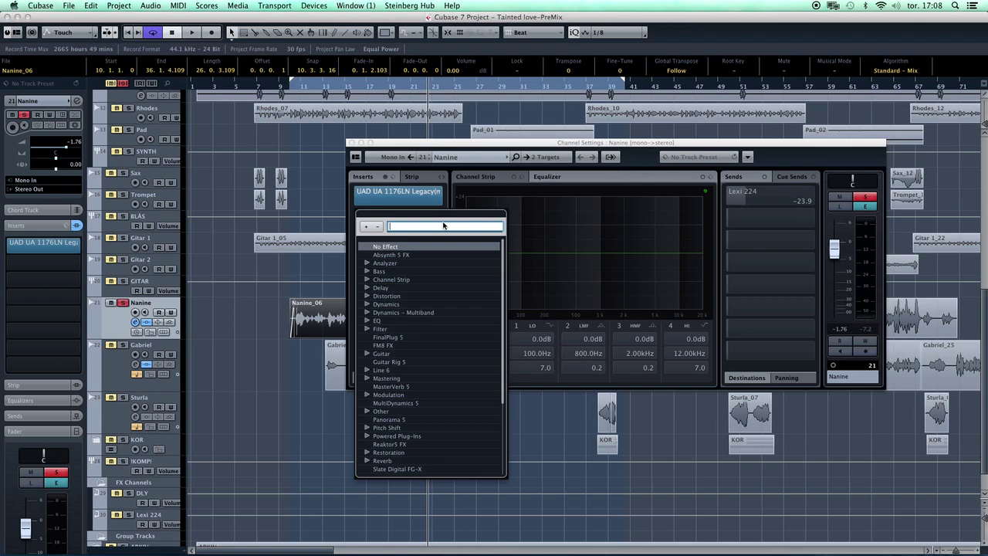
text(lte)
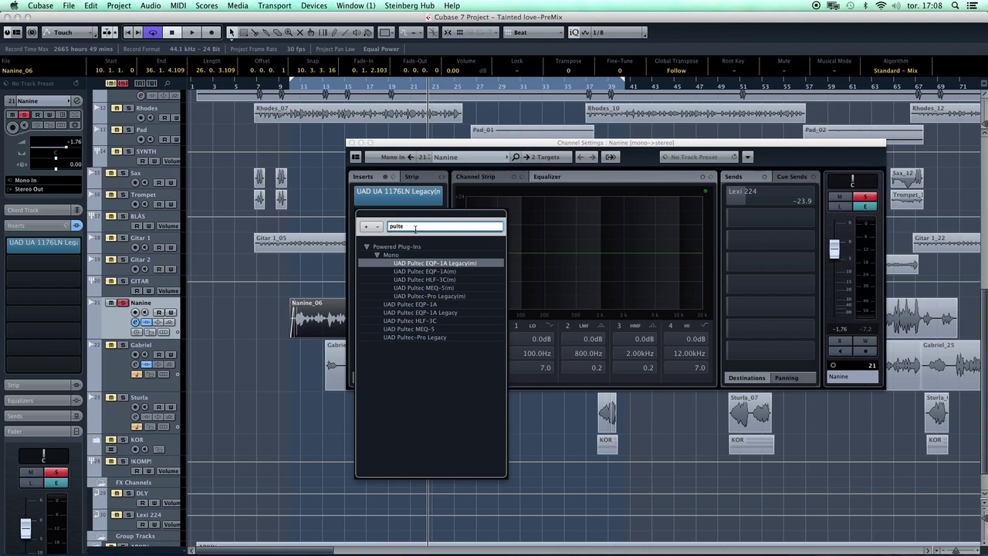
click(441, 280)
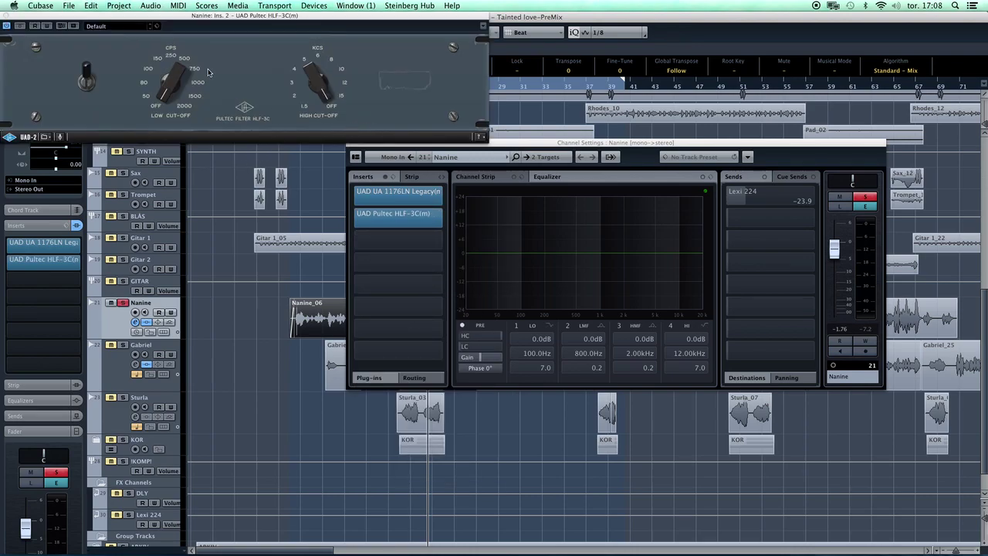
- Set the HLF-3C's low cut-off to 100 CPS while the vocal plays, and close the plug-in window
key(space)
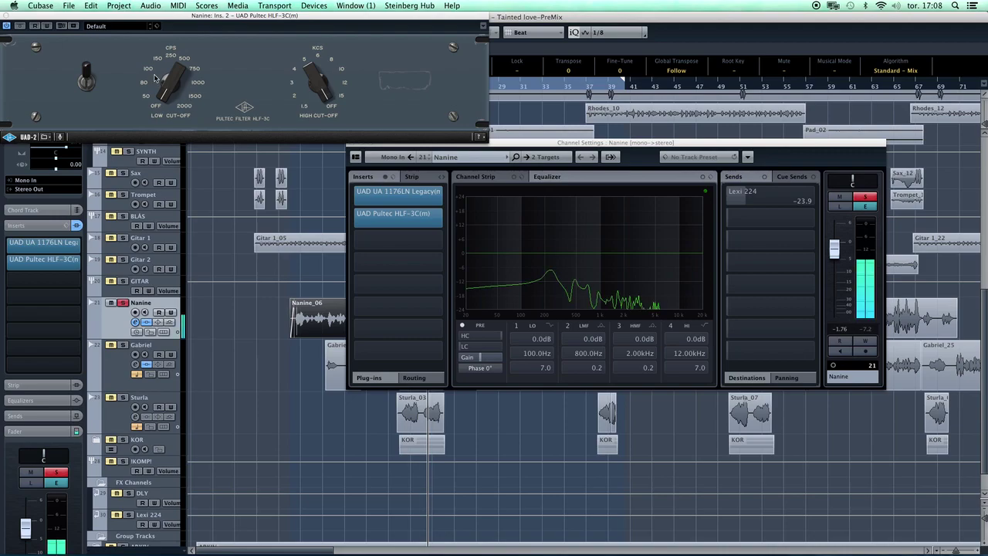
drag(171, 81, 172, 58)
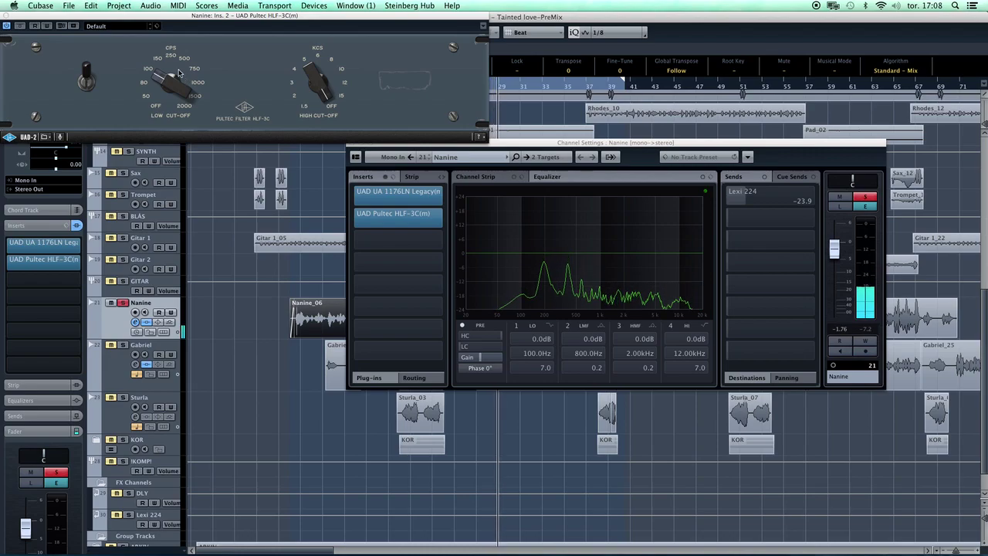
key(space)
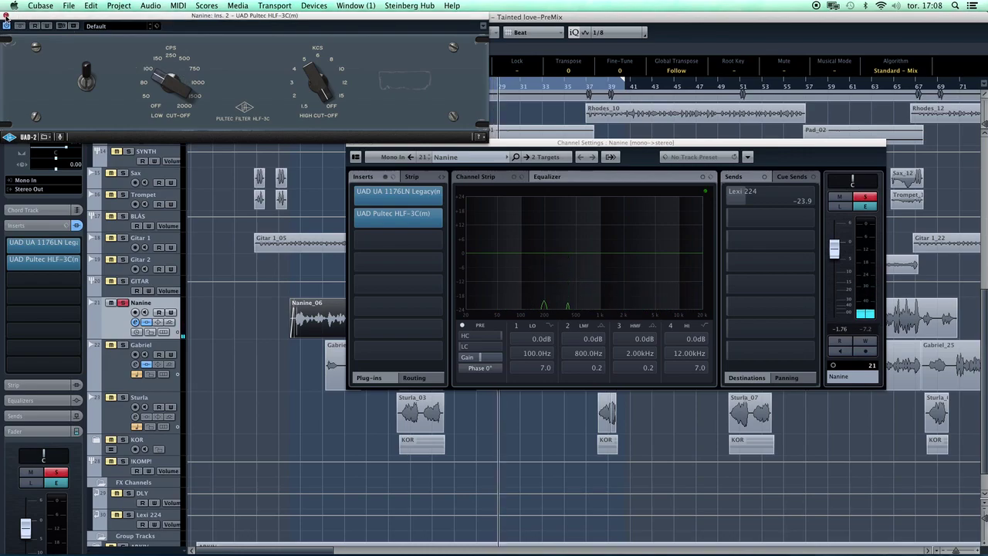
click(6, 17)
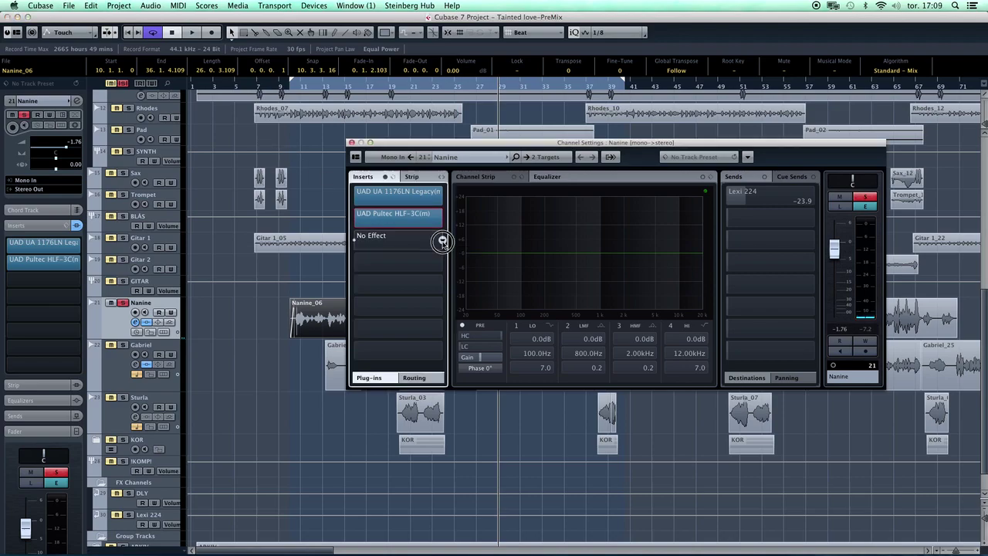
- Load the mono UAD Pultec MEQ-5(m) into the vocal channel's third insert slot and reposition its window
click(442, 240)
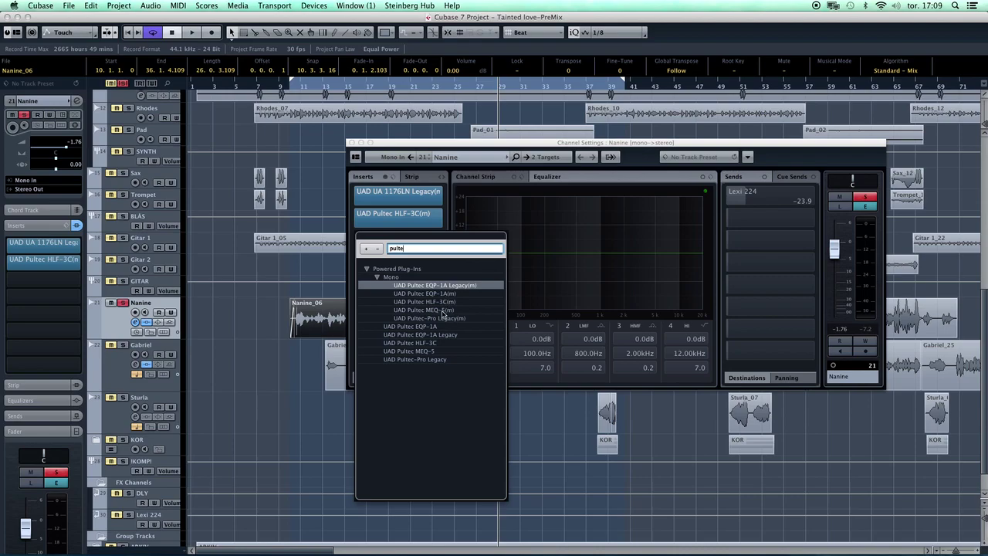
click(441, 310)
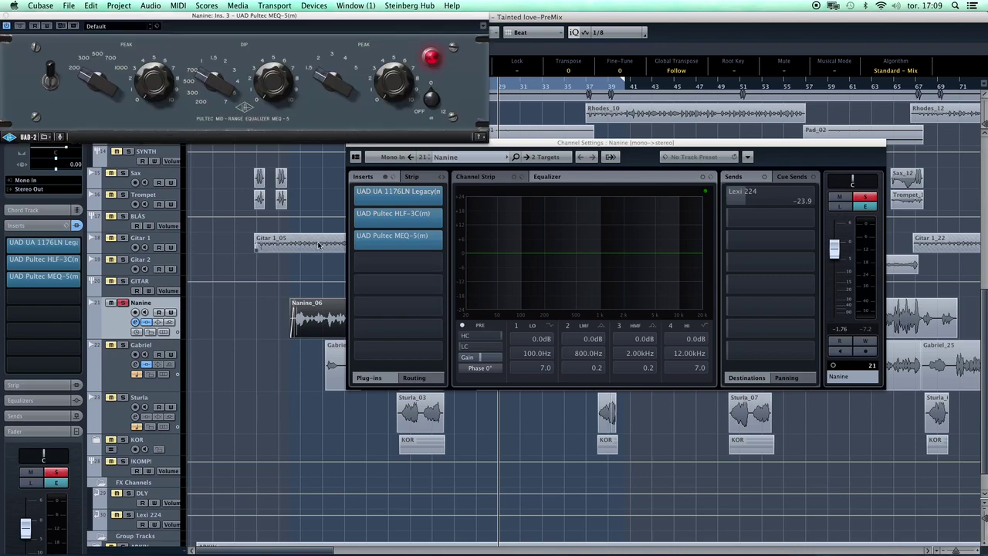
drag(283, 17, 370, 49)
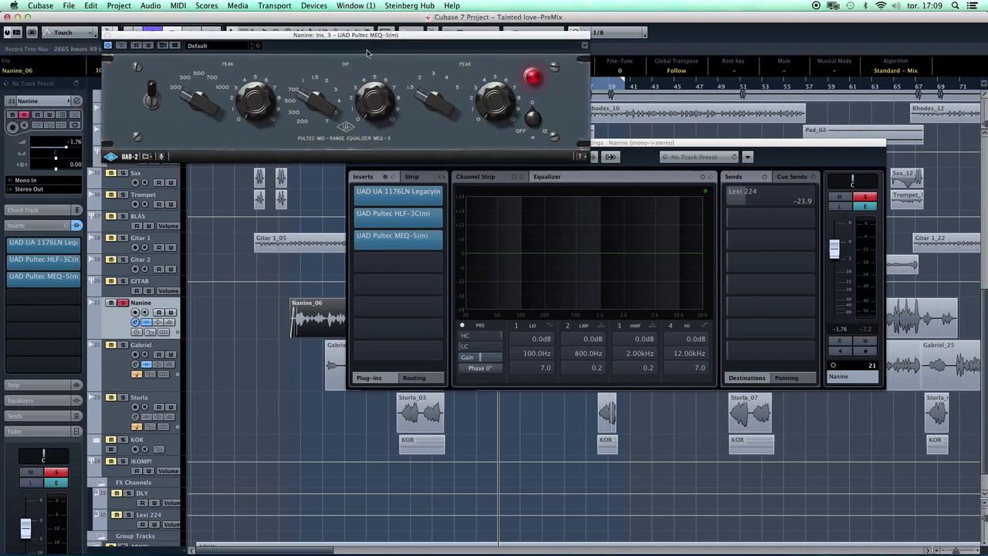
- With the vocal playing, set the MEQ-5's low peak frequency to 200, dip frequency to 500 and high peak frequency to 2
key(space)
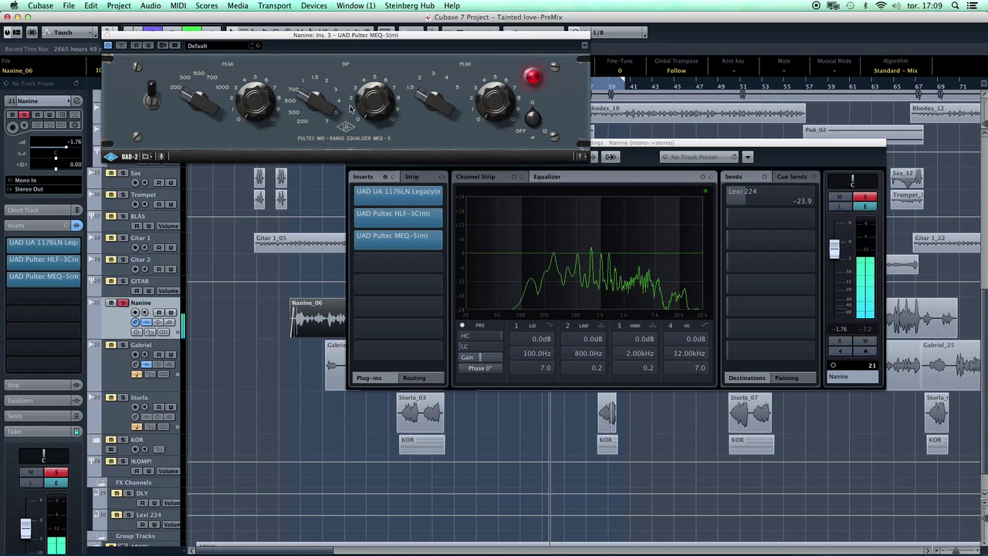
drag(196, 108, 198, 104)
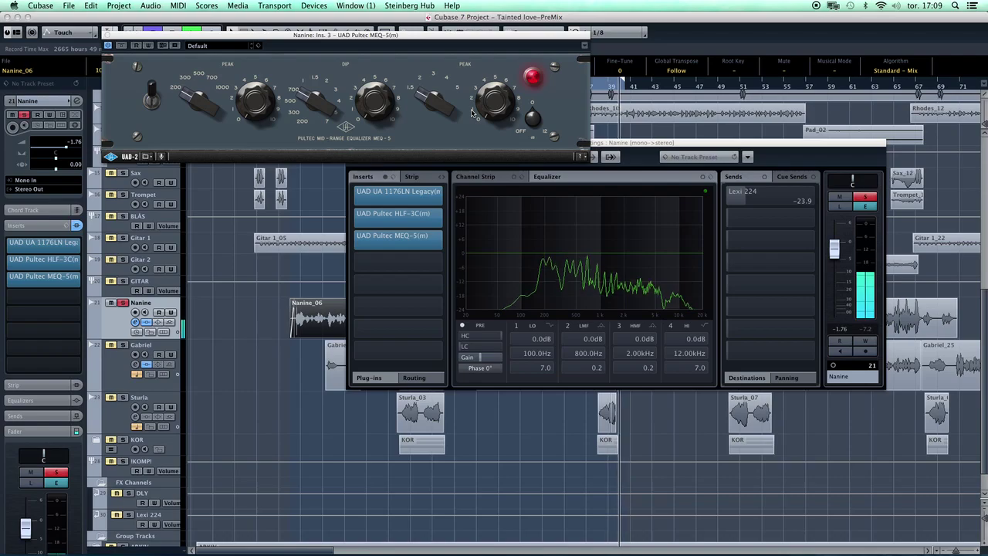
click(430, 109)
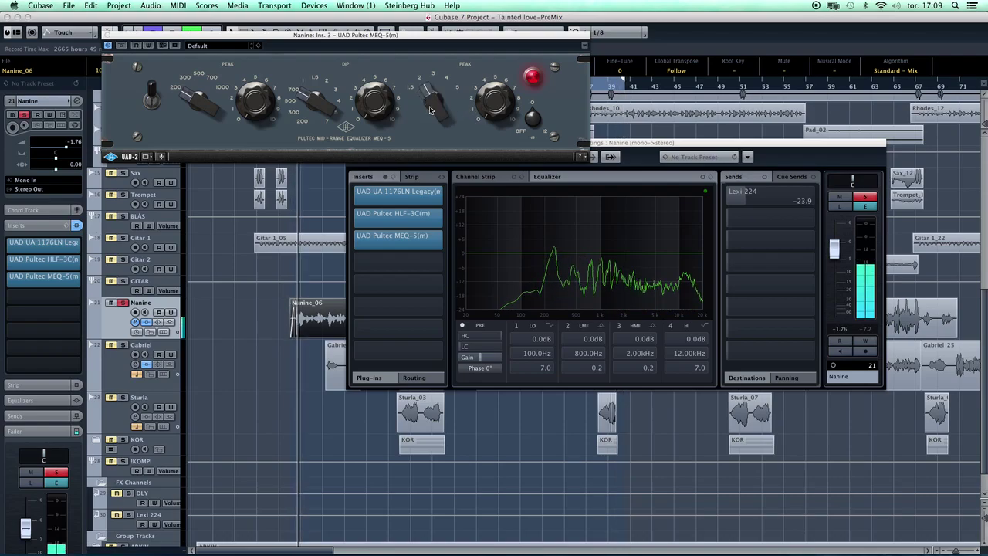
click(201, 116)
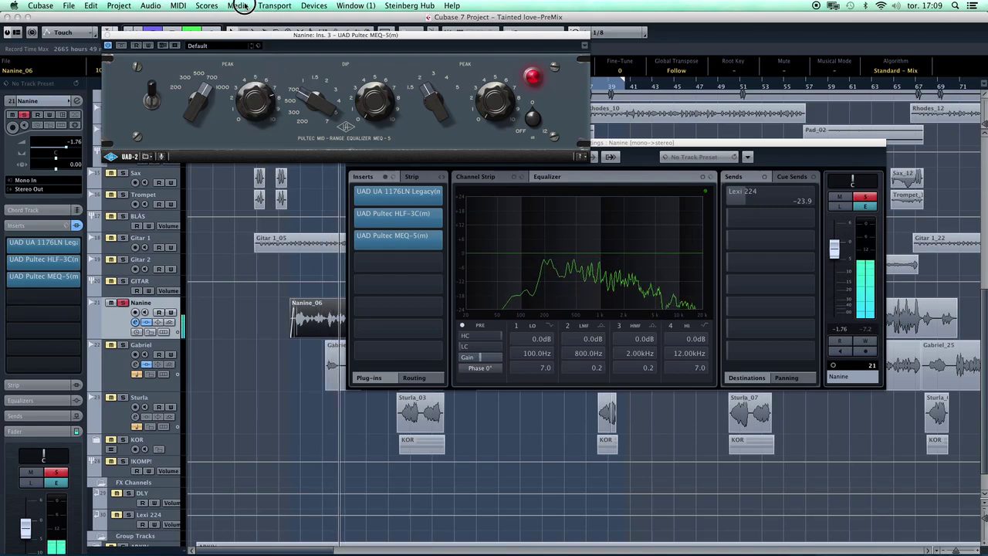
drag(207, 113, 196, 99)
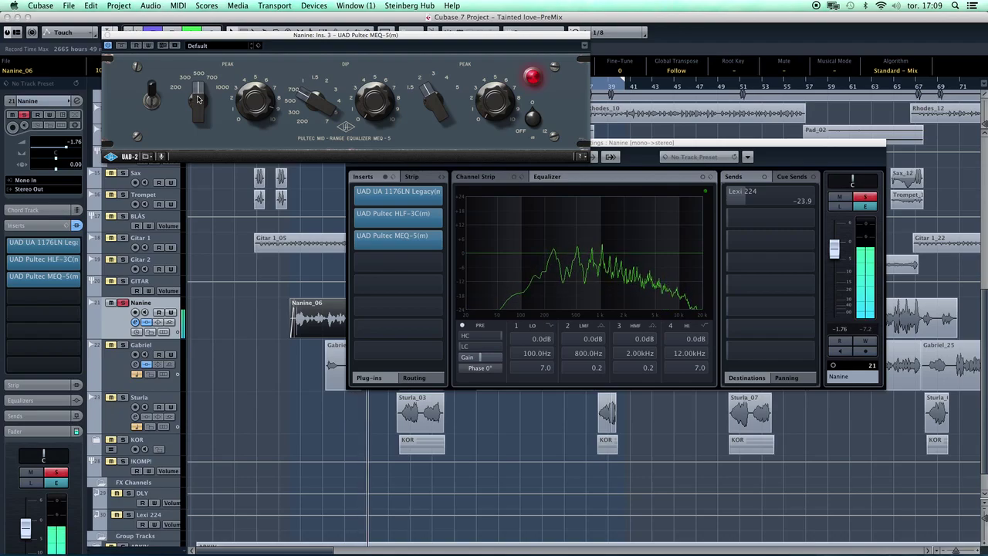
drag(196, 98, 212, 108)
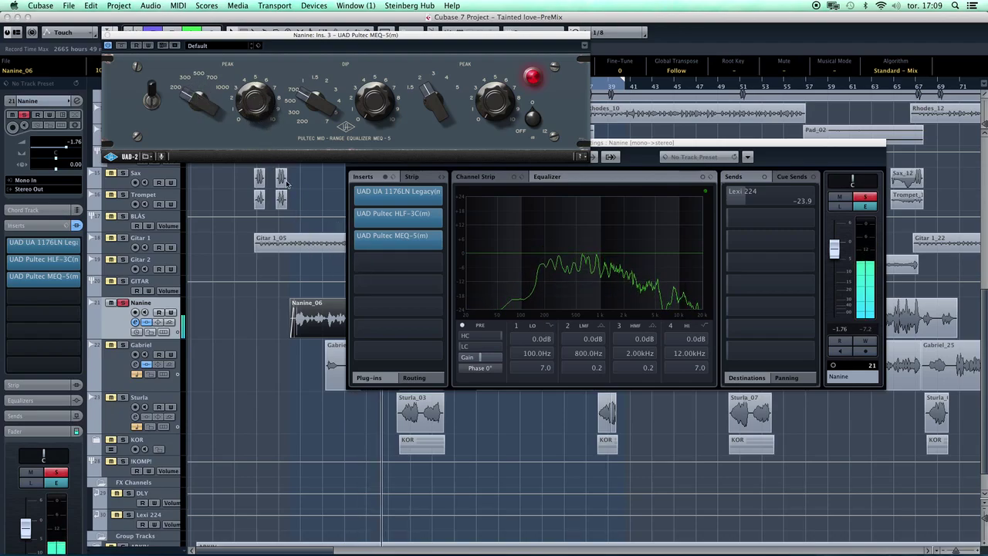
drag(315, 108, 312, 98)
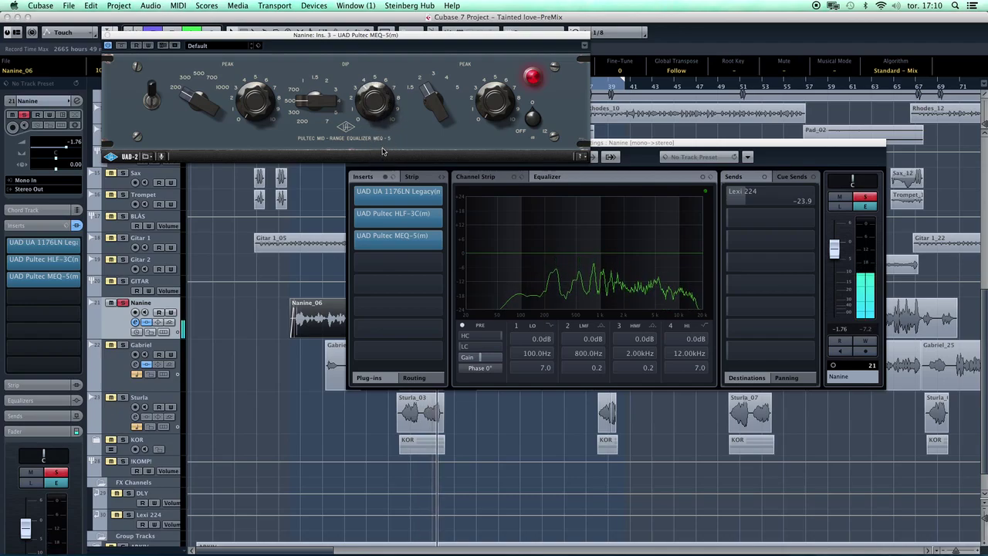
- Compare the vocal with and without the MEQ-5 using the insert bypass and the equalizer's own IN switch
click(122, 46)
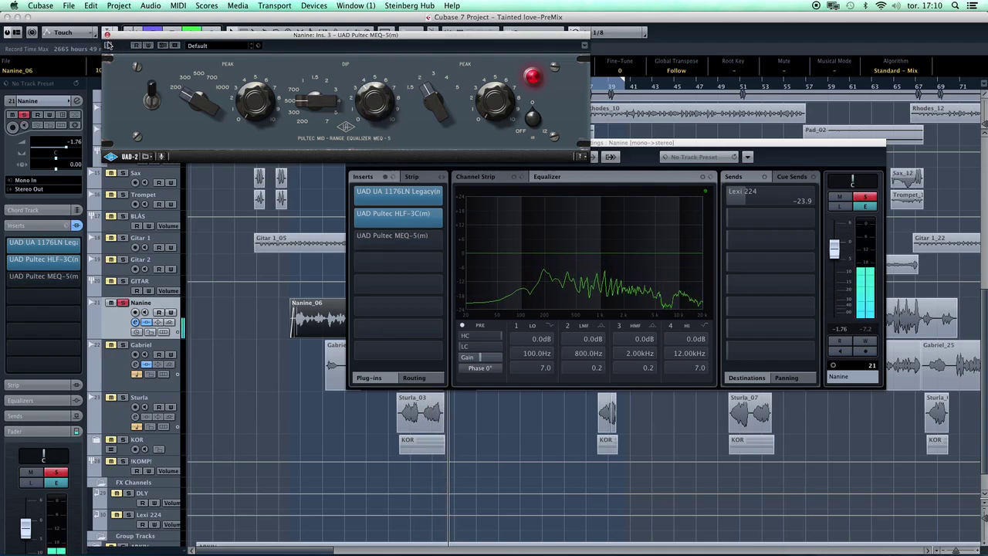
click(121, 46)
click(121, 46)
click(122, 46)
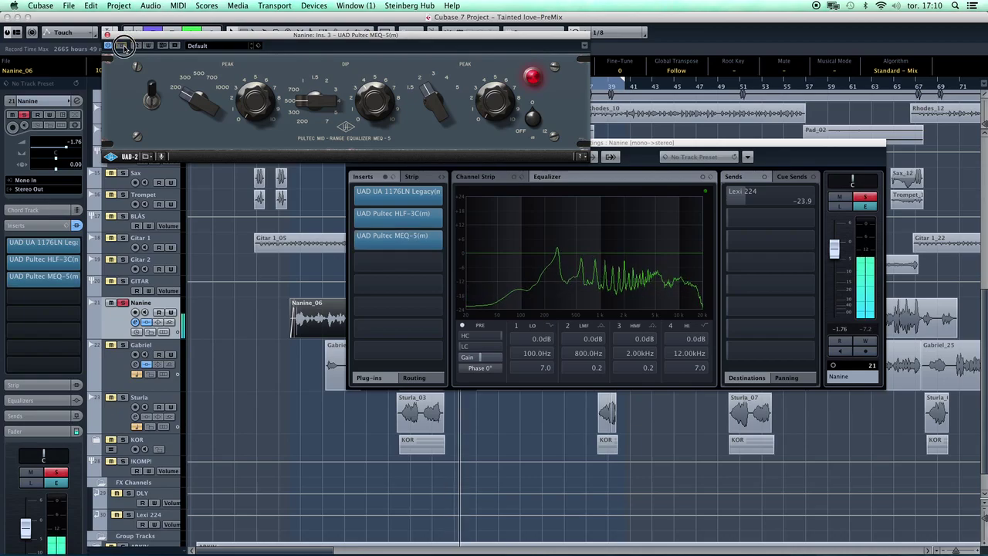
click(157, 108)
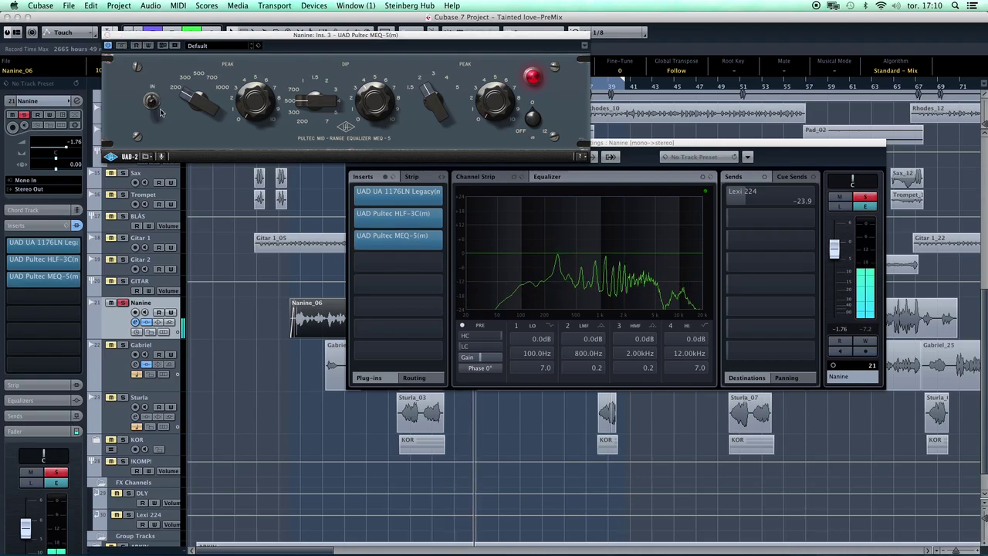
click(160, 109)
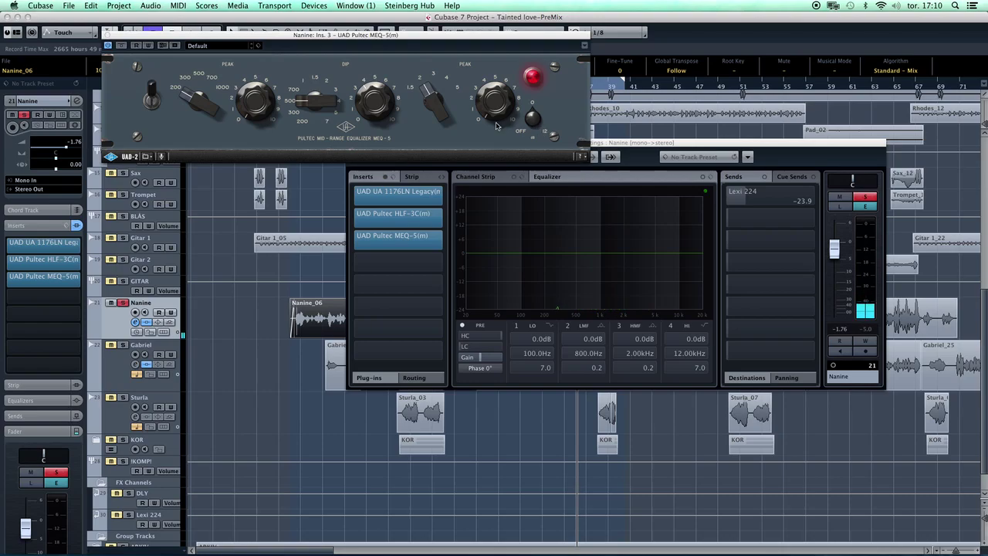
- Restart playback, set the MEQ-5's high peak frequency to 3 and adjust its boost amount
click(465, 113)
key(space)
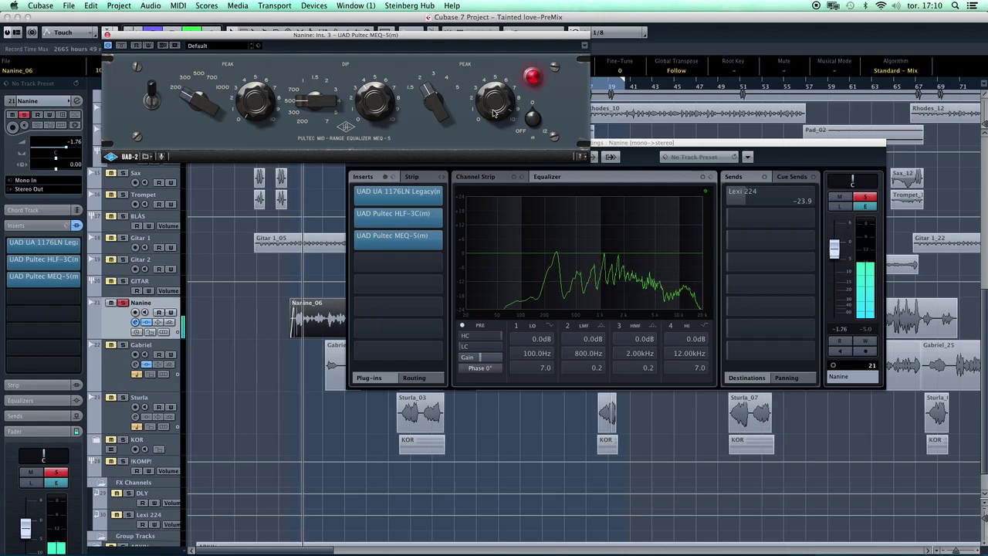
click(433, 108)
click(433, 108)
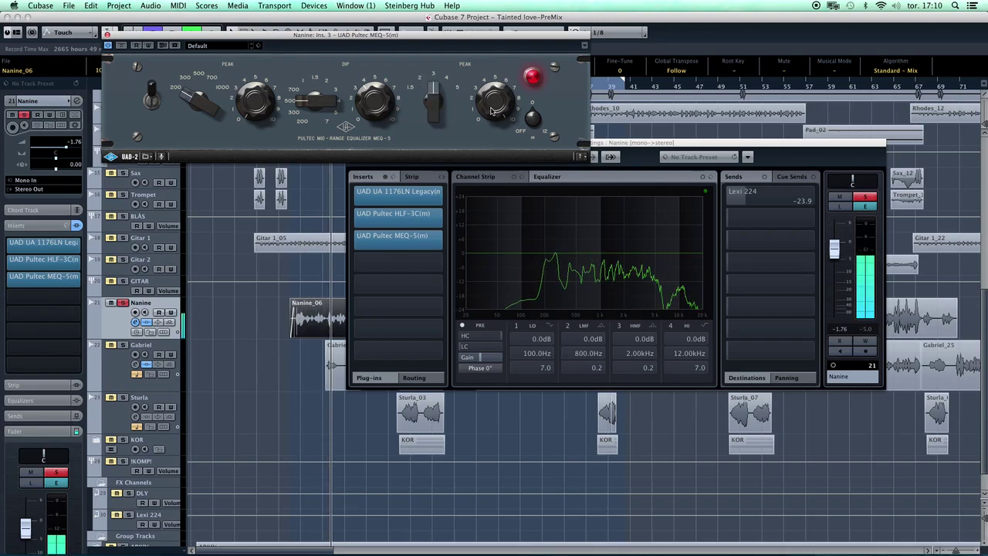
scroll(491, 110, up, 5)
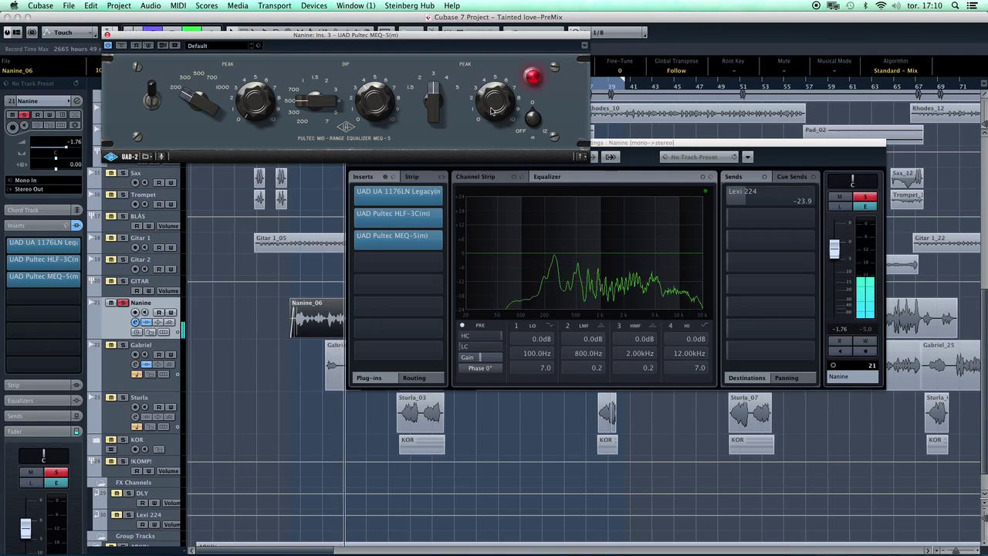
- Check the adjusted MEQ-5 against the bypassed vocal, leave the equalizer active and close its window
click(120, 46)
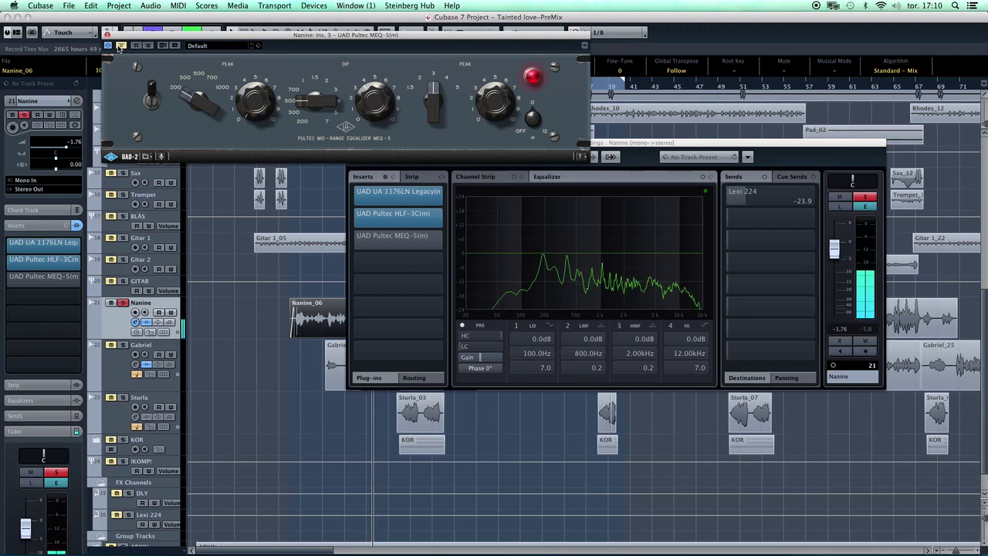
click(120, 46)
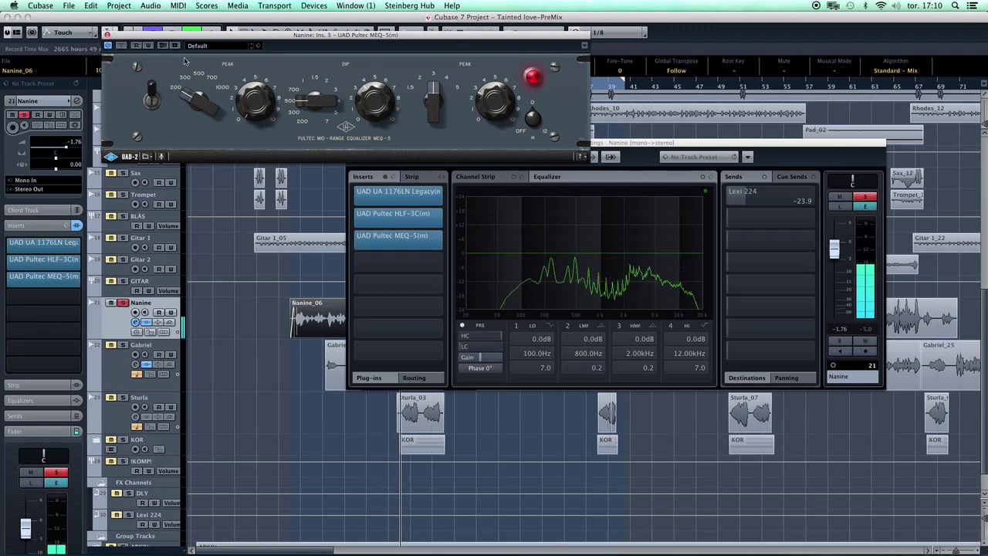
click(121, 47)
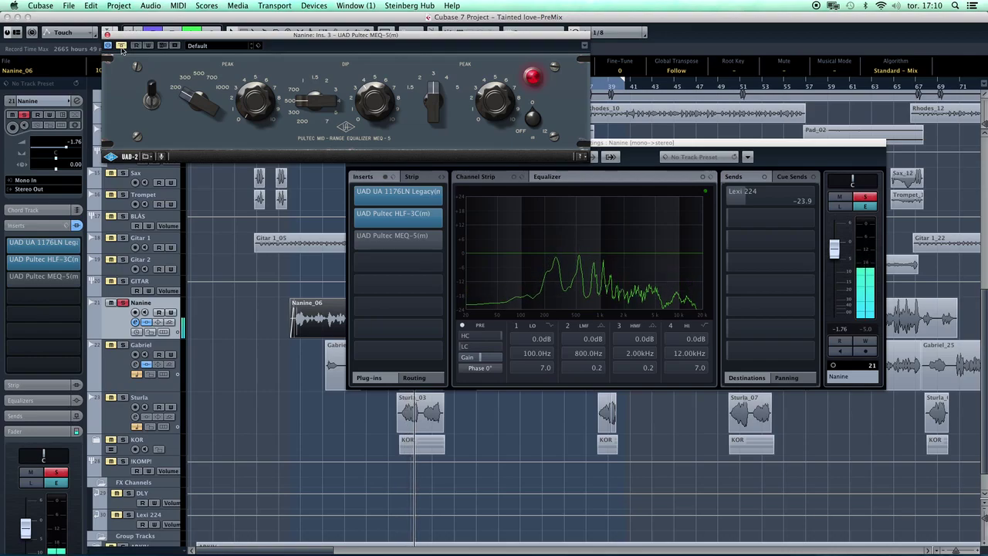
click(121, 47)
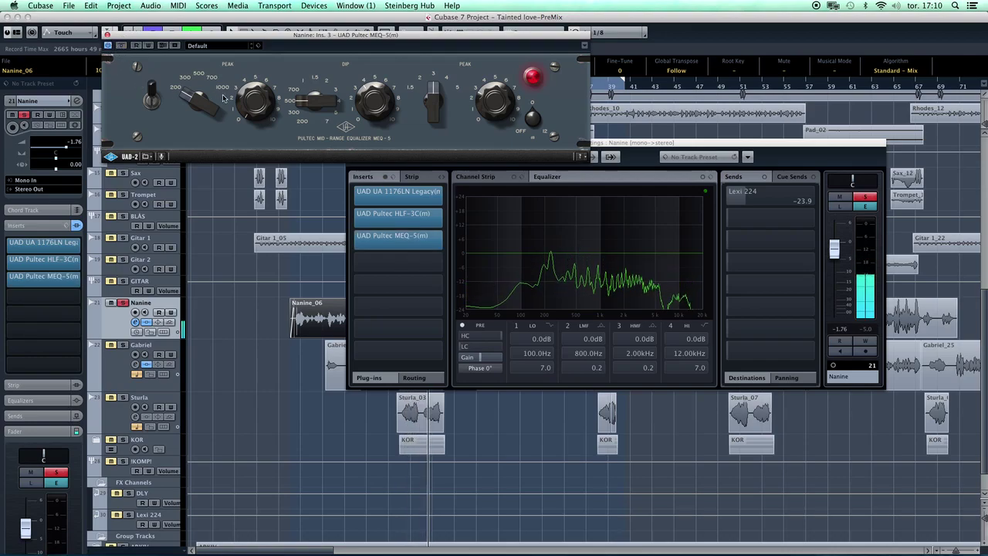
click(107, 35)
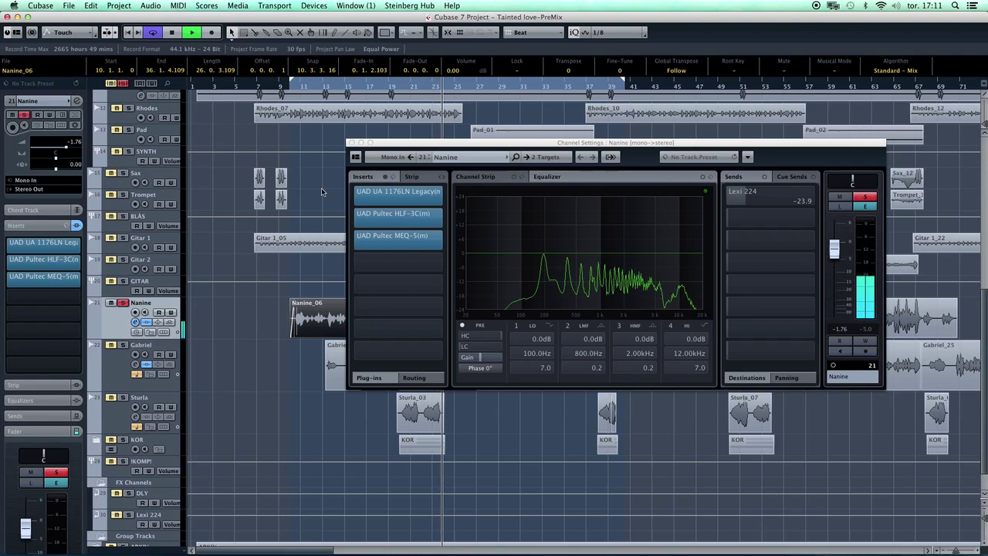
- Load the mono UAD Pultec EQP-1A(m) into the vocal channel's fourth insert slot and reposition its window
click(442, 261)
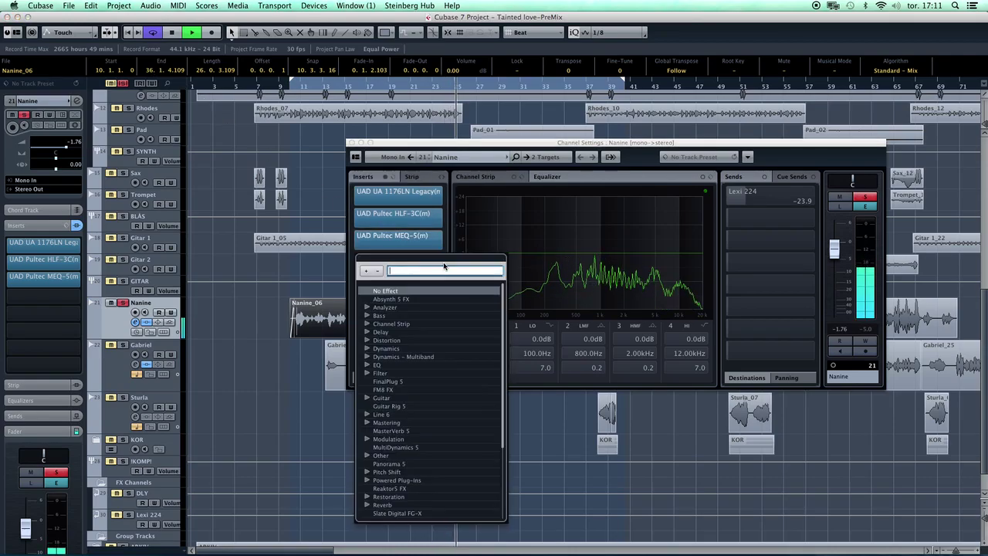
text(pulte)
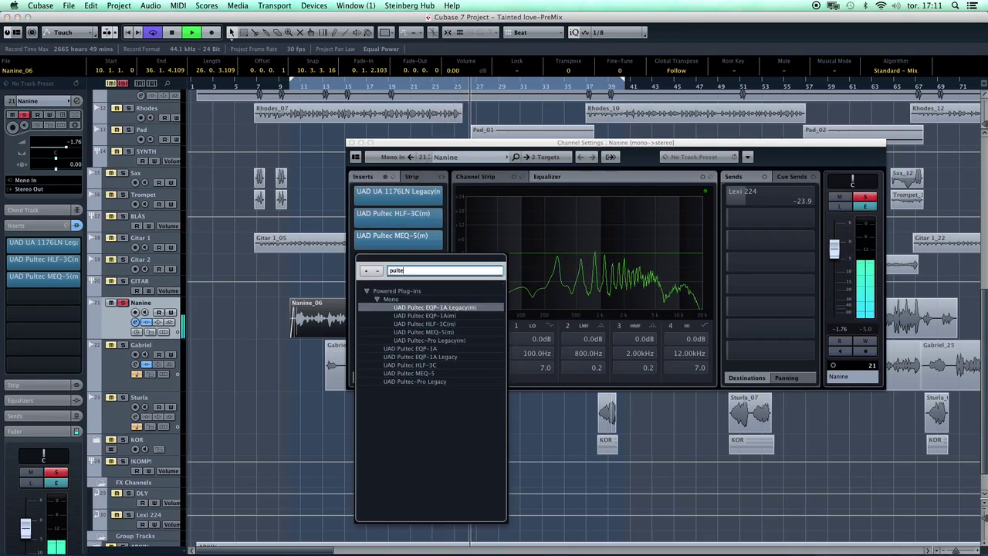
click(447, 320)
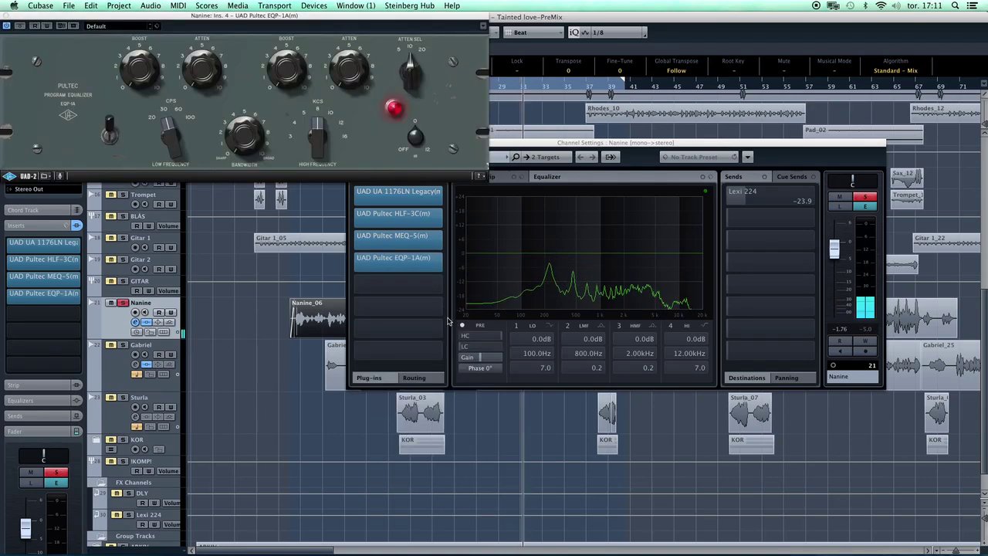
drag(244, 26, 534, 96)
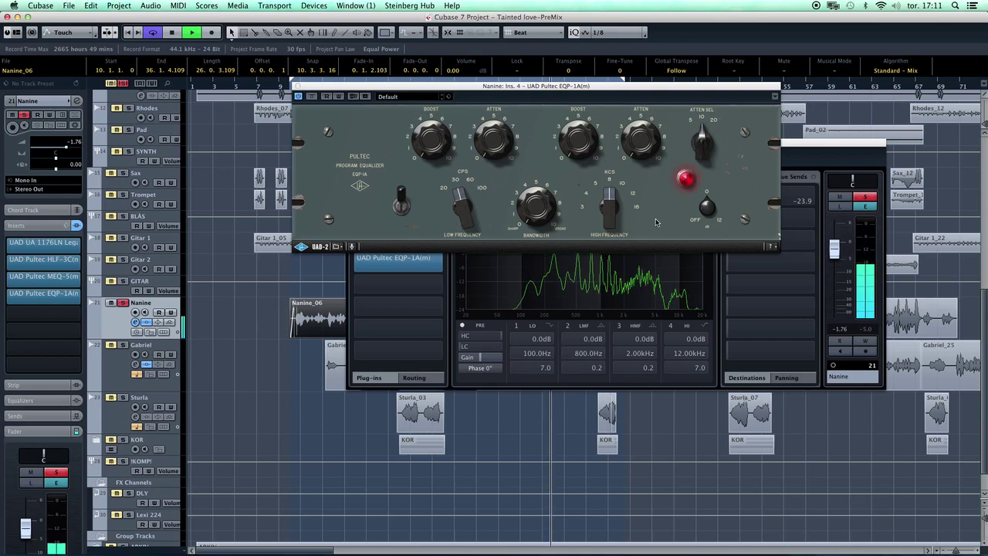
- Set the EQP-1A's high frequency to 16 KCS and adjust its high-frequency boost
drag(609, 217, 610, 197)
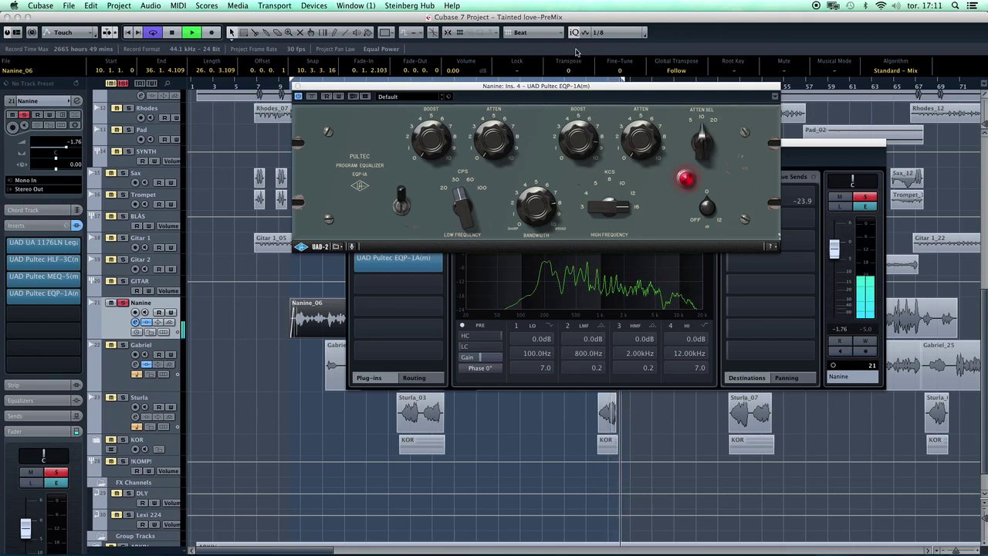
drag(581, 135, 577, 156)
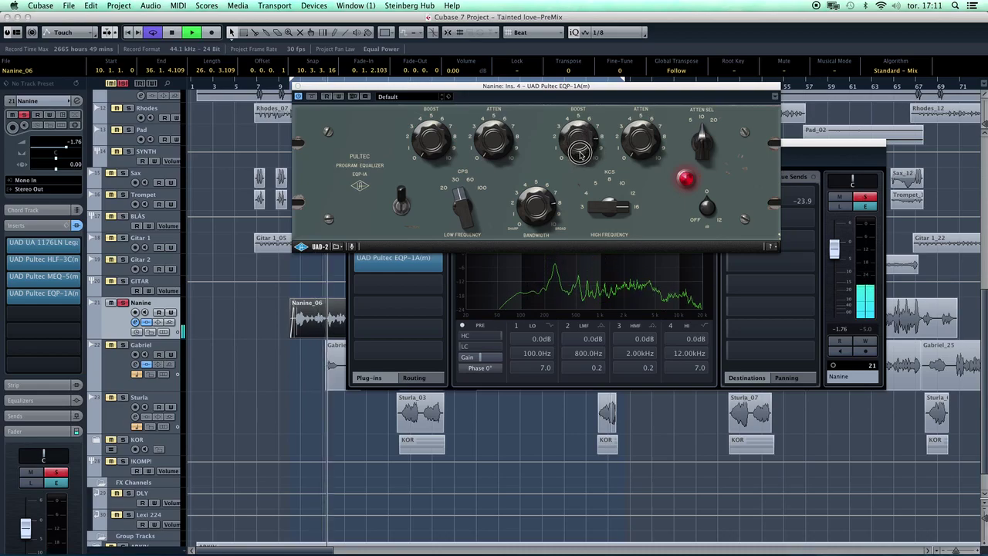
- Compare the vocal with and without the EQP-1A using the insert bypass and its IN switch, leave it active and close its window
click(312, 97)
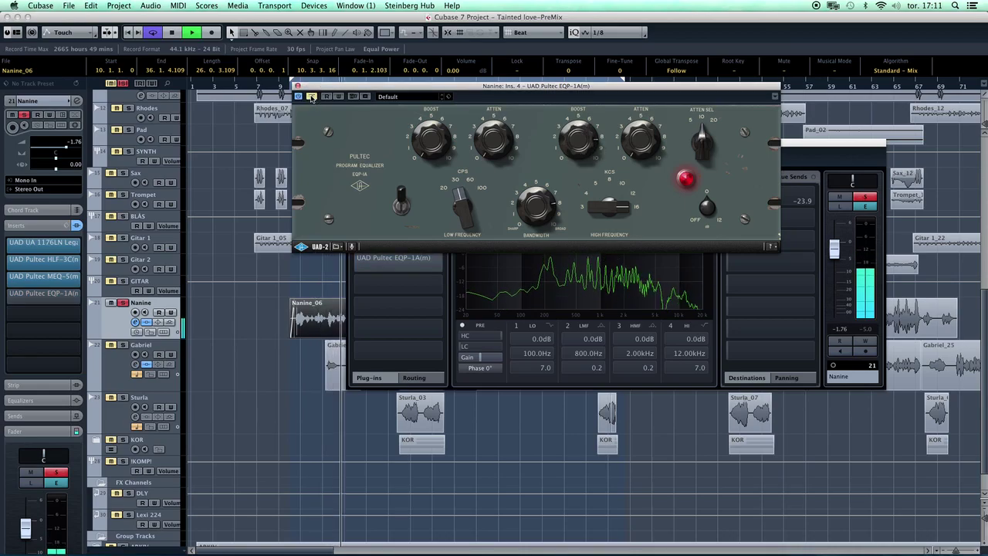
click(312, 97)
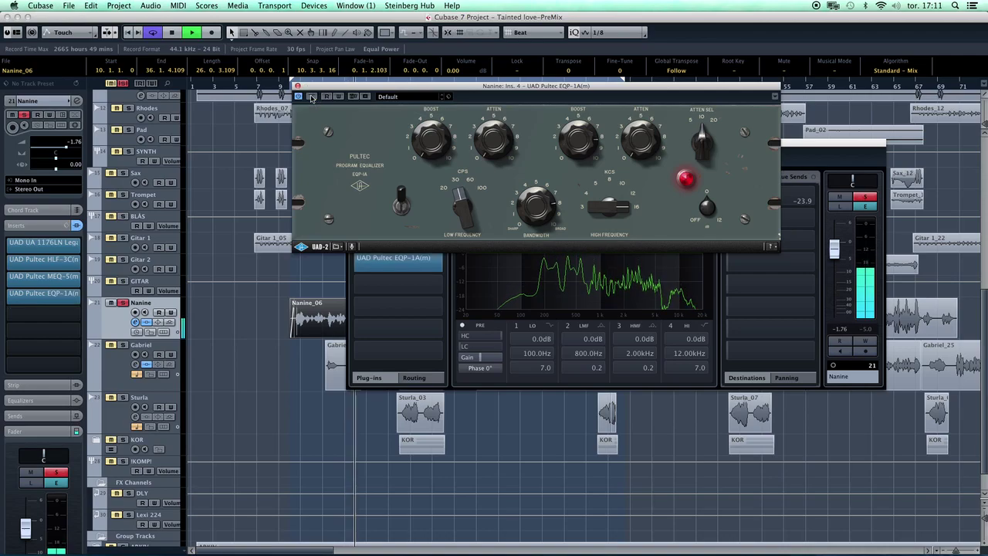
click(401, 205)
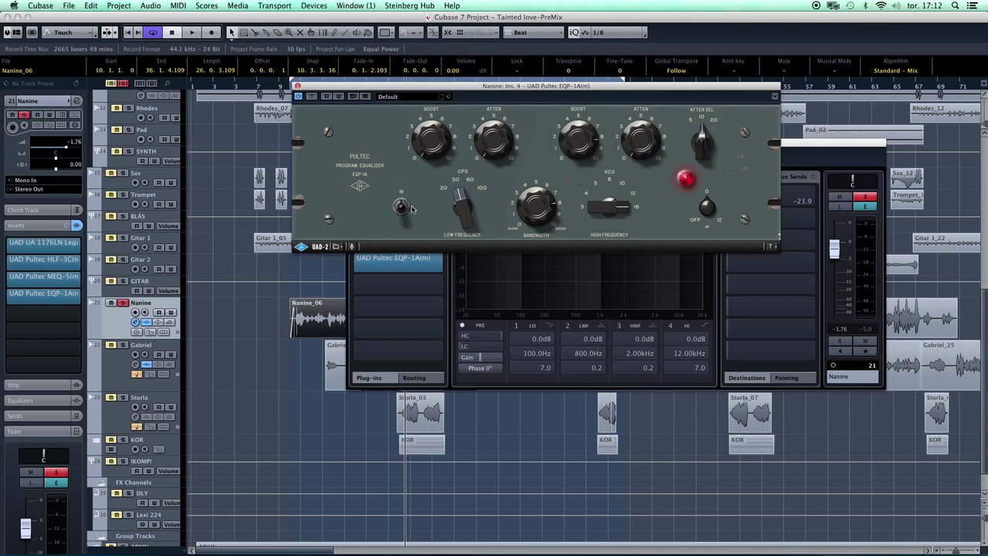
key(space)
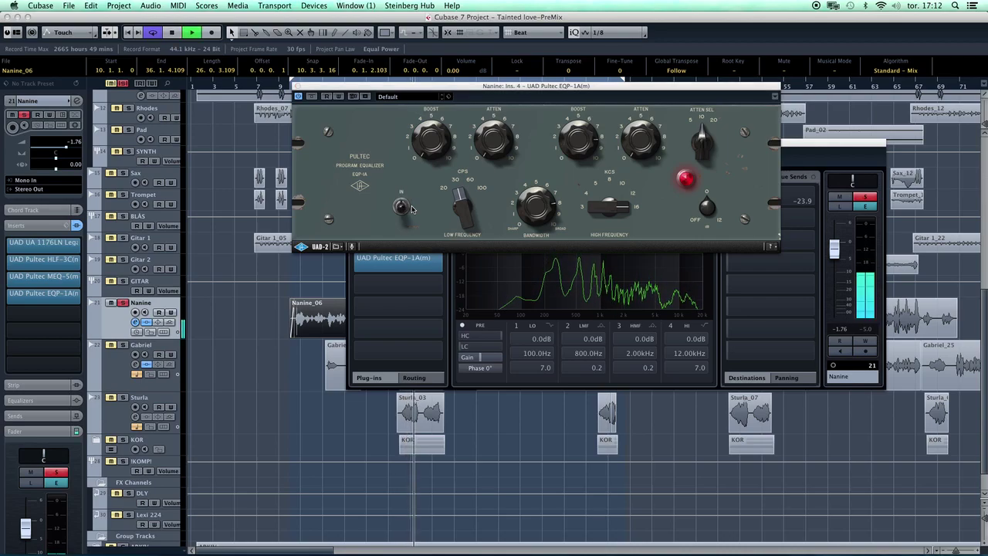
click(410, 208)
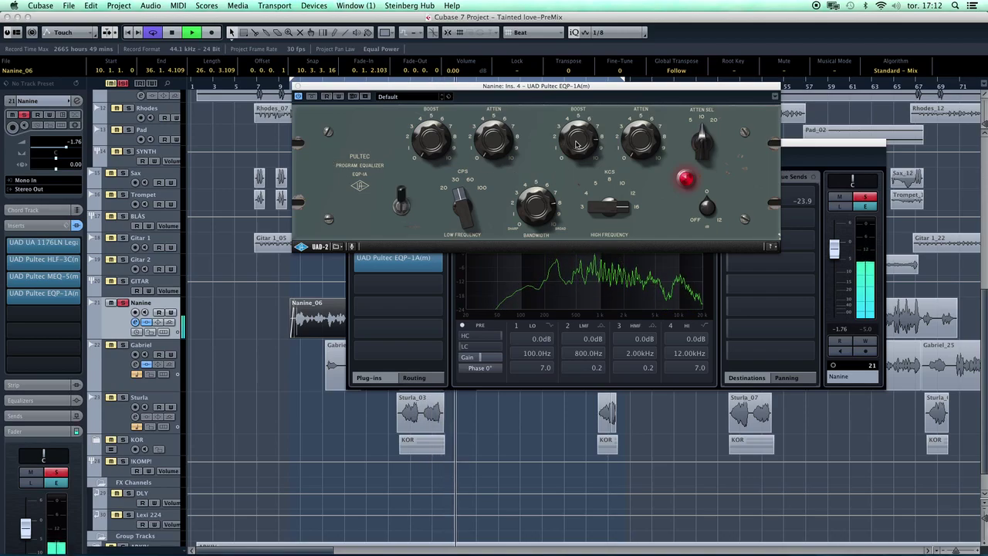
click(298, 87)
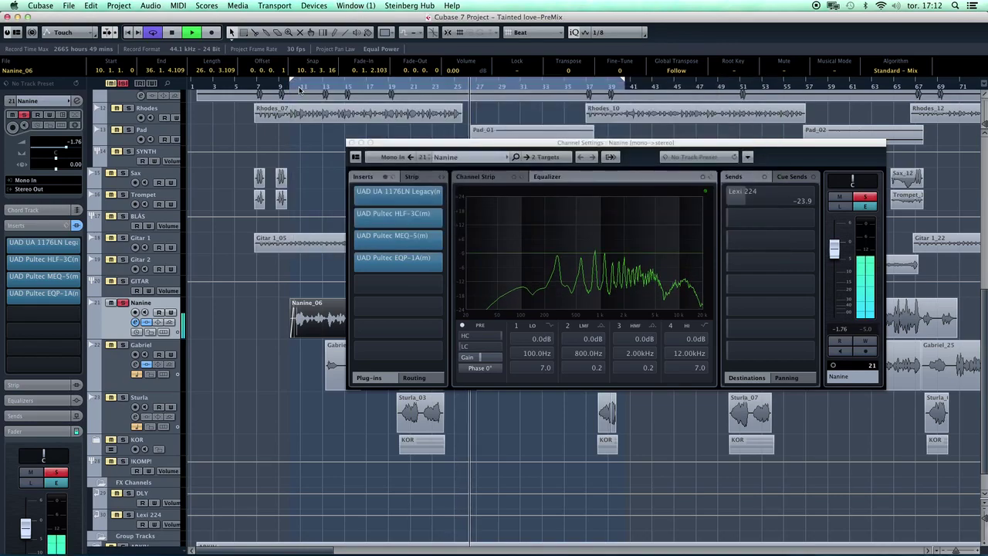
- Load the mono UAD Teletronix LA-2A Silver(m) into the vocal channel's fifth insert slot, restart playback and reposition its window
key(space)
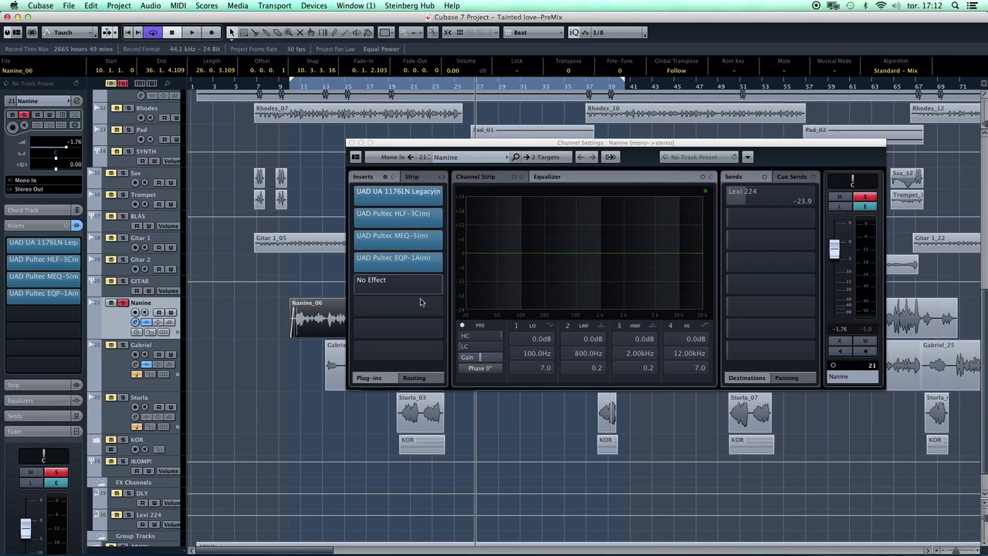
click(443, 287)
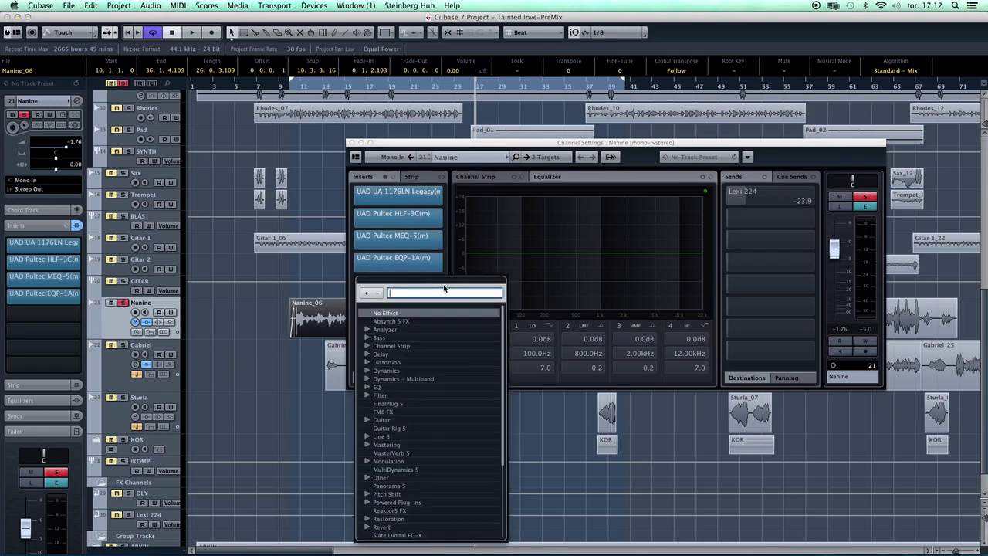
text(tele)
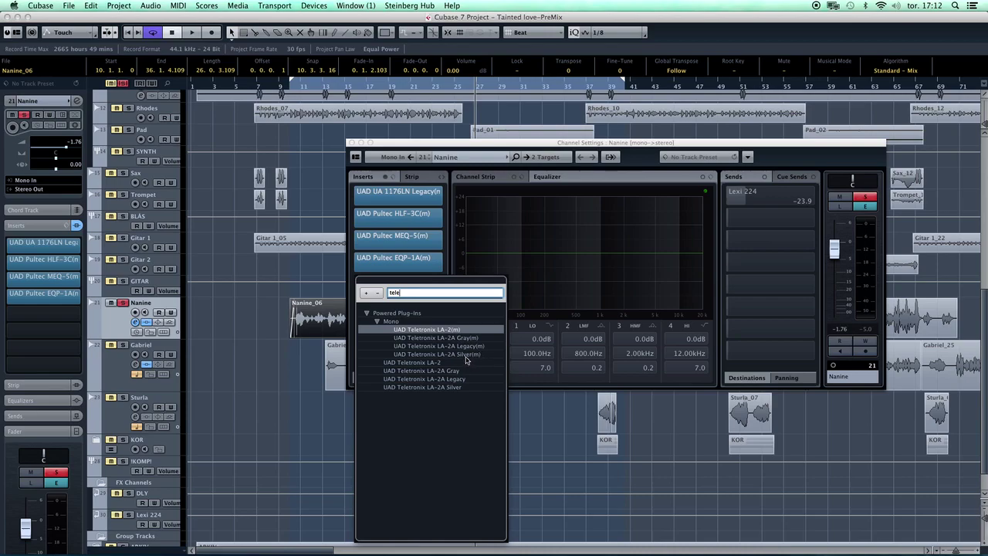
click(466, 355)
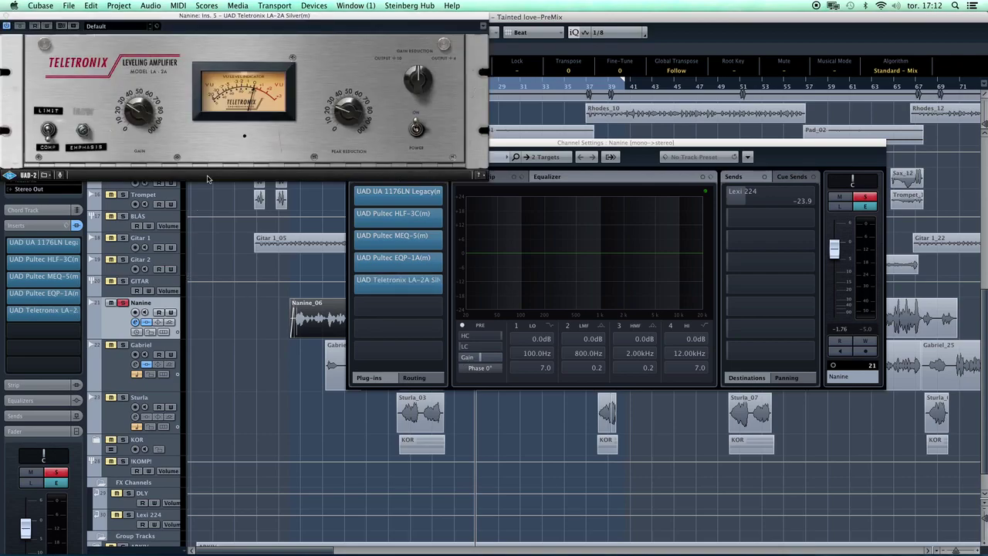
key(space)
drag(202, 16, 478, 100)
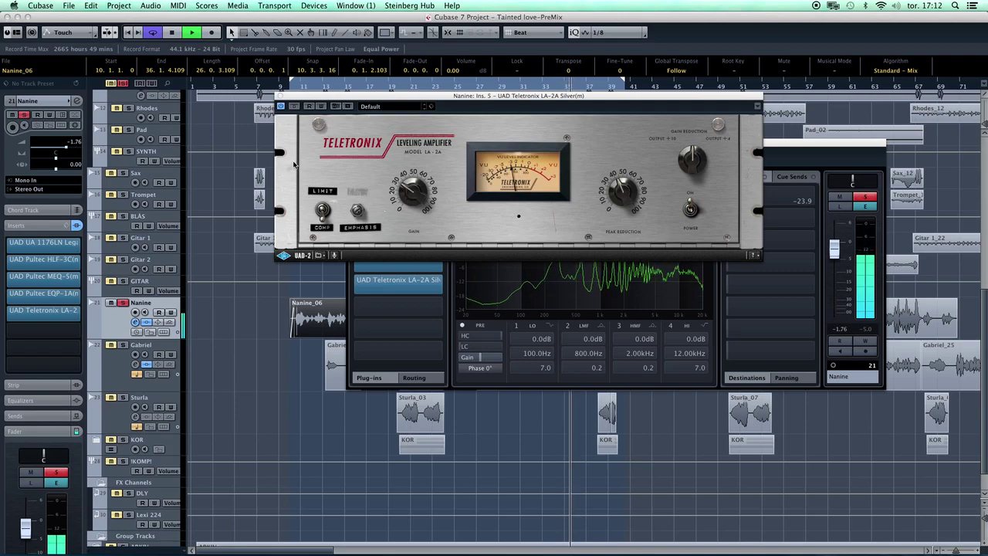
- Compare the vocal with and without the LA-2A Silver, leave the compressor active and close its window
click(292, 106)
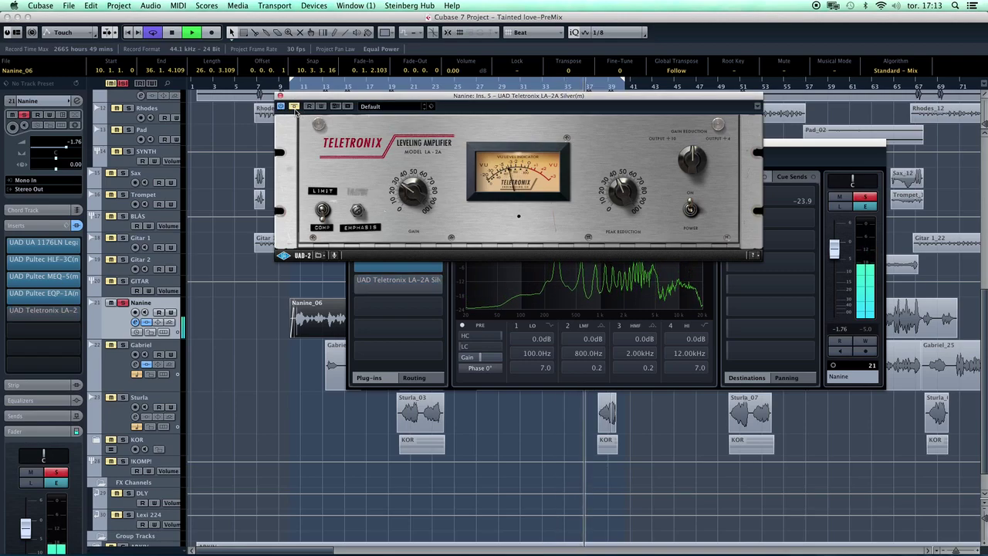
click(295, 108)
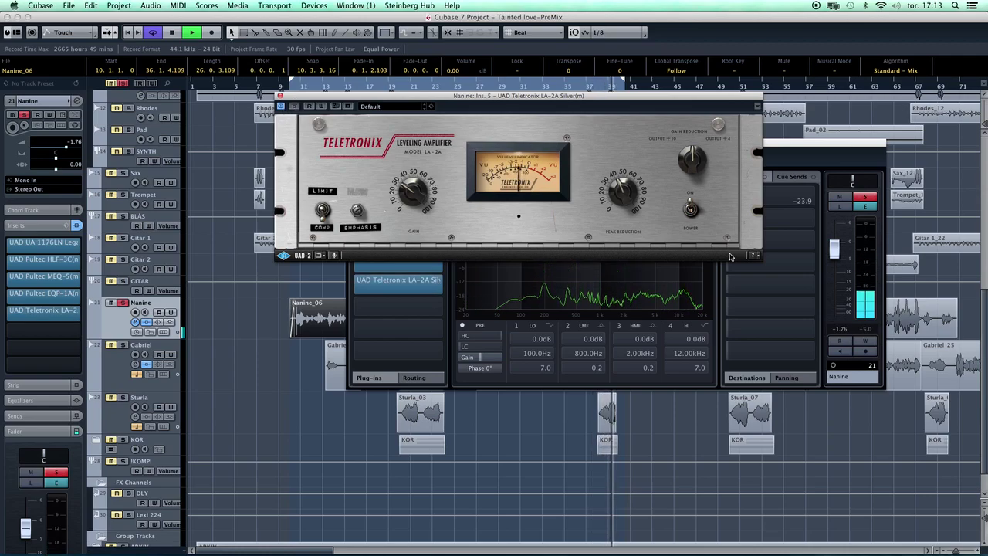
click(691, 210)
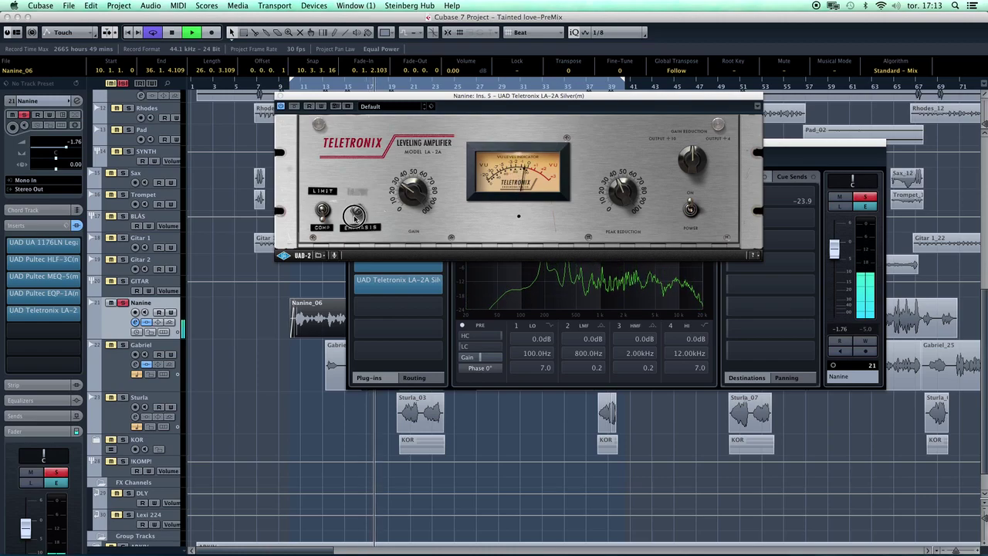
click(420, 341)
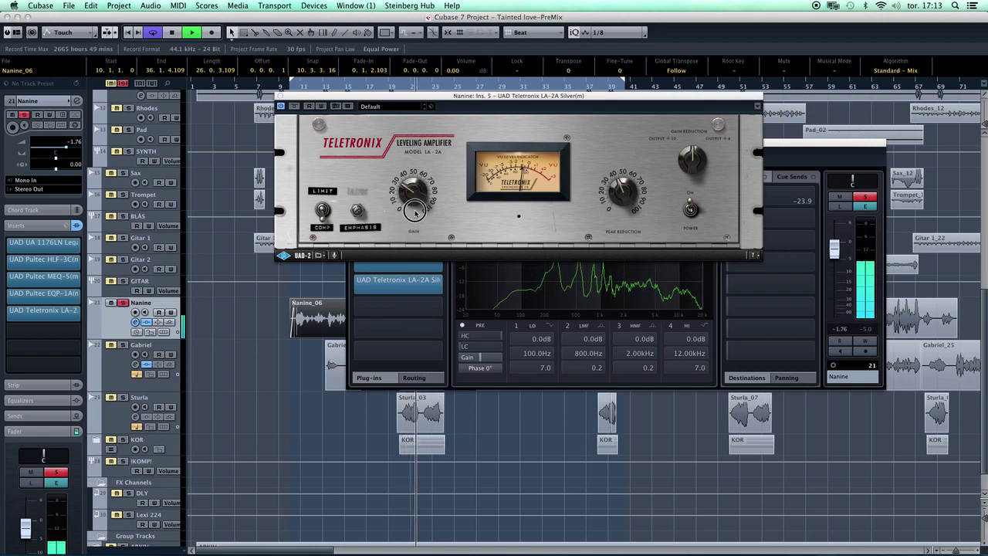
click(407, 343)
click(404, 307)
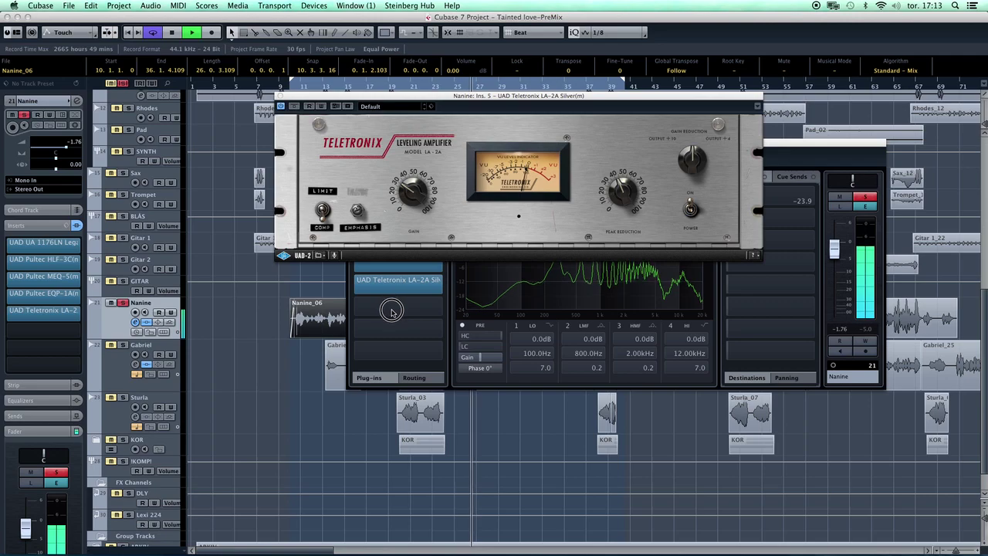
key(space)
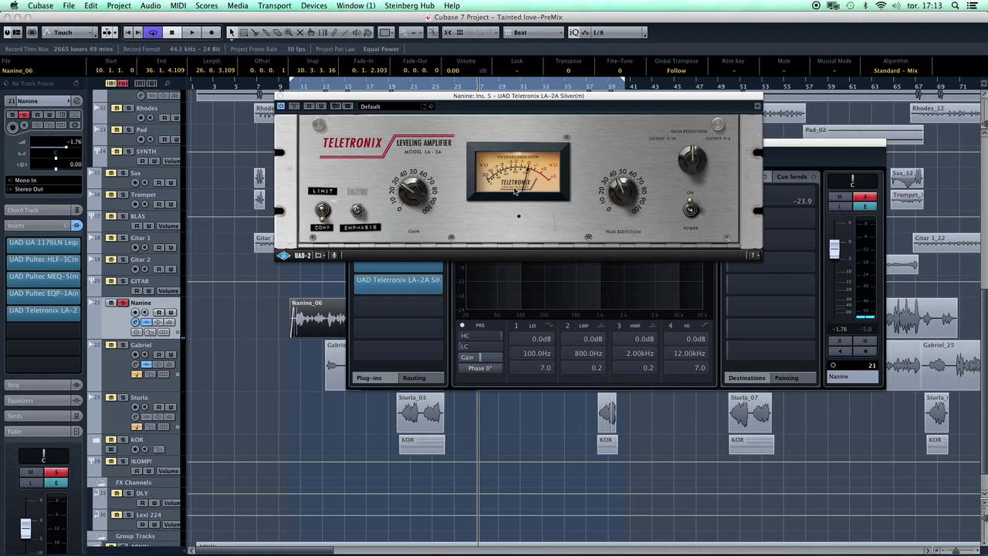
click(280, 96)
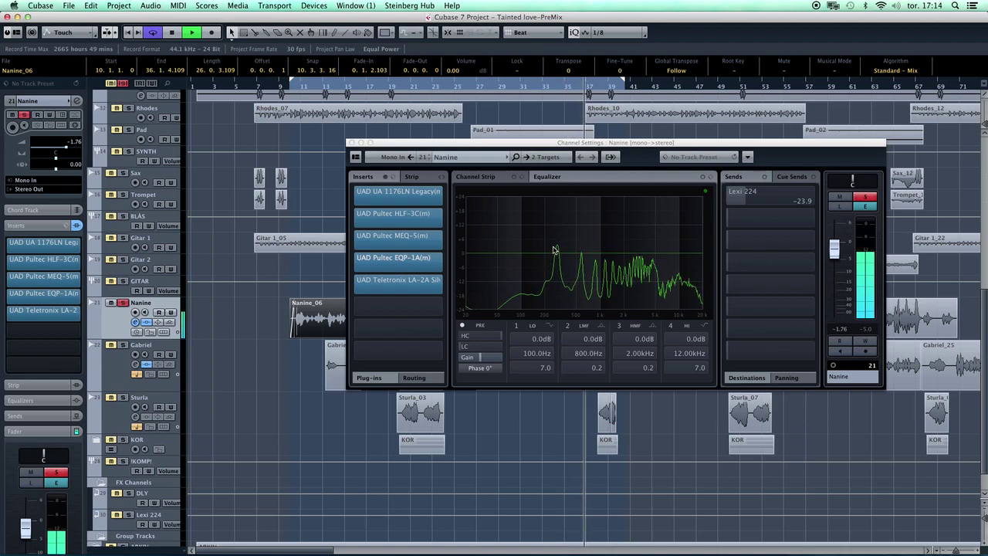
- Stop playback and load the C1 comp-sc Mono compressor into the vocal channel's sixth insert slot
key(space)
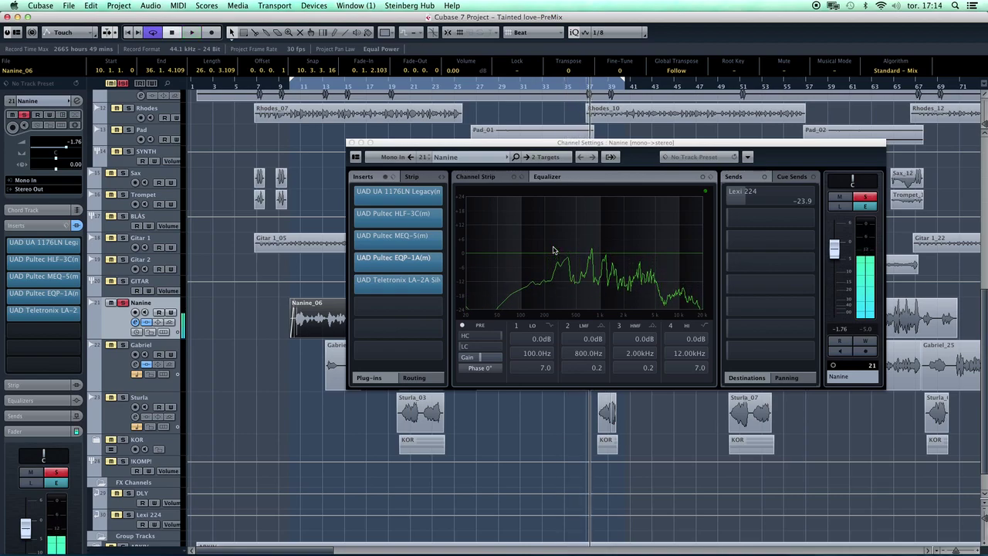
click(442, 308)
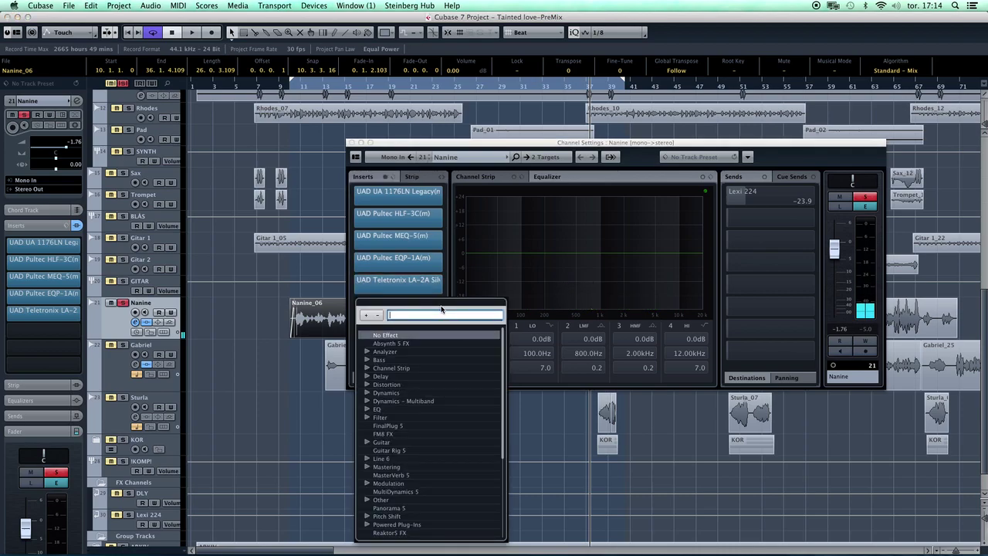
text(c)
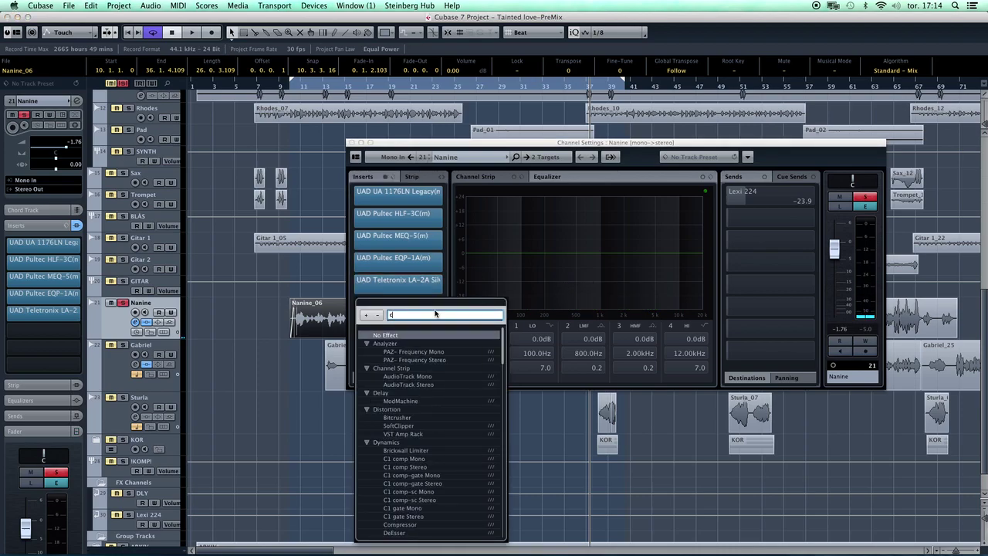
text(1)
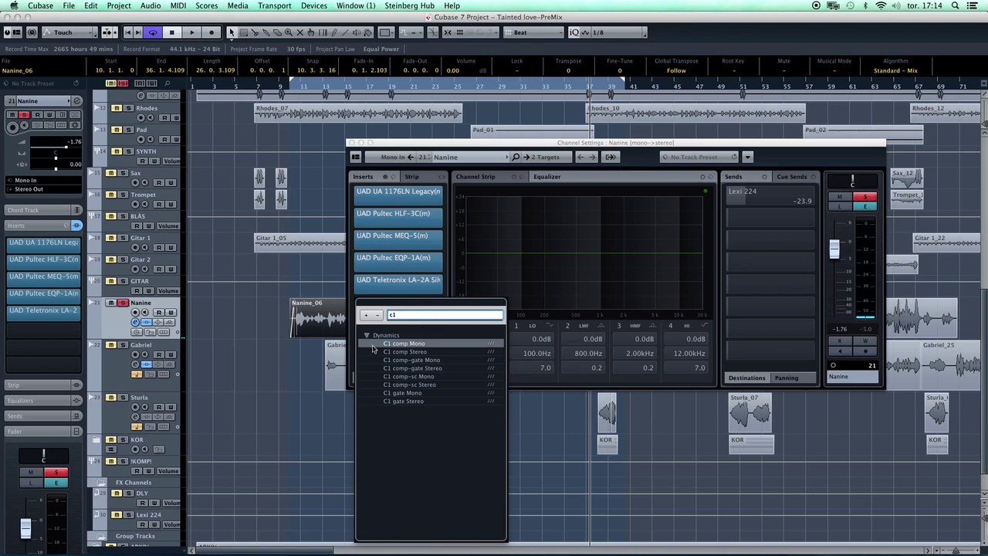
click(432, 377)
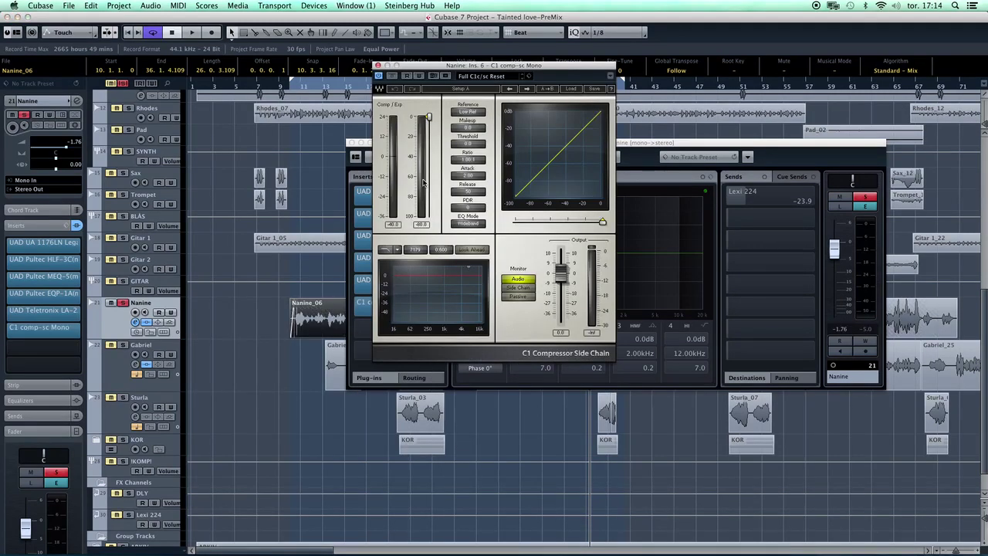
- Load the De-esser factory preset in the C1 compressor, resume playback and reposition the plug-in window
click(571, 89)
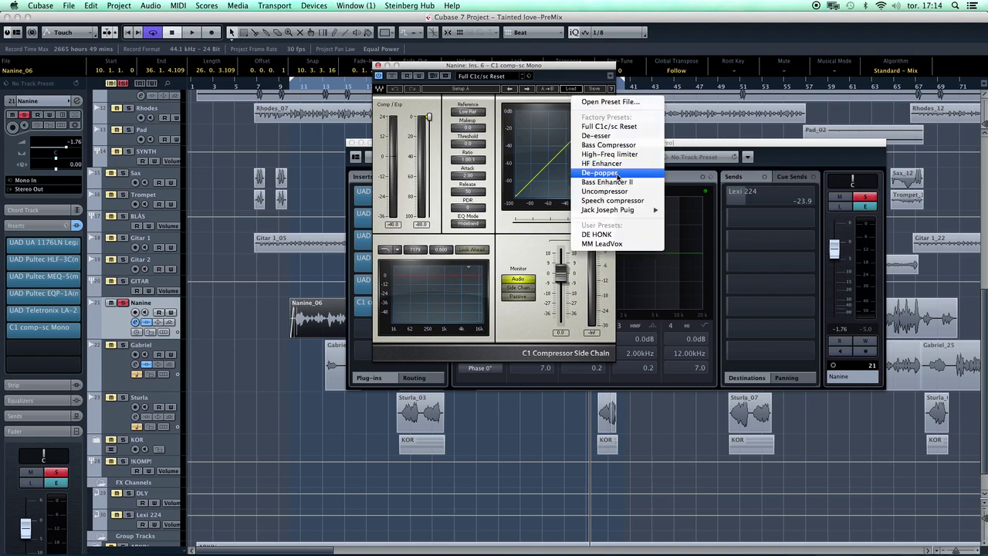
click(606, 135)
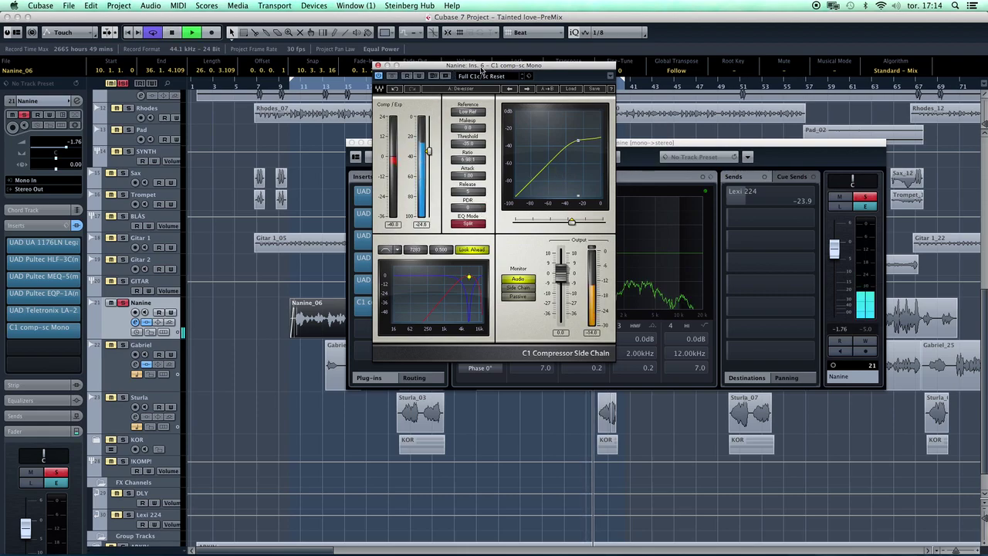
drag(494, 68, 555, 112)
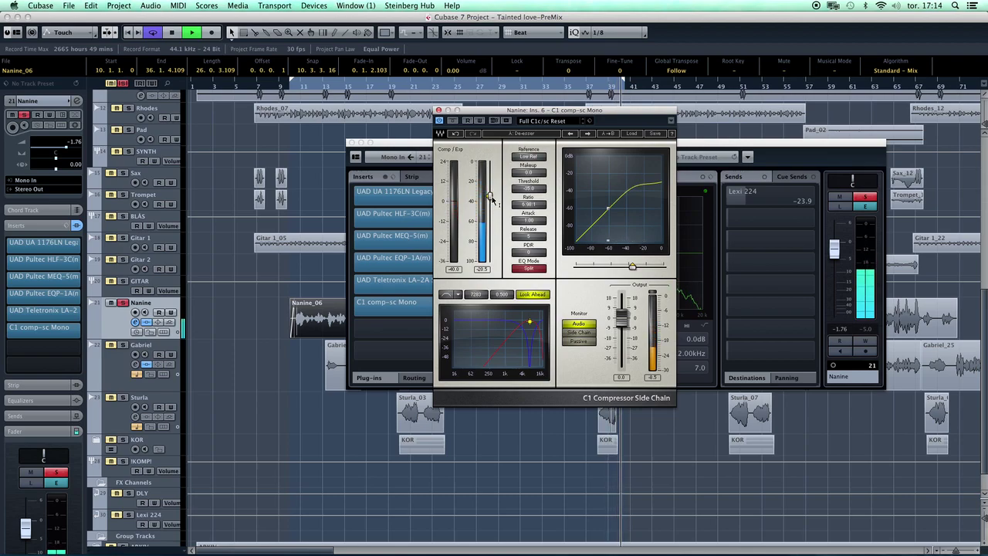
- Set the C1's threshold to -35.4, then monitor its side chain while setting the ratio to 7.12:1 and the filter frequency to about 5187 Hz
drag(514, 198, 514, 195)
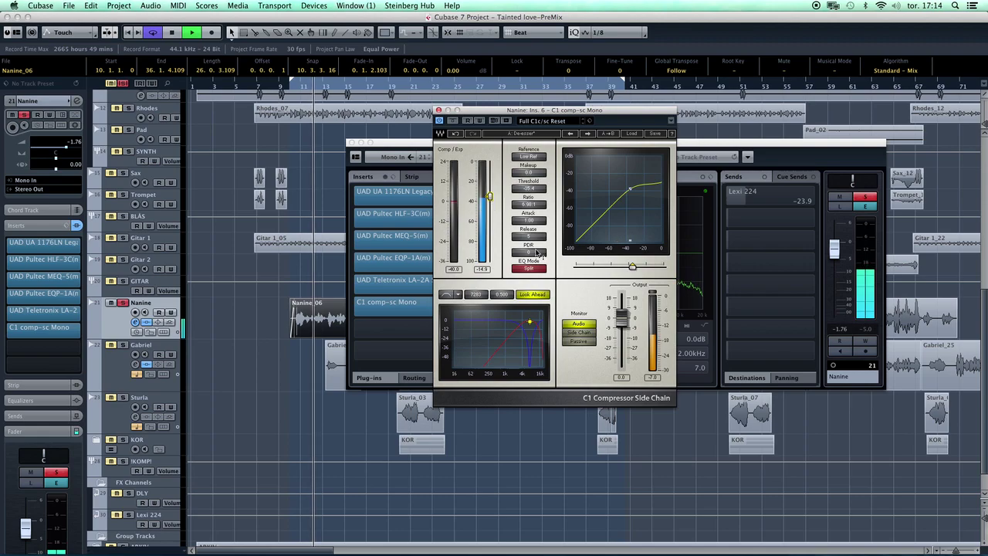
click(584, 333)
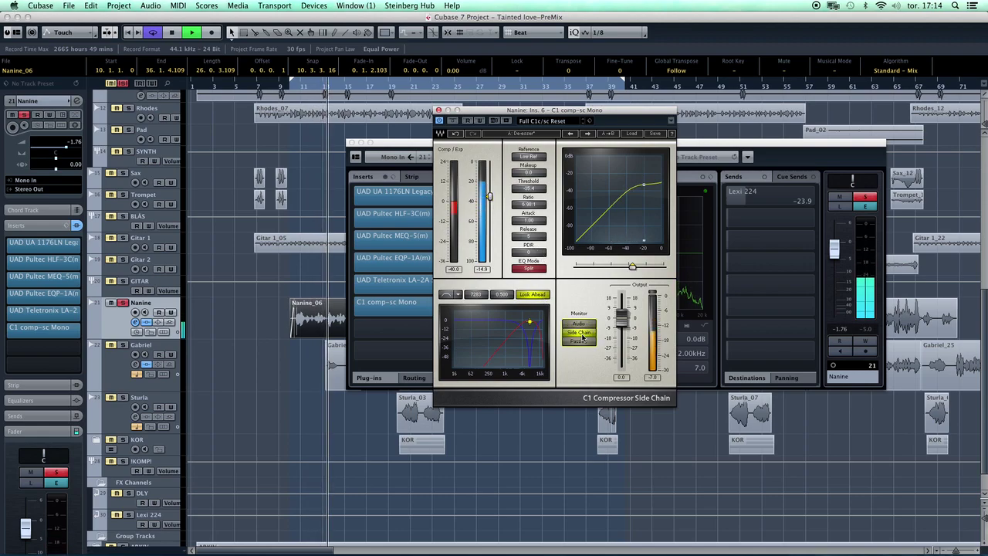
drag(538, 210, 536, 205)
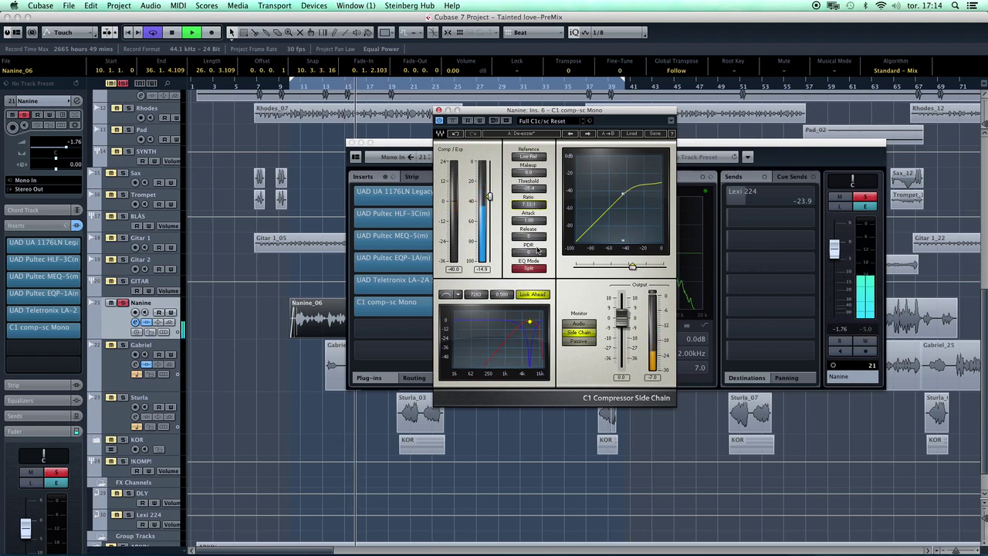
drag(529, 324, 525, 320)
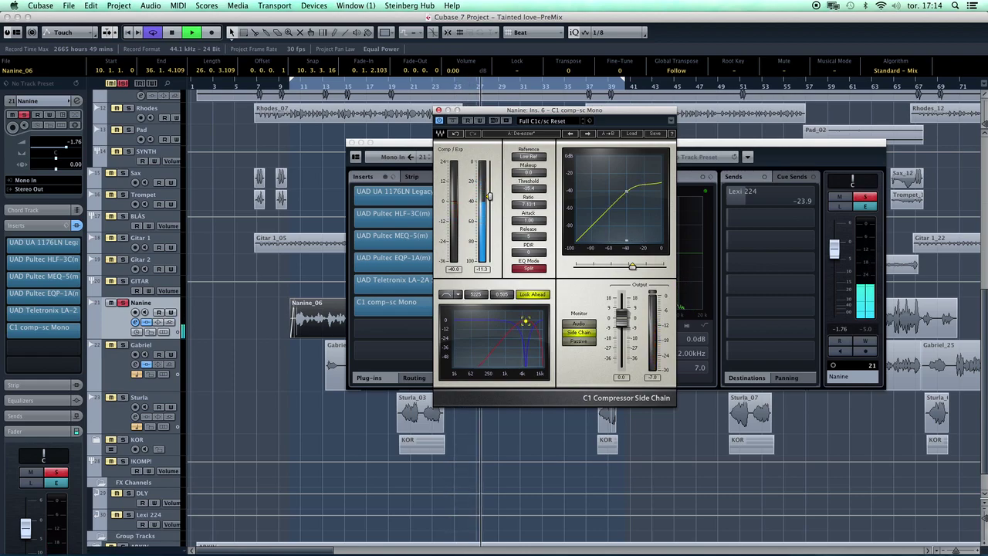
- Return the C1's monitoring to Audio and compare the vocal with and without de-essing, leaving the plug-in active
click(578, 324)
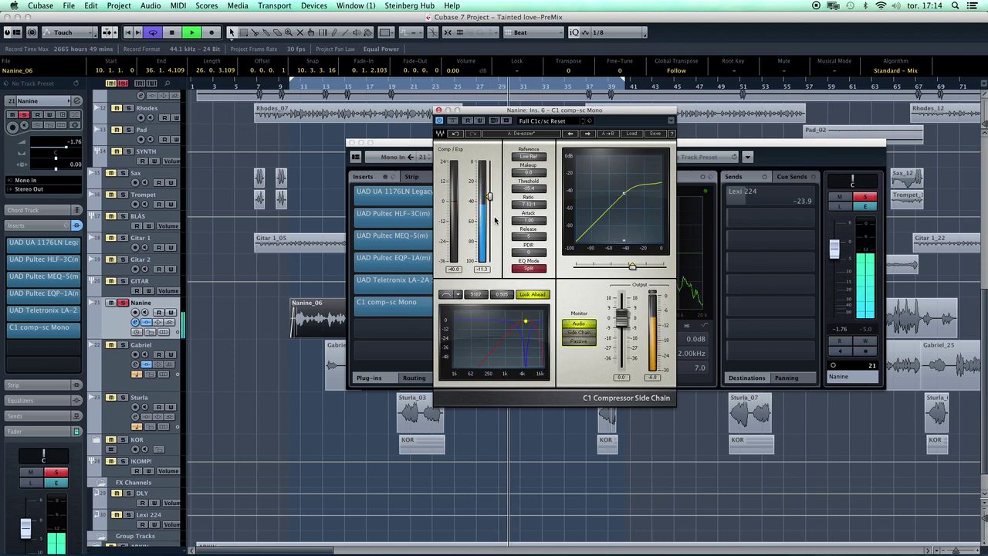
click(454, 123)
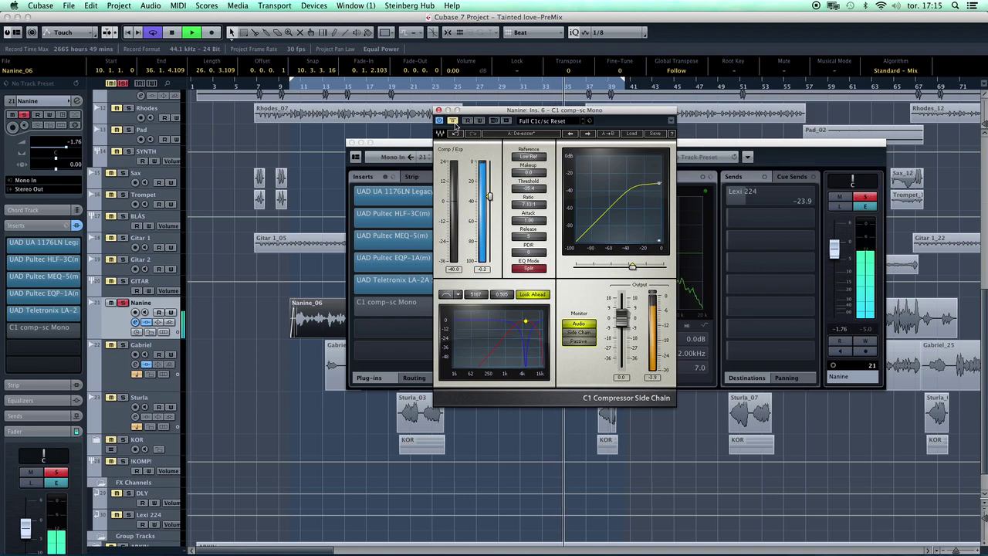
click(453, 121)
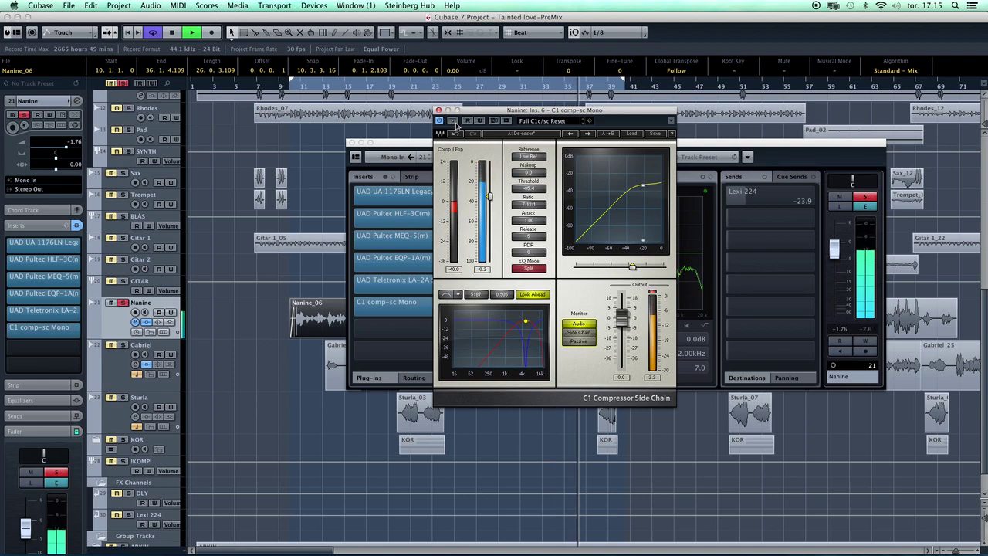
- Raise the C1 compressor's threshold to -25.4 and reset its output peak reading during playback
key(space)
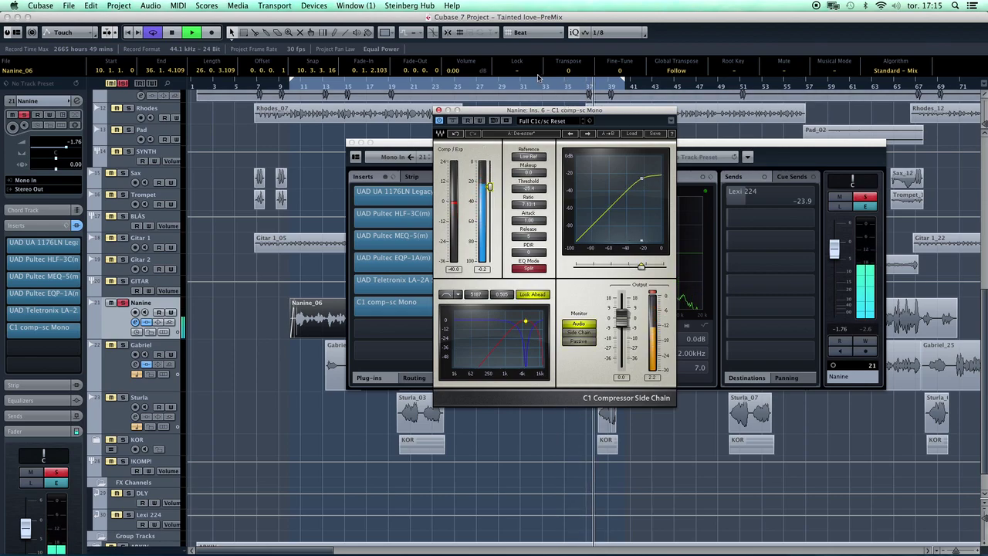
click(654, 298)
click(463, 122)
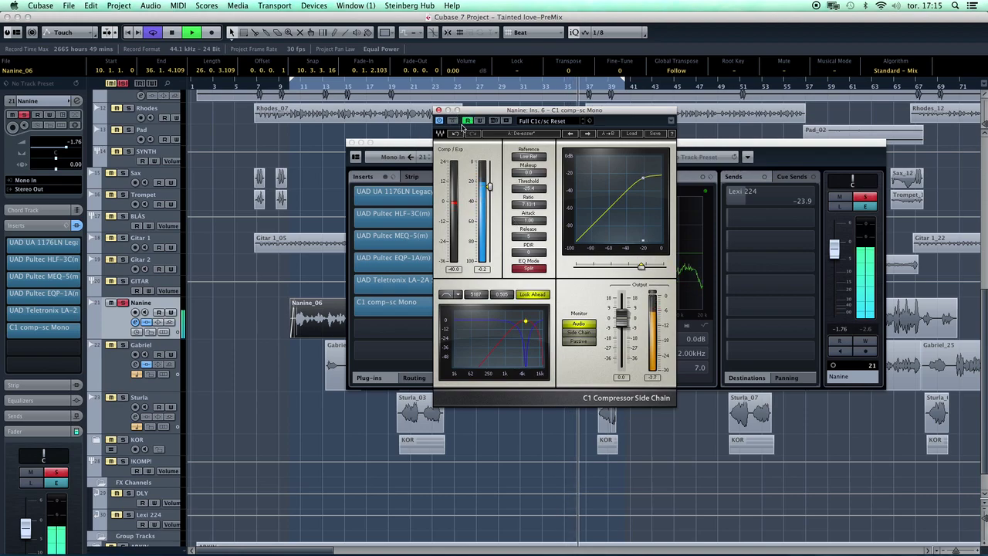
- Compare the vocal with the C1 bypassed and active from about bar 33, leave it active, and close the plug-in
click(452, 121)
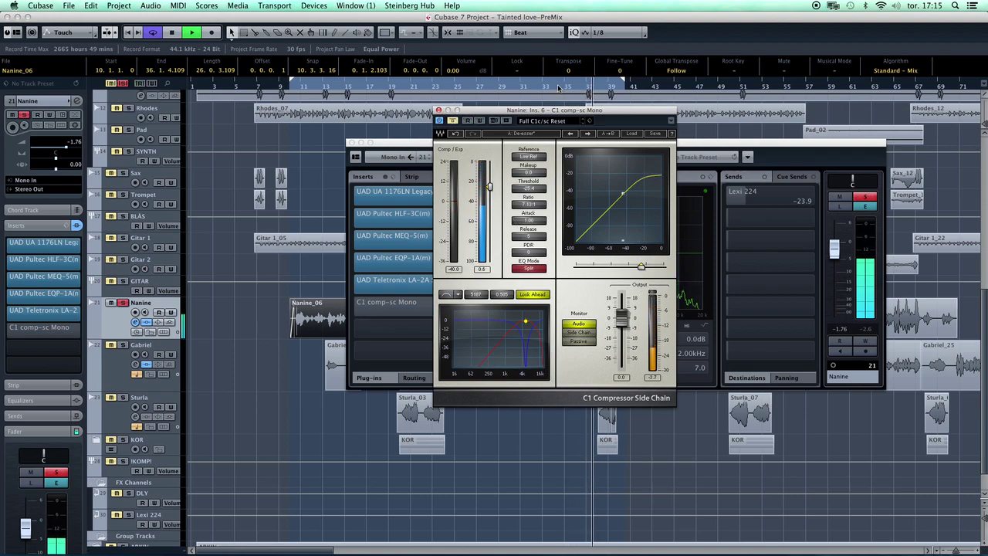
key(space)
click(557, 88)
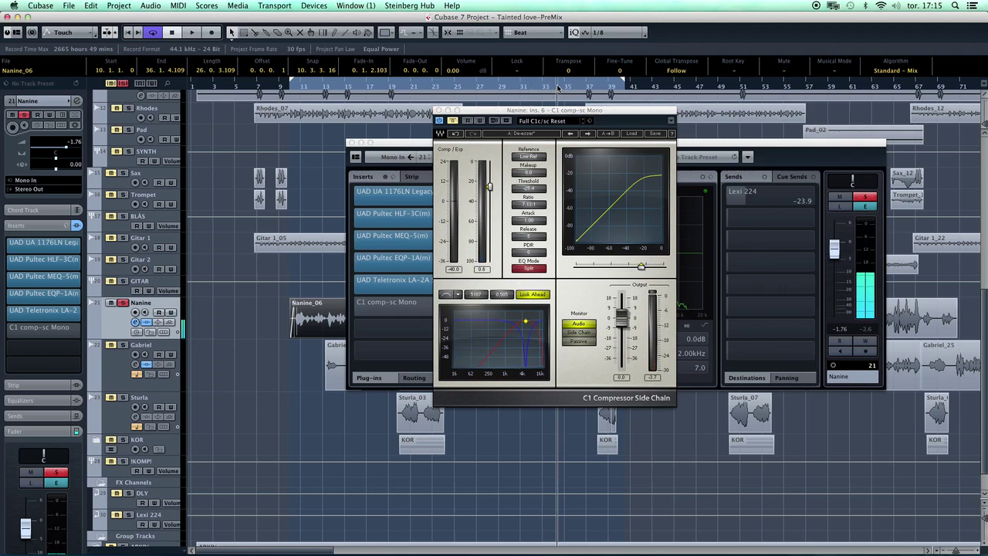
key(space)
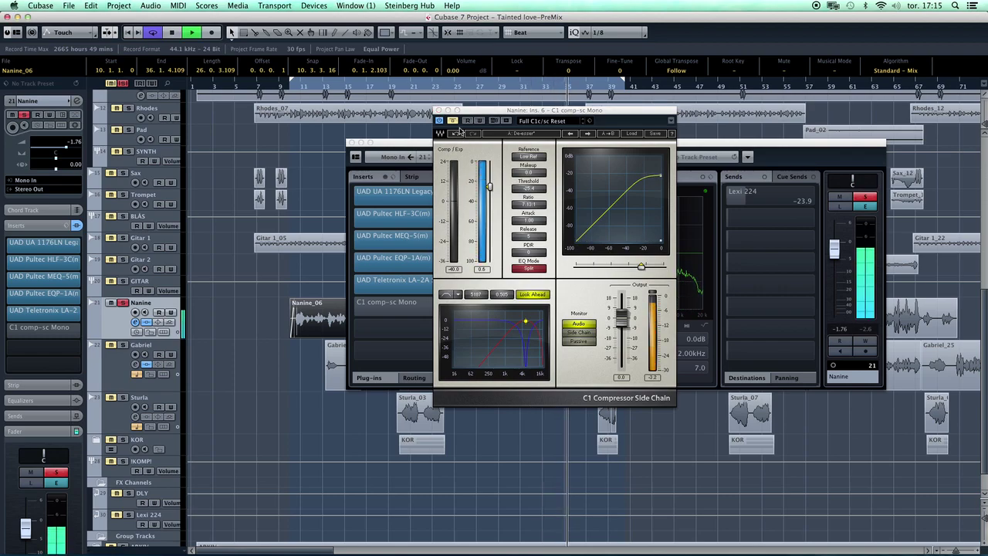
click(454, 121)
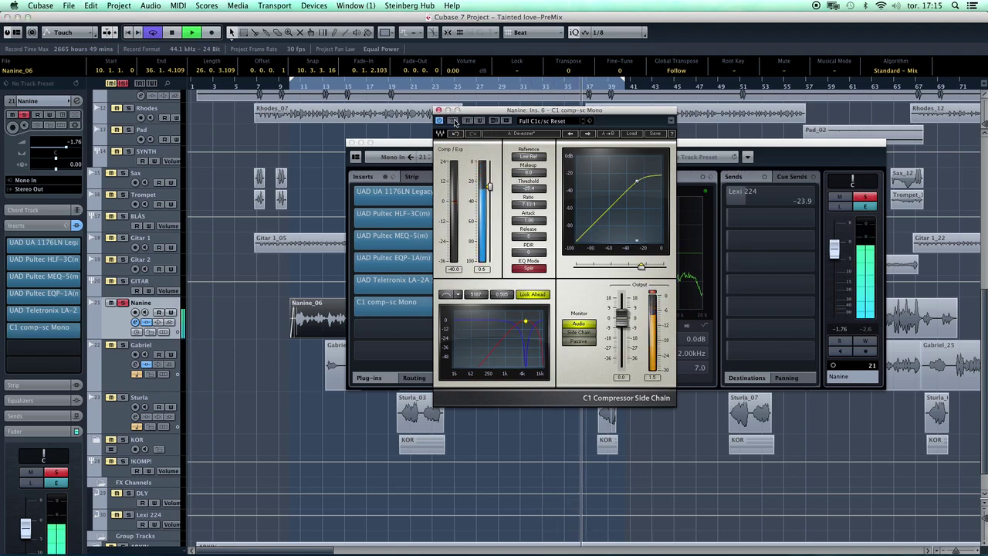
key(space)
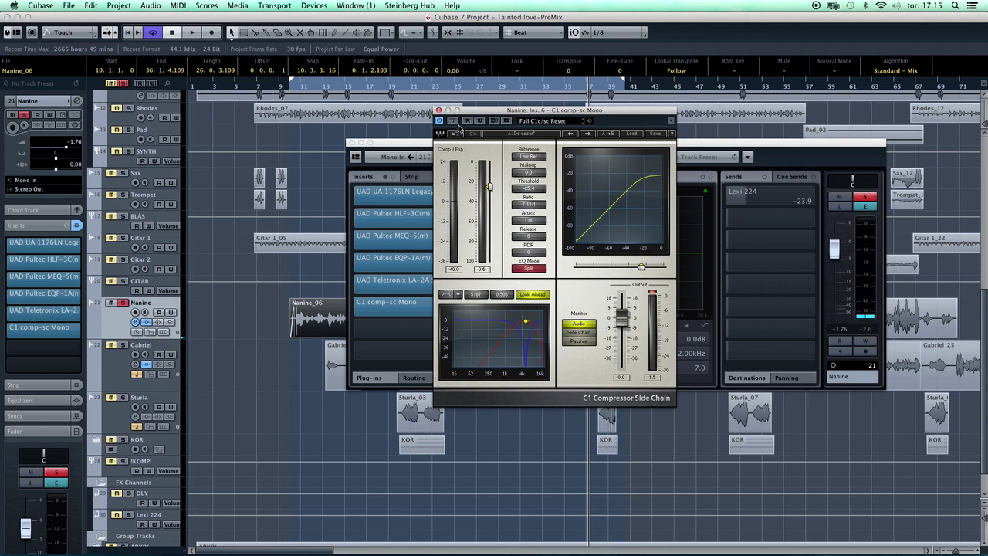
click(438, 111)
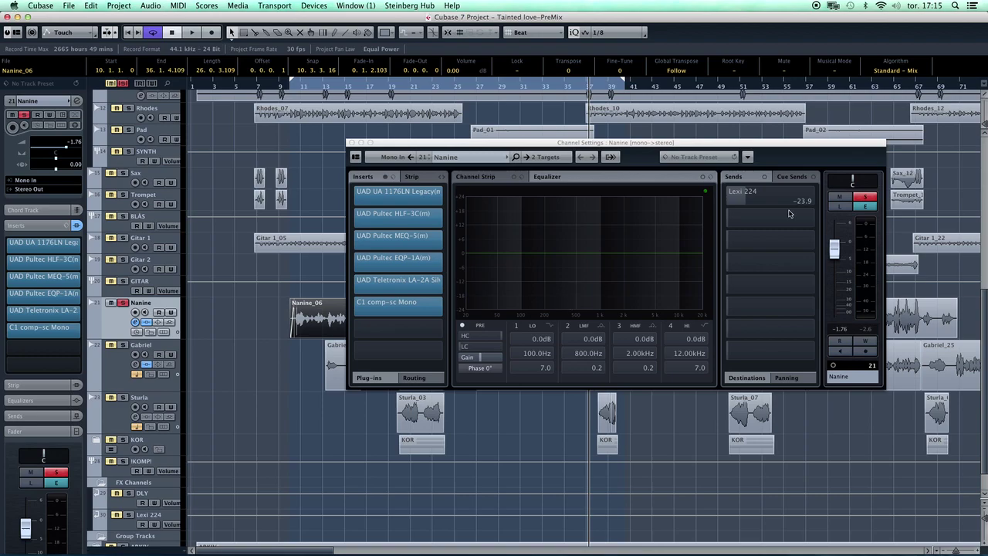
- Activate the vocal channel's Lexi 224 send, re-solo the channel and raise the send level to -7.49 during playback
click(871, 200)
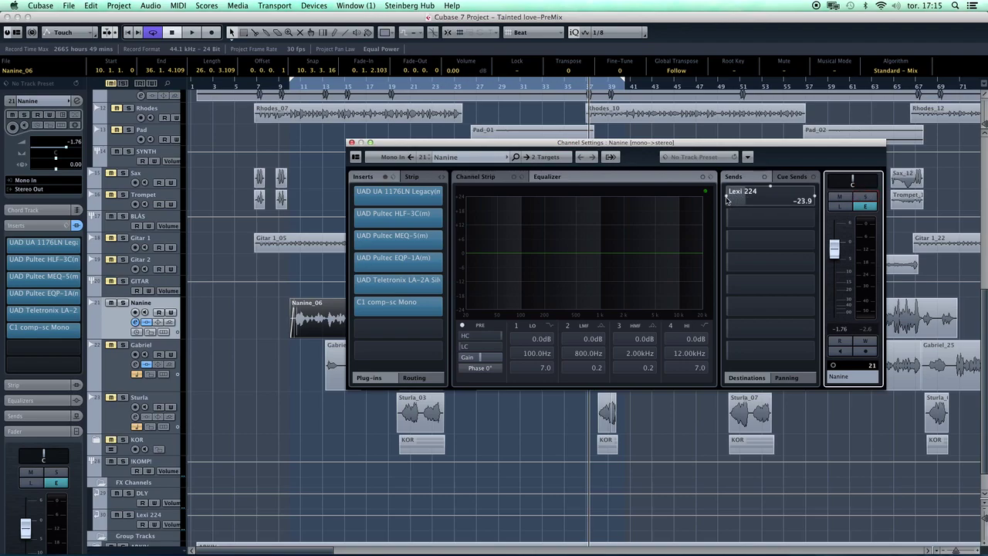
click(727, 196)
click(868, 198)
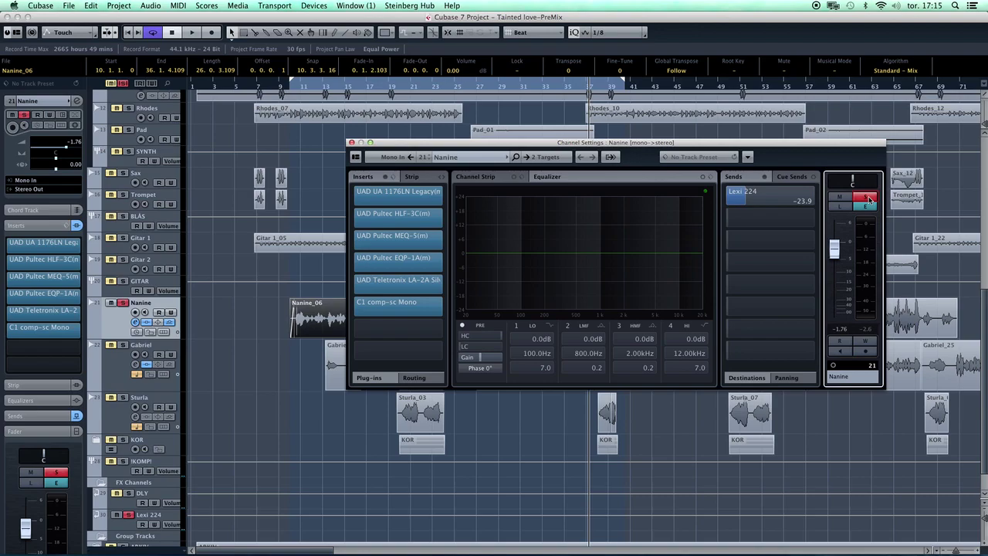
key(space)
drag(760, 199, 774, 199)
click(761, 199)
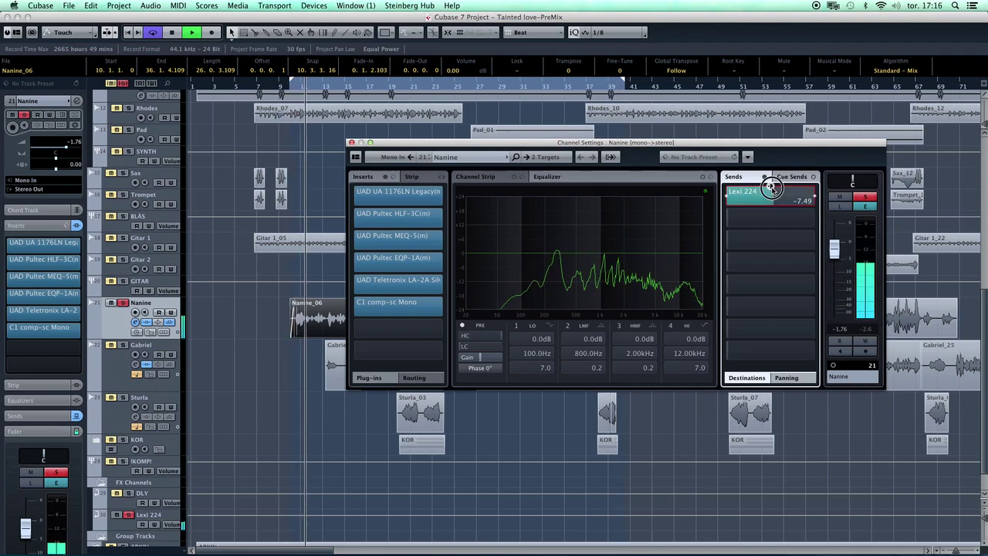
- Open the Lexicon 224 reverb from the send, move its window into clear view and load the Kevin Killen-Vox Plate preset
click(770, 200)
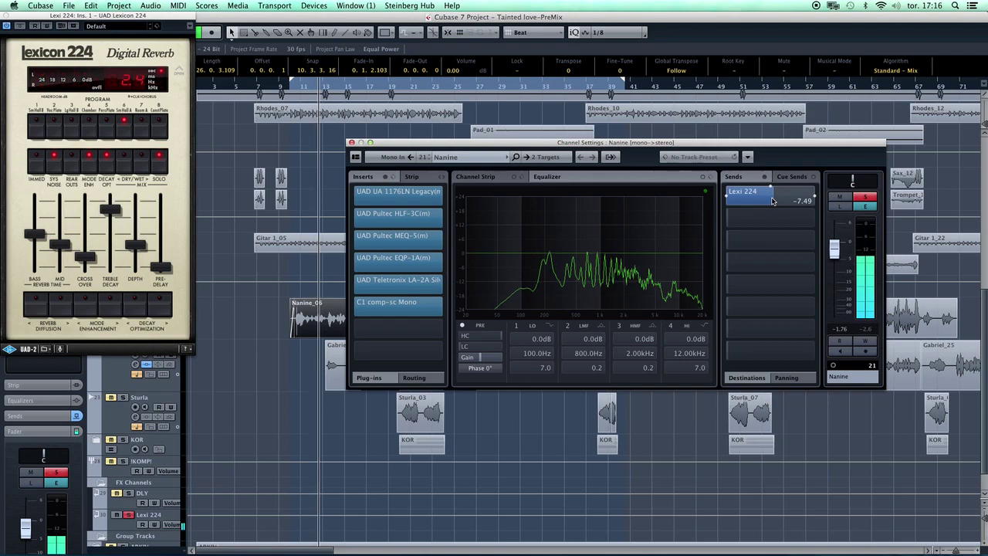
drag(133, 19, 246, 55)
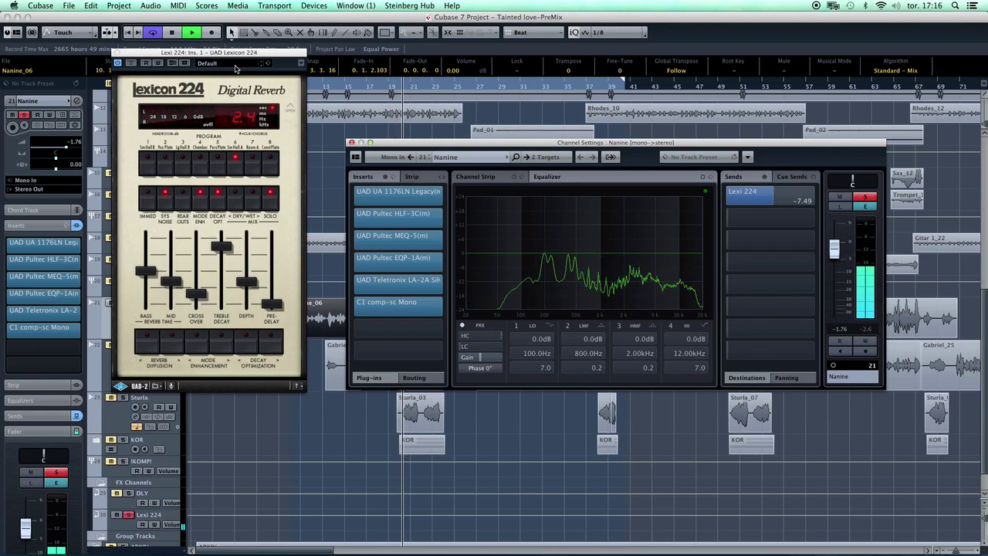
click(237, 67)
click(237, 65)
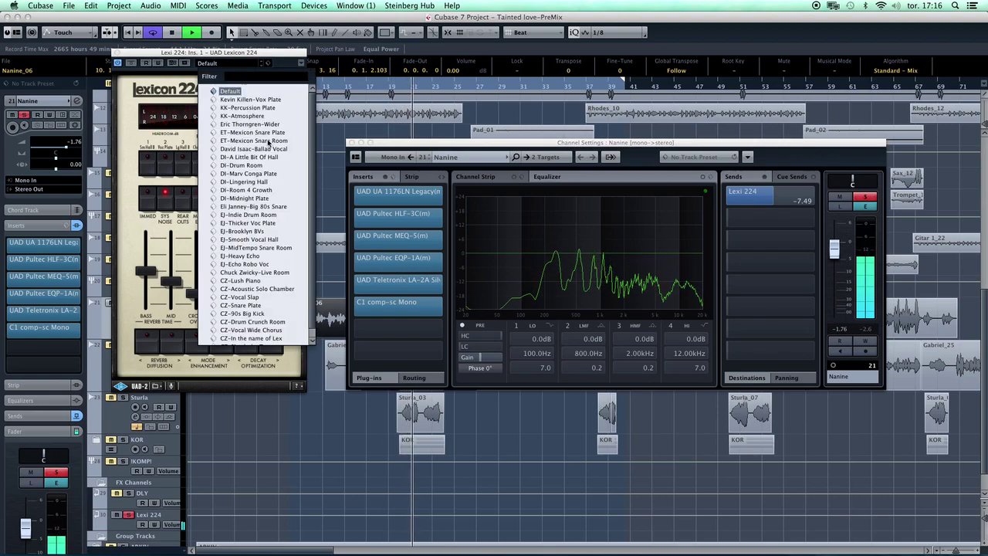
click(264, 99)
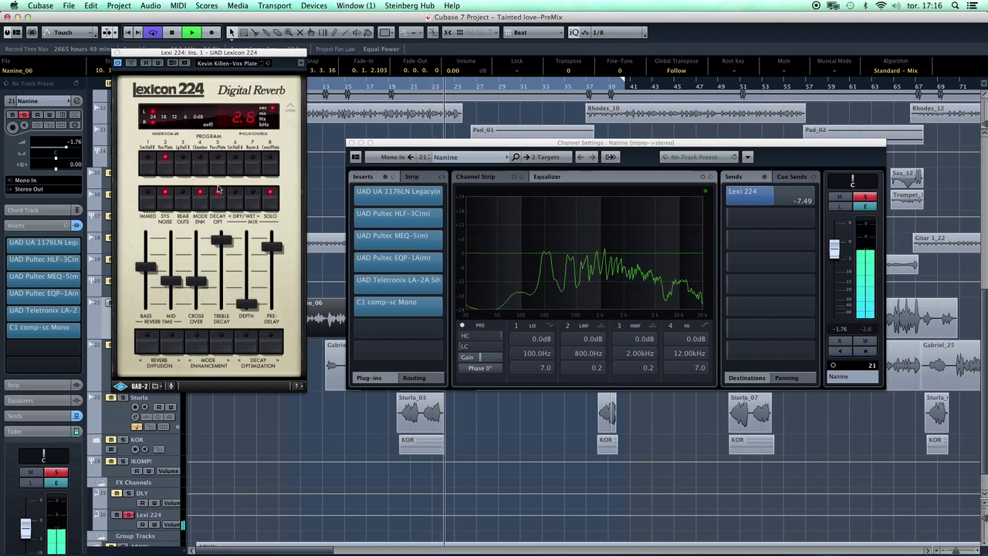
- Set the Lexicon 224's treble decay to 5.90 kHz and its pre-delay to 107 ms
key(space)
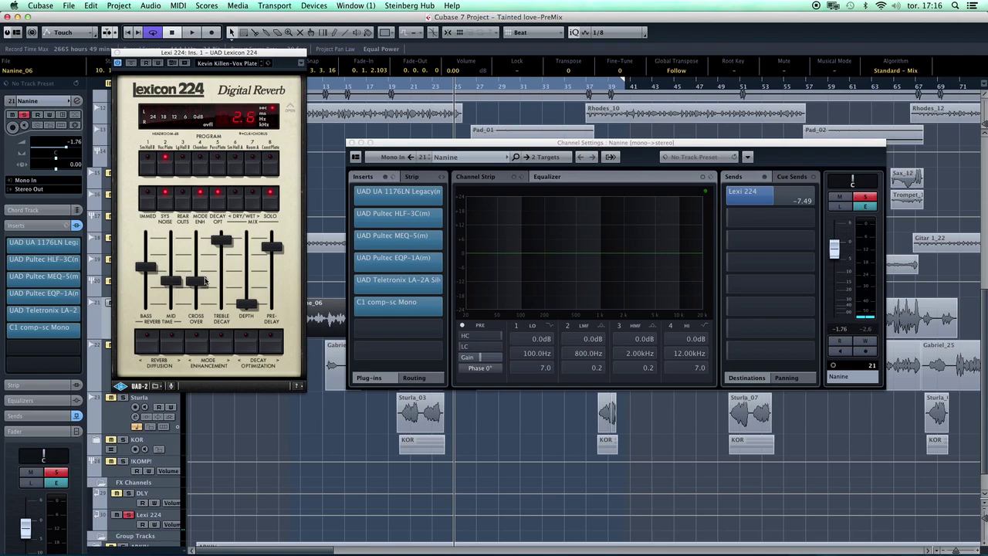
drag(221, 241, 224, 253)
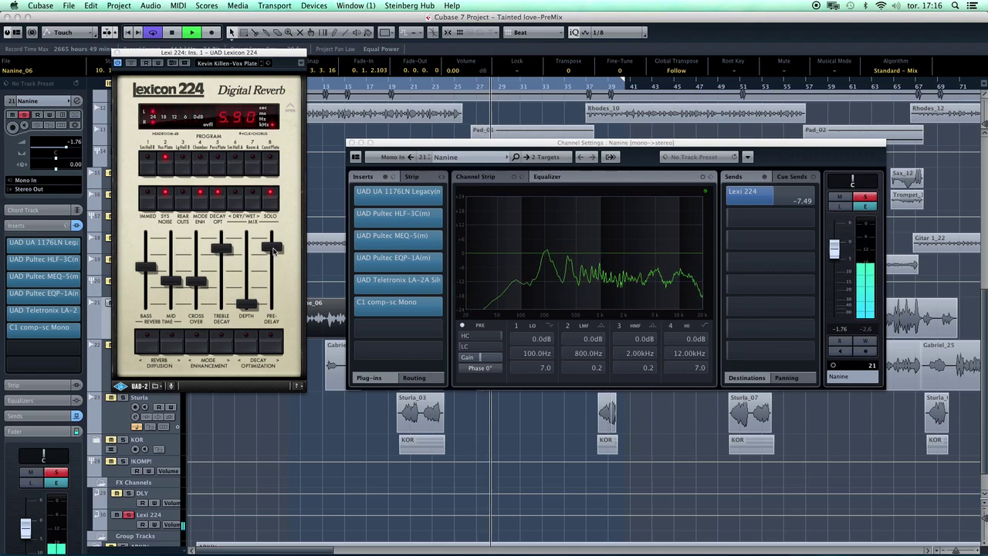
drag(274, 249, 274, 233)
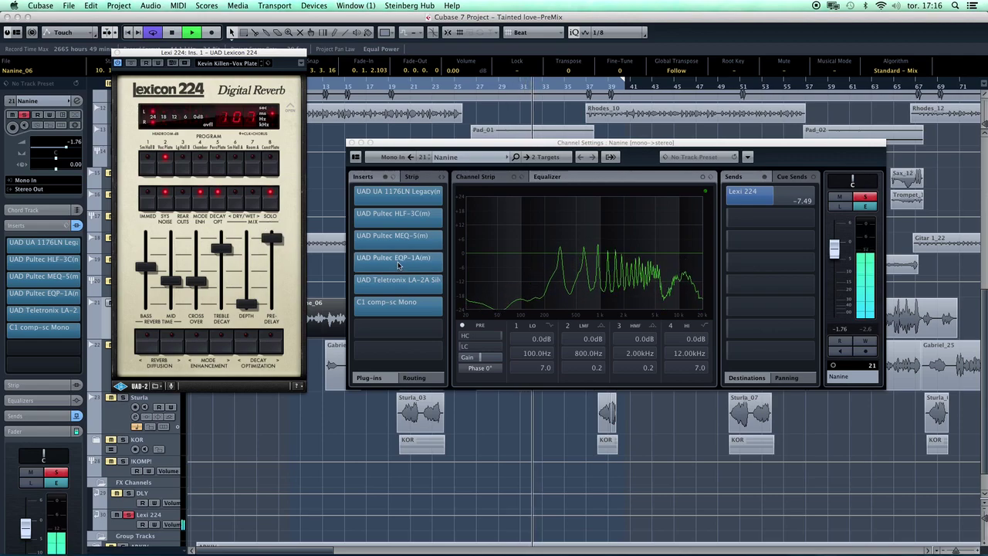
- Raise the Lexi 224 send level to 2.37 and set the reverb's pre-delay to 56 ms
click(770, 202)
drag(769, 202, 810, 201)
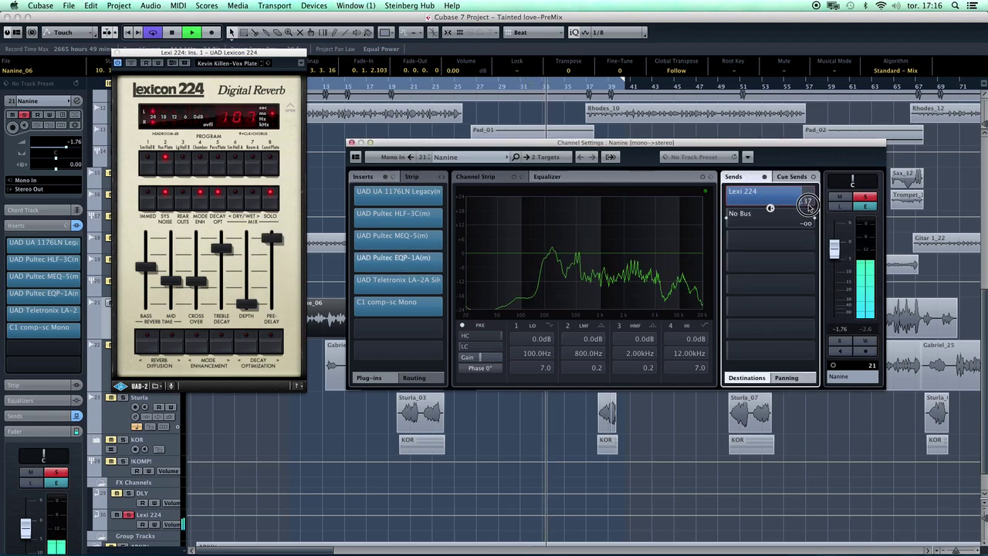
drag(273, 238, 274, 275)
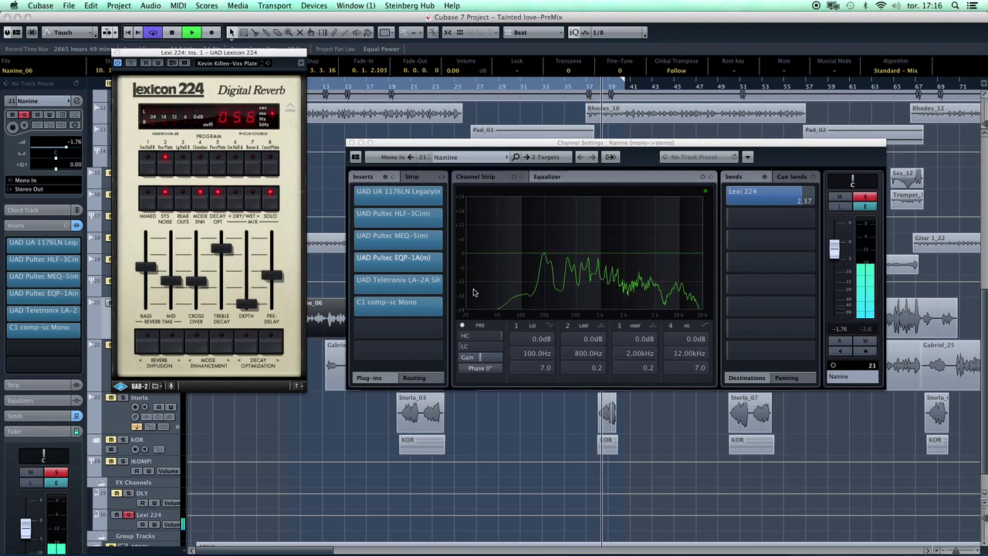
- Lower the vocal's Lexi 224 send level to -19.9 and close the reverb window
drag(795, 197, 746, 199)
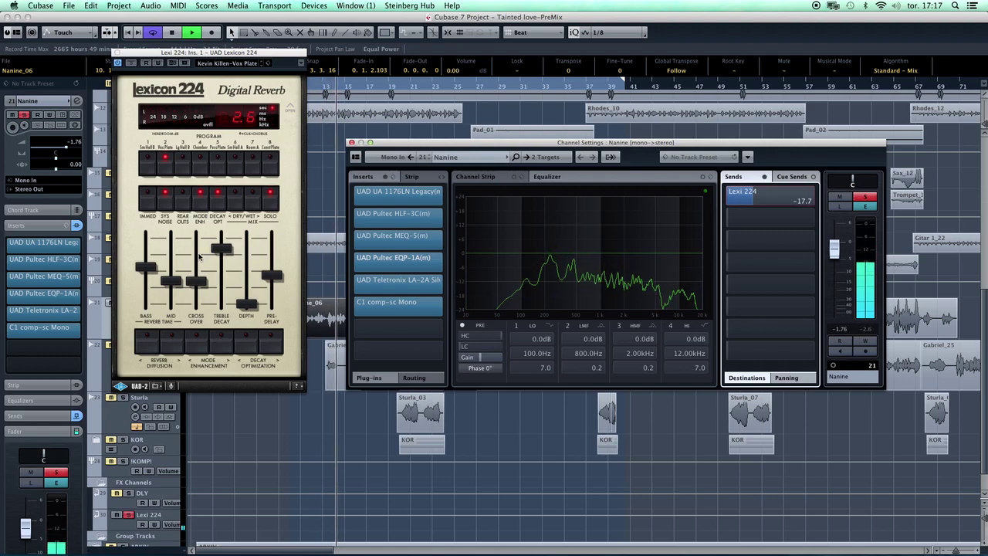
scroll(747, 202, down, 3)
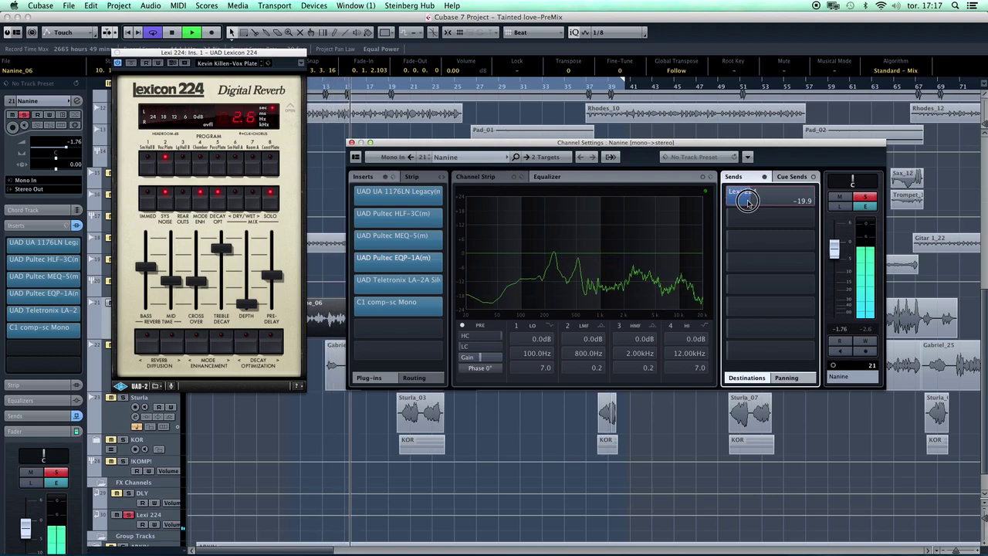
click(115, 52)
- Assign the second send to DLY, activate it, re-solo the vocal channel and set the send level to -15.0
click(814, 224)
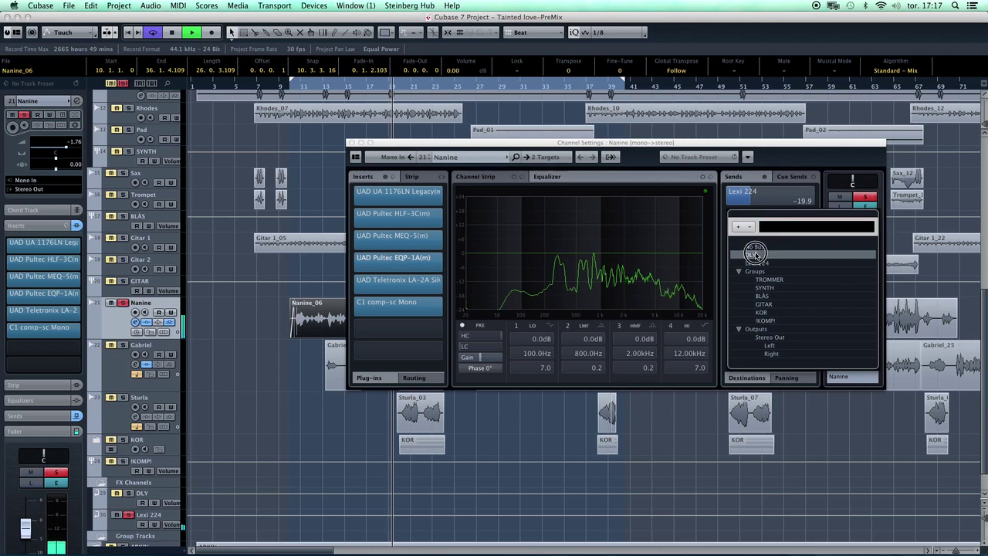
click(753, 254)
click(727, 216)
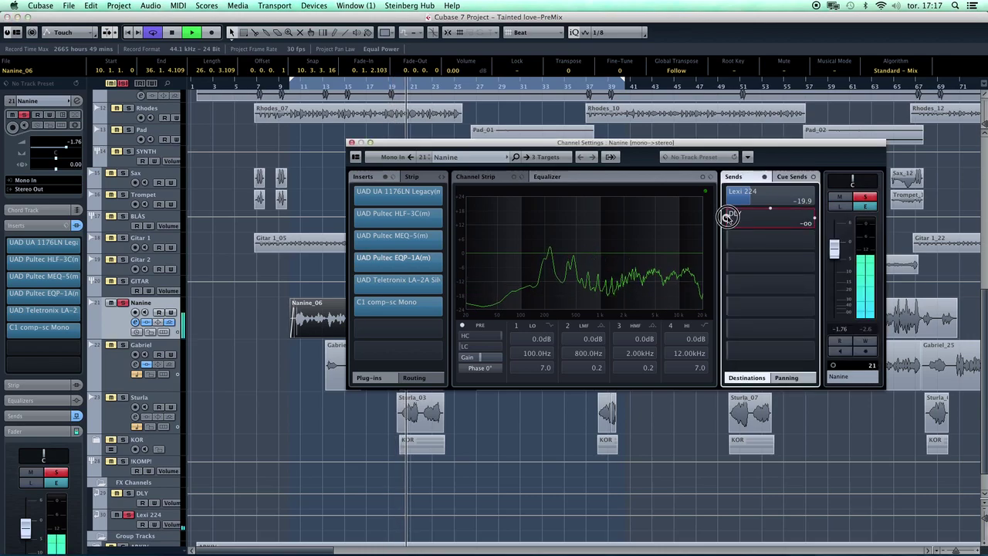
click(860, 196)
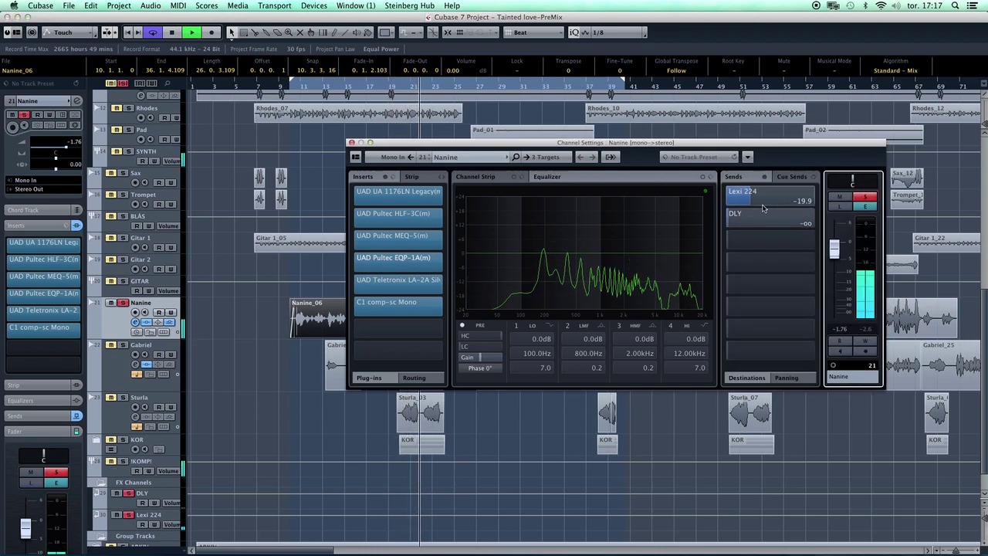
click(756, 222)
mouse_move(755, 222)
mouse_down()
mouse_move(776, 222)
mouse_move(741, 218)
mouse_up()
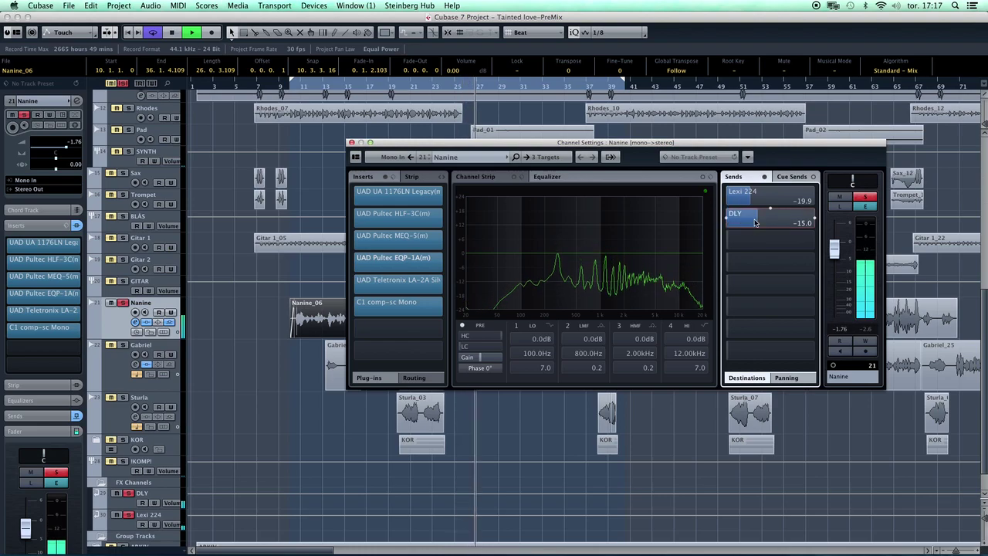
- Open the H-Delay on the DLY channel and set its delay time to 1/4 after trying 1/8
click(752, 217)
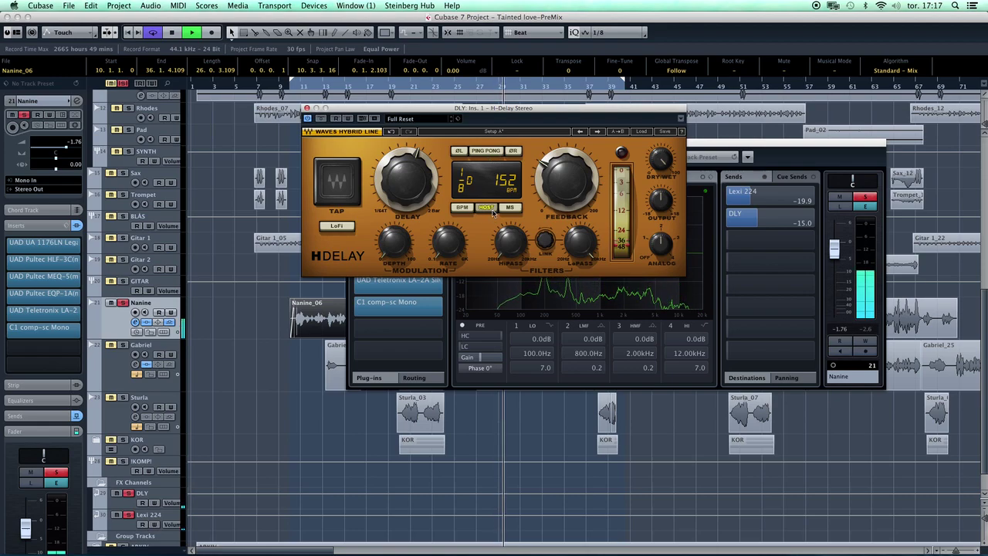
drag(424, 188, 424, 199)
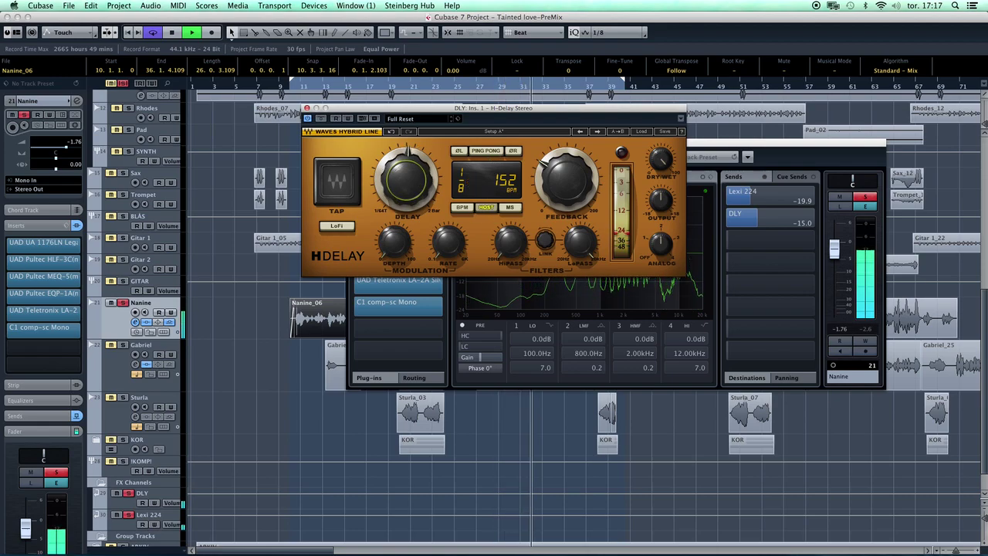
drag(425, 199, 424, 187)
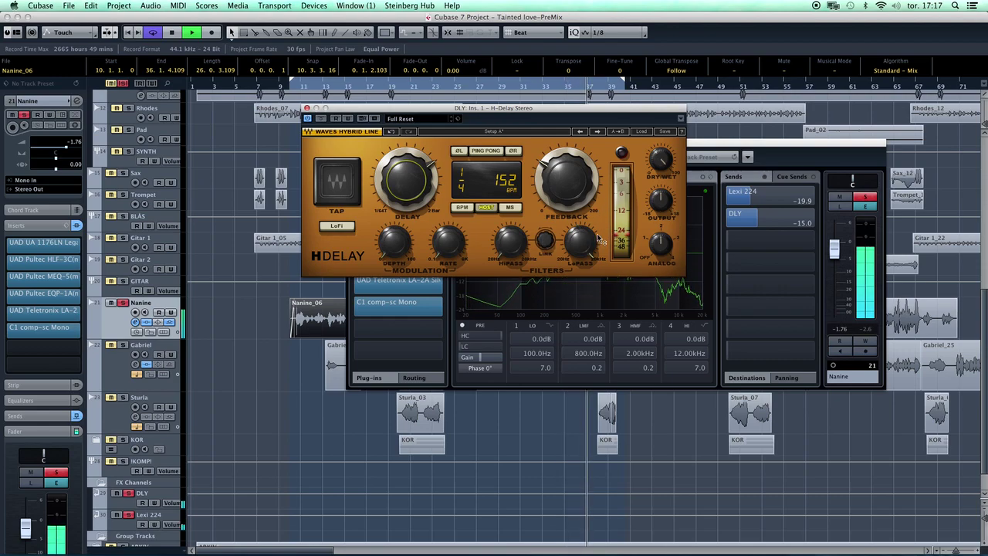
- Adjust the H-Delay's feedback and turn on its LoFi mode
drag(586, 180, 566, 174)
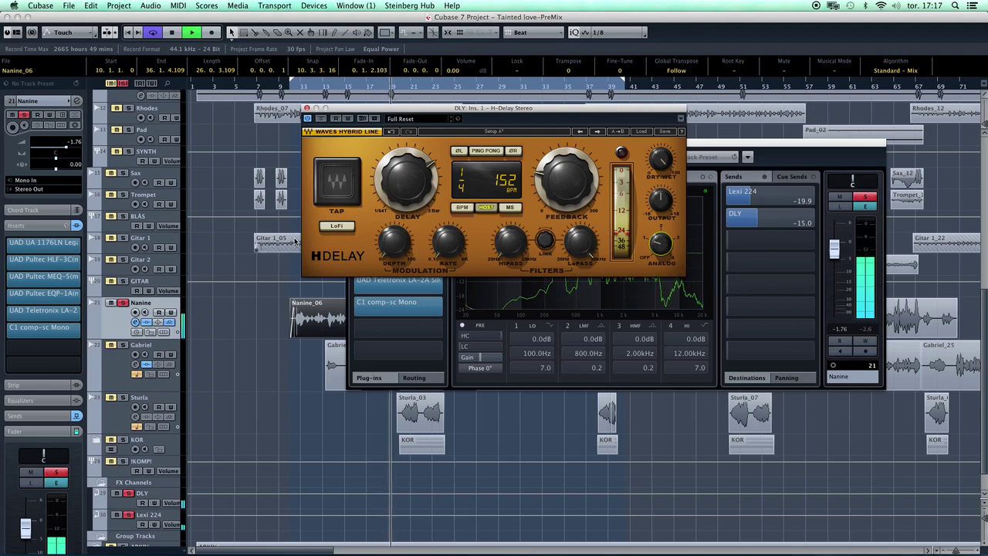
click(351, 229)
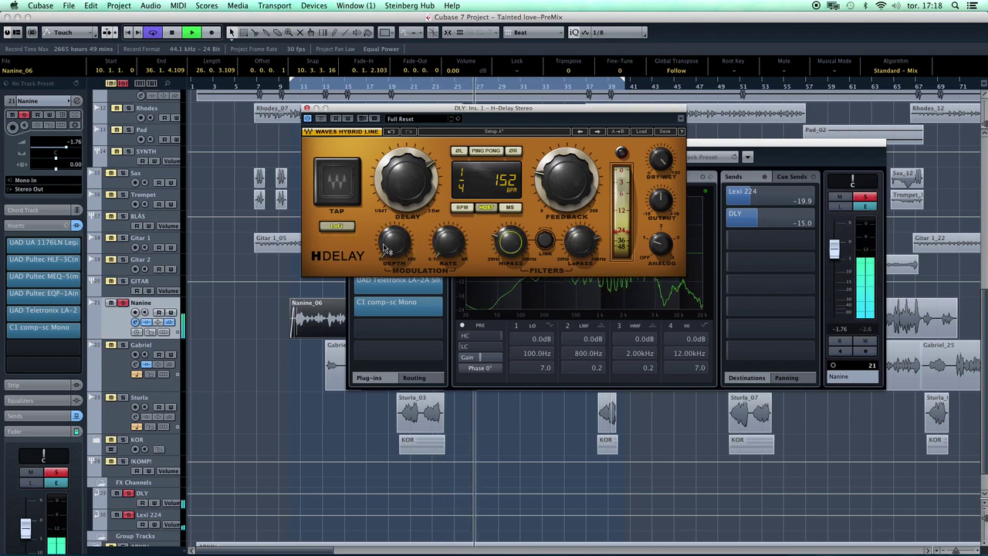
mouse_move(465, 247)
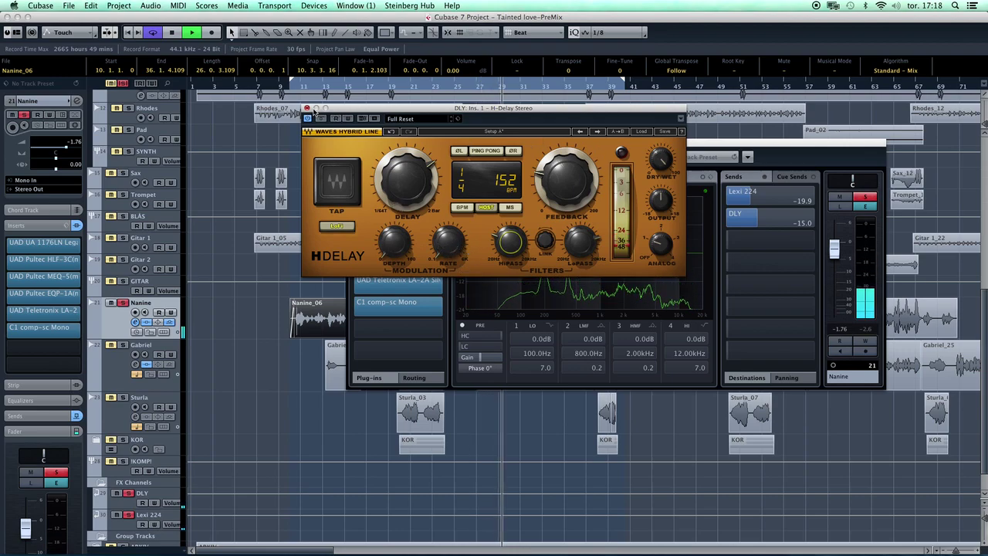
- Close the H-Delay and lower the vocal's DLY send level to -30.1
click(307, 108)
drag(752, 219, 735, 221)
- Set the C1 de-esser's threshold to -27.7, close it and unsolo the vocal channel to hear it in the mix
click(386, 301)
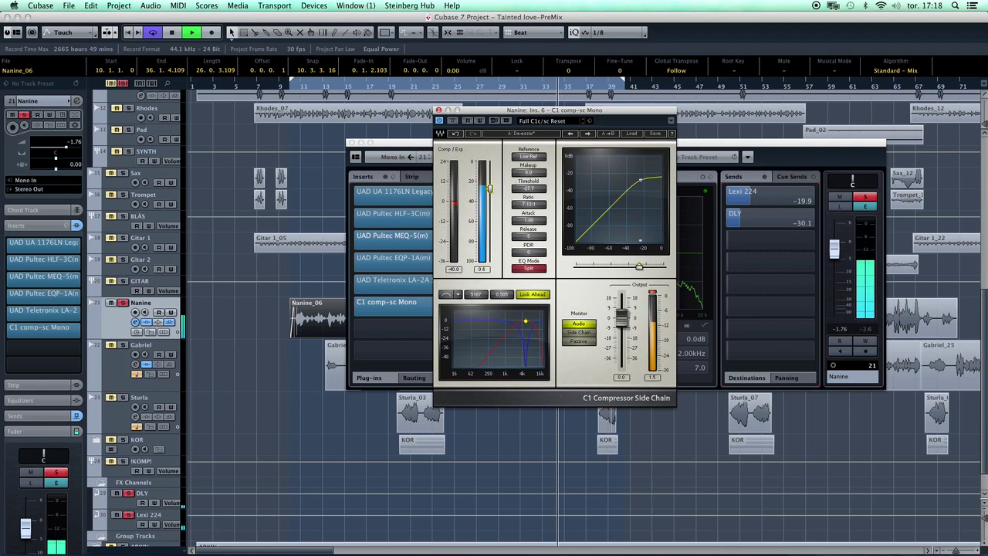
click(438, 109)
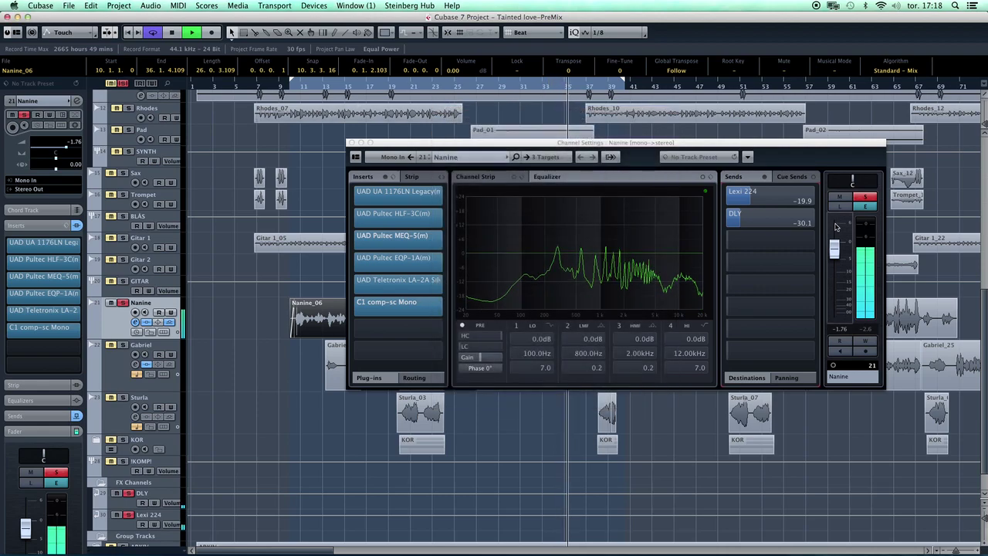
click(865, 196)
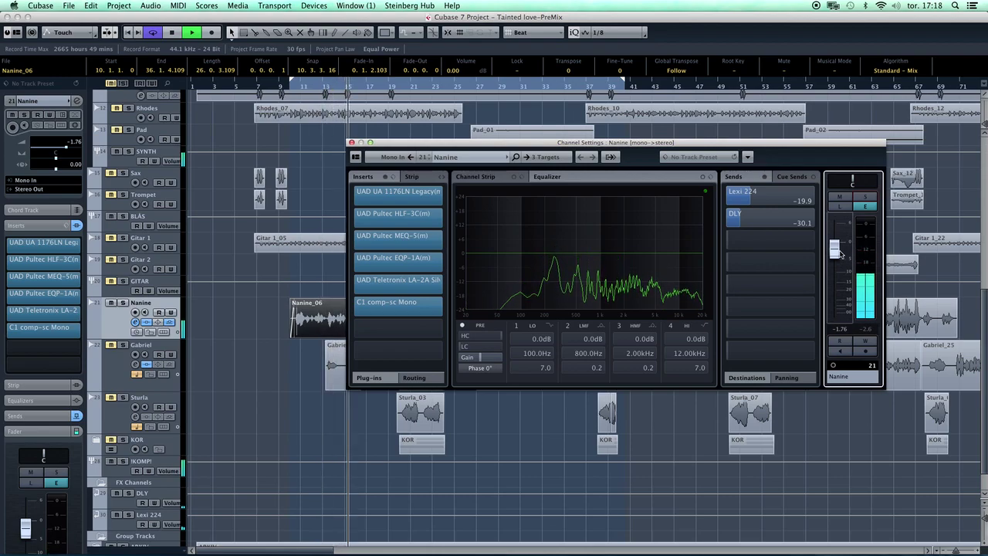
- Stop playback, close the solo vocal's channel settings and deselect its clips
key(space)
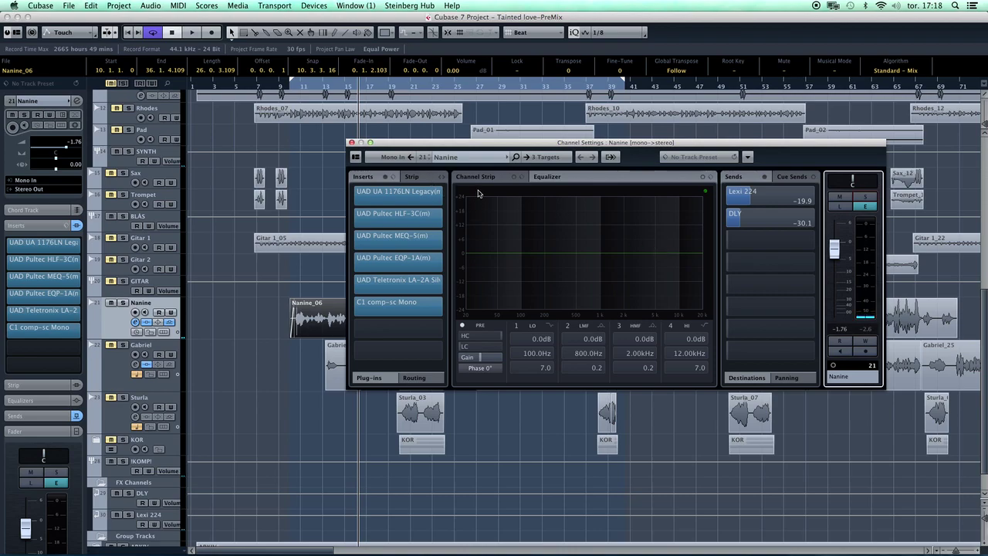
click(352, 142)
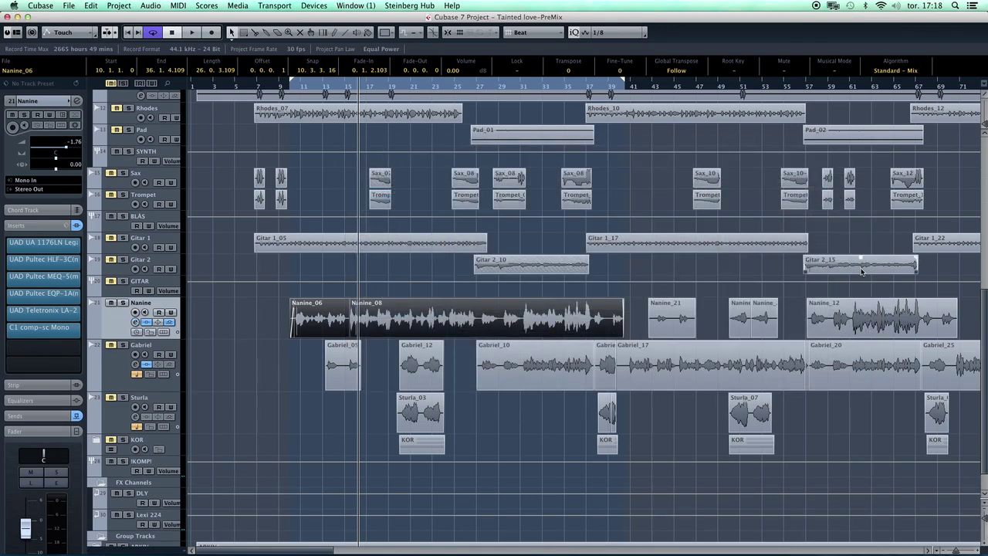
click(863, 242)
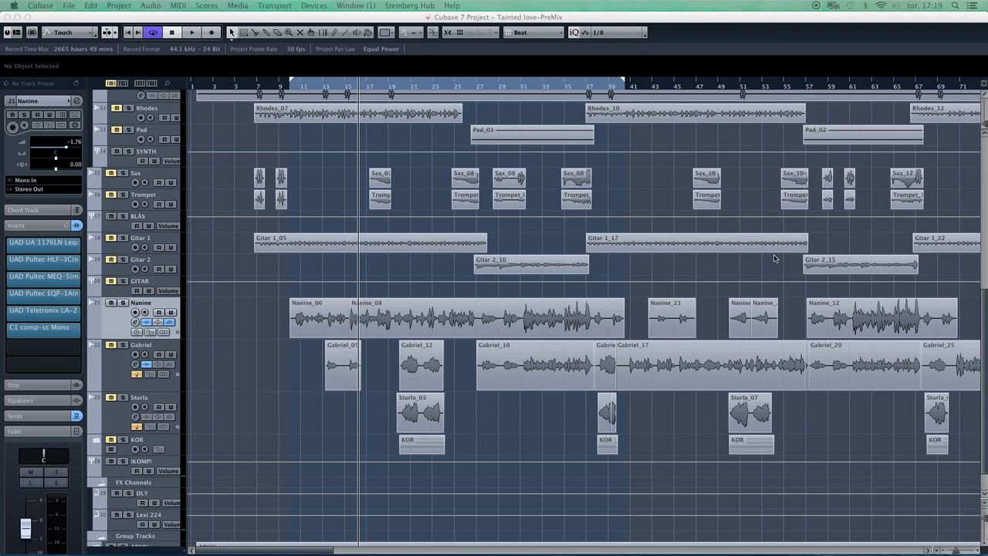
- Add a stereo FX channel track with the UAD Lexicon 224 as its effect
key(f)
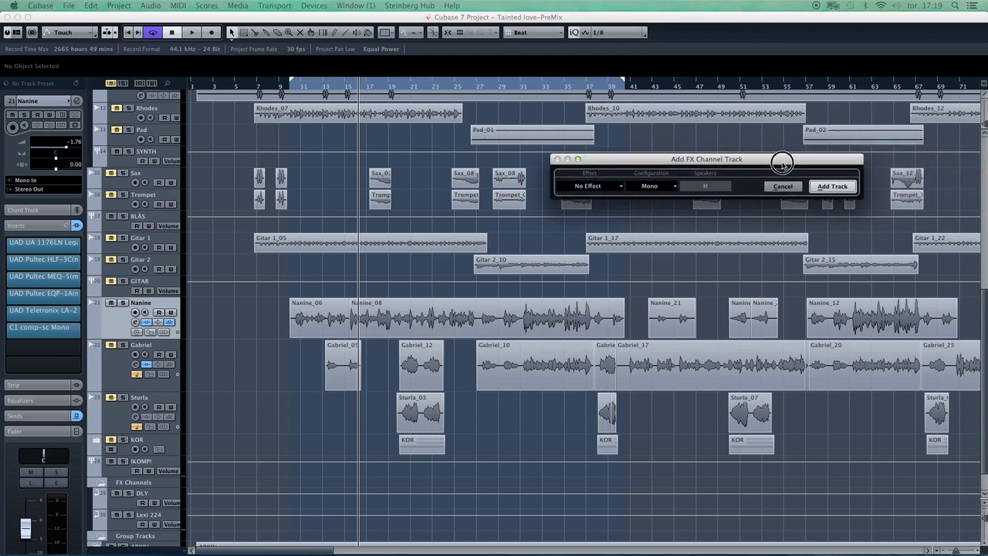
click(662, 186)
click(651, 195)
click(619, 189)
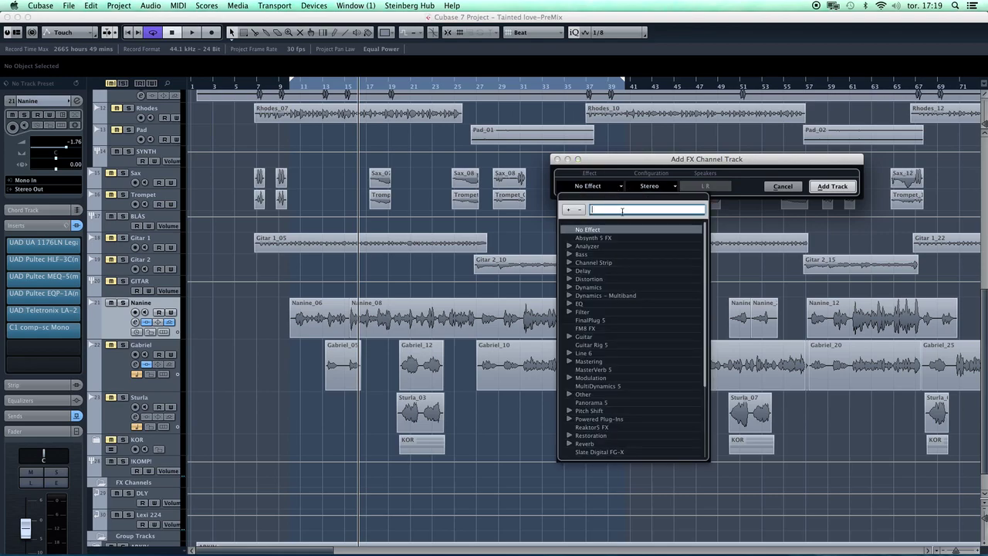
text(224)
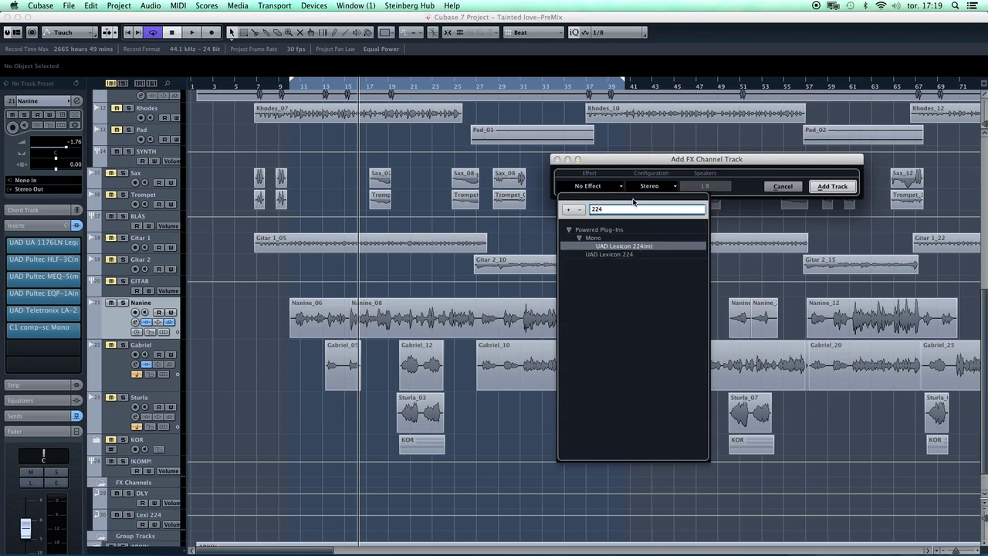
click(624, 256)
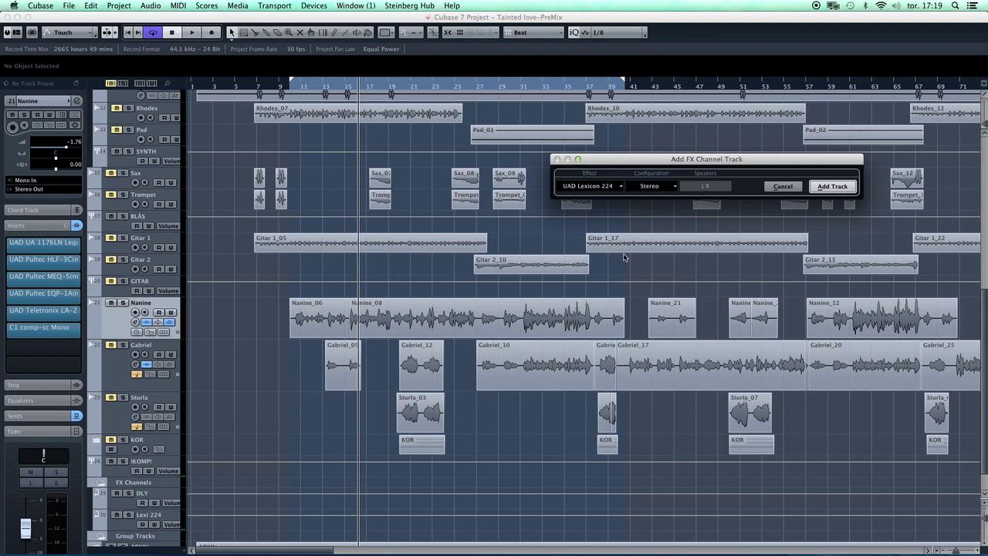
click(832, 186)
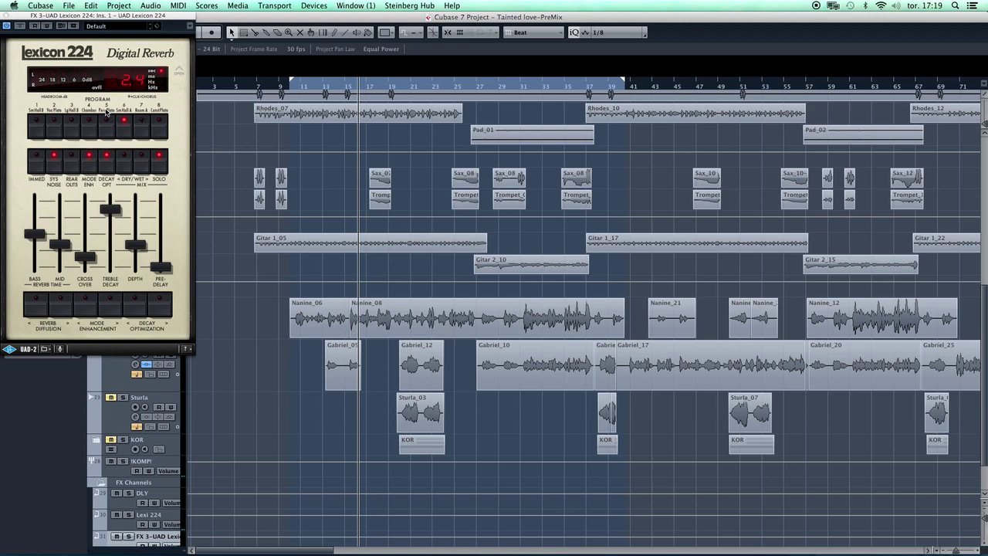
- Lower the new Lexicon 224's bass, mid, crossover, treble decay and depth to minimum and set pre-delay to 42 ms
drag(34, 247, 35, 276)
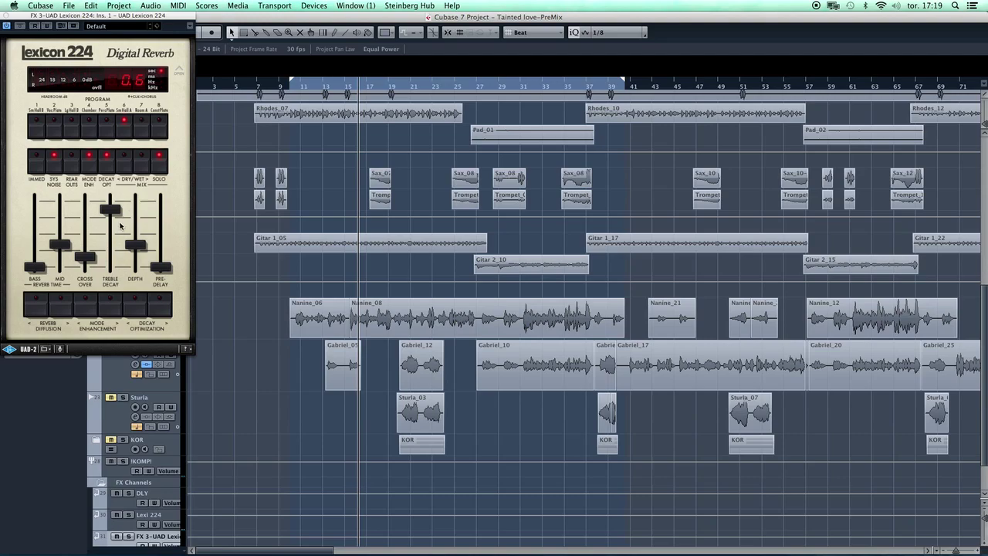
drag(57, 247, 85, 282)
drag(136, 245, 135, 346)
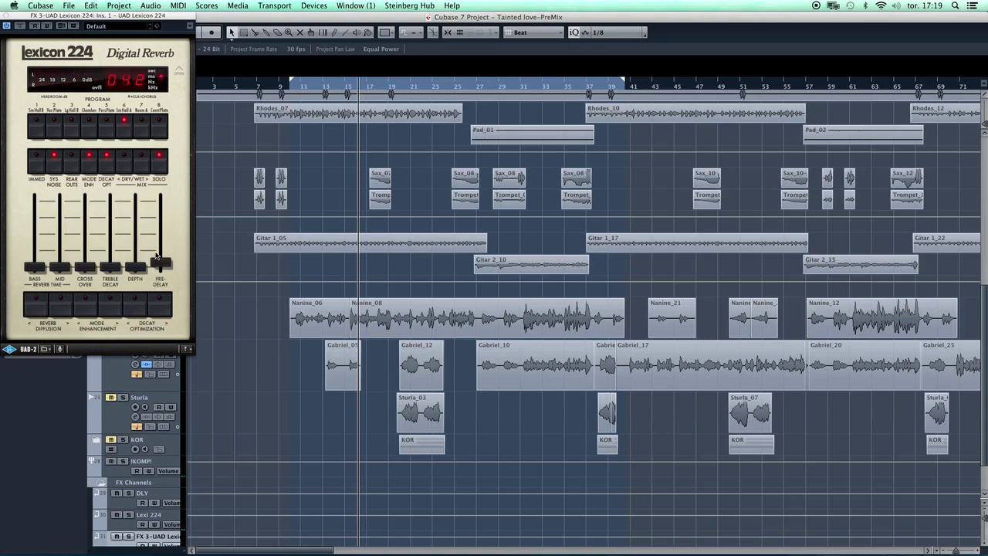
drag(95, 17, 289, 60)
scroll(141, 148, up, 5)
click(128, 193)
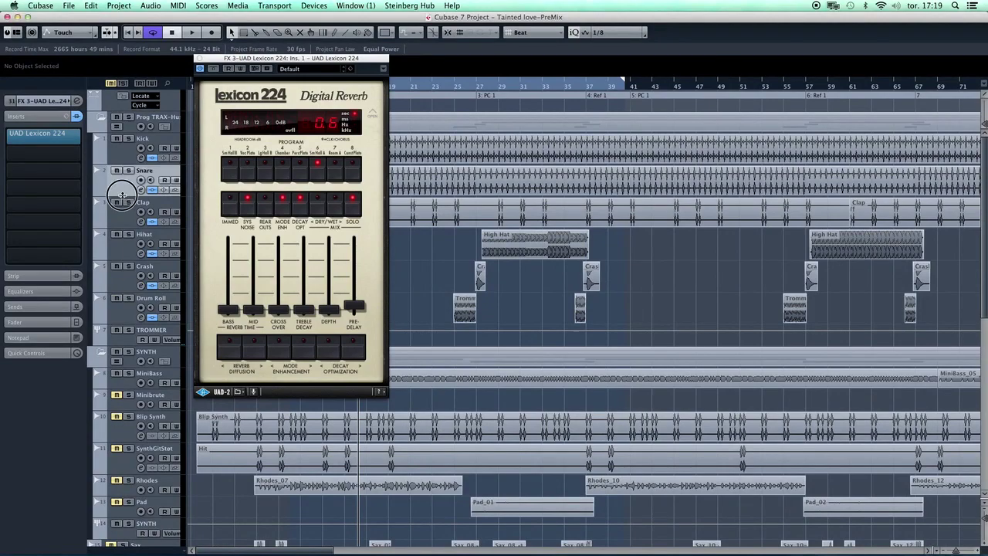
click(77, 101)
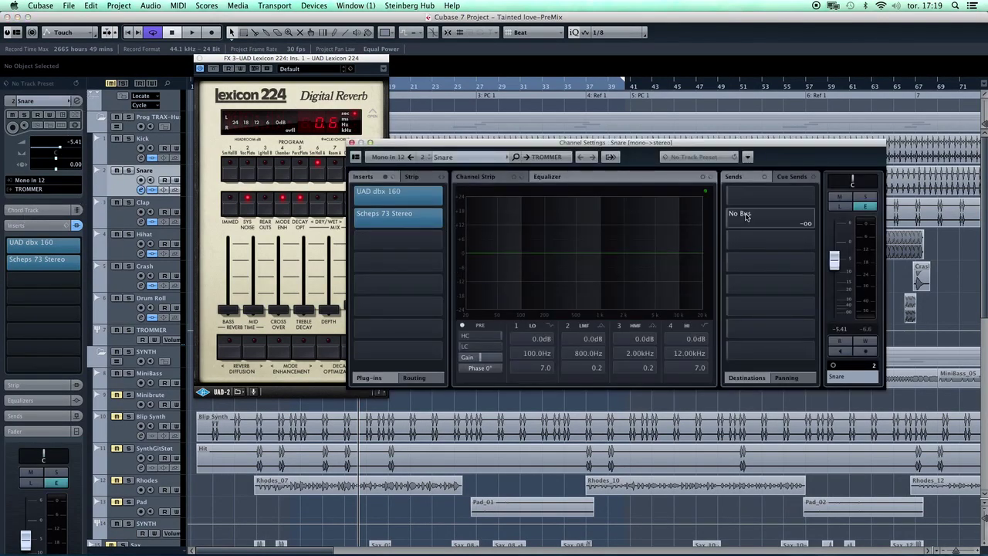
click(808, 197)
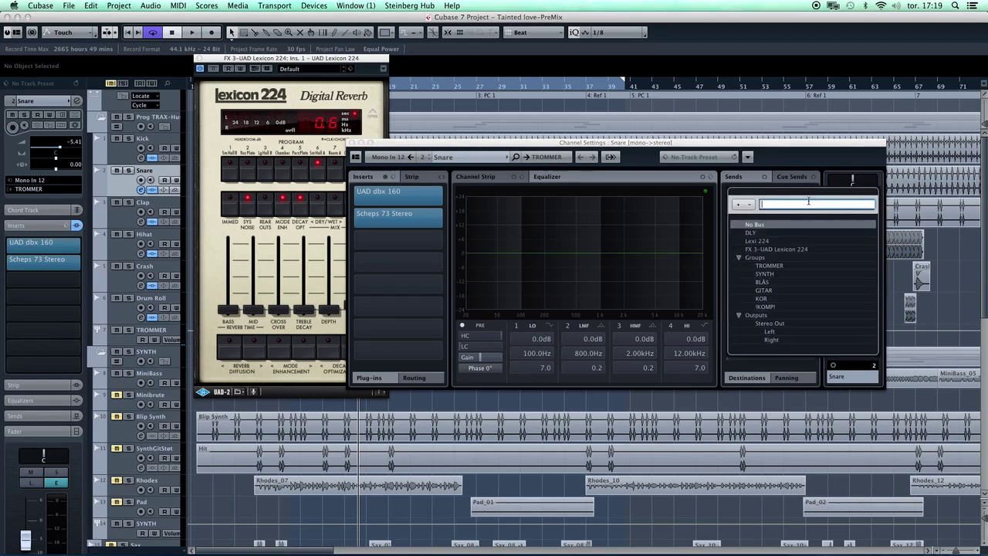
click(768, 248)
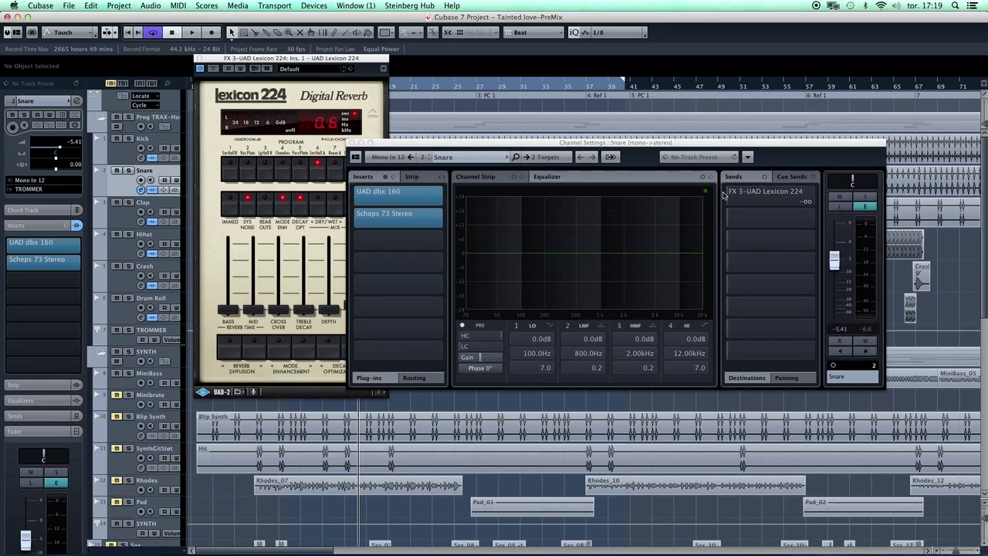
click(728, 193)
drag(772, 202, 808, 202)
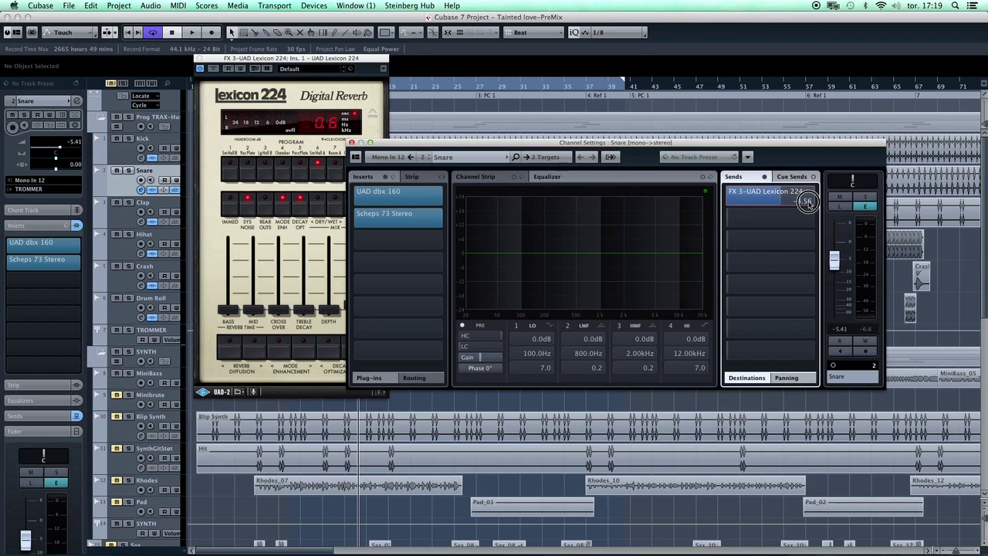
- Solo the Snare during playback, set its Lexicon send level to -2.80 and close its channel settings
click(872, 197)
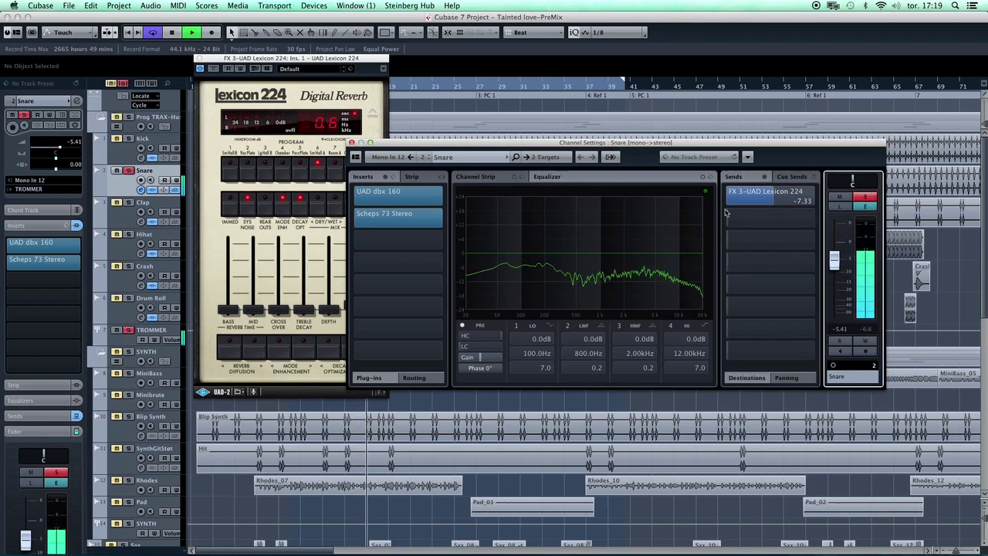
scroll(795, 194, up, 5)
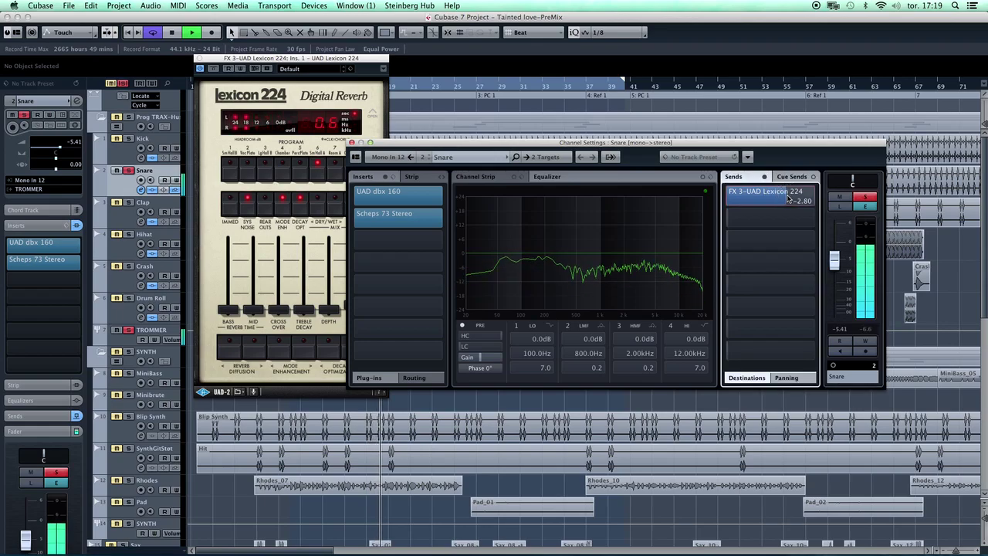
click(351, 142)
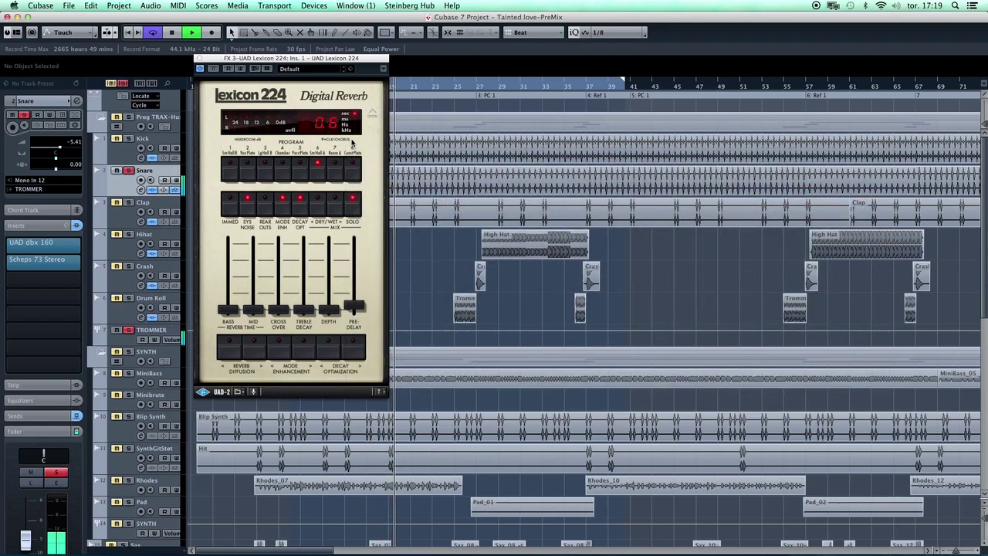
- Set the Lexicon 224's pre-delay to 62 ms, raise mid reverb time, treble decay and depth slightly, and turn off system noise
mouse_move(354, 307)
mouse_down()
mouse_move(357, 278)
mouse_move(360, 302)
mouse_up()
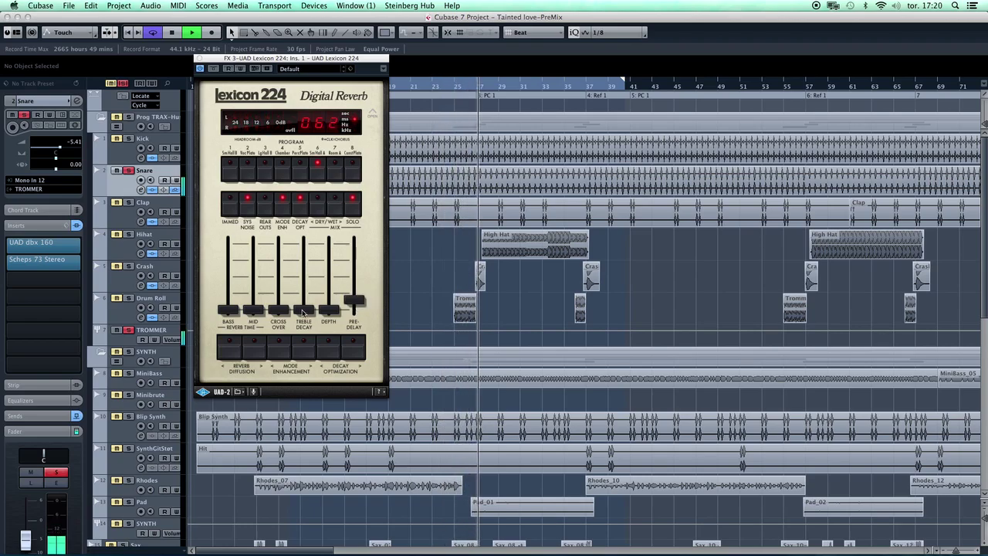
mouse_move(253, 310)
mouse_down()
mouse_move(259, 265)
mouse_move(258, 296)
mouse_up()
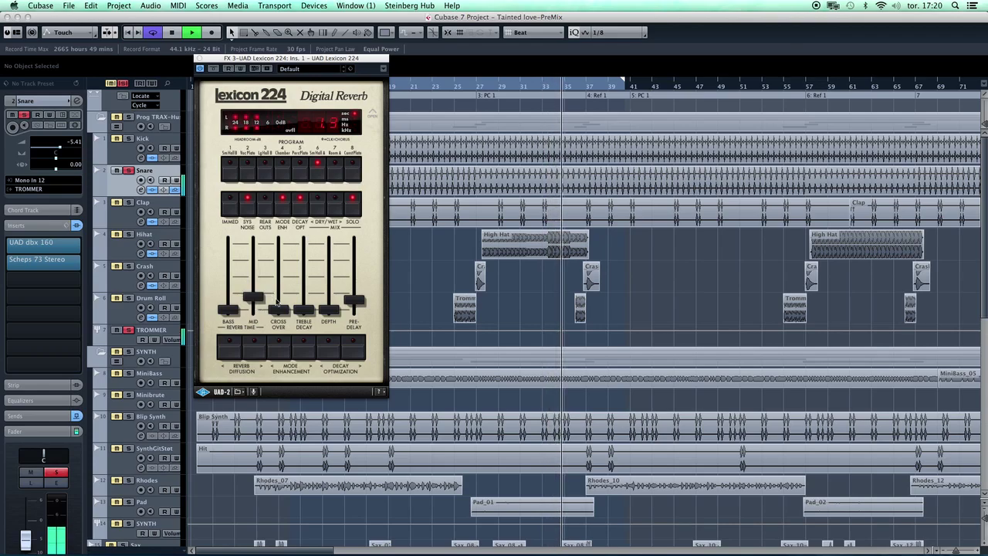
drag(307, 309, 327, 311)
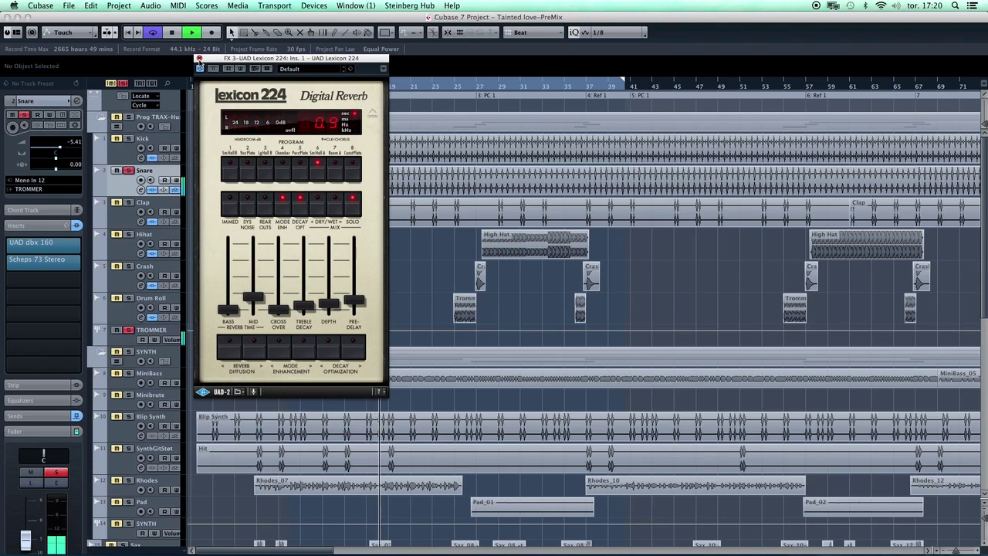
- Stop playback, close the Lexicon 224 and unsolo the Snare to hear it in the full mix
key(space)
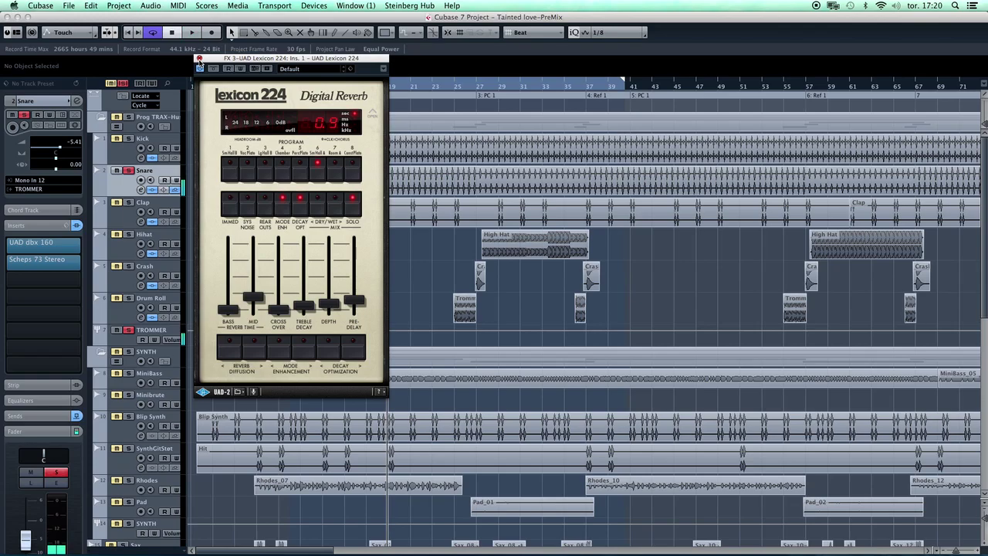
click(199, 58)
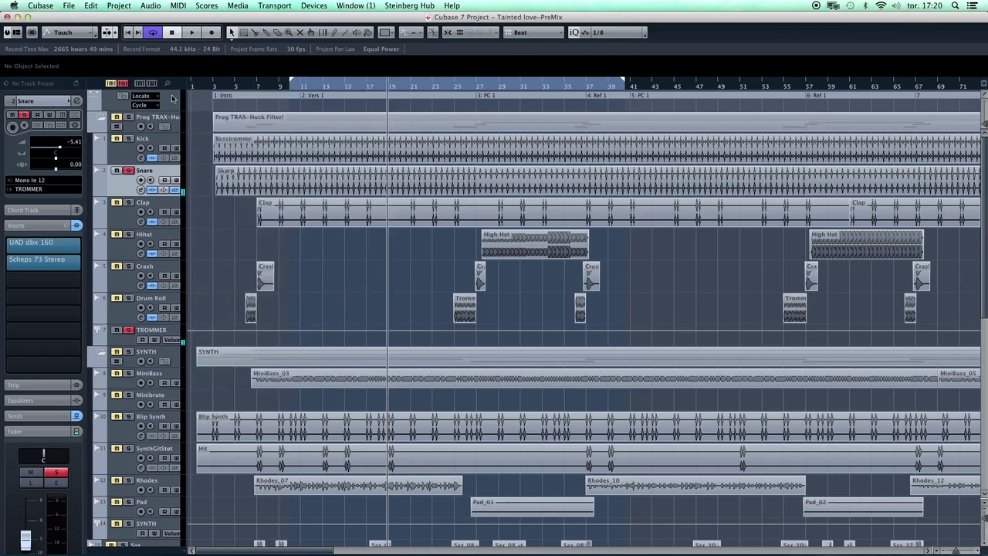
click(128, 171)
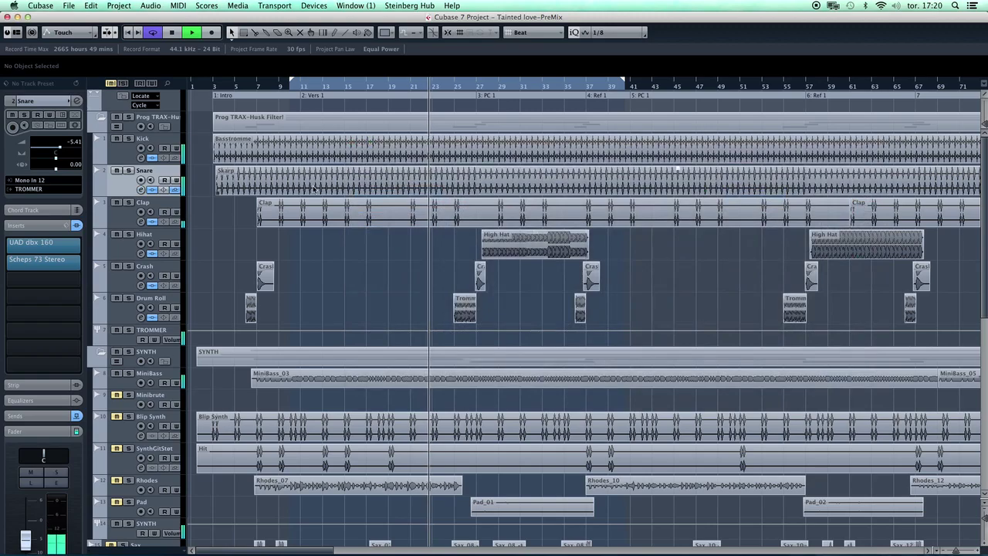
- Open the MixConsole, show the sends rack and adjust the Snare's send level to the FX 3 Lexicon reverb
key(F3)
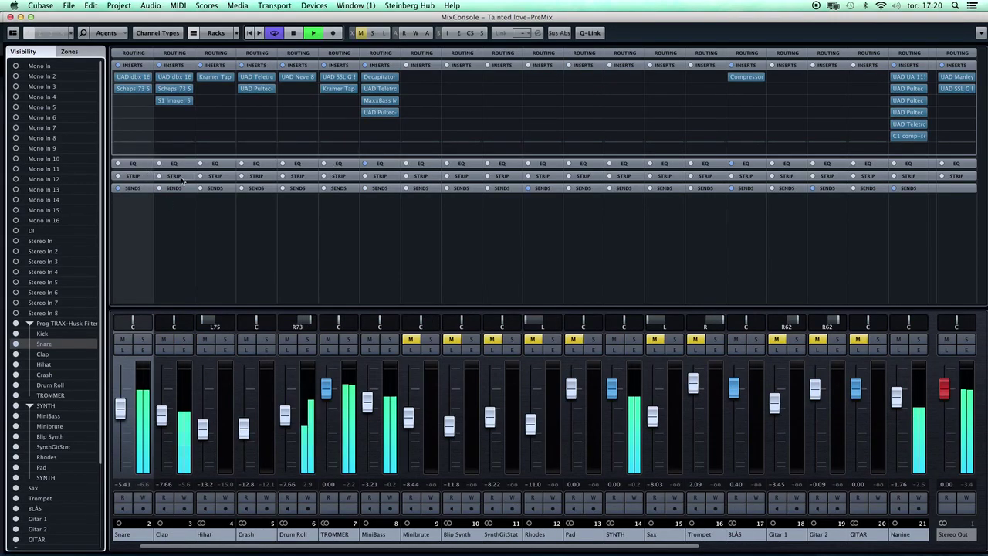
click(139, 79)
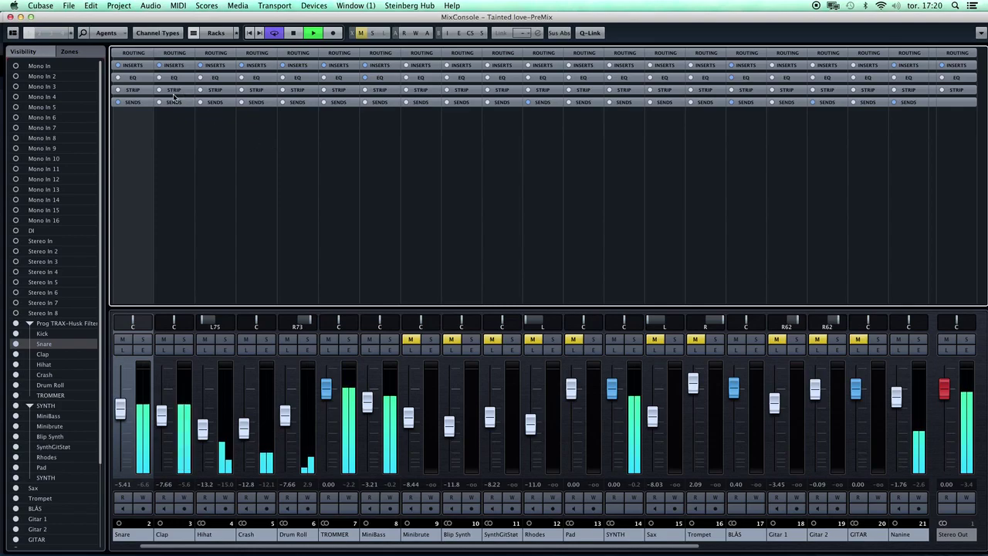
click(134, 102)
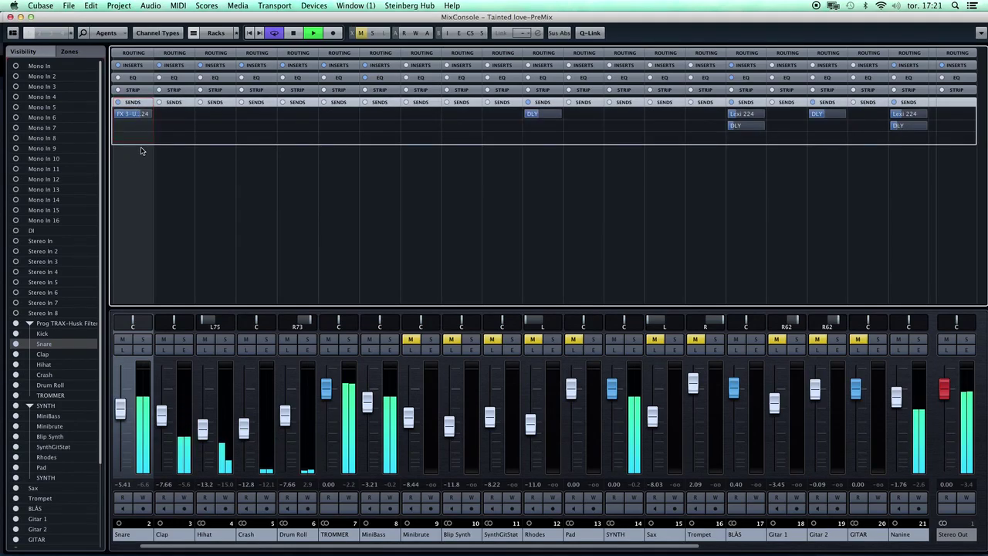
click(128, 116)
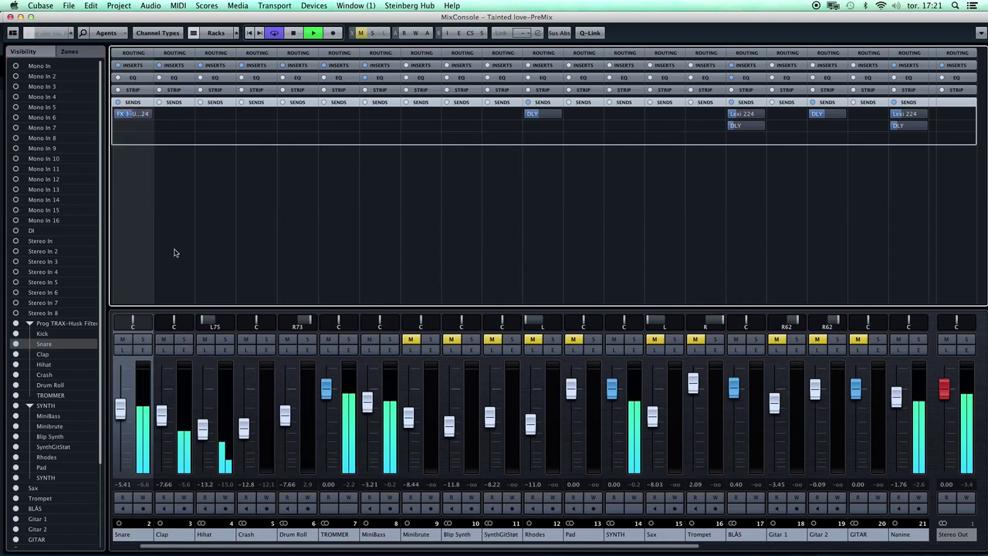
- Add a send from the Clap to FX 3-UAD Lexicon 224, enable it and set its level to about -7.6
click(193, 115)
click(190, 116)
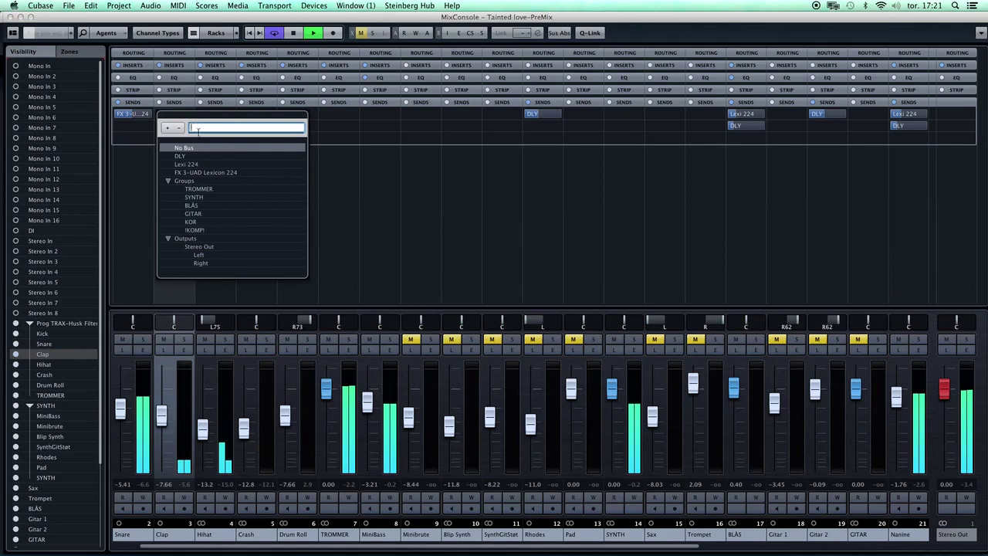
click(202, 173)
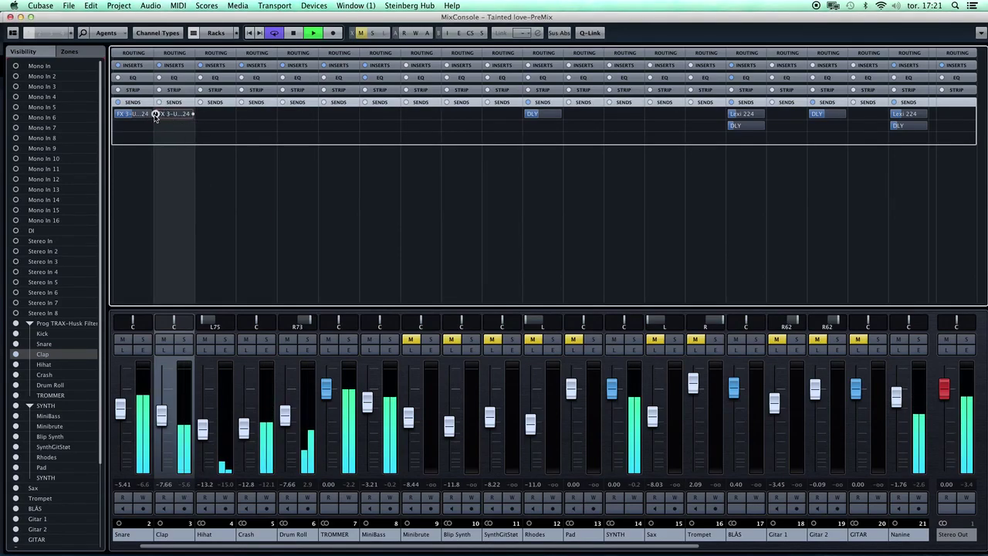
drag(156, 115, 189, 115)
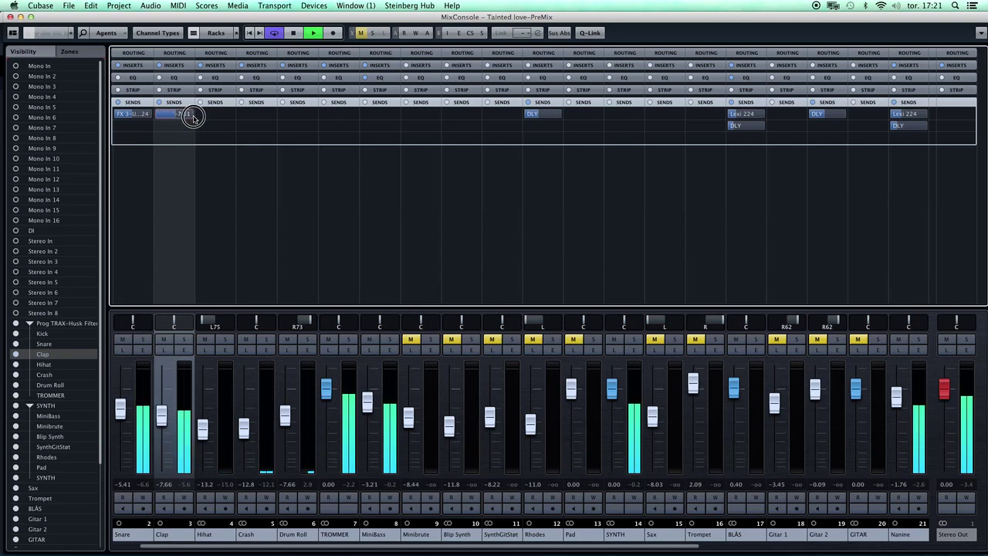
- Solo the Clap, fine-tune its Lexicon reverb send level and unsolo it
click(186, 340)
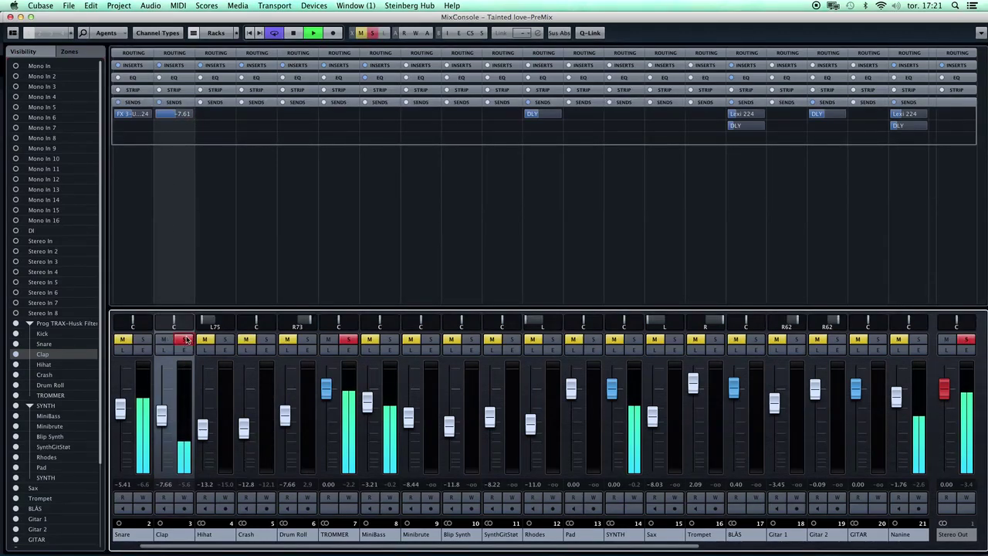
click(177, 115)
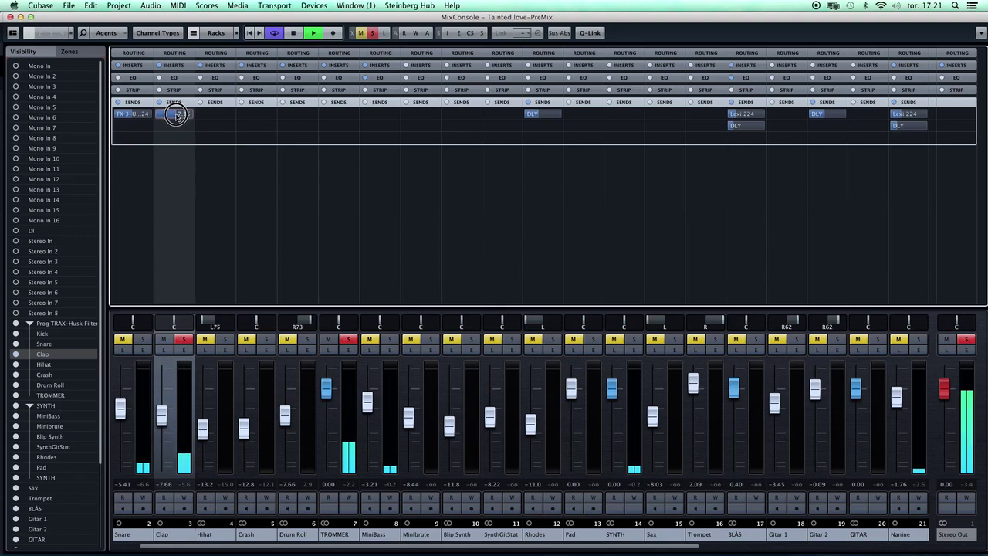
click(184, 341)
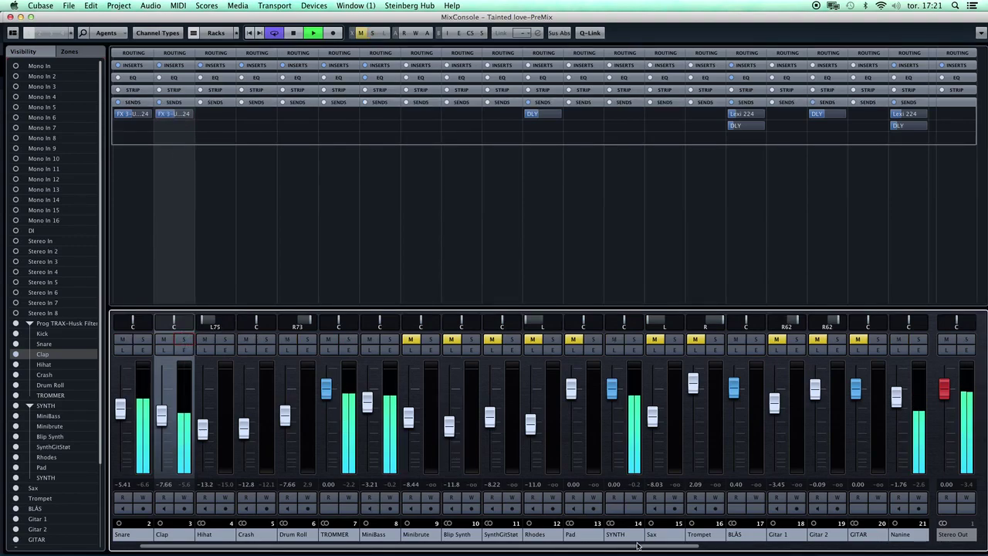
- Rename the FX 3-UAD Lexicon 224 effect channel as Perc Amb
drag(638, 548, 967, 549)
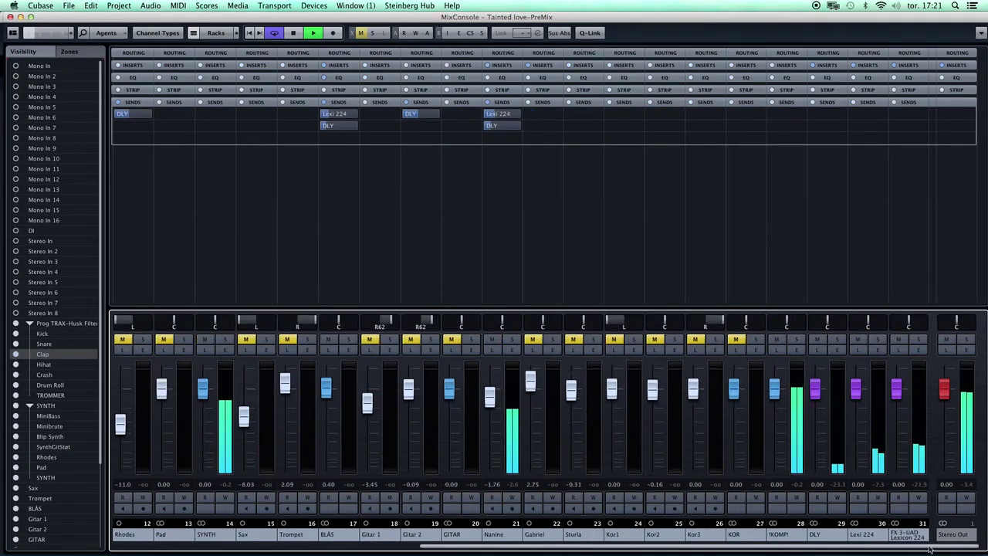
click(905, 534)
text(Perc Amb)
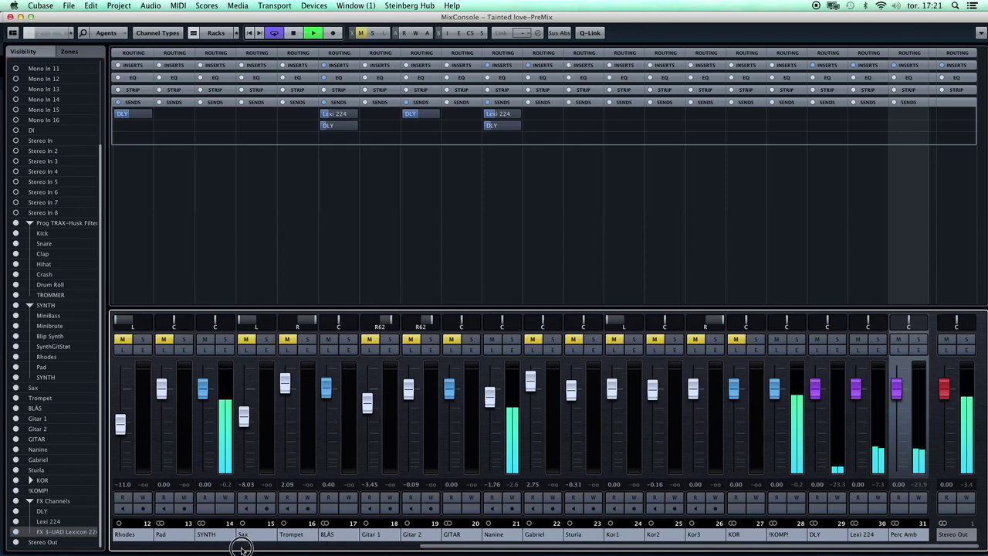
- Add a send from the Drum Roll to Perc Amb, enable it and set its level to about -18.8
drag(407, 545, 107, 538)
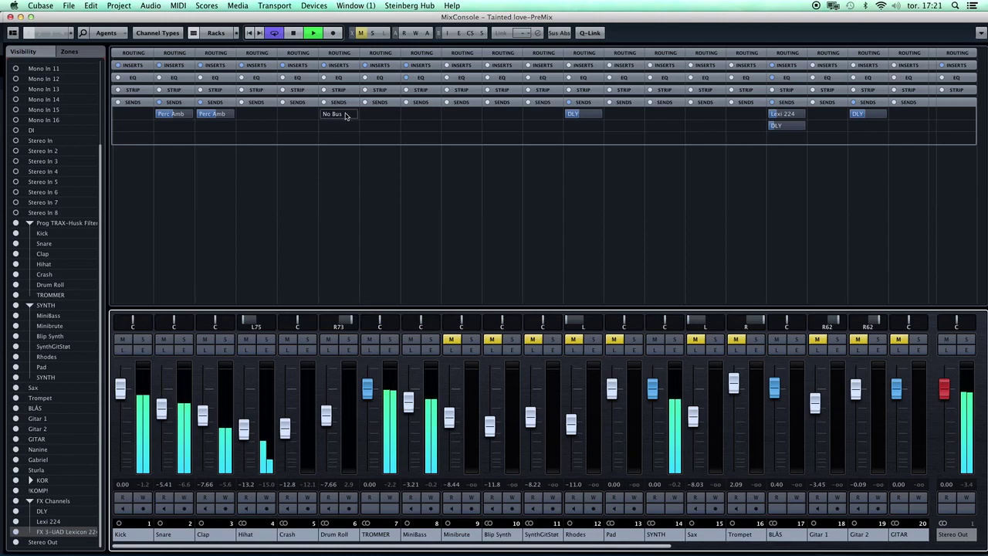
click(354, 114)
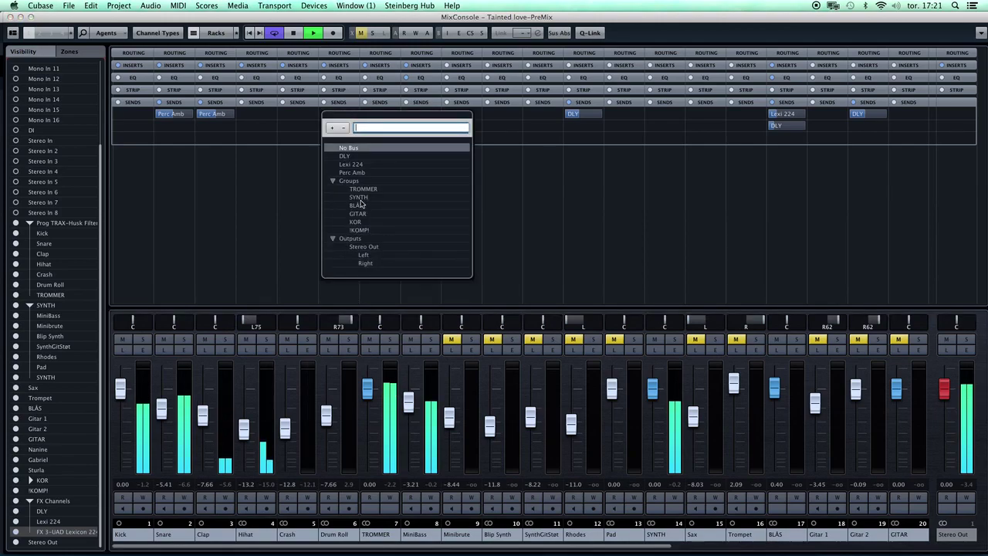
click(357, 174)
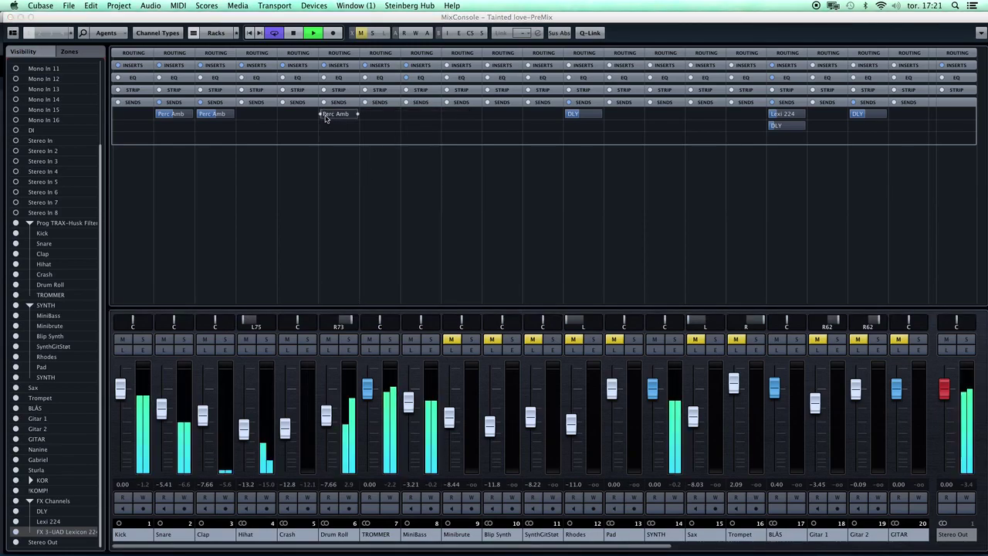
click(321, 114)
drag(320, 114, 347, 113)
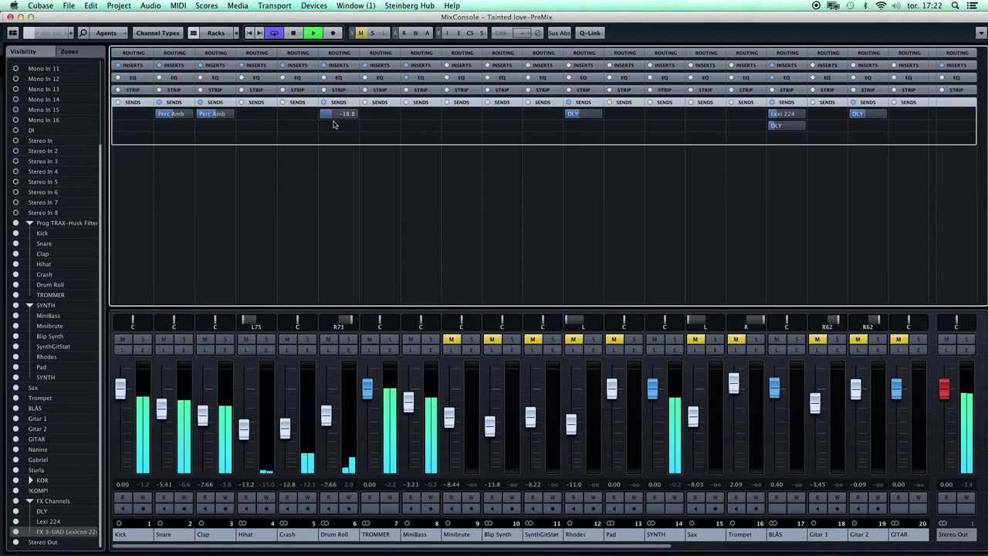
- Add a send from the Hihat to Perc Amb at about -25.0, enable it and restart playback
click(276, 114)
click(280, 174)
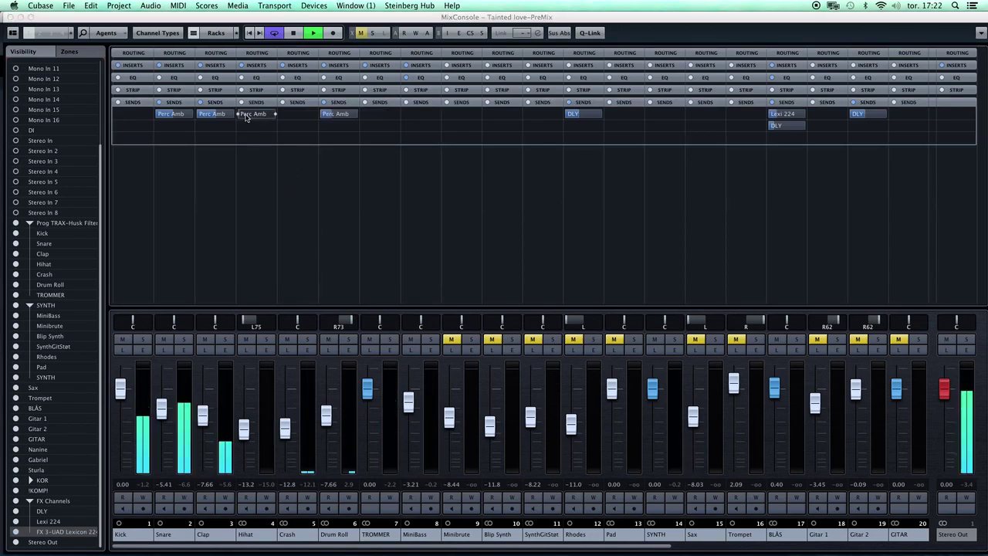
drag(249, 116, 262, 116)
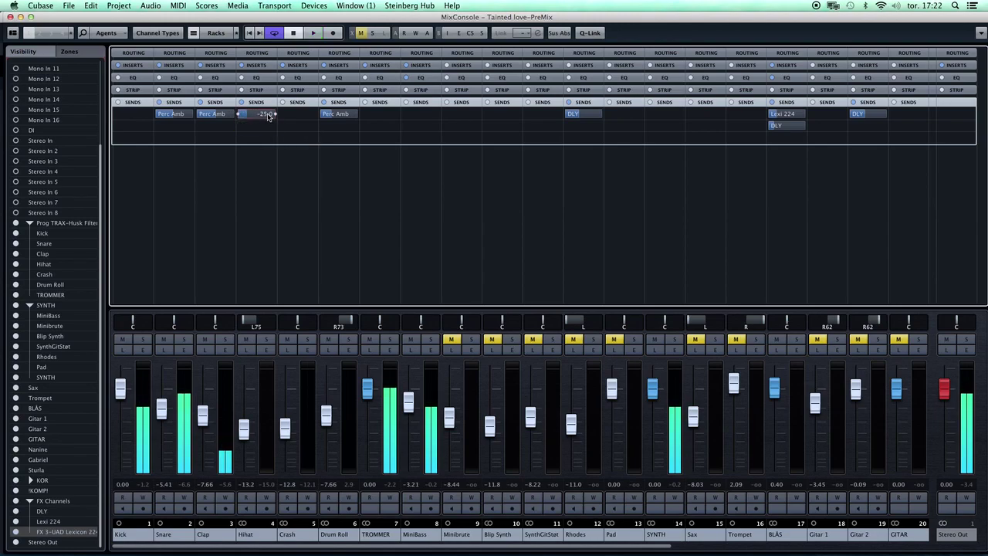
key(space)
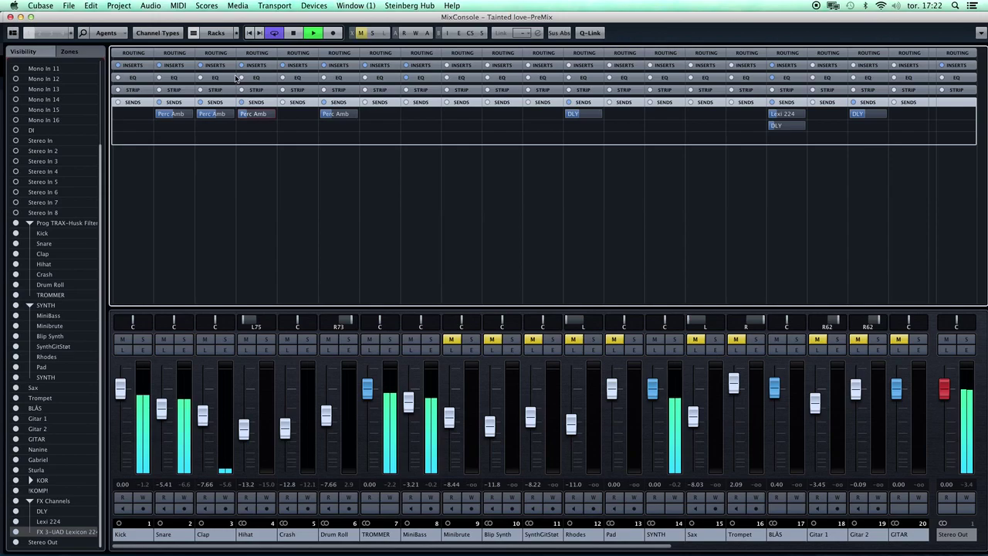
- Set the Hihat's Perc Amb send level to about -20.6, and briefly solo the TROMMER group to audition the drums
mouse_move(228, 18)
mouse_down()
mouse_move(229, 157)
mouse_move(286, 289)
mouse_move(278, 93)
mouse_move(221, 37)
mouse_move(230, 28)
mouse_up()
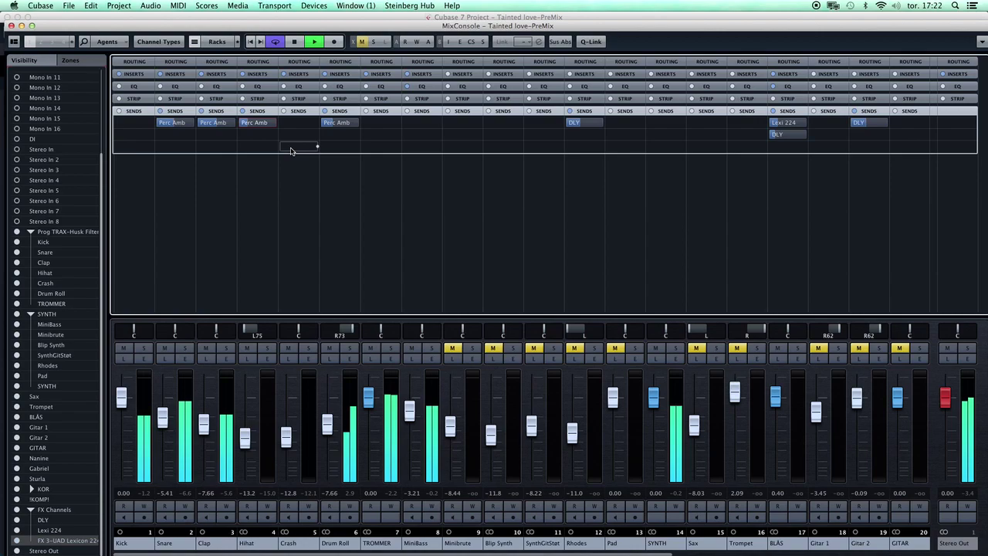
mouse_move(261, 121)
mouse_down()
mouse_move(262, 141)
mouse_move(255, 122)
mouse_move(276, 122)
mouse_move(255, 127)
mouse_up()
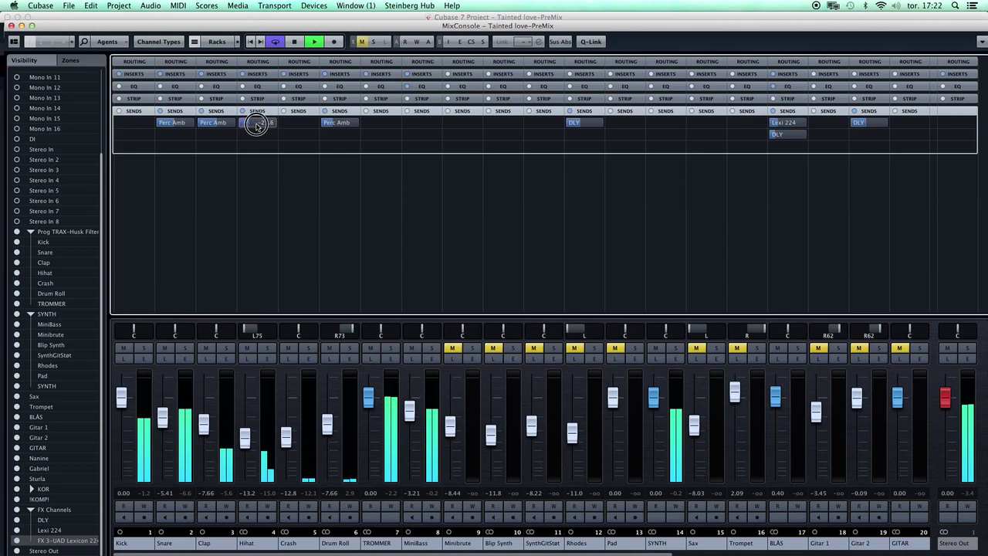
drag(256, 125, 269, 159)
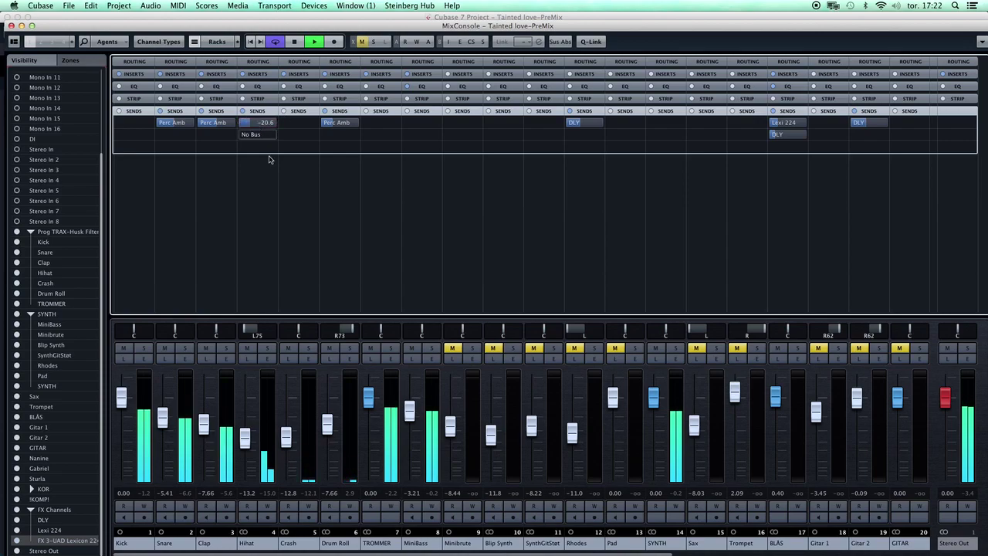
click(392, 348)
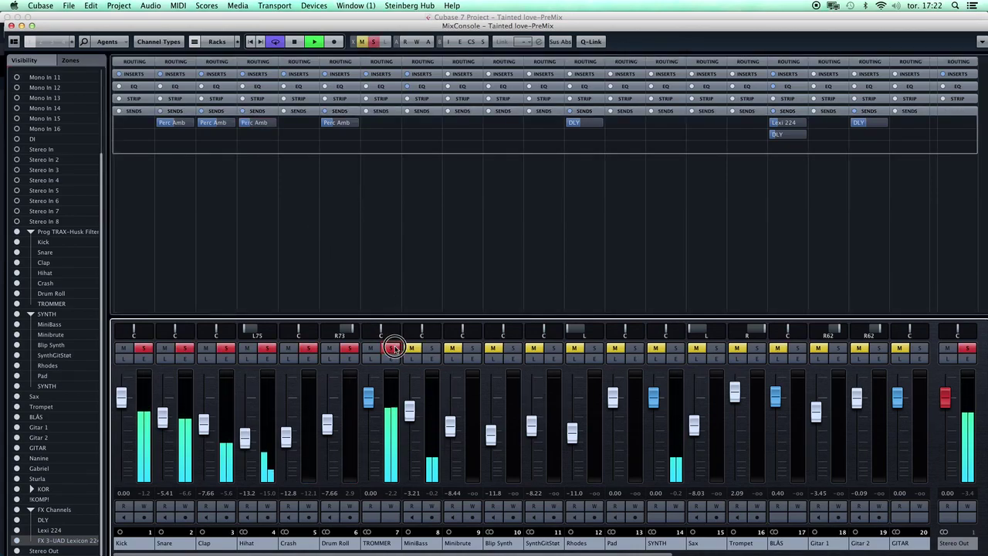
click(394, 348)
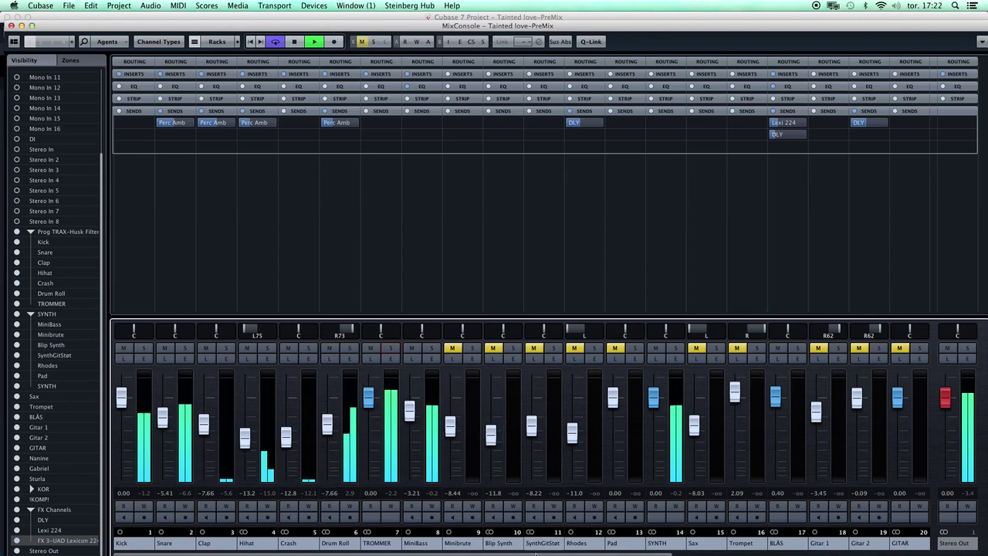
- Enable solo defeat on the Perc Amb, Lexi 224 and DLY effect channels
drag(557, 550, 872, 552)
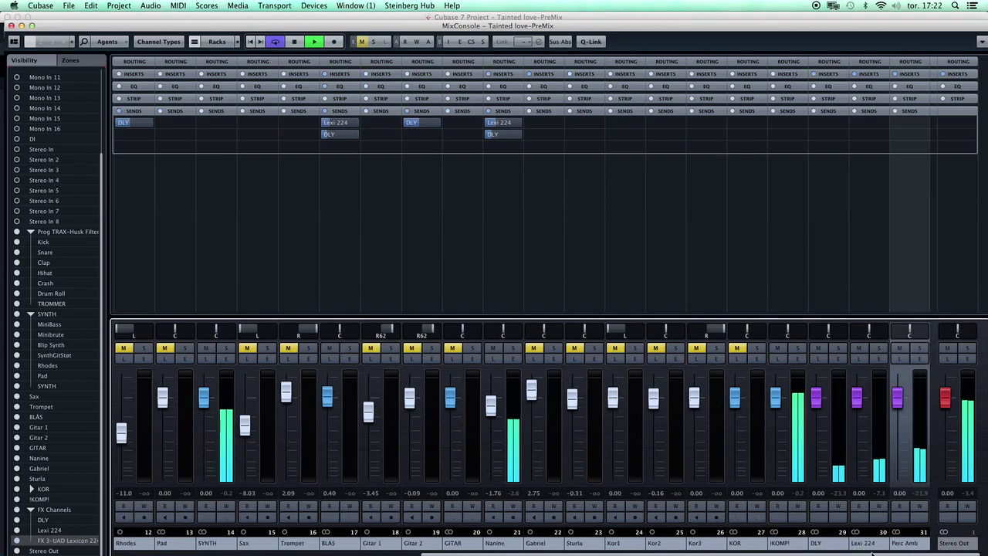
click(920, 349)
alt+click(878, 349)
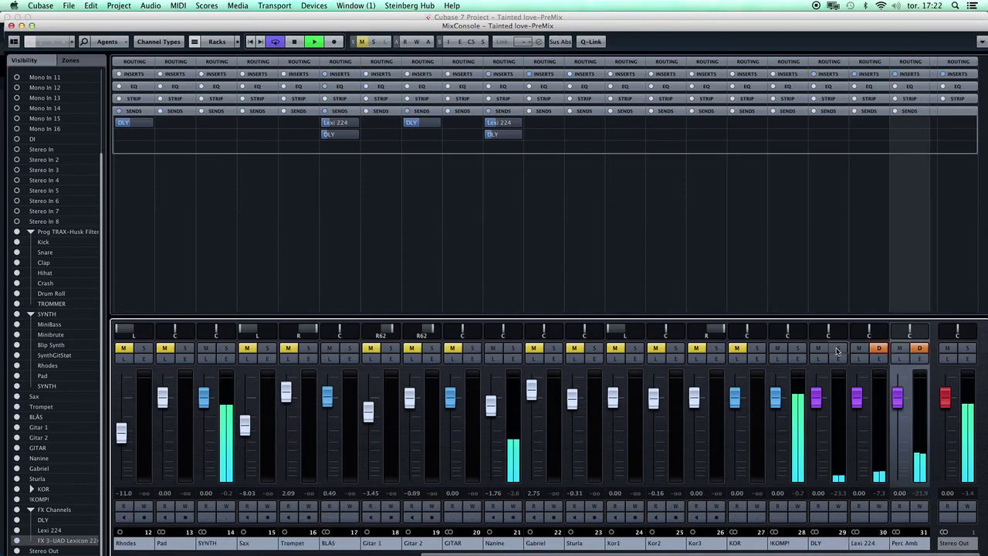
alt+click(837, 349)
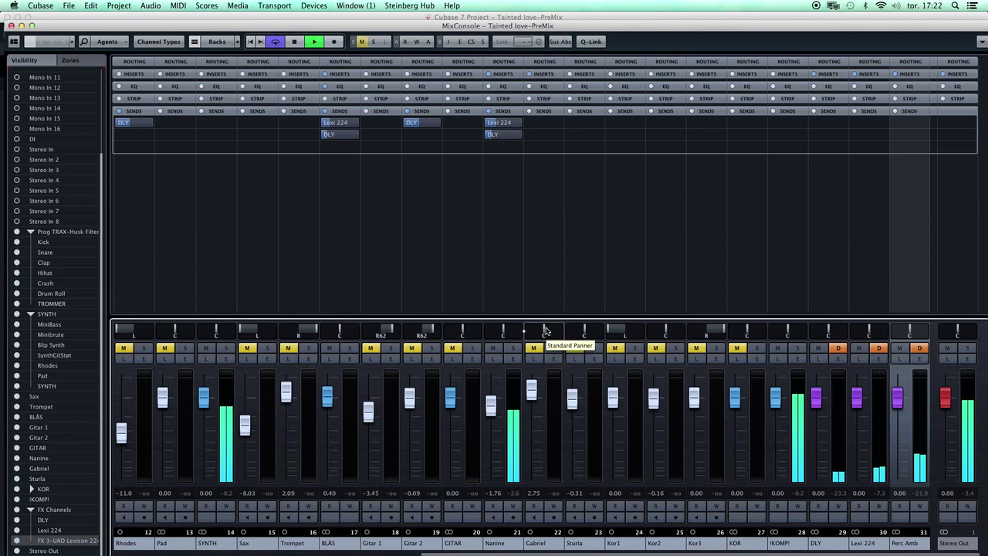
- Solo and unsolo the TROMMER group and the MiniBass in turn to check the effect returns under solo
scroll(463, 320, left, 5)
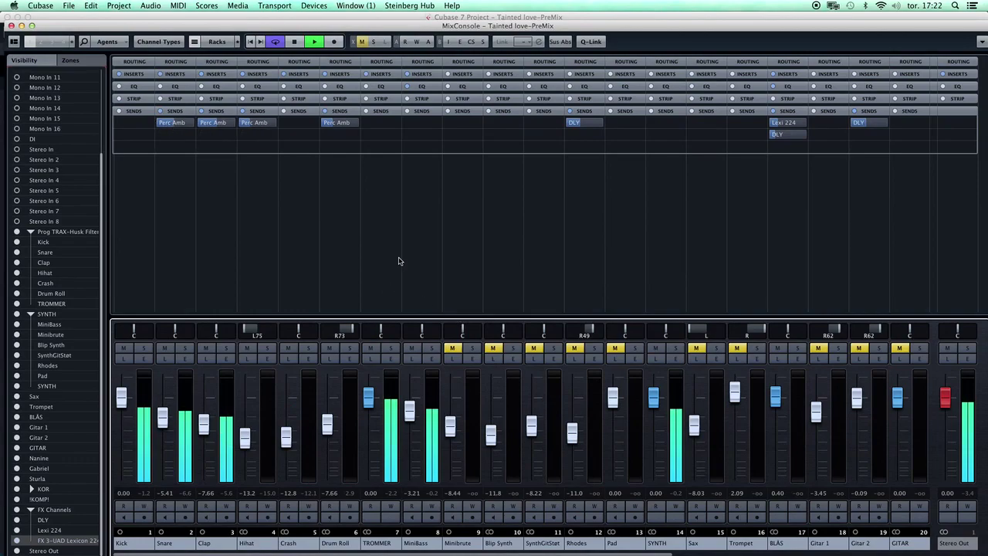
click(391, 349)
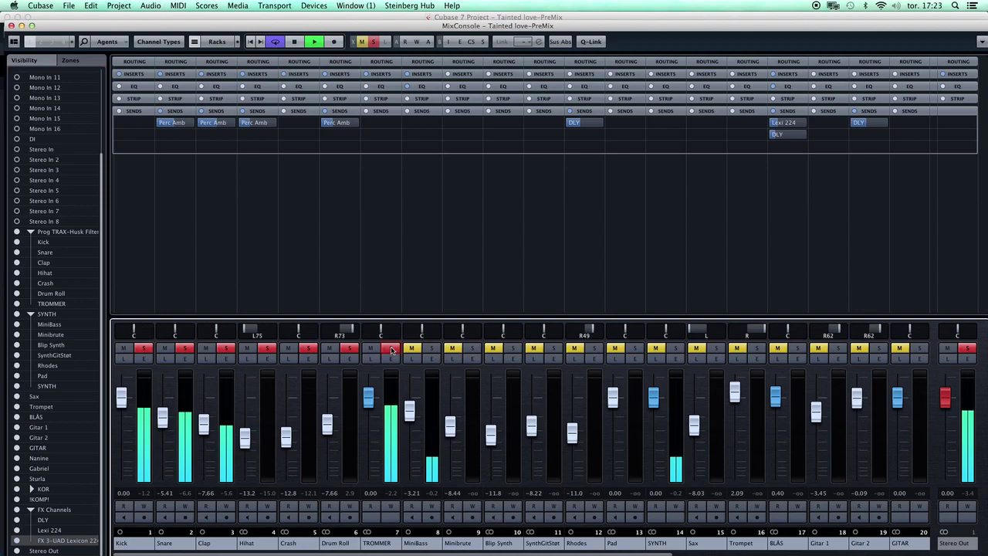
click(392, 348)
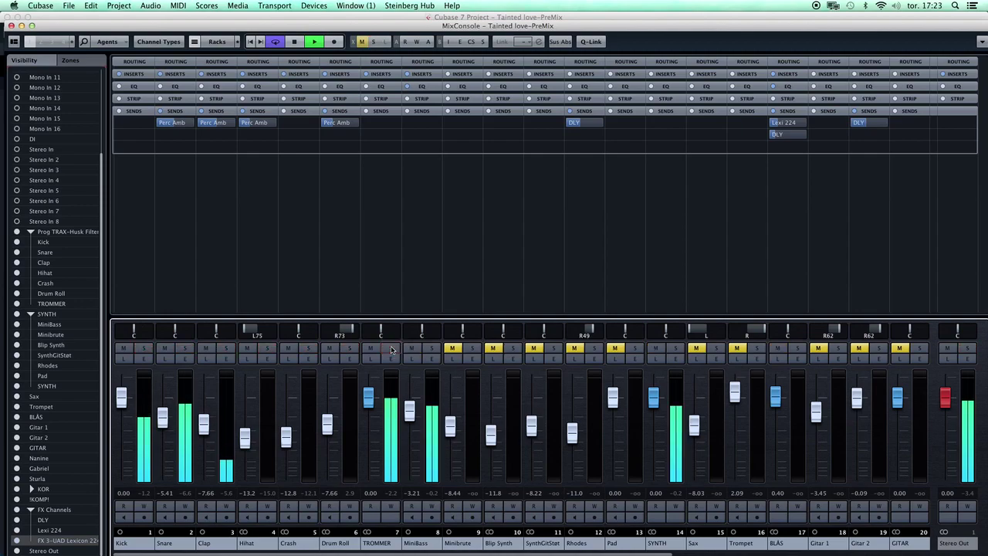
click(433, 351)
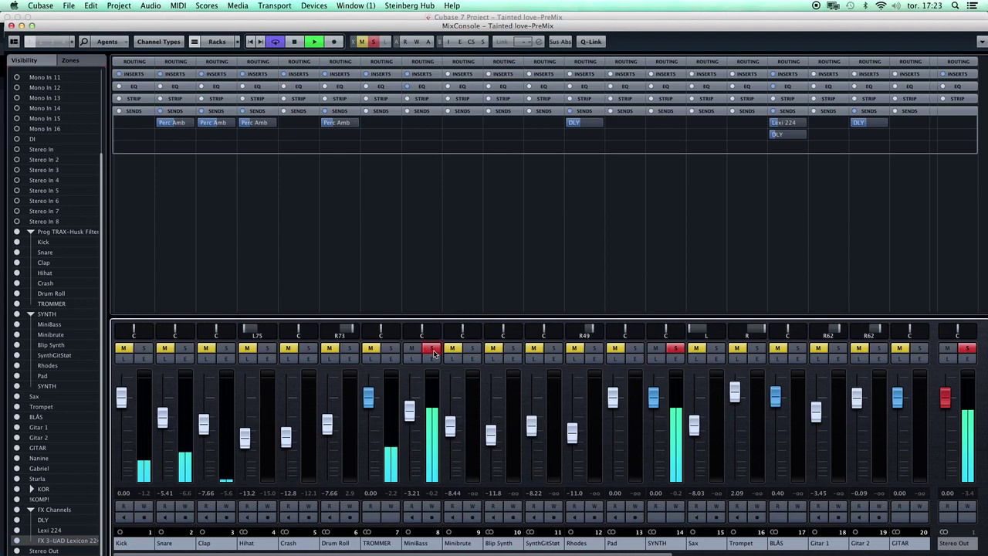
click(433, 351)
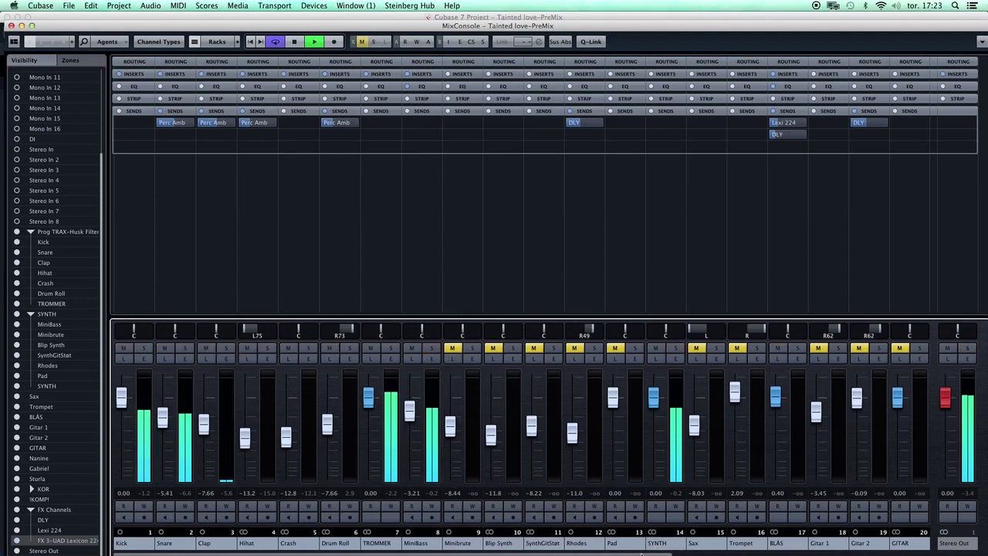
- Lower the fader of the lead vocal on channel 21 to about -2.61
scroll(641, 548, right, 2)
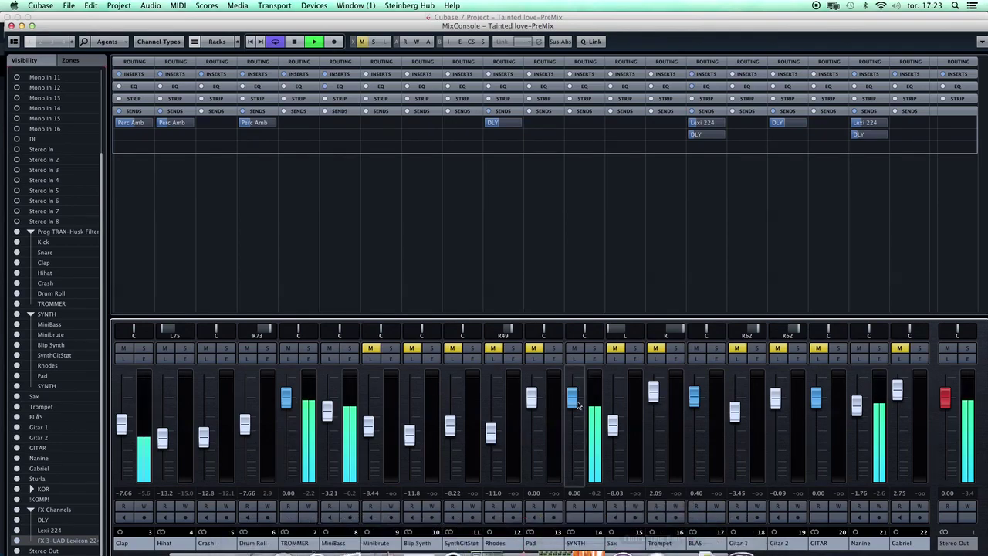
scroll(717, 550, right, 4)
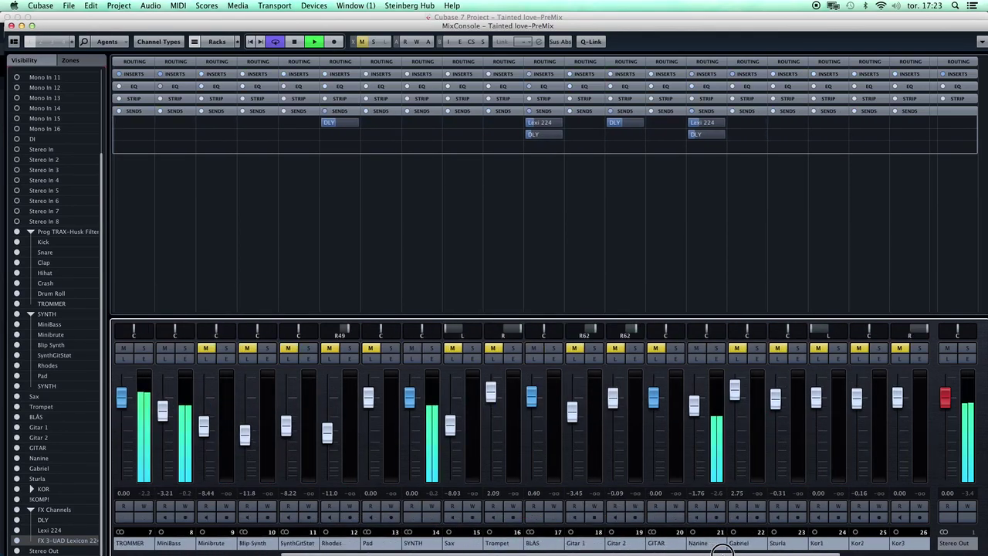
drag(716, 550, 760, 550)
drag(613, 405, 612, 412)
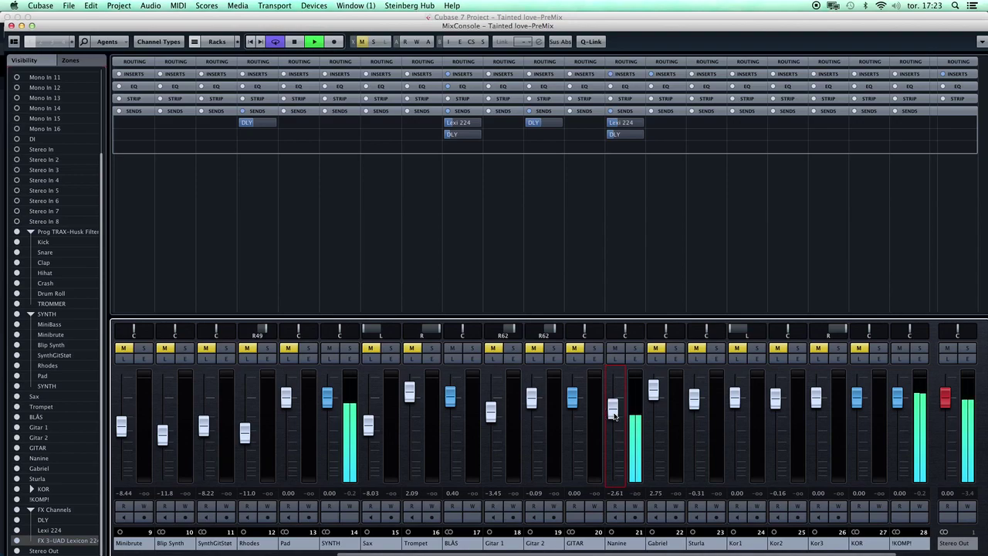
drag(788, 553, 841, 550)
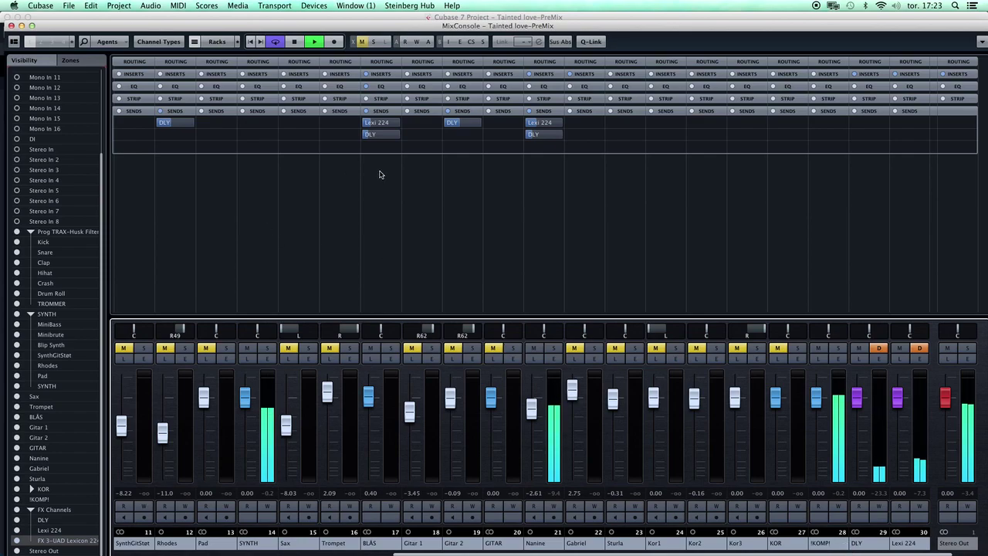
- Return to the Project window, look over the events on vocal tracks 21 and 22 and stop playback
key(F3)
click(441, 312)
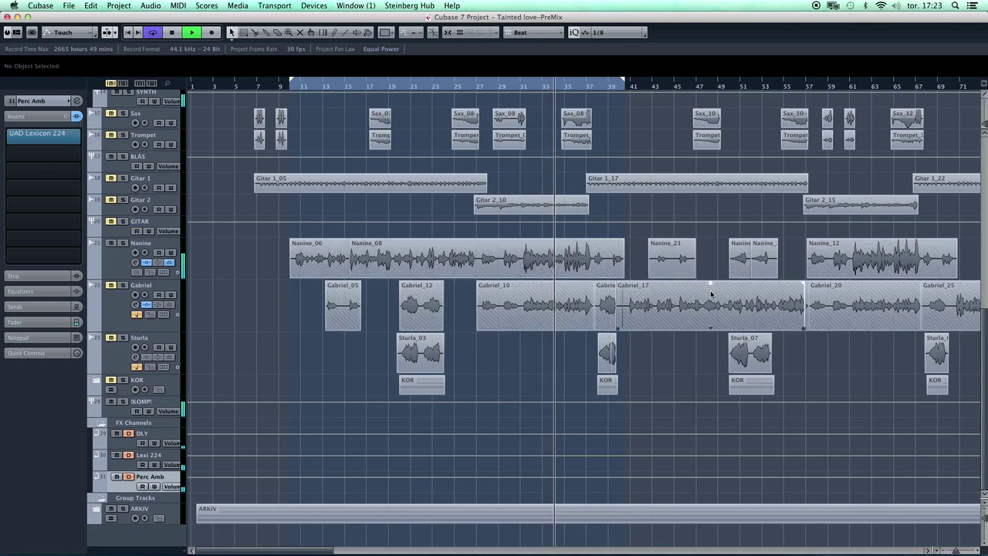
click(610, 266)
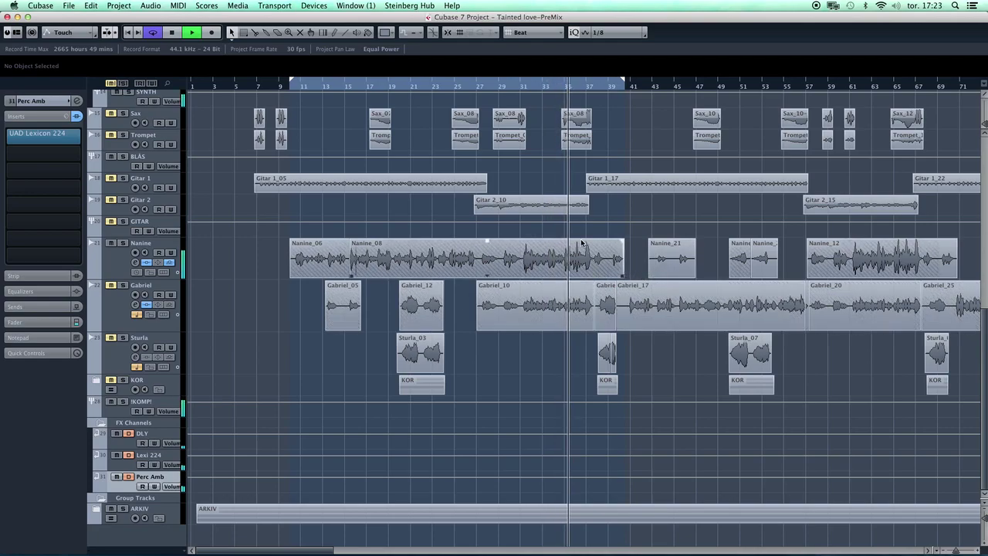
click(632, 323)
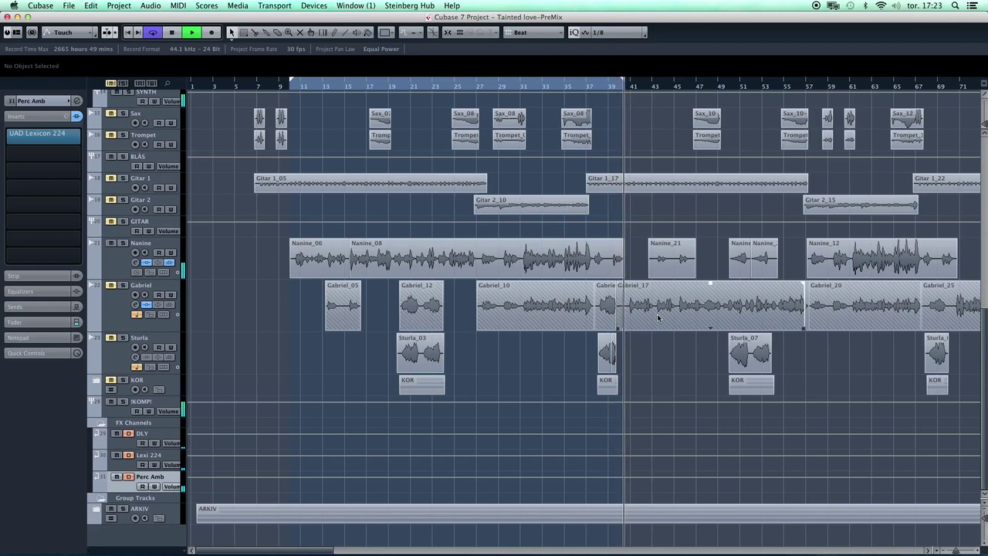
key(space)
click(560, 318)
click(376, 331)
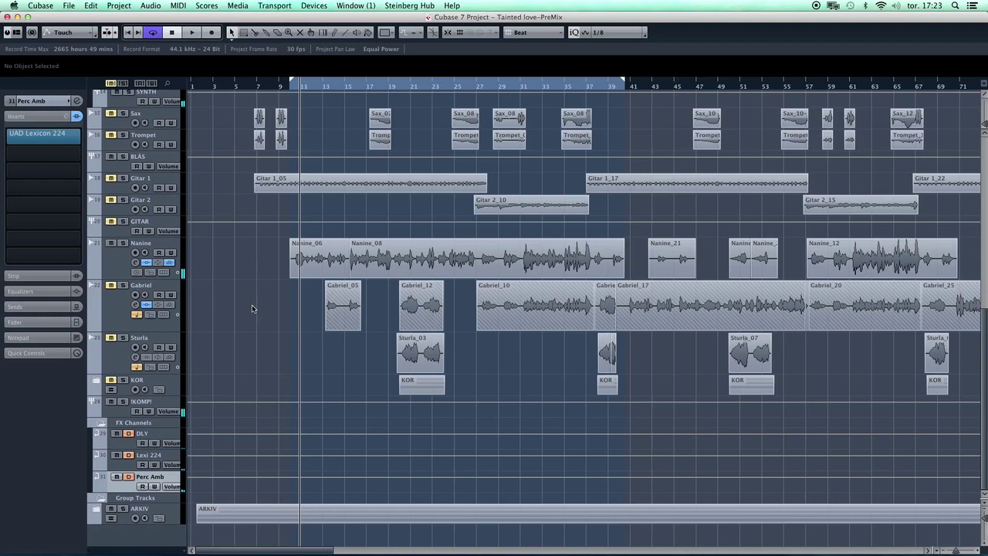
- Select and unmute vocal track 22, and start playback to hear it with the lead vocal
click(118, 318)
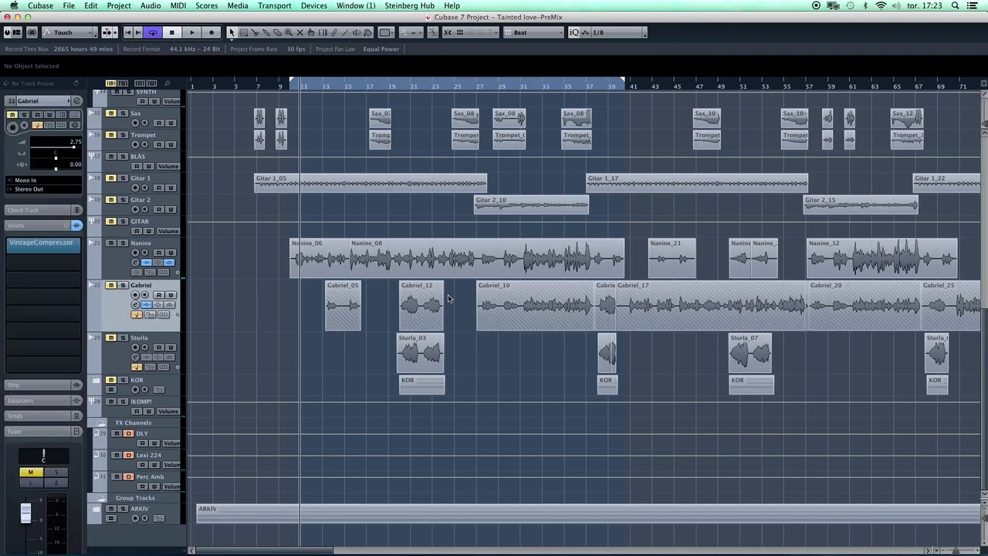
click(568, 263)
click(364, 358)
click(326, 88)
click(110, 286)
key(space)
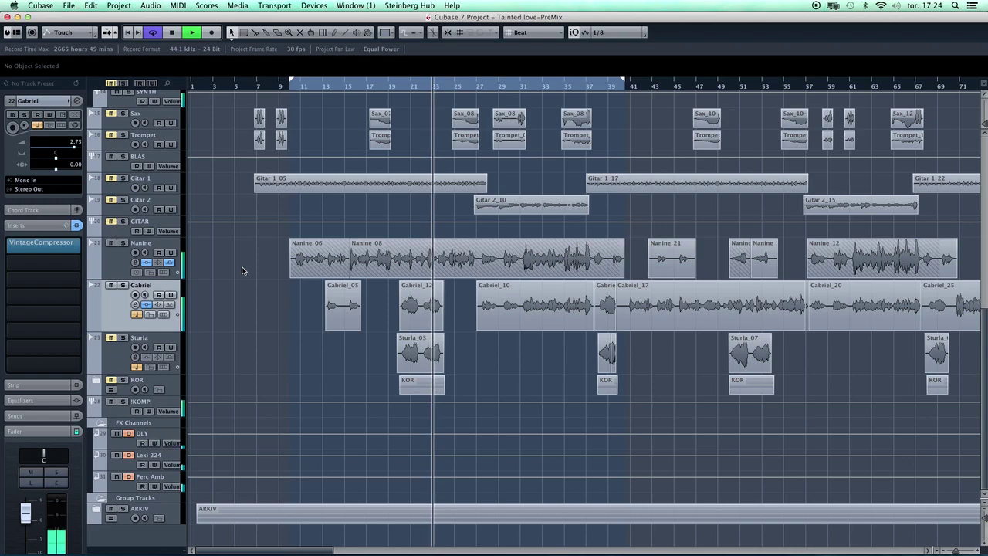
- Duplicate vocal track 22 and rename the copy with the singer's name followed by "Kor"
mouse_move(487, 313)
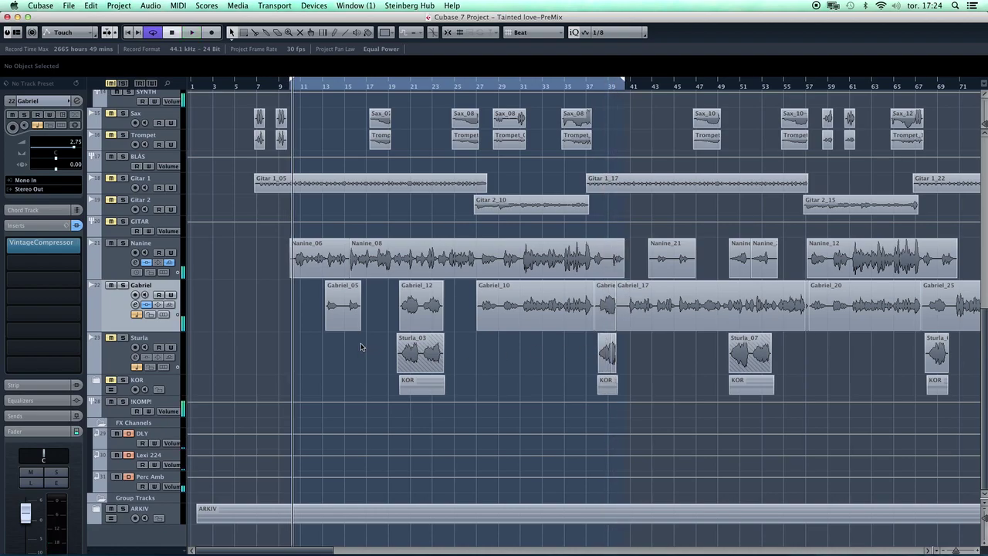
right_click(125, 301)
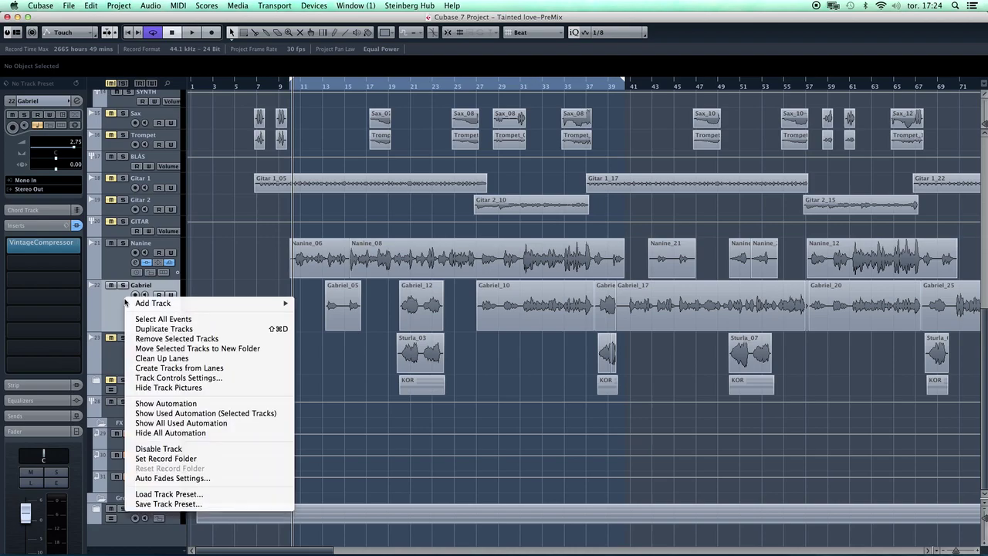
click(179, 331)
double_click(140, 340)
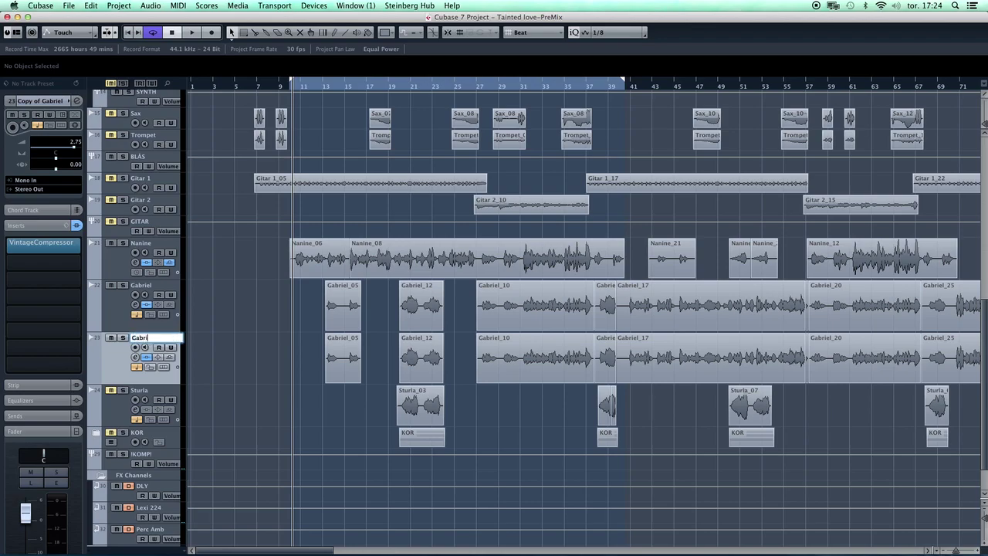
key(Return)
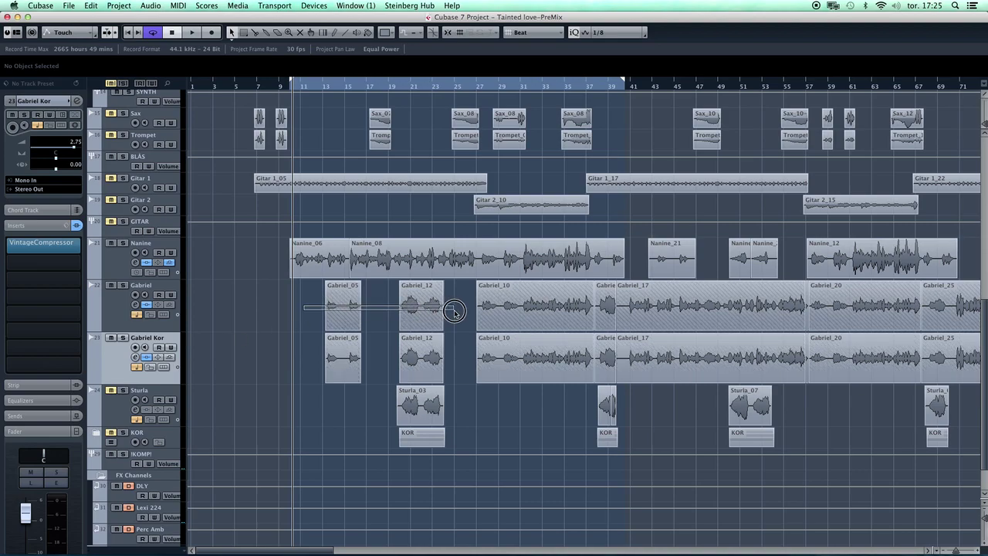
- Delete the events before bar 27 on vocal track 22 and the events at bars 27–37 on vocal track 23
drag(454, 310, 454, 312)
key(Delete)
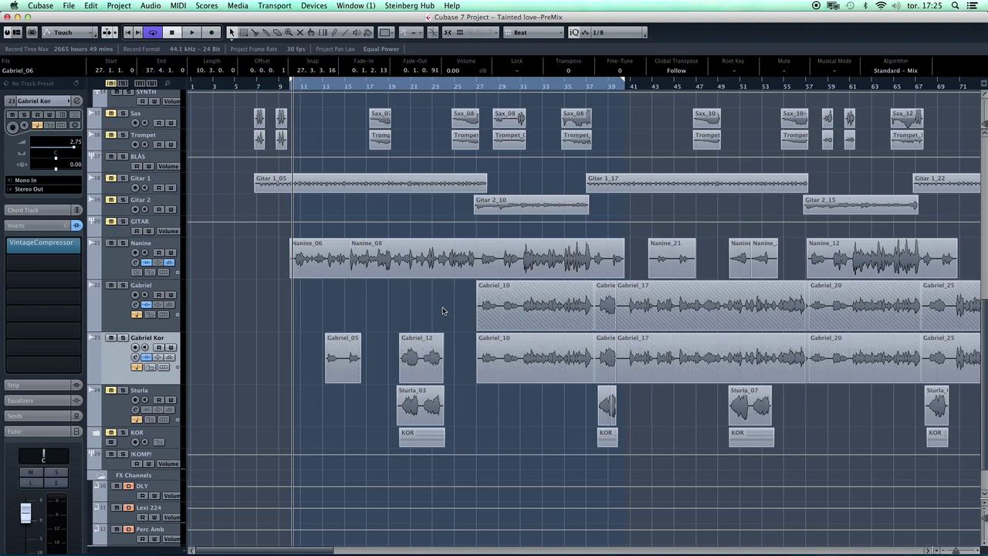
click(475, 86)
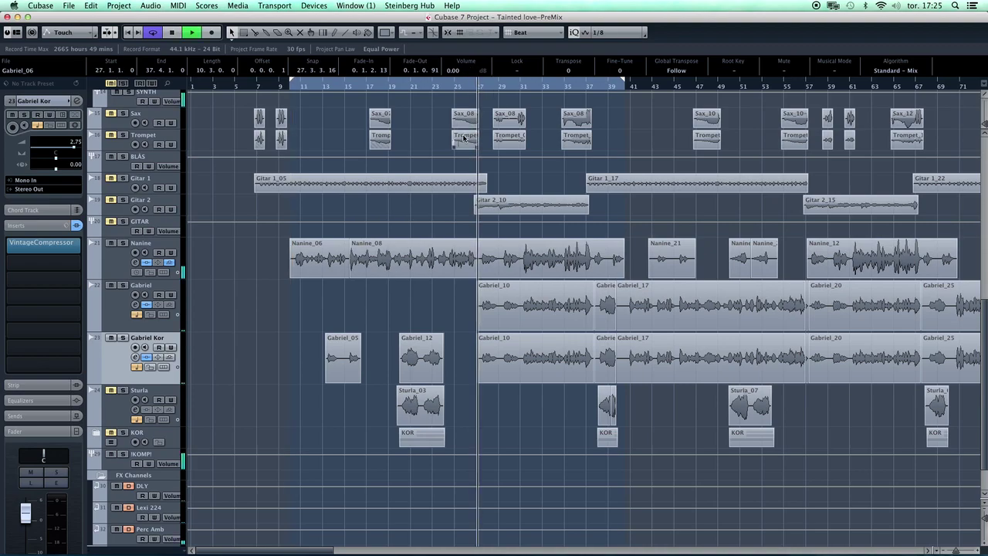
click(541, 315)
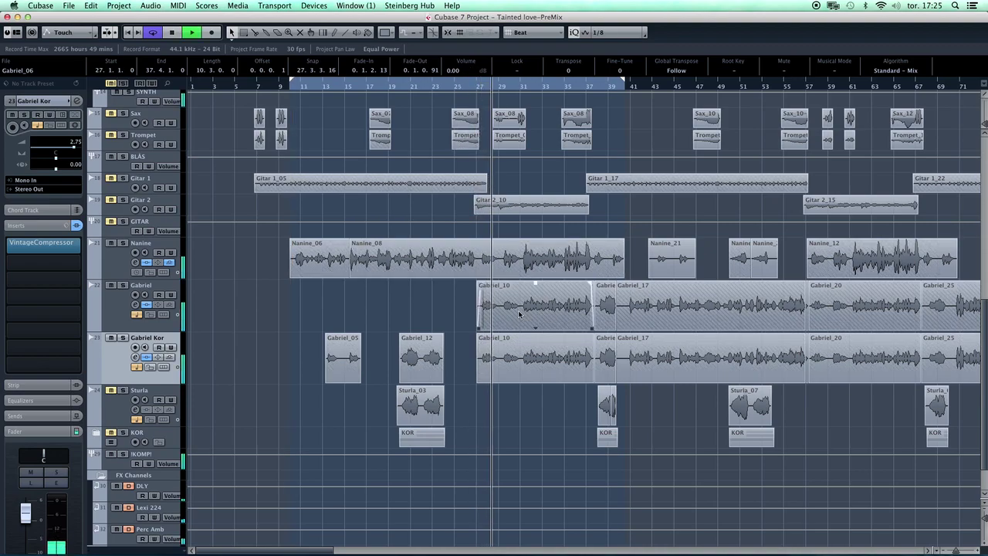
click(528, 374)
click(529, 373)
click(530, 371)
click(532, 369)
key(Delete)
key(Delete)
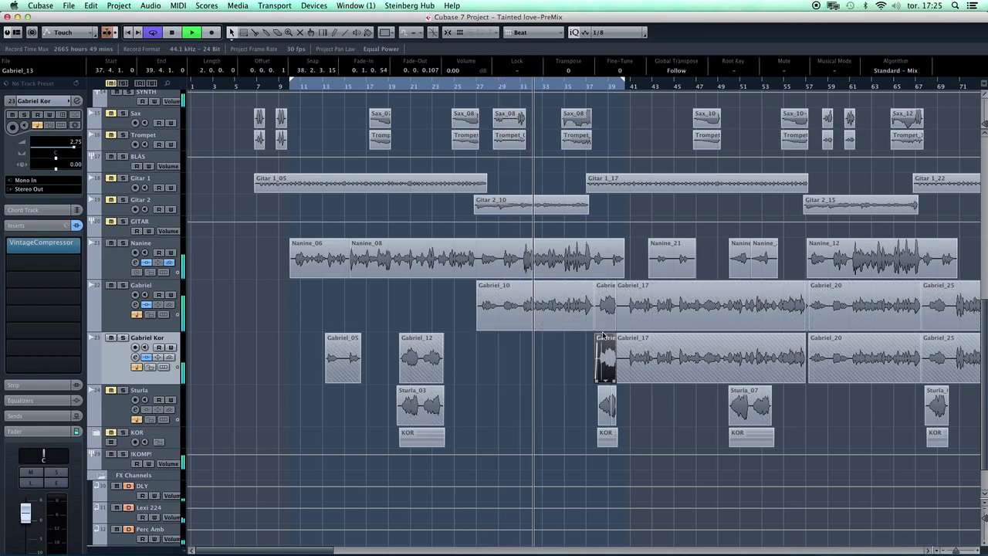
- Delete the short event at bar 37 on vocal track 22 and trim the start of the following event to 40.3.4.95
click(600, 303)
key(Delete)
key(super+z)
key(Delete)
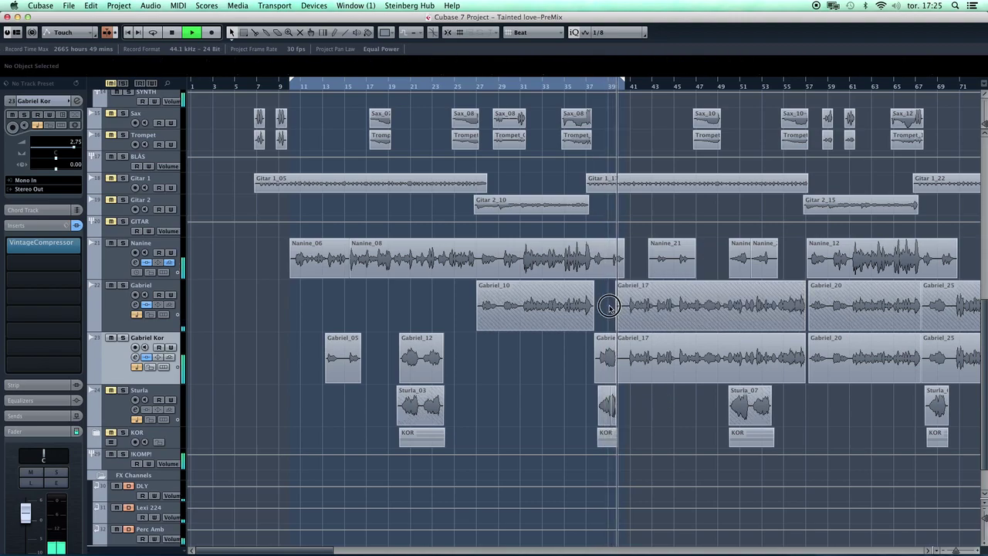
drag(619, 328, 626, 329)
click(644, 391)
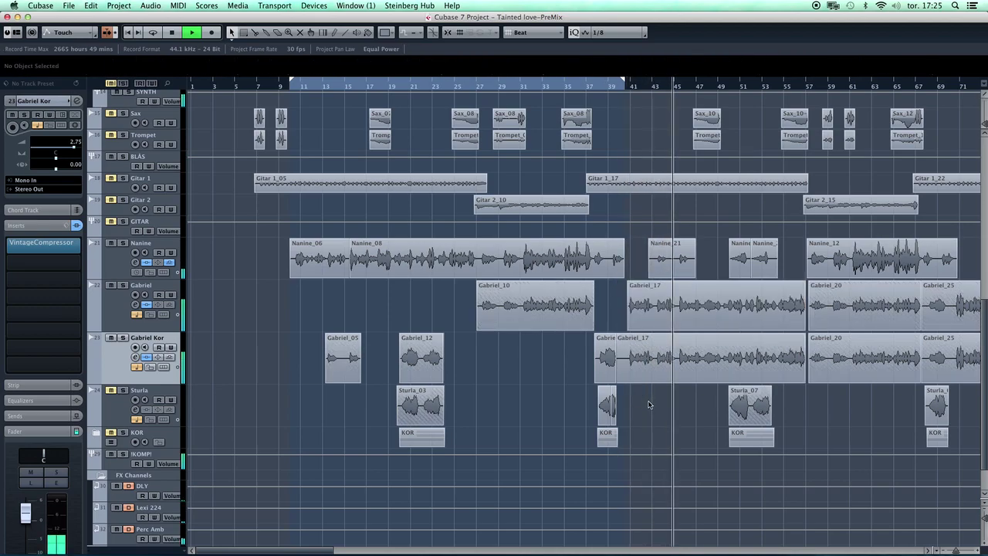
- Delete the long event up to bar 57 on vocal track 23 and trim the start of the short event before it to 38.1.1.36
click(660, 369)
key(Delete)
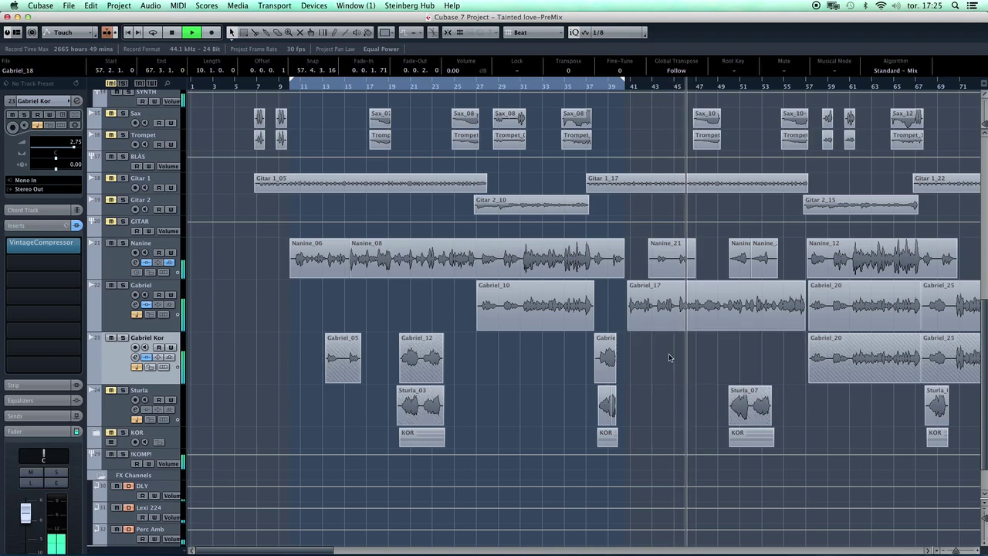
click(597, 360)
drag(597, 379, 600, 380)
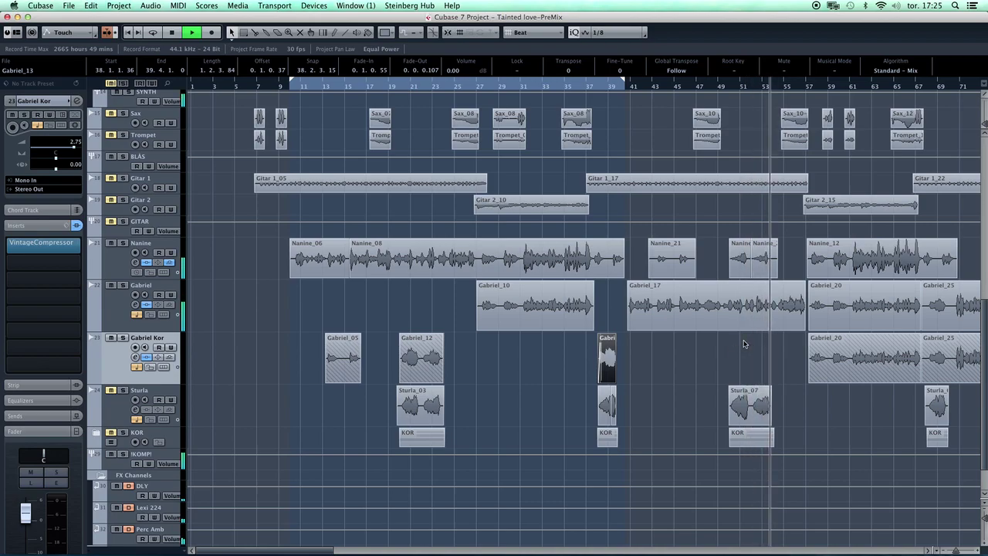
- Delete the event spanning bars 57–67 on vocal track 23
click(800, 365)
drag(797, 361, 894, 387)
key(Delete)
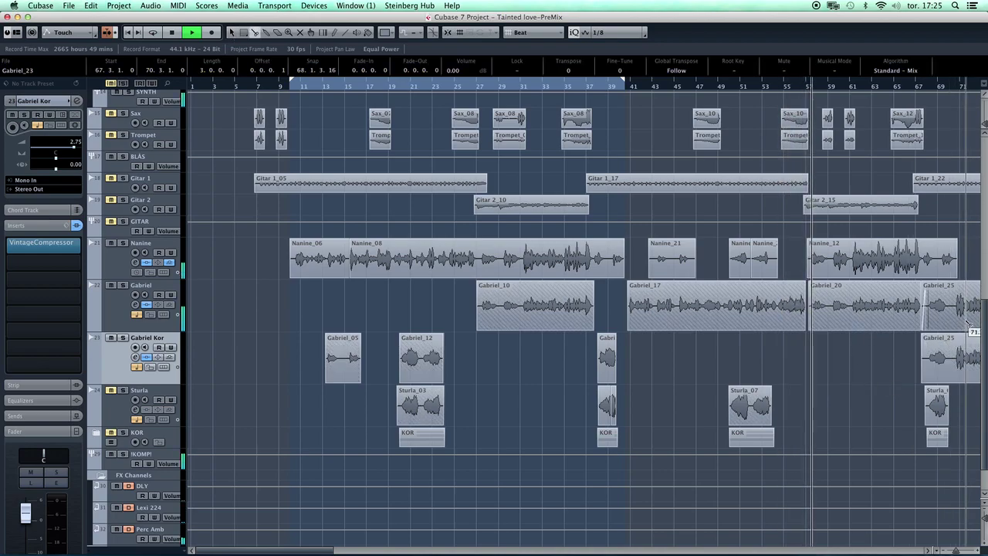
- Split the last events on vocal tracks 22 and 23 at 70.2.2.76 and delete the short piece at bar 67 on track 22
drag(960, 305, 948, 364)
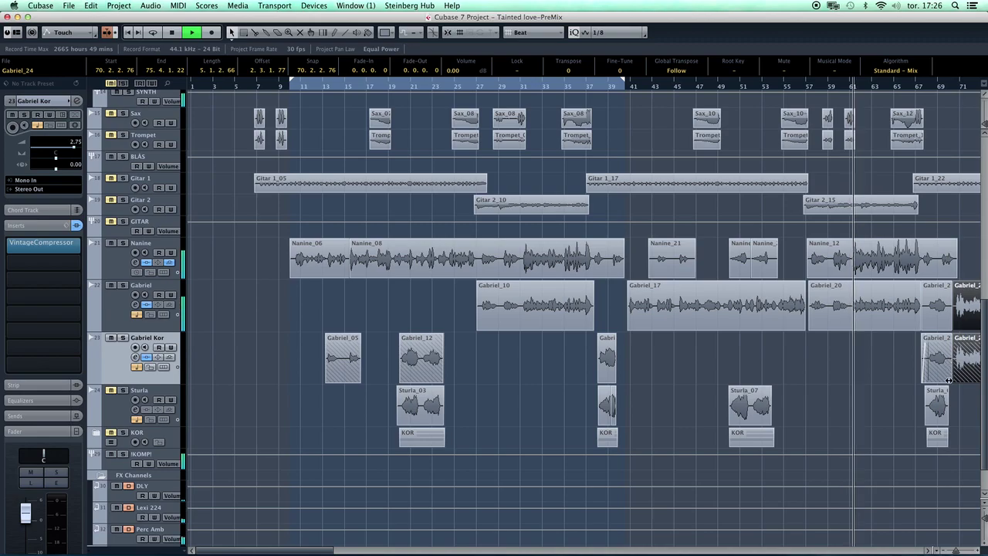
key(g)
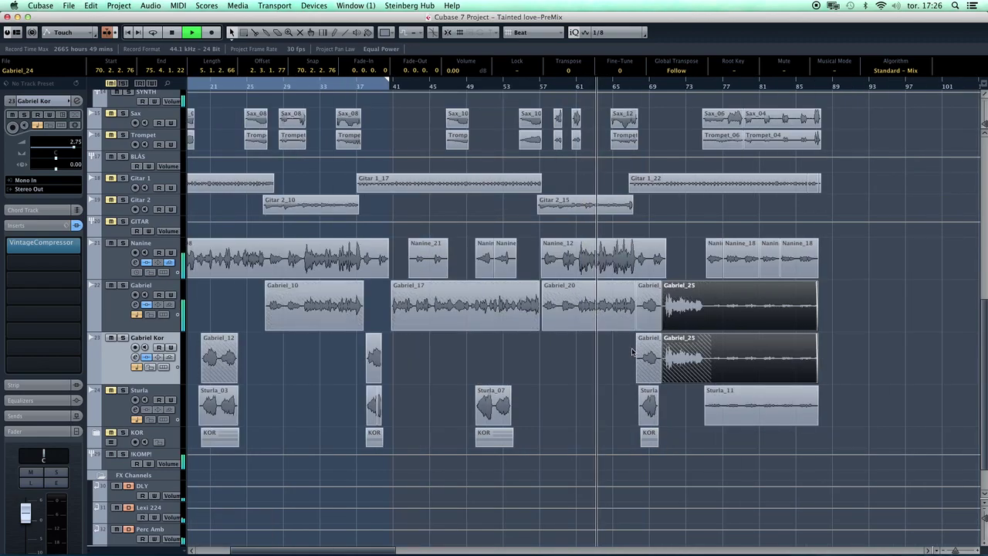
click(647, 301)
double_click(646, 301)
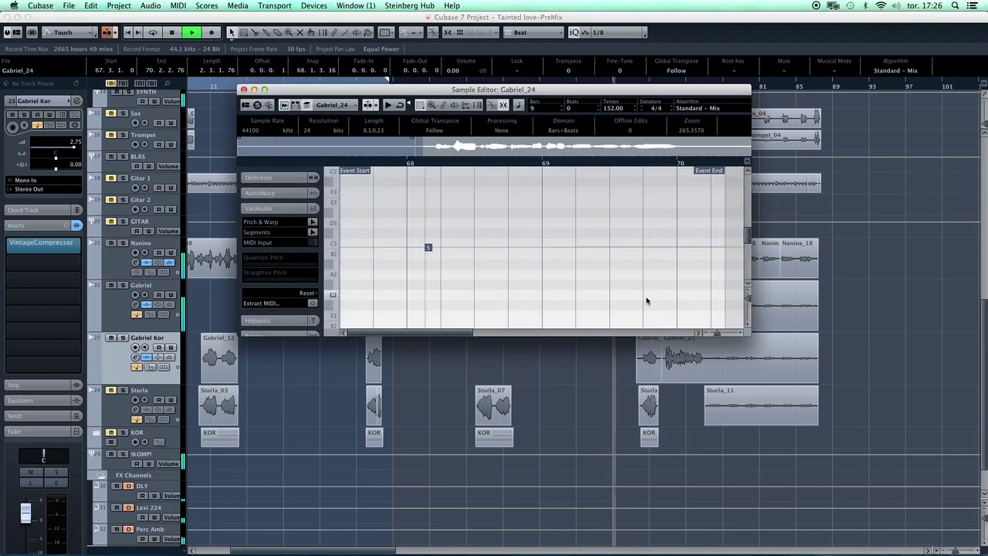
key(Return)
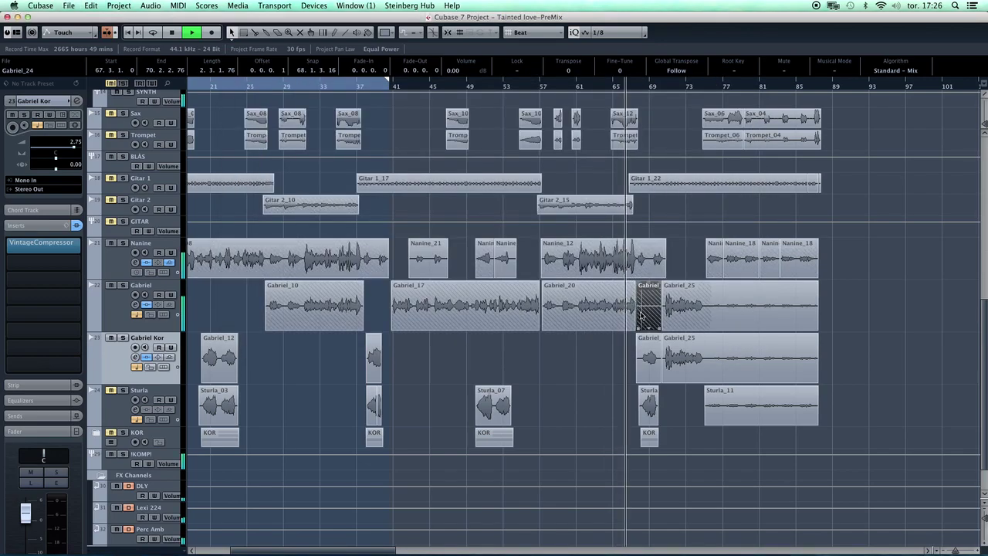
key(Delete)
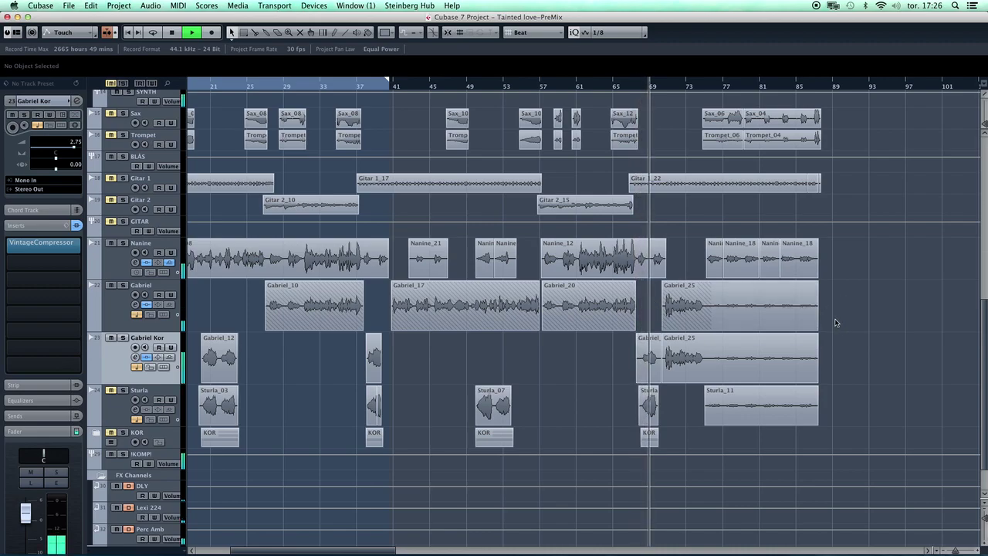
- Try deleting the two overlapping events that start at bar 70 on vocal track 23, and undo the deletion
drag(835, 306, 773, 308)
click(791, 361)
click(771, 368)
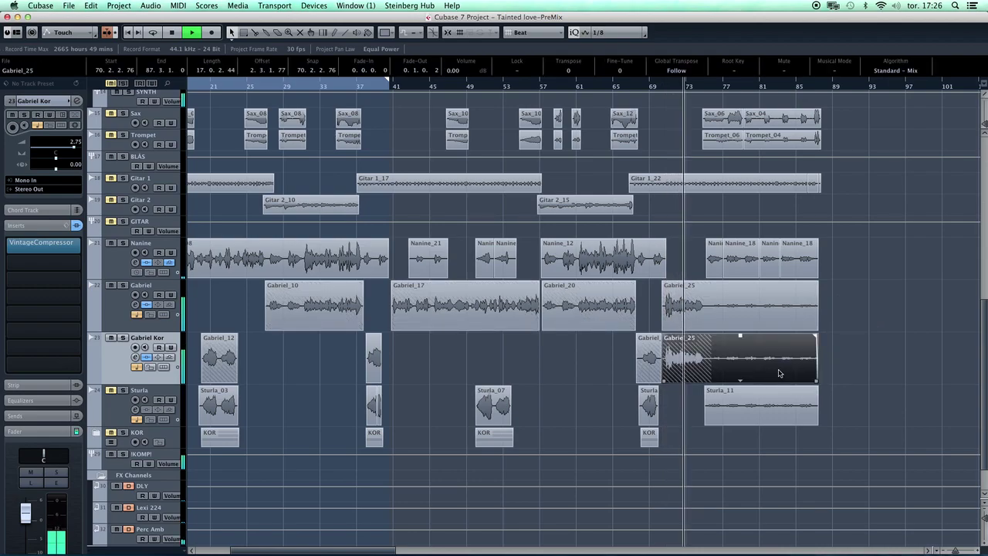
key(Delete)
click(694, 371)
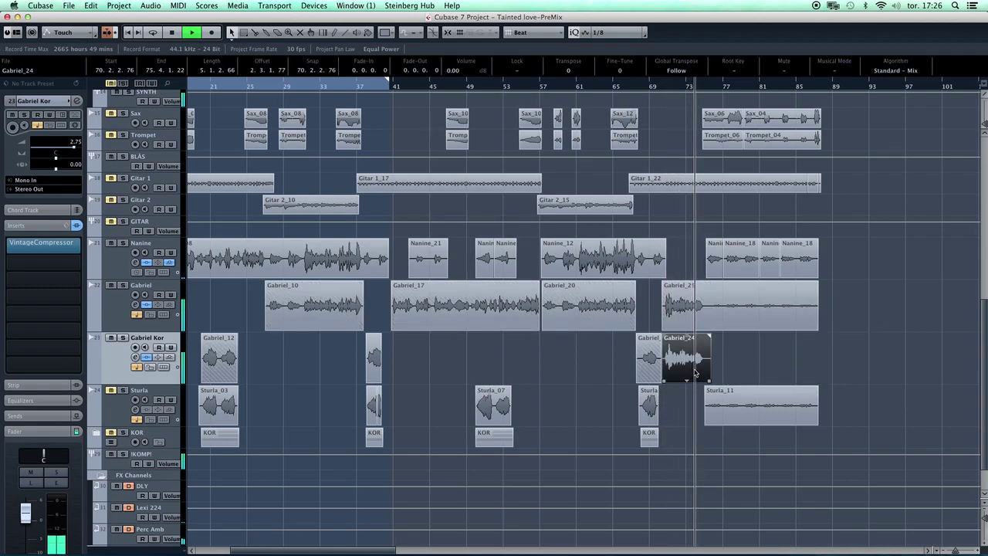
key(Delete)
click(718, 405)
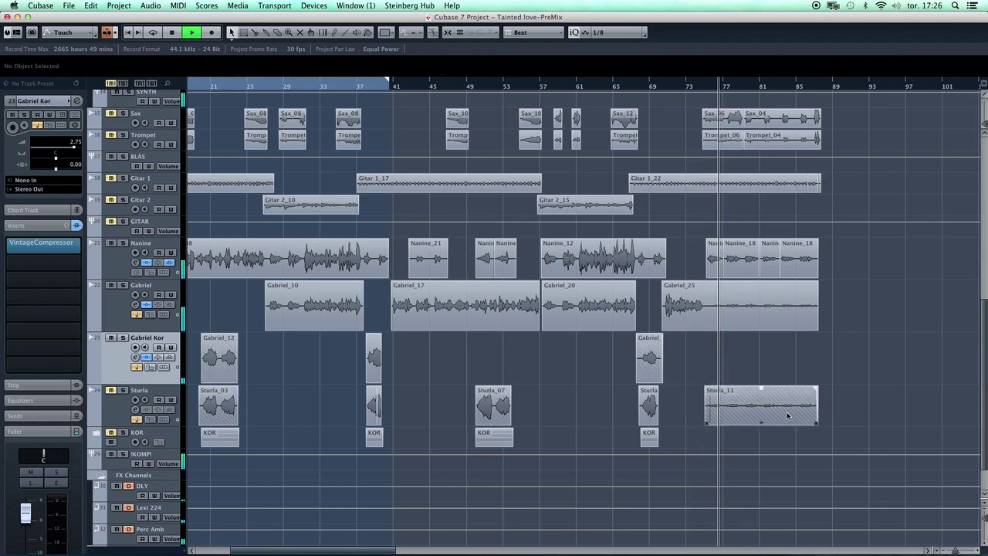
key(super+z)
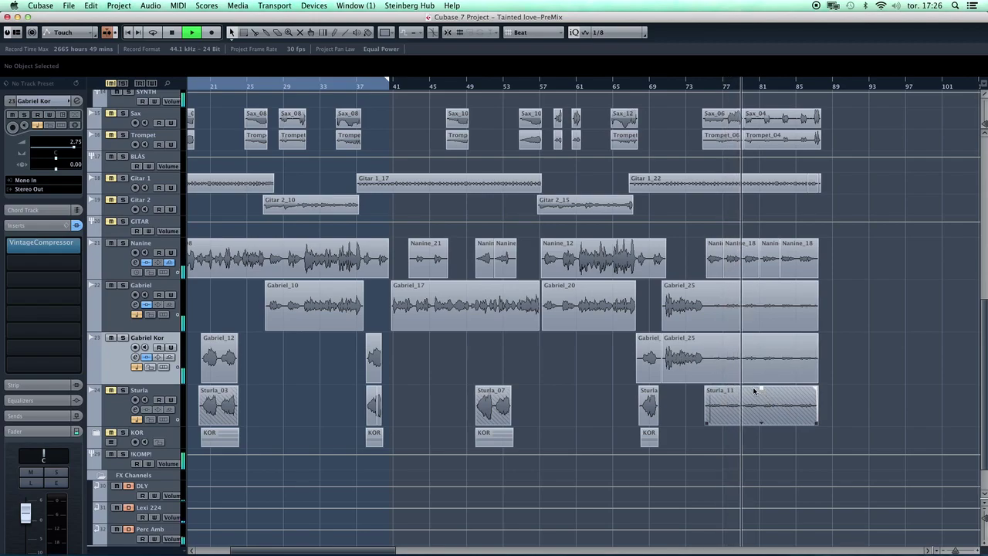
- Delete the overlapping events after bar 70 on vocal track 23, keeping the short event at bar 67
click(702, 365)
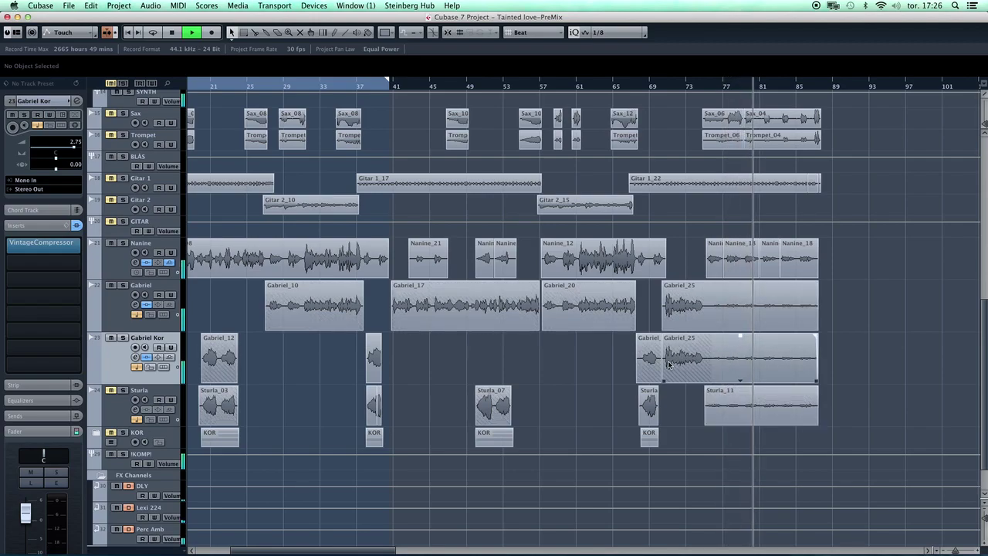
drag(860, 363, 786, 378)
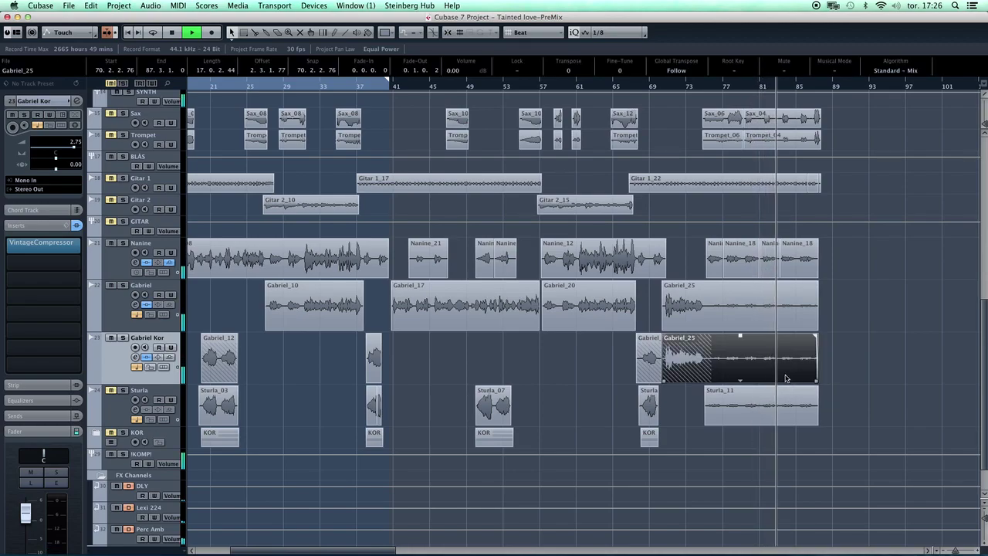
key(Delete)
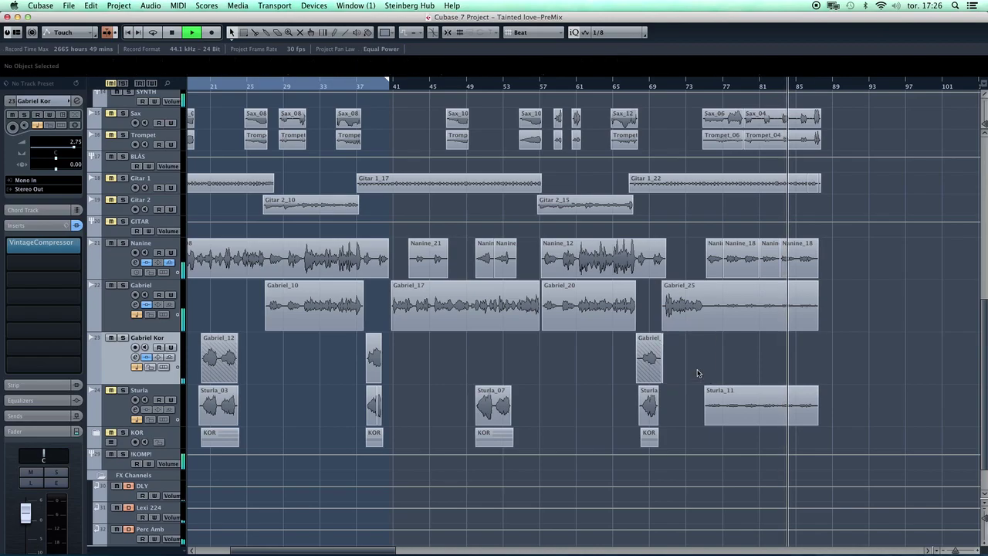
- Split the last event on vocal track 22 at 75.2.4.25, stop playback and raise the volume of the quiet second part
click(710, 323)
key(1)
click(756, 315)
key(space)
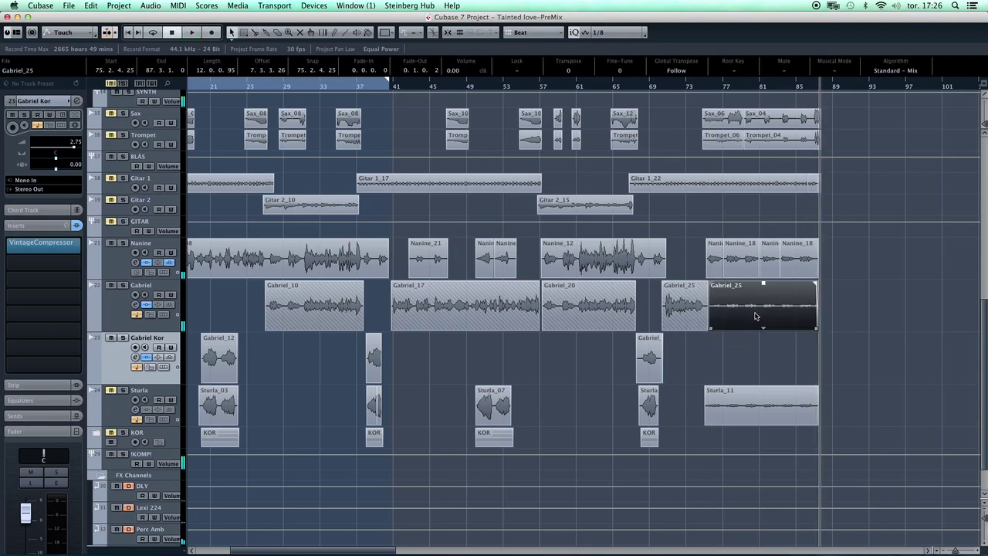
drag(764, 284, 779, 200)
- Raise the volume of the last event on vocal track 24 to 8.80 dB
click(766, 405)
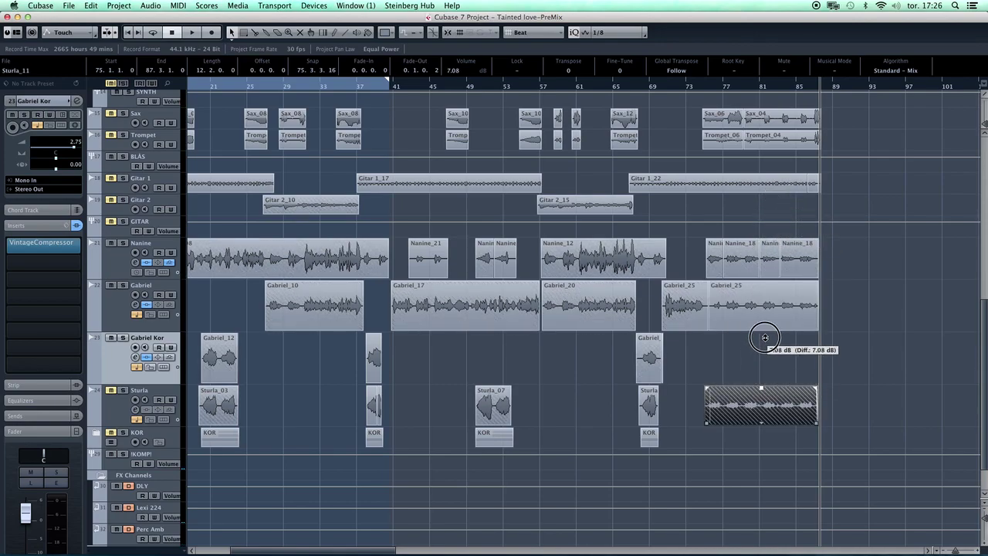
drag(763, 319, 764, 319)
key(g)
key(g)
key(g)
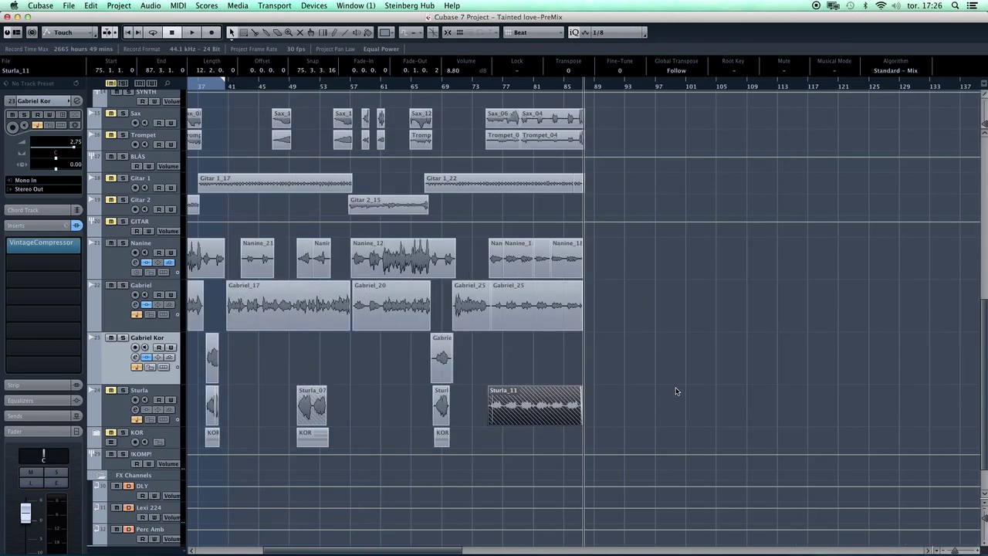
key(g)
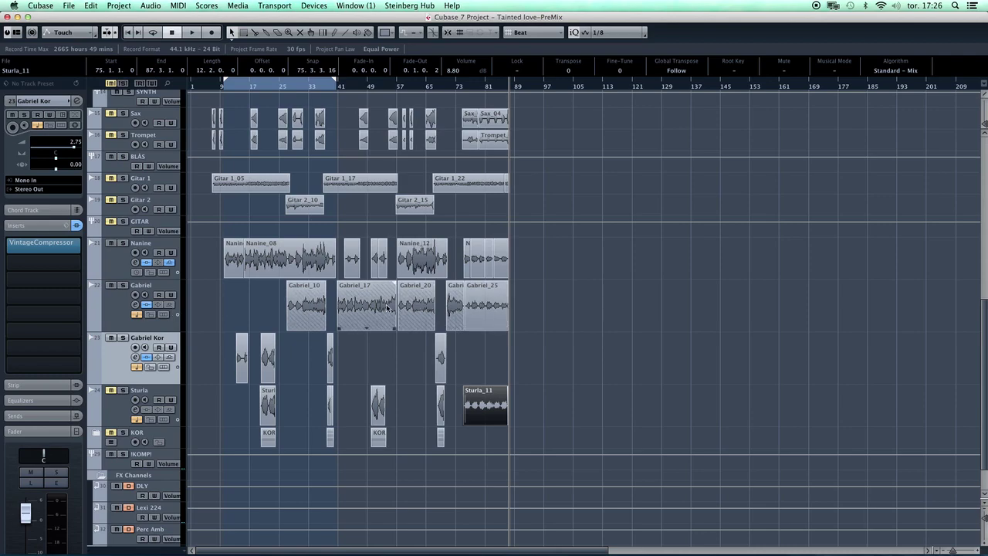
- Loop playback over the event at bars 40–57 on vocal track 22 and solo the track
click(362, 311)
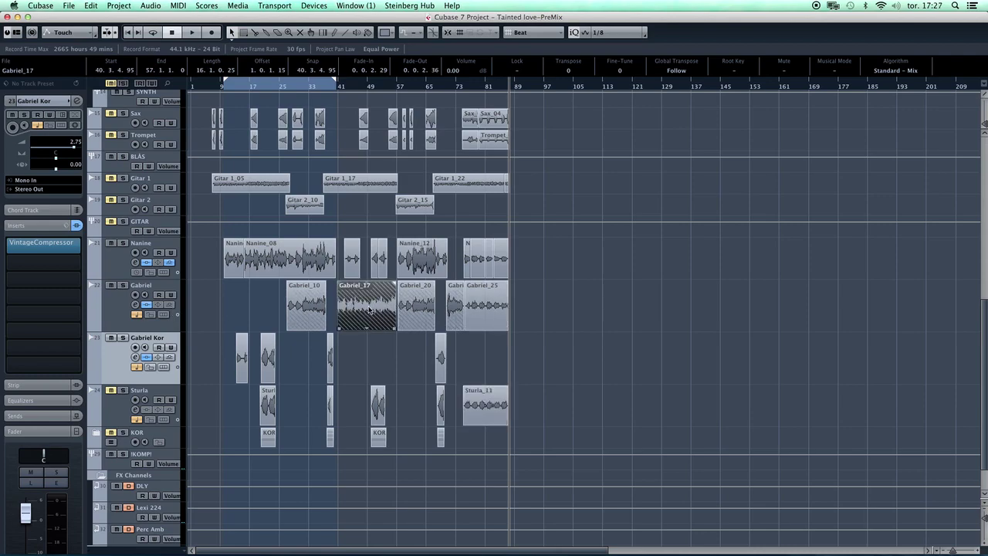
key(shift+g)
click(118, 305)
click(122, 284)
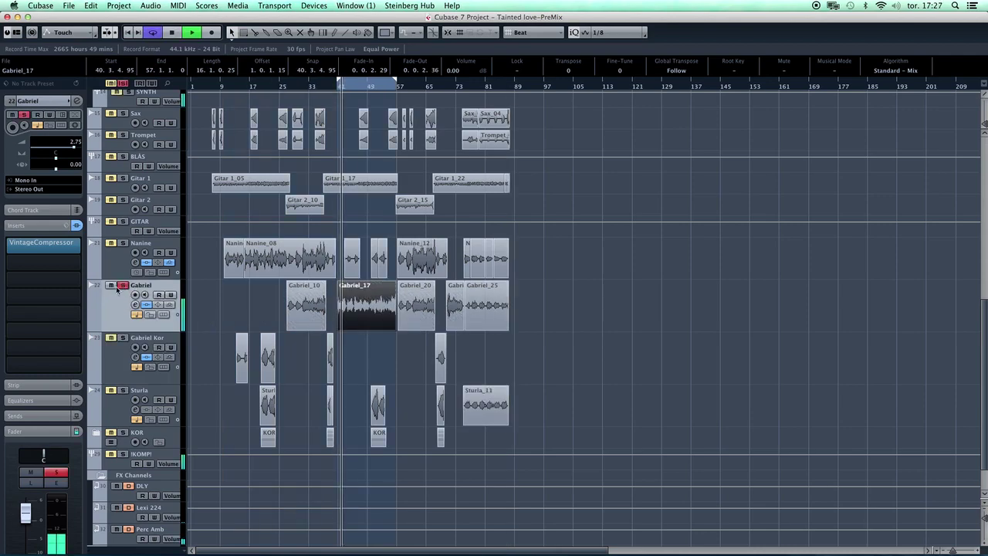
- Bypass the inserts on vocal track 22 and open its channel settings
click(8, 247)
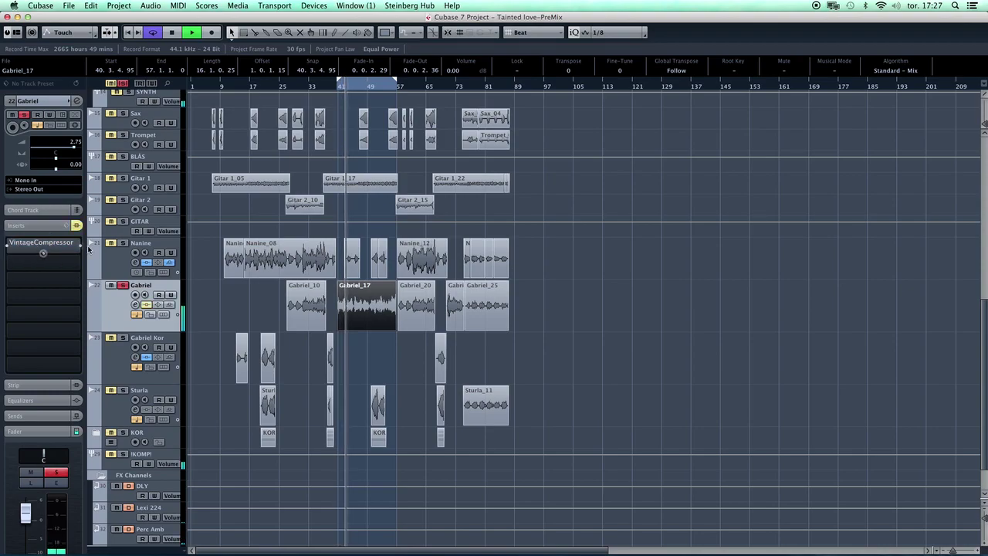
click(76, 101)
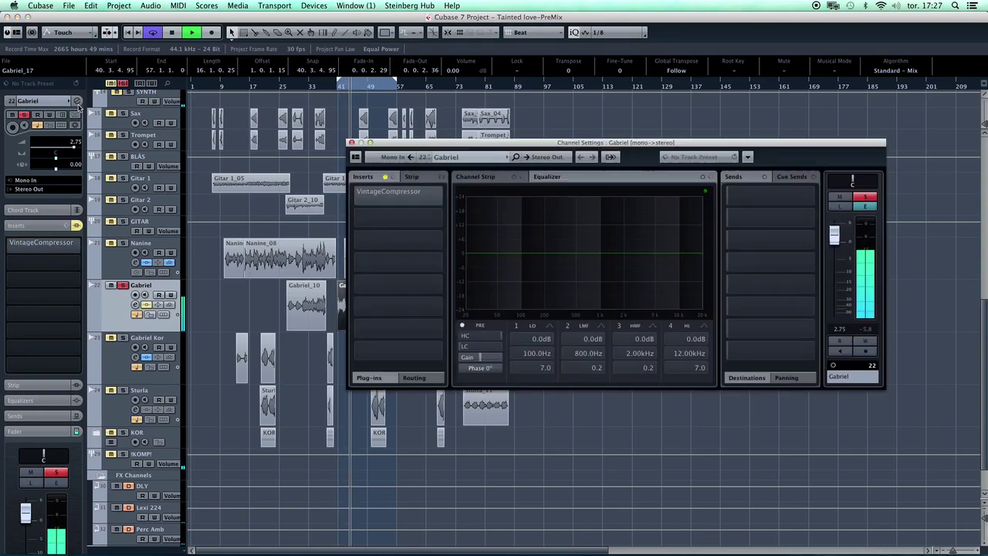
click(441, 195)
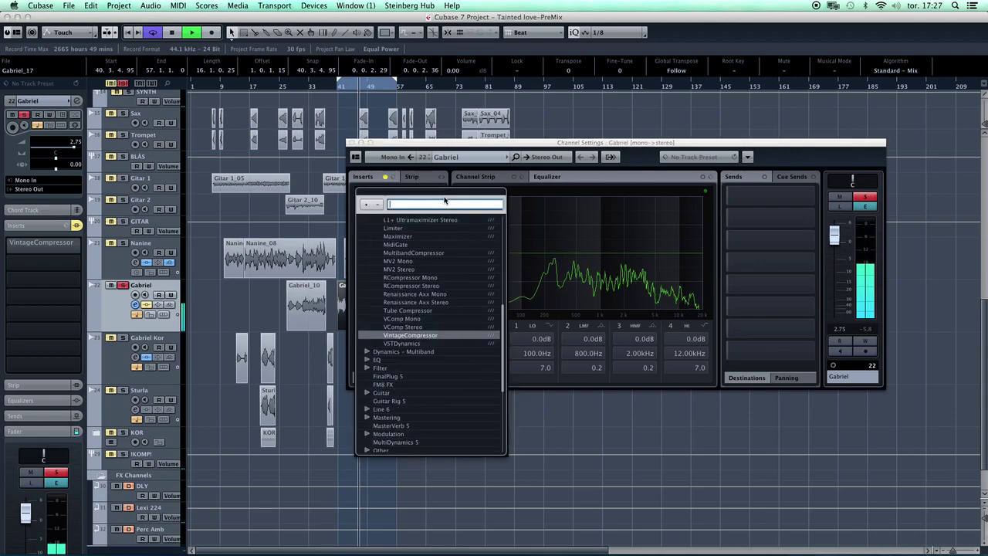
click(415, 149)
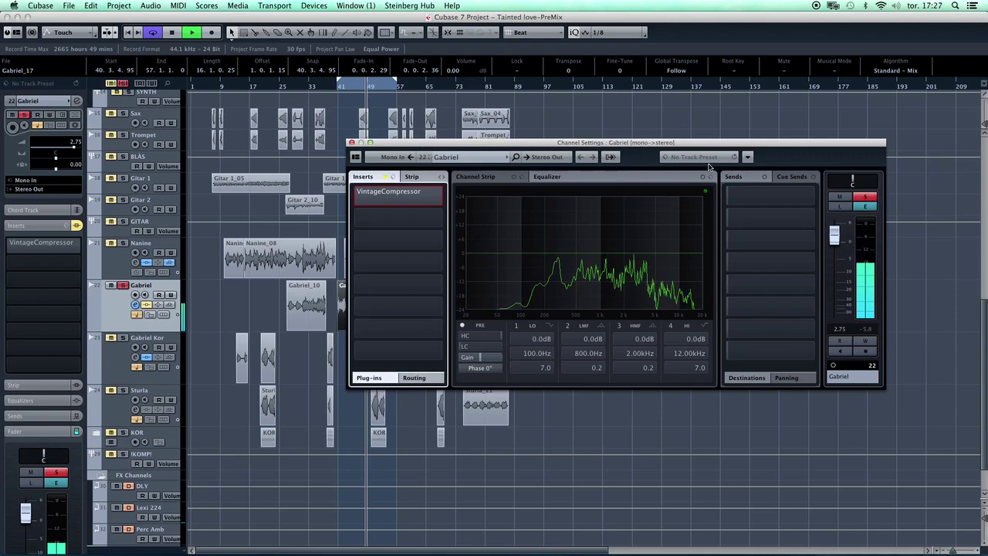
- Copy the channel settings of vocal track 21, including inserts and sends, onto vocal track 22 in the MixConsole
click(352, 143)
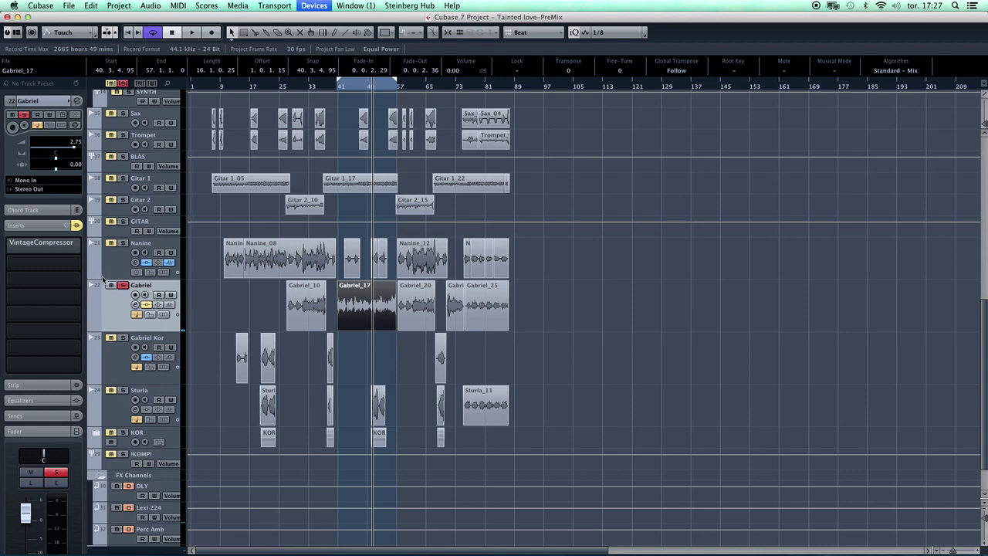
key(F3)
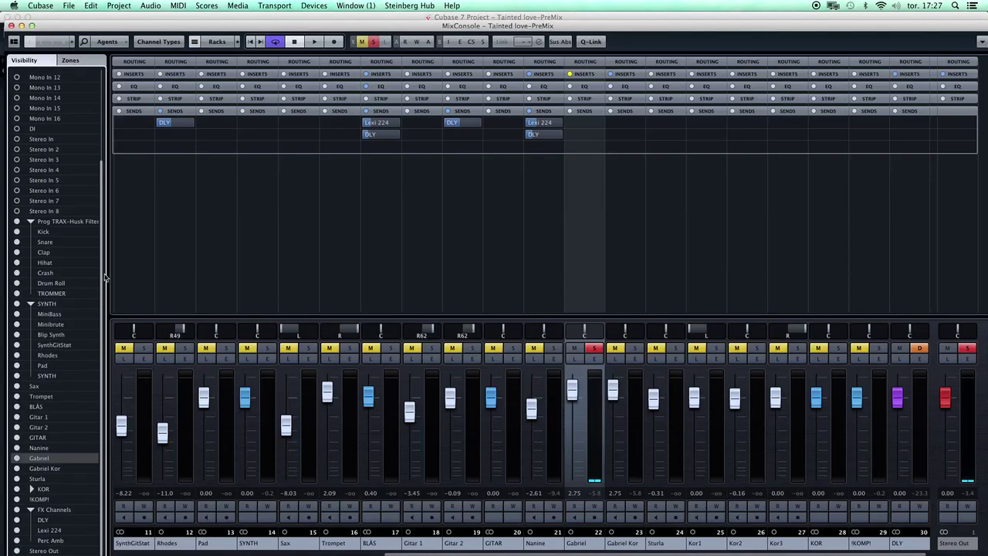
click(548, 495)
click(544, 540)
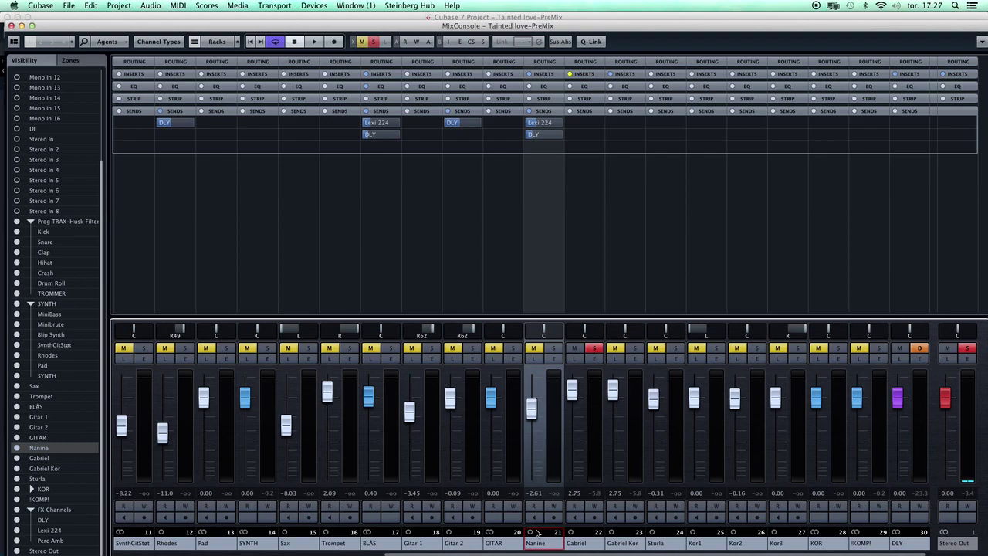
click(580, 534)
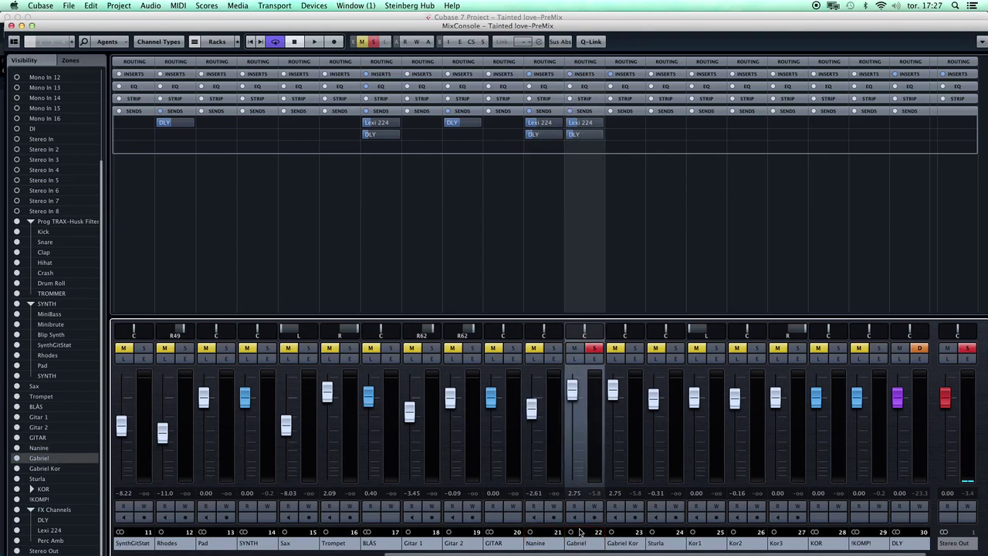
- Open the channel settings of vocal track 22 and bypass all of its sends and inserts
key(space)
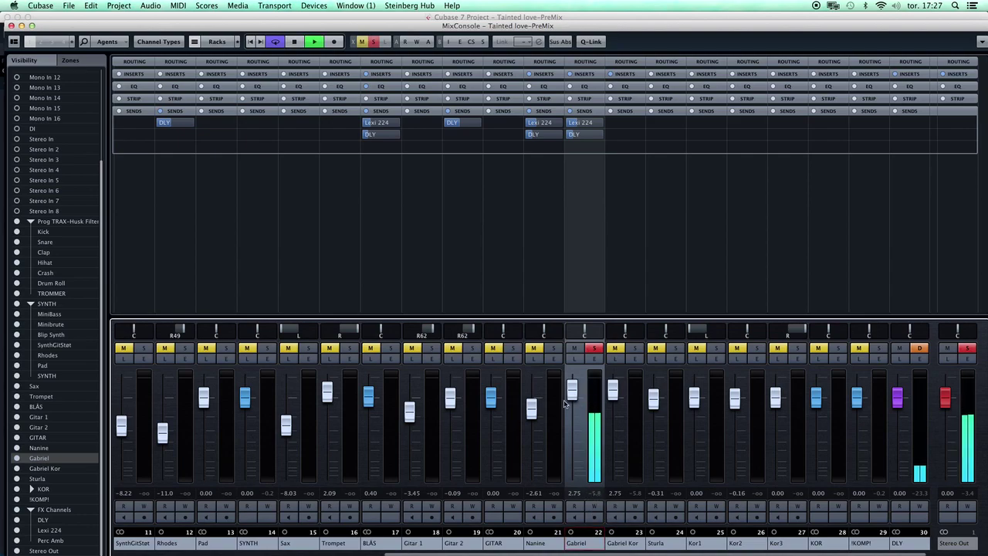
click(595, 359)
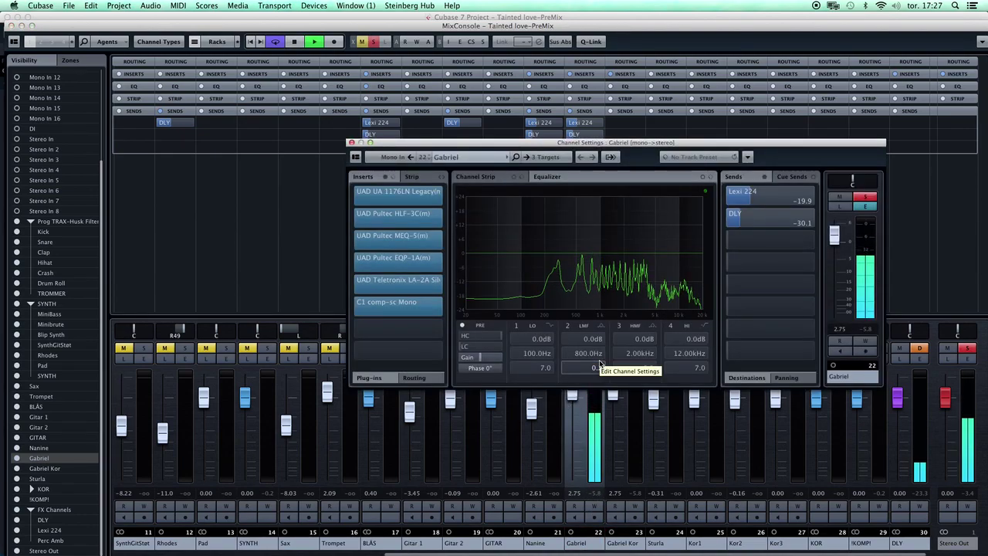
key(F3)
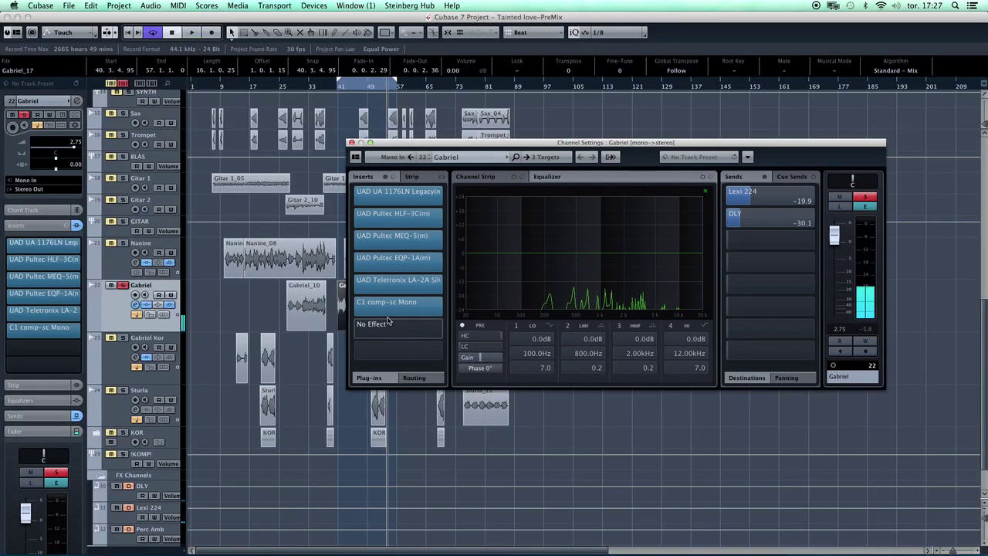
click(727, 199)
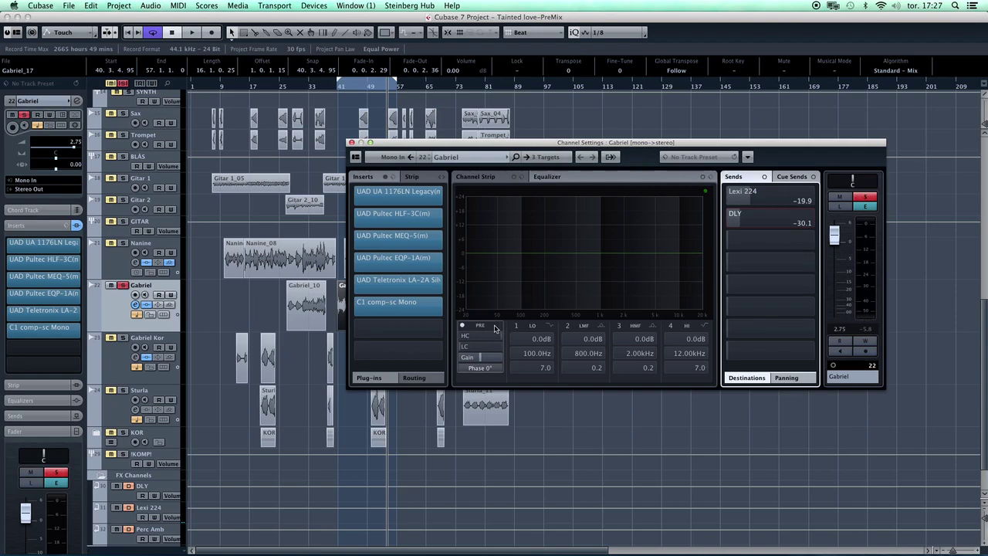
click(356, 308)
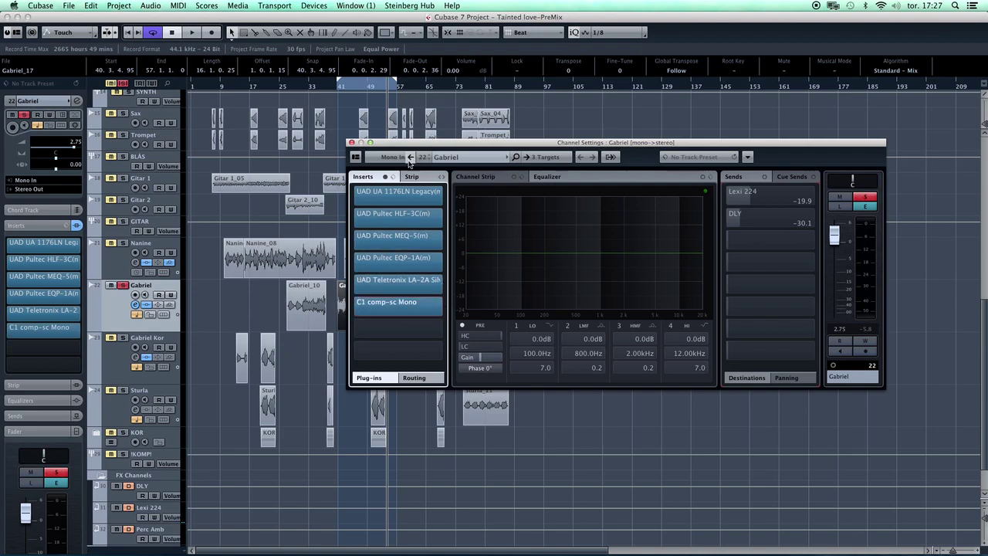
click(385, 178)
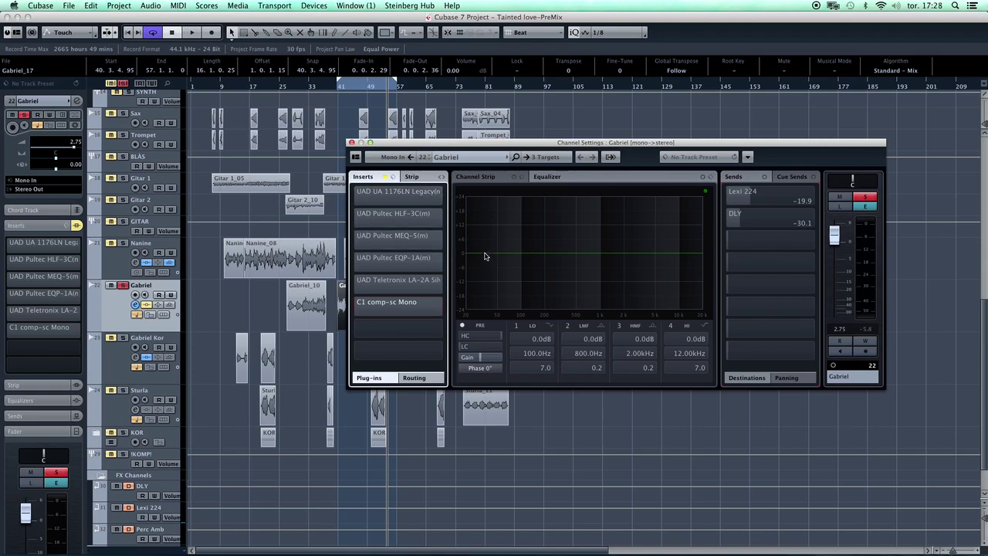
- Reactivate only the UAD UA 1176LN Legacy insert on vocal track 22, review its settings and close the plug-in
click(392, 194)
click(505, 141)
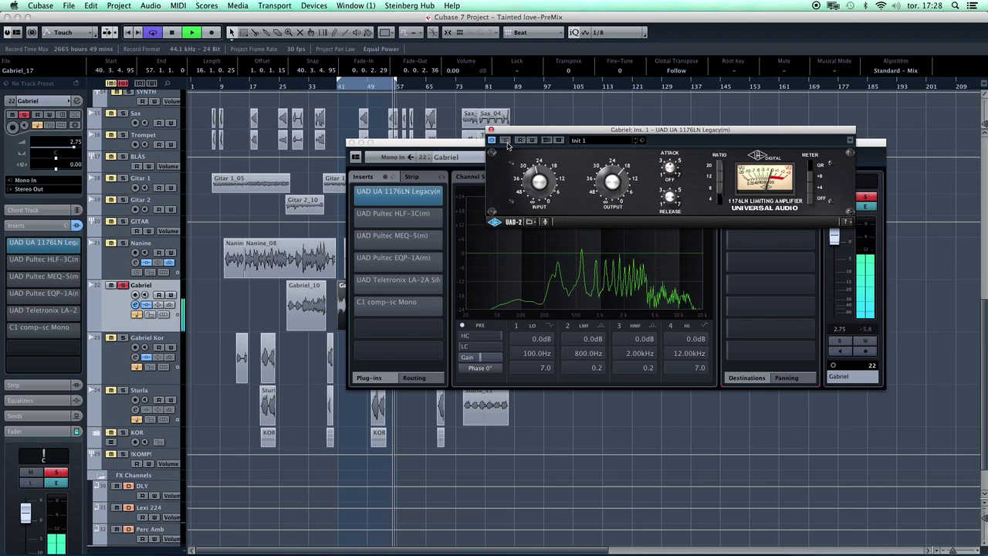
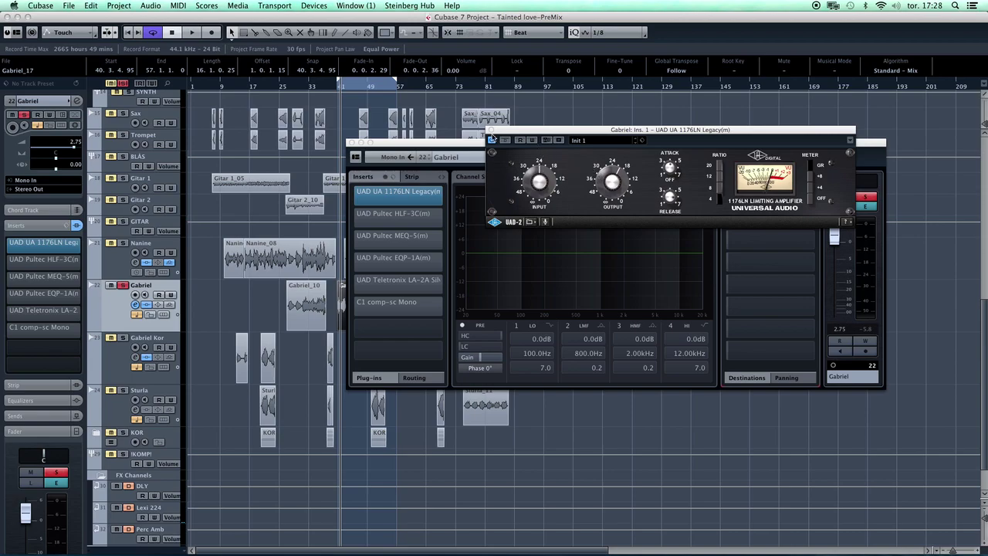
click(490, 130)
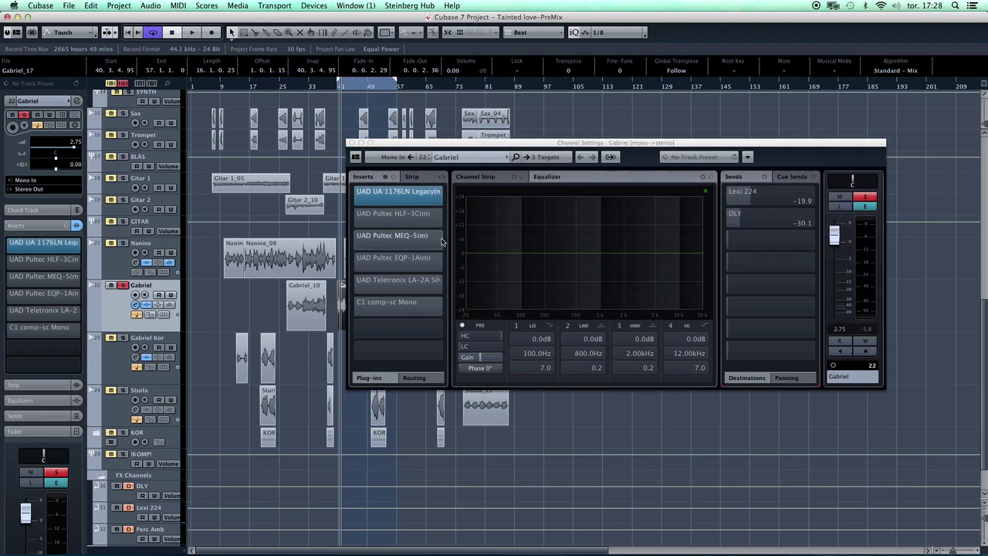
click(398, 201)
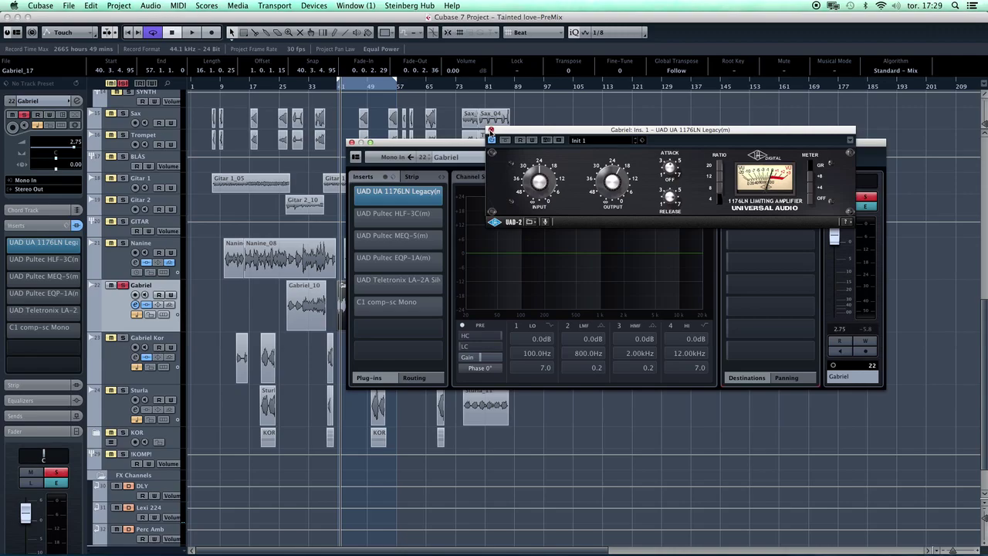
click(490, 130)
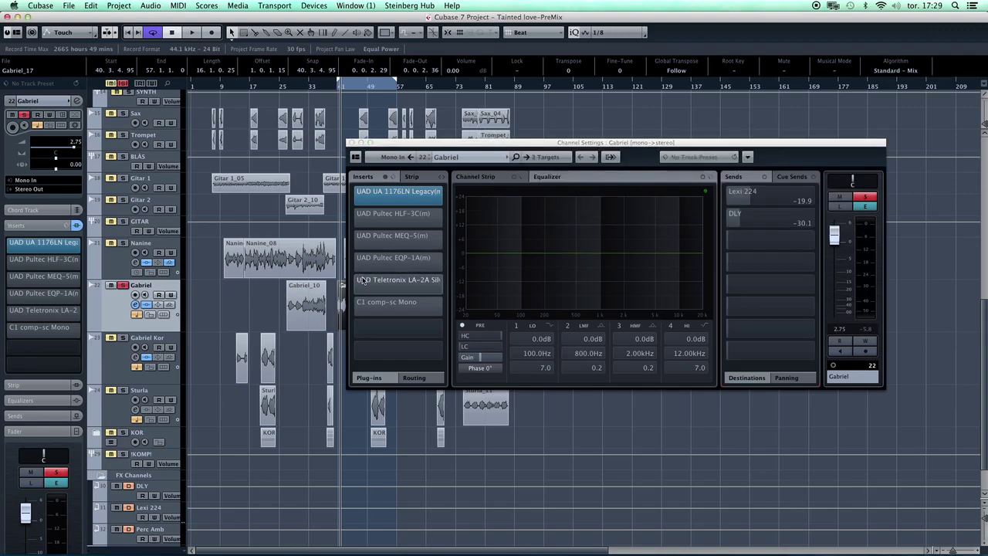
- Activate the UAD Pultec HLF-3C insert on vocal track 22 and compare the looped vocal with and without the filter
click(401, 218)
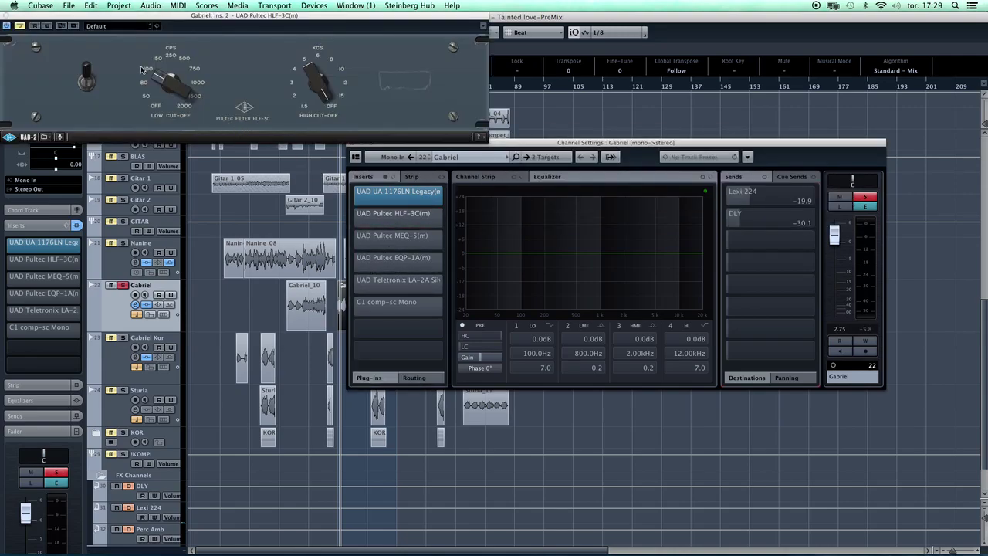
key(space)
drag(177, 15, 346, 40)
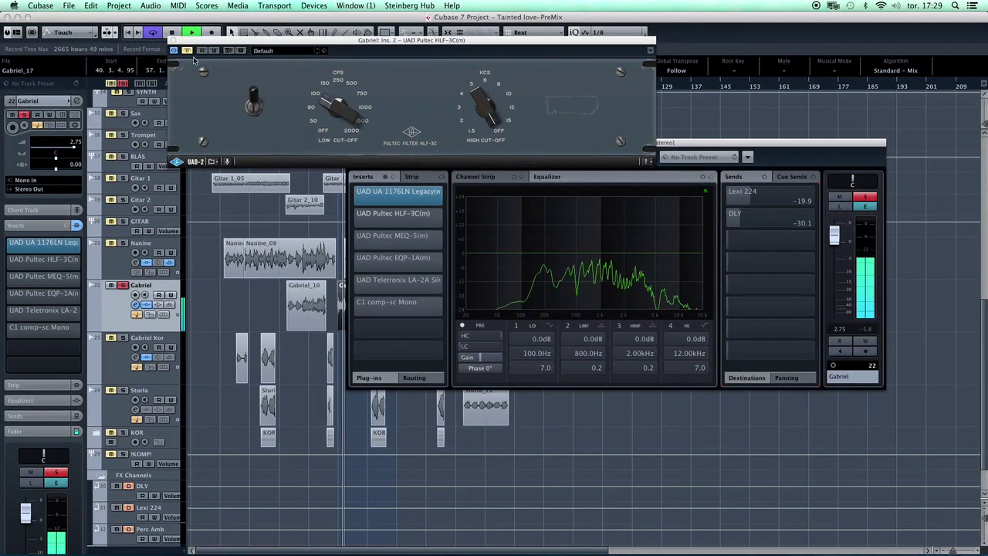
click(336, 115)
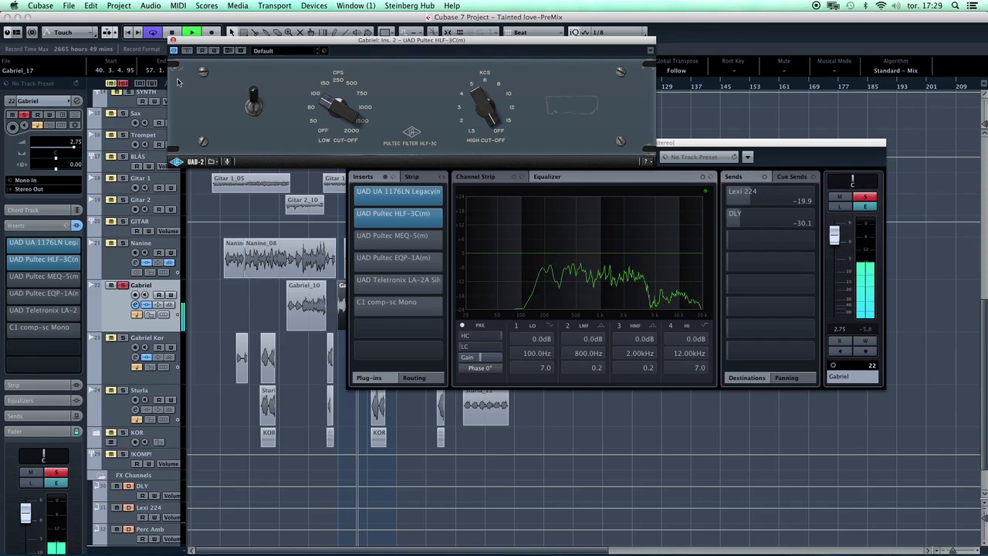
click(188, 51)
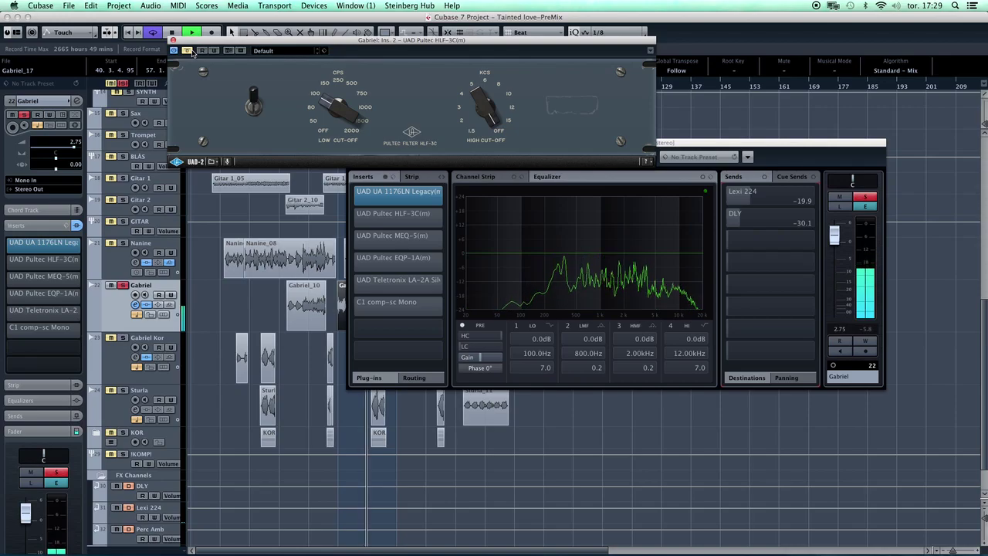
click(191, 52)
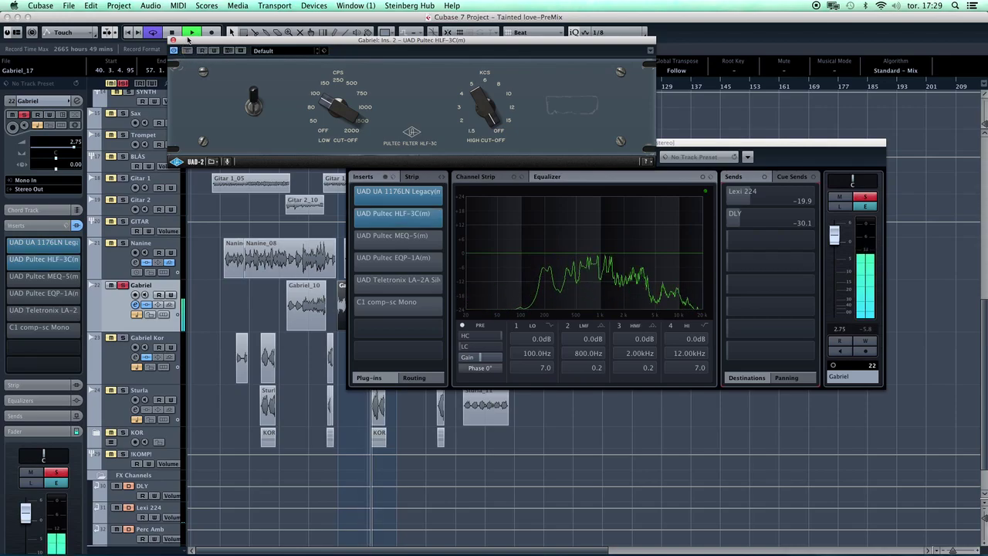
key(space)
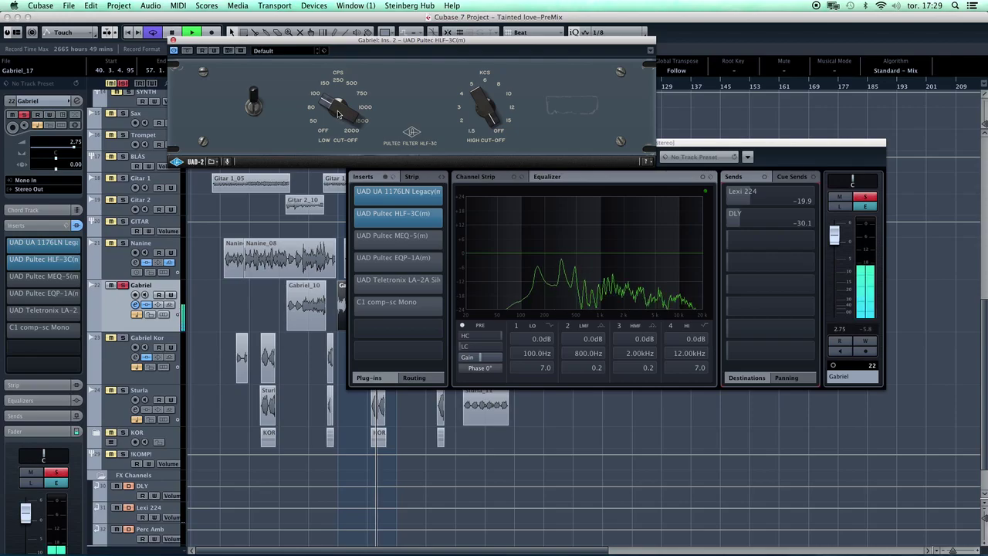
- Try the Pultec HLF-3C low cut-off at 150 and 250 during playback, and return it to 100
drag(342, 116, 337, 112)
scroll(337, 112, down, 2)
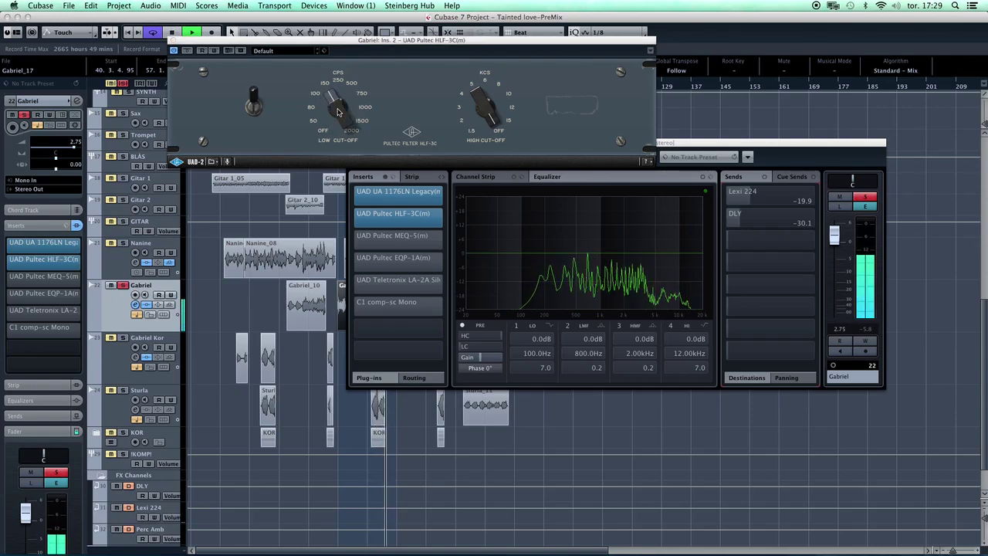
scroll(338, 112, up, 1)
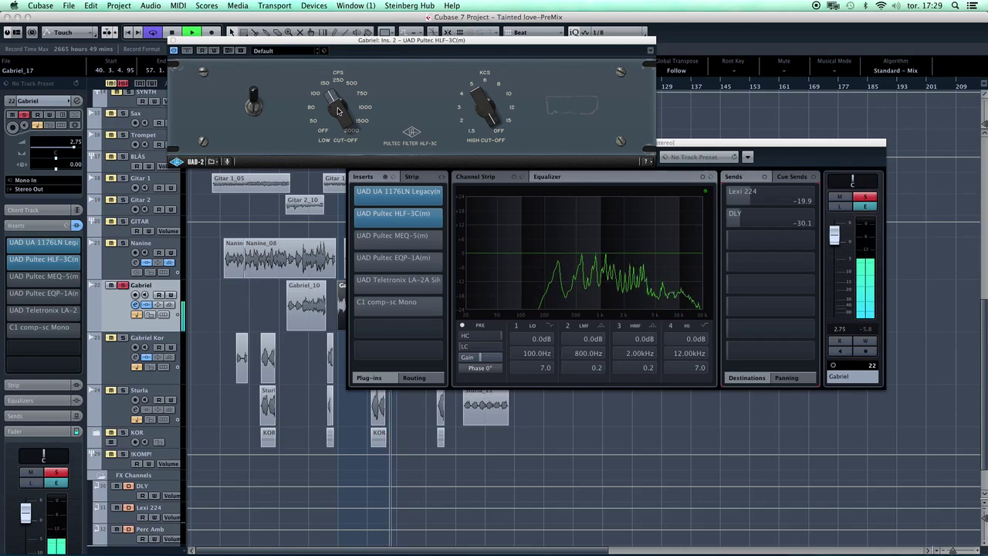
scroll(338, 112, down, 2)
scroll(337, 112, down, 1)
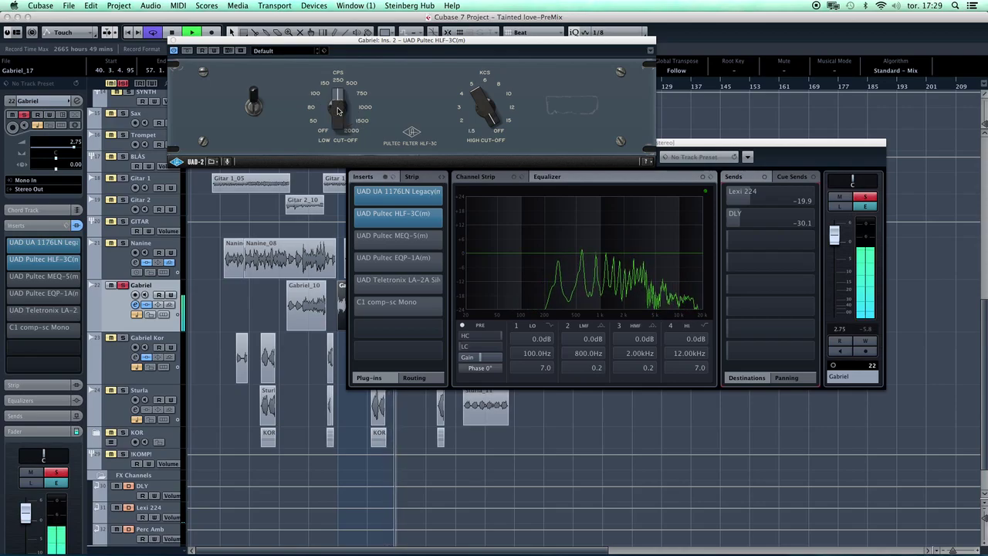
scroll(337, 112, up, 1)
scroll(337, 112, up, 1)
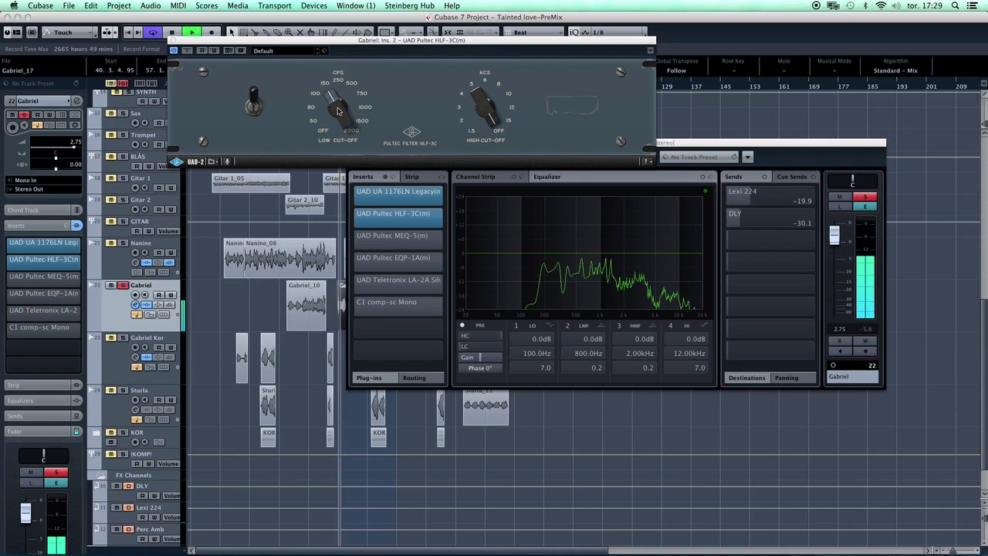
key(space)
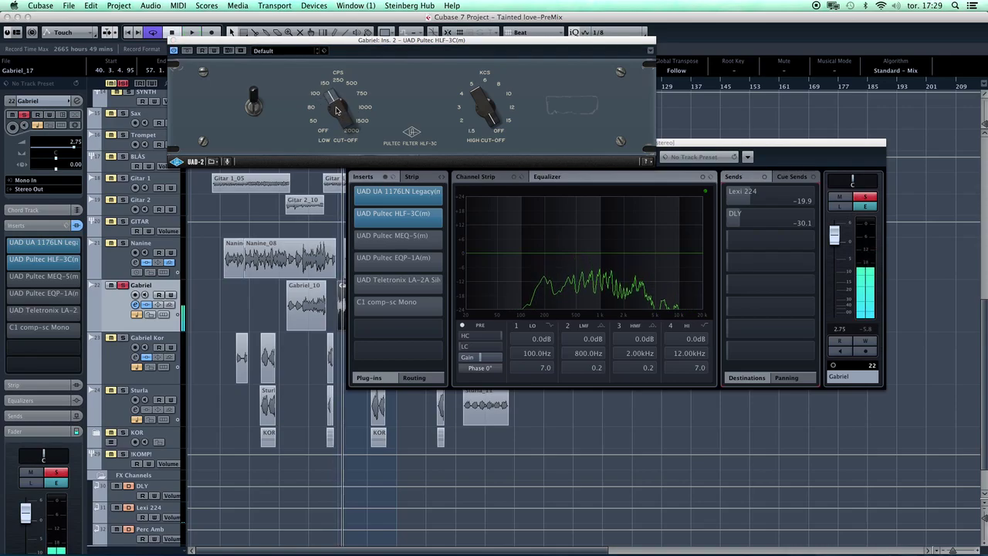
scroll(335, 111, up, 2)
key(space)
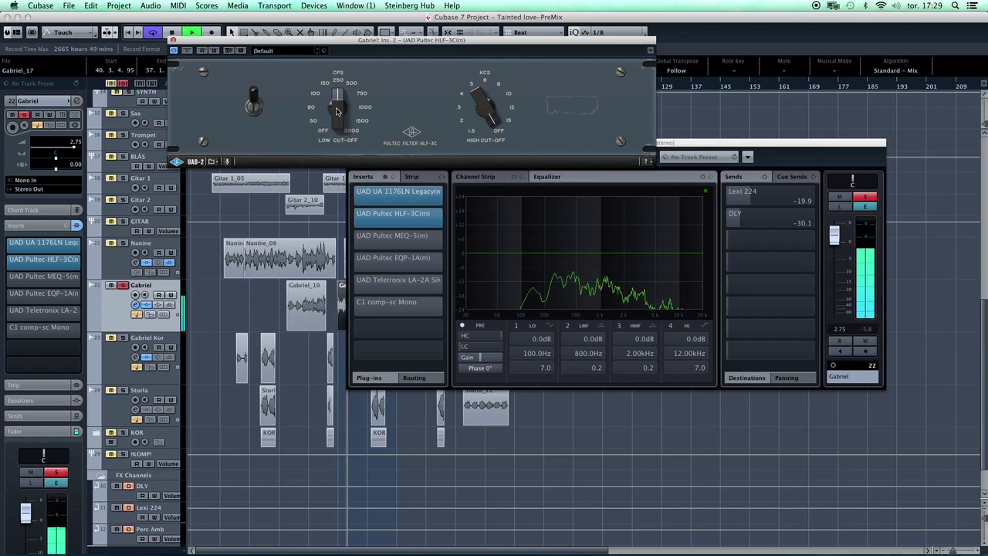
click(251, 103)
click(252, 103)
key(space)
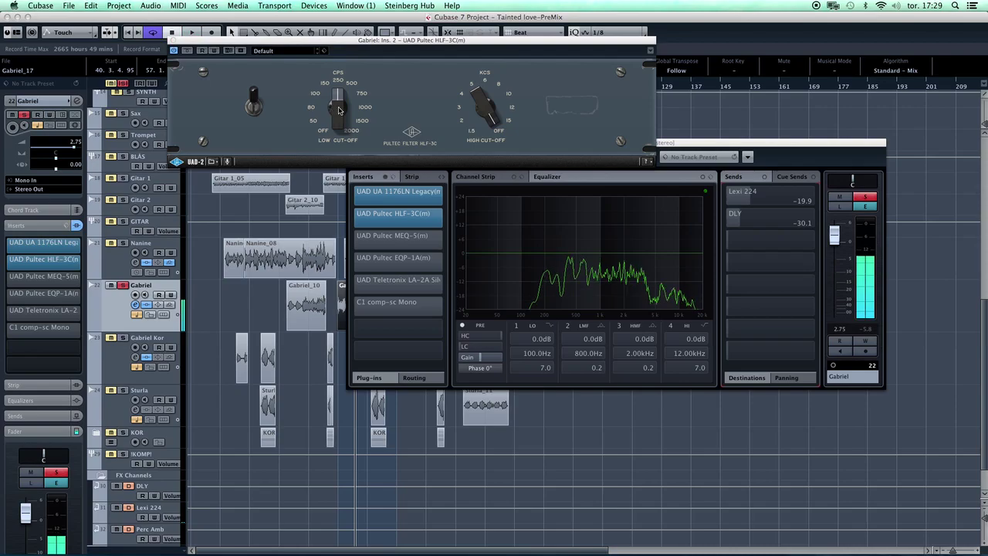
drag(331, 113, 338, 110)
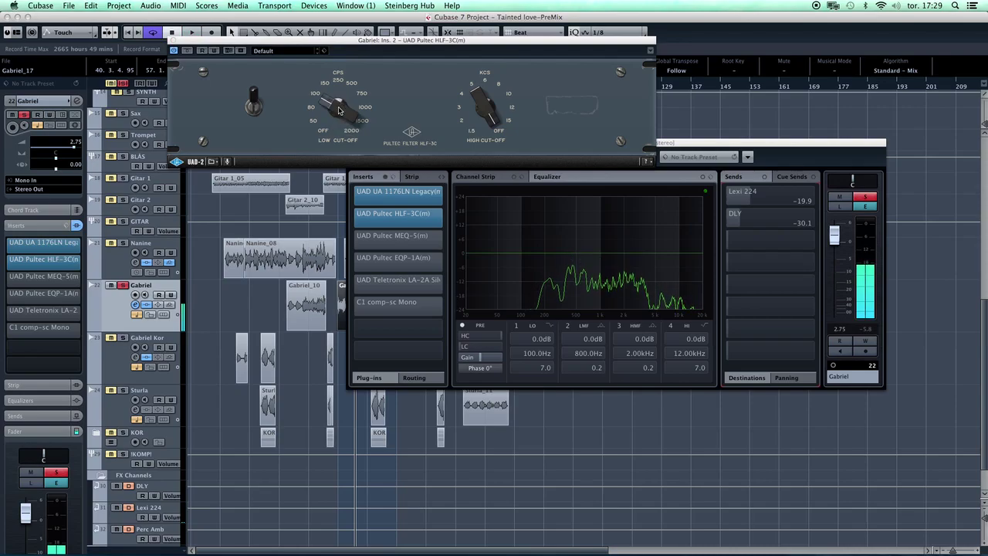
- Close the HLF-3C and activate the UAD Pultec MEQ-5 insert on vocal track 22 while the loop plays
click(173, 40)
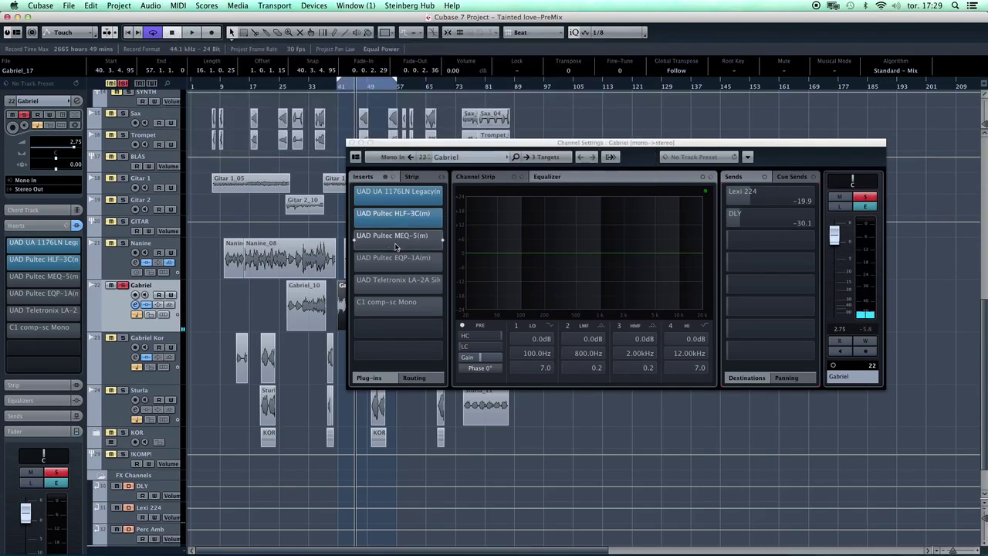
click(395, 245)
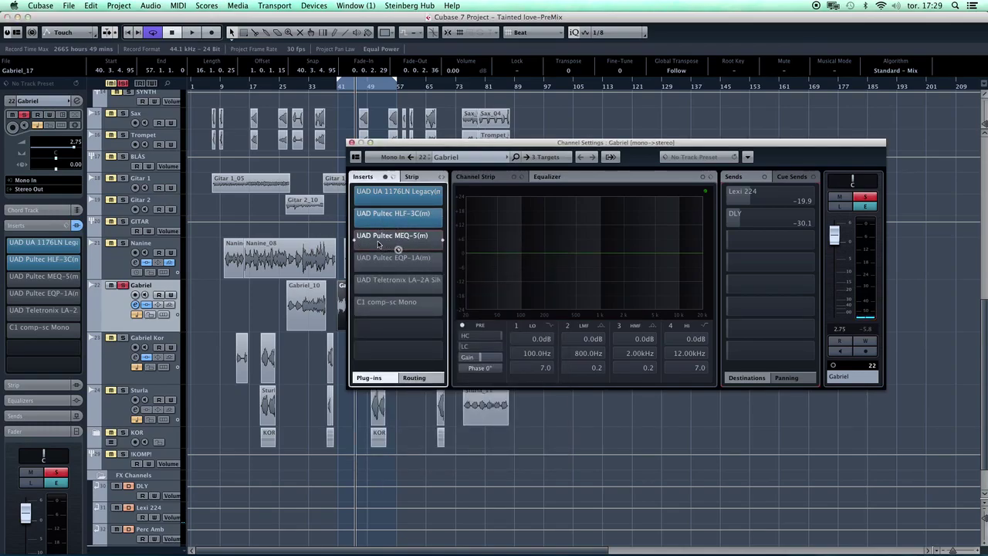
click(379, 238)
key(space)
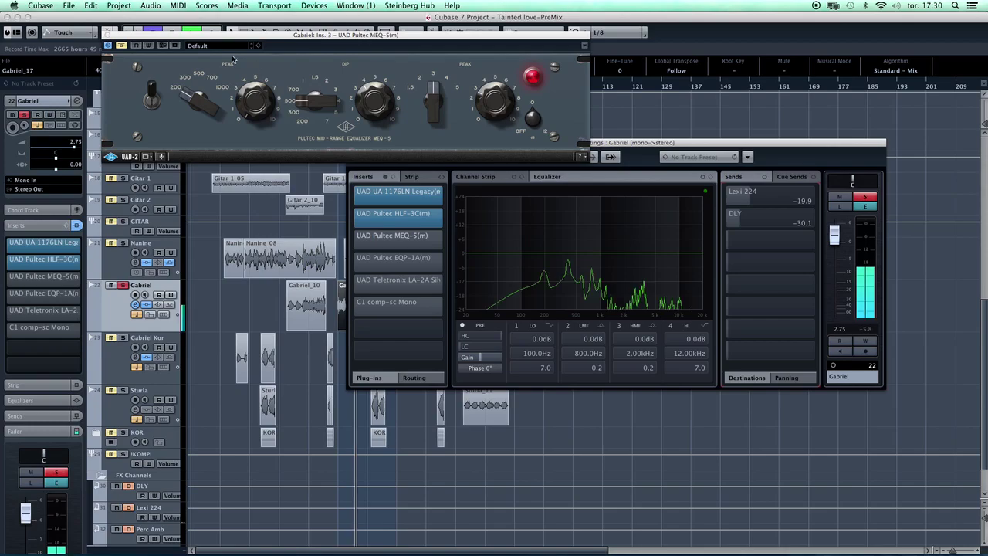
drag(211, 37, 315, 60)
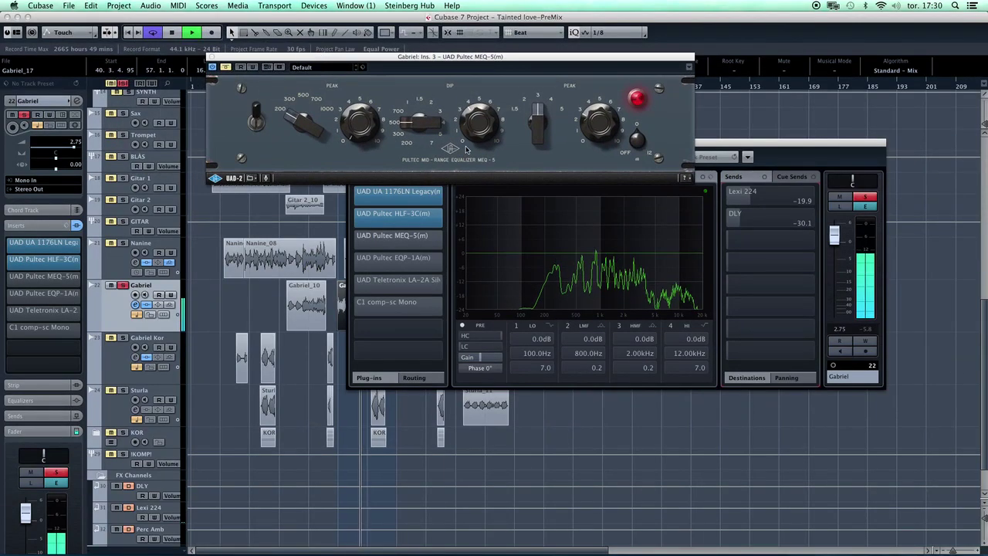
click(225, 68)
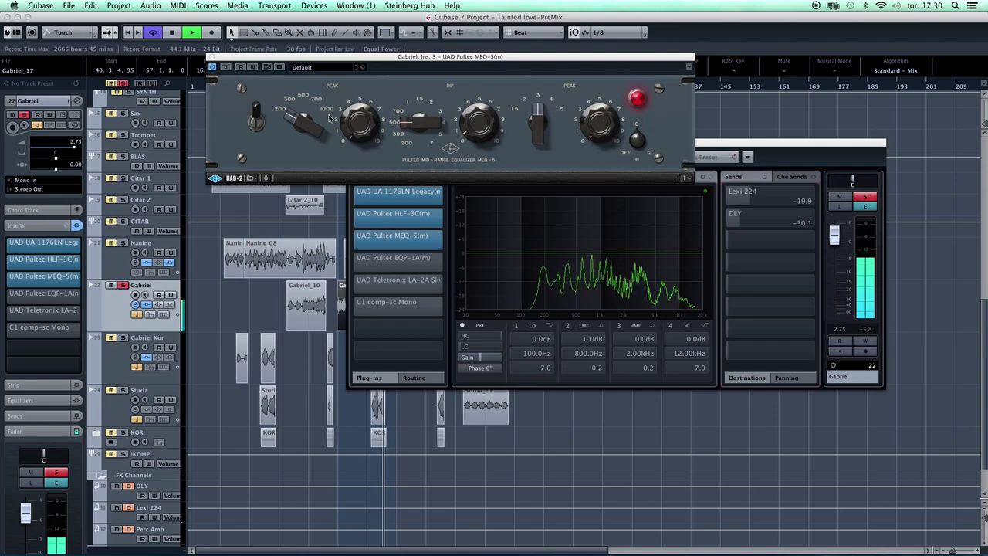
- Set the MEQ-5 dip frequency to 300 during playback and compare the vocal with the equalizer switched out and in
drag(297, 133, 295, 129)
click(295, 128)
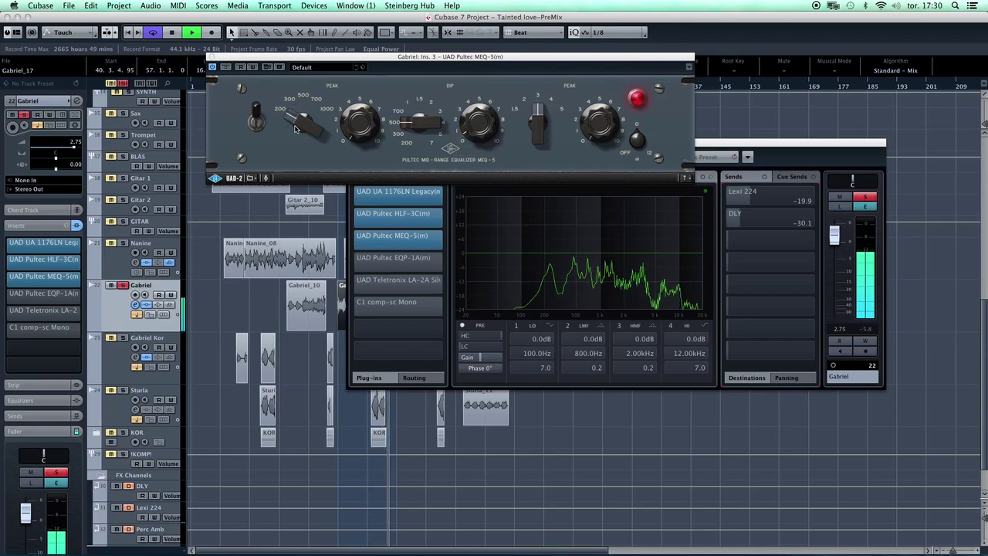
click(295, 129)
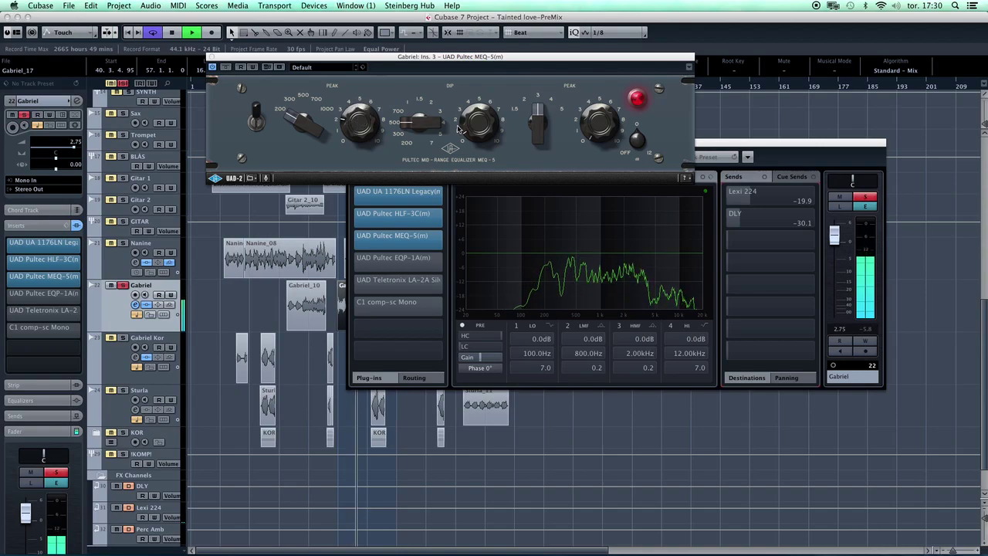
drag(434, 114, 437, 117)
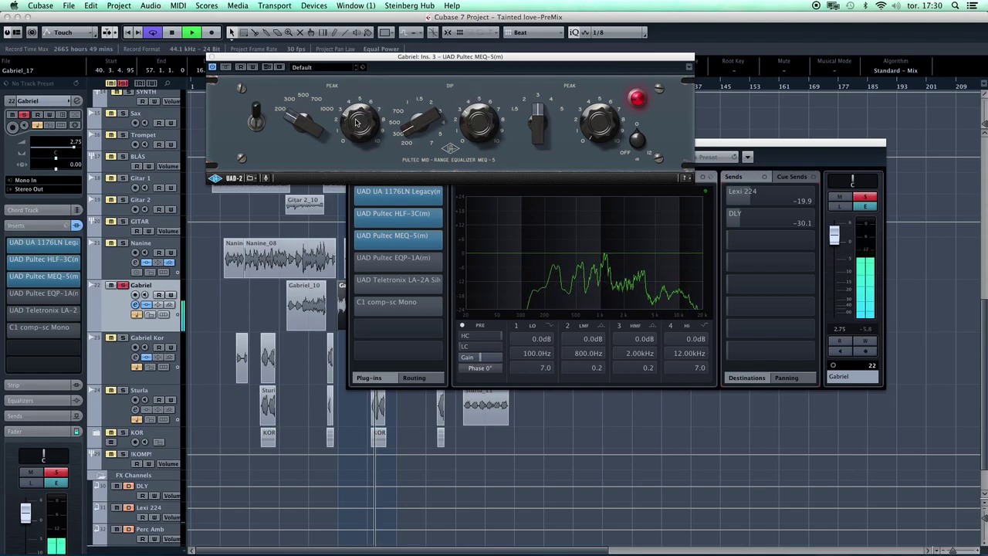
click(258, 121)
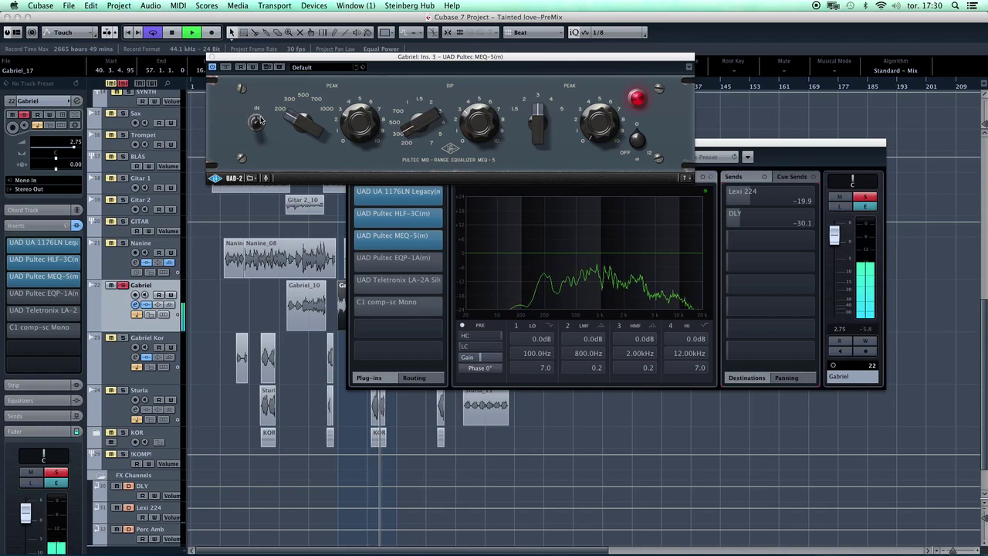
click(260, 120)
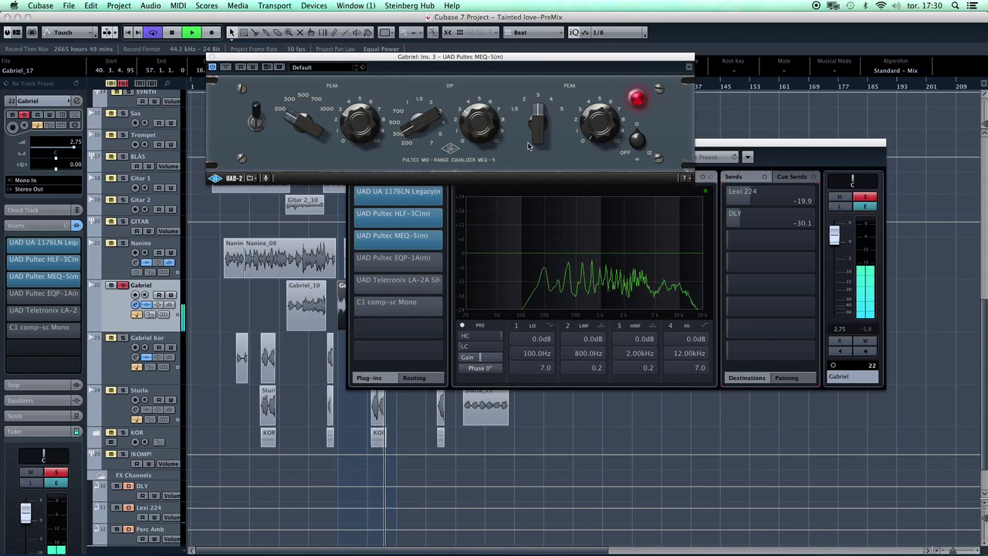
- Fine-tune the MEQ-5 high peak gain, stop playback and close the plug-in
drag(594, 143, 599, 139)
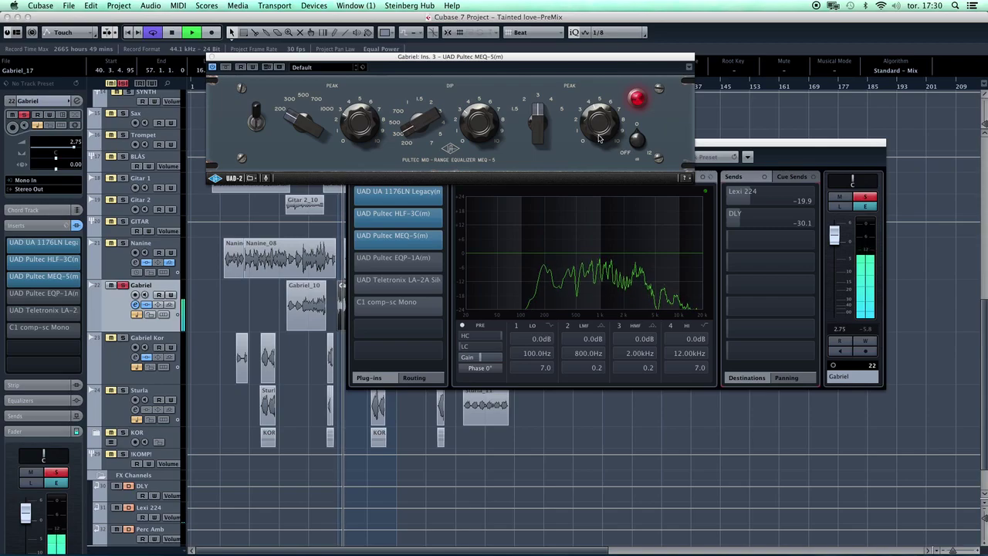
key(space)
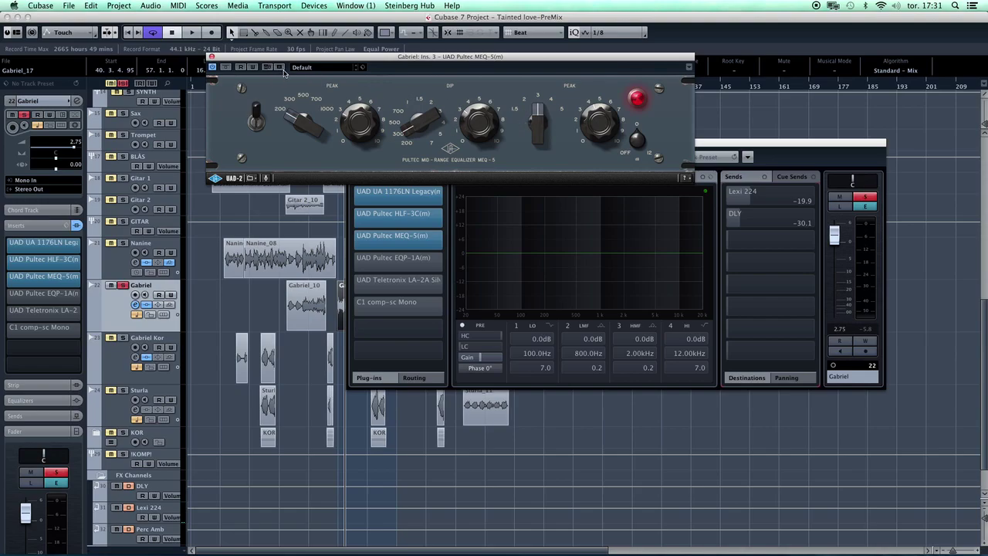
click(212, 57)
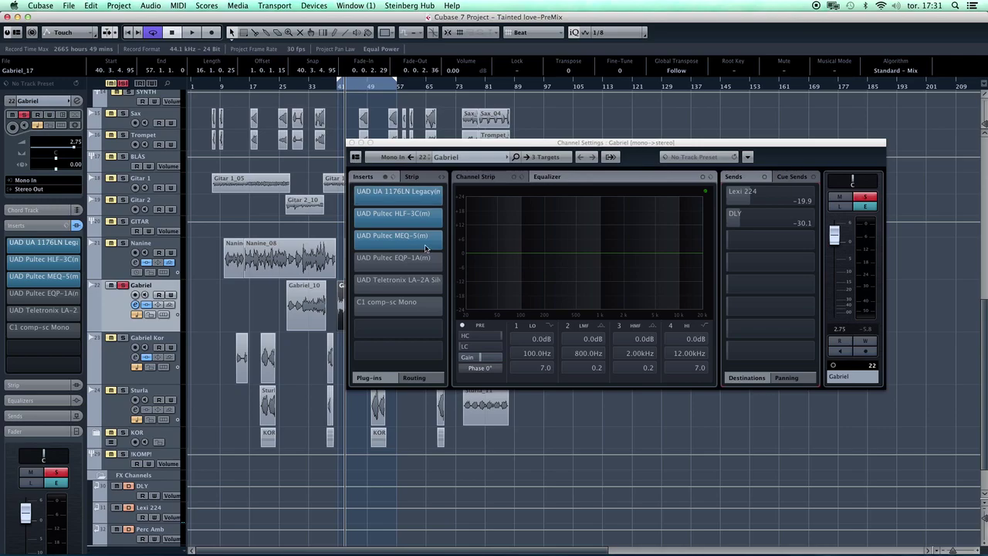
- Activate the UAD Pultec EQP-1A insert on vocal track 22, adjust its high-frequency boost, compare it switched out and in, and close it
click(378, 258)
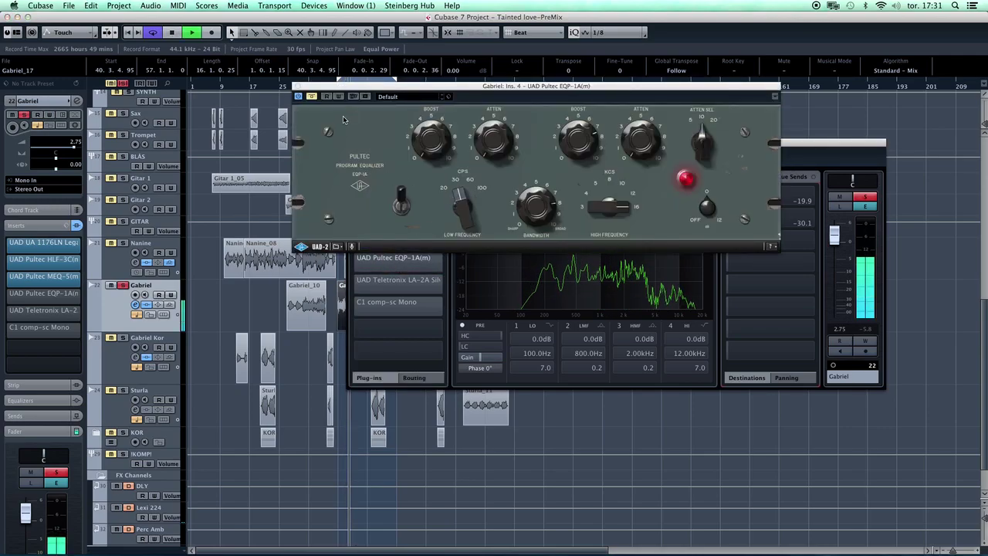
click(311, 100)
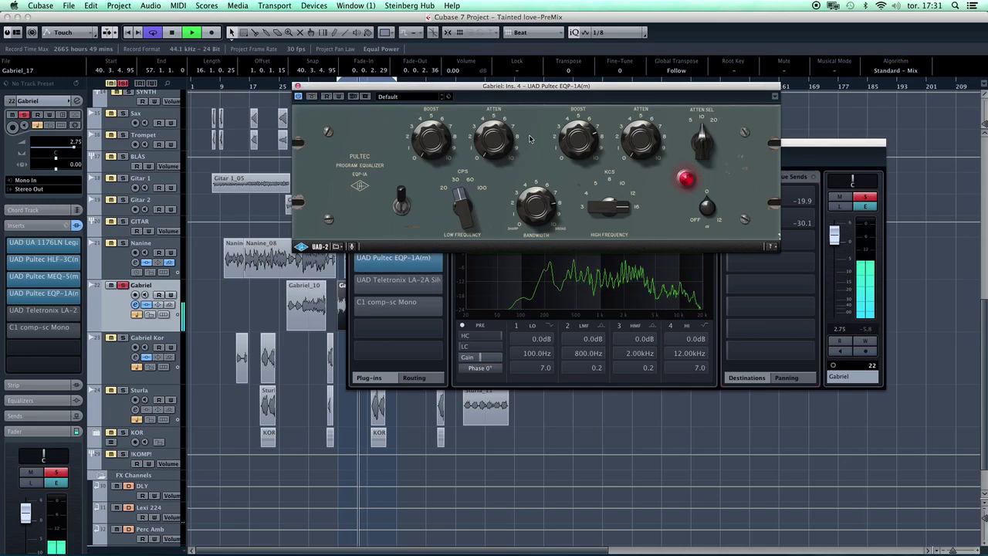
drag(577, 146, 575, 145)
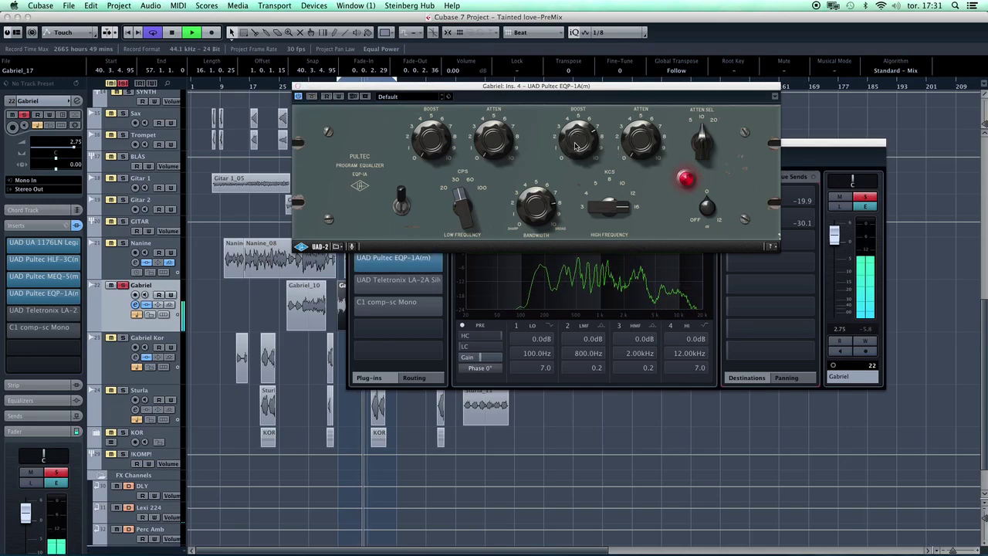
click(401, 202)
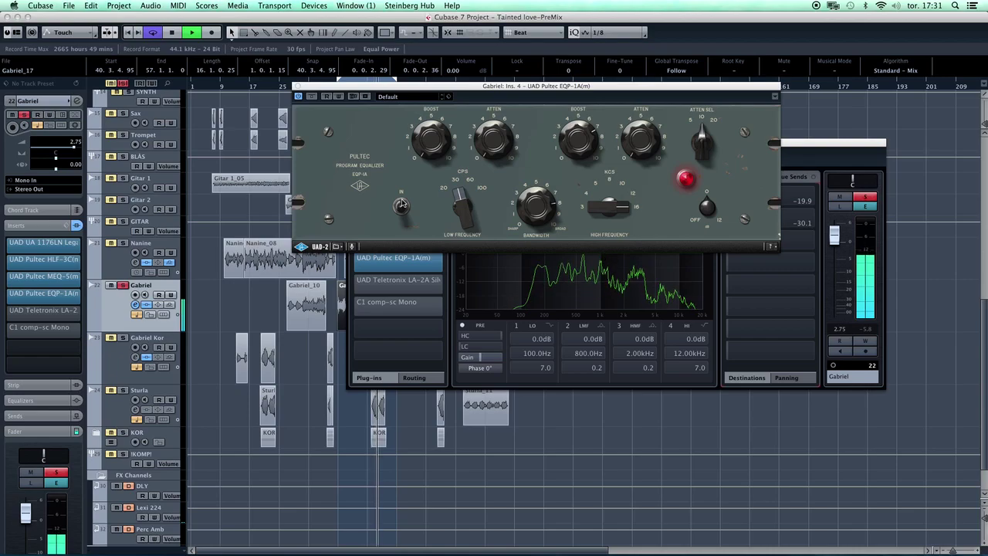
click(401, 202)
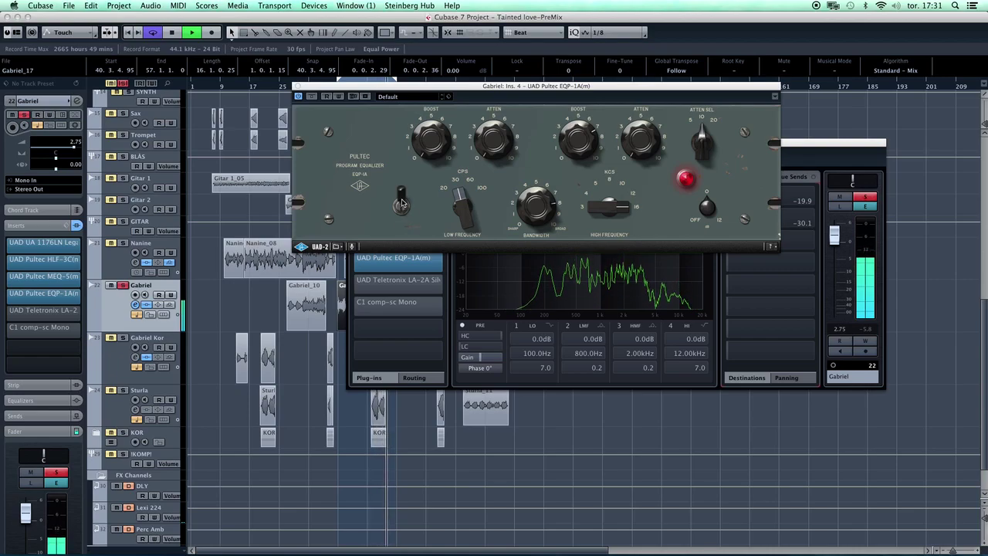
click(299, 93)
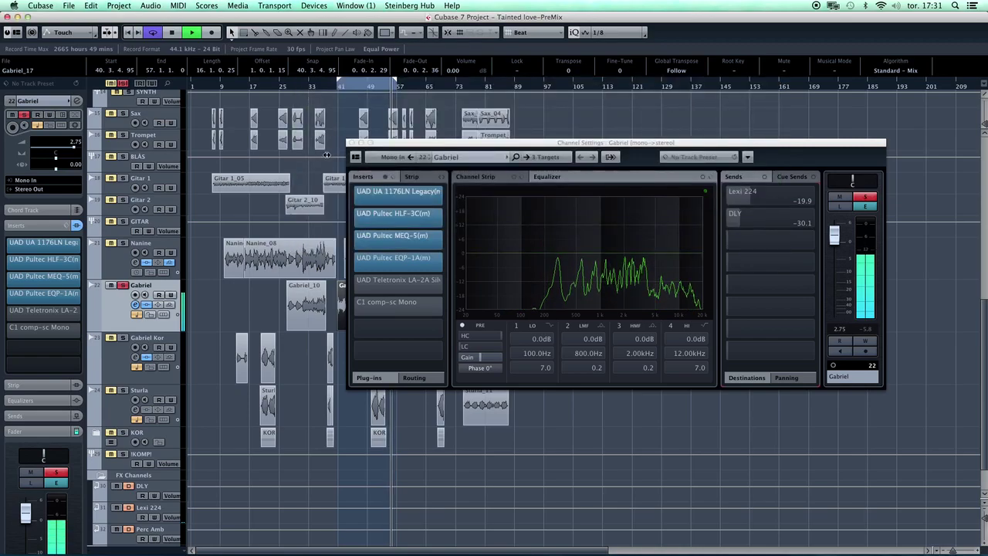
- Activate the UAD Teletronix LA-2A Silver insert on vocal track 22, raise its peak reduction and compare the vocal with and without compression
click(422, 284)
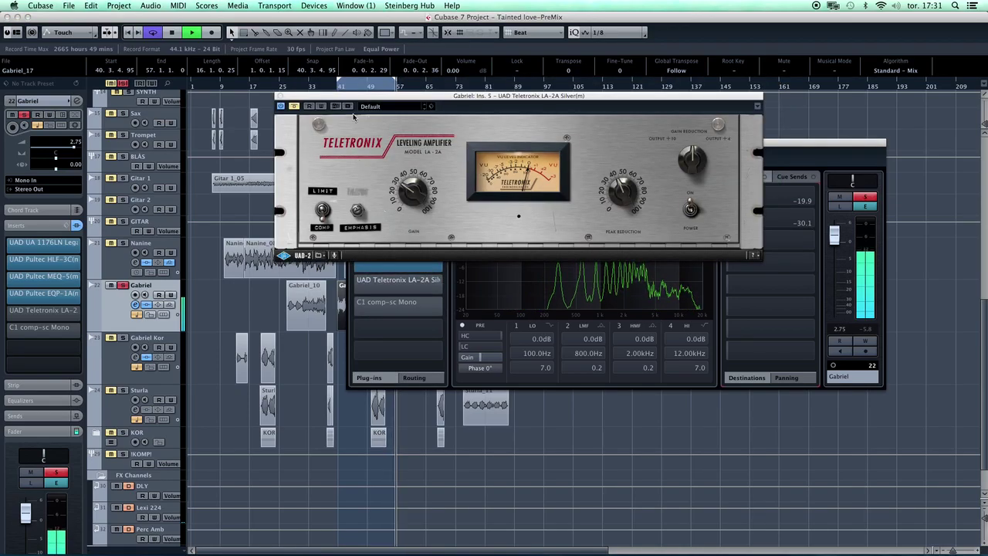
click(294, 109)
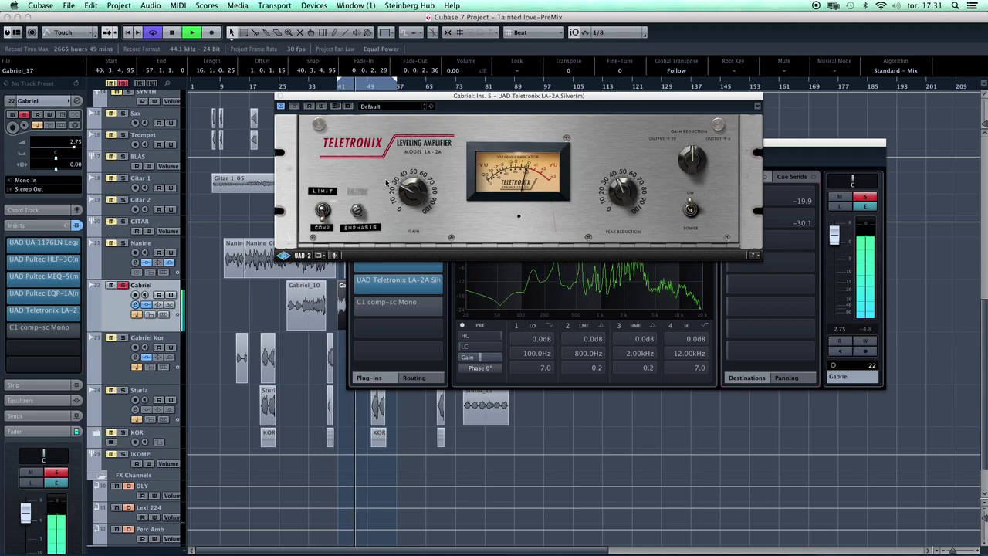
click(294, 108)
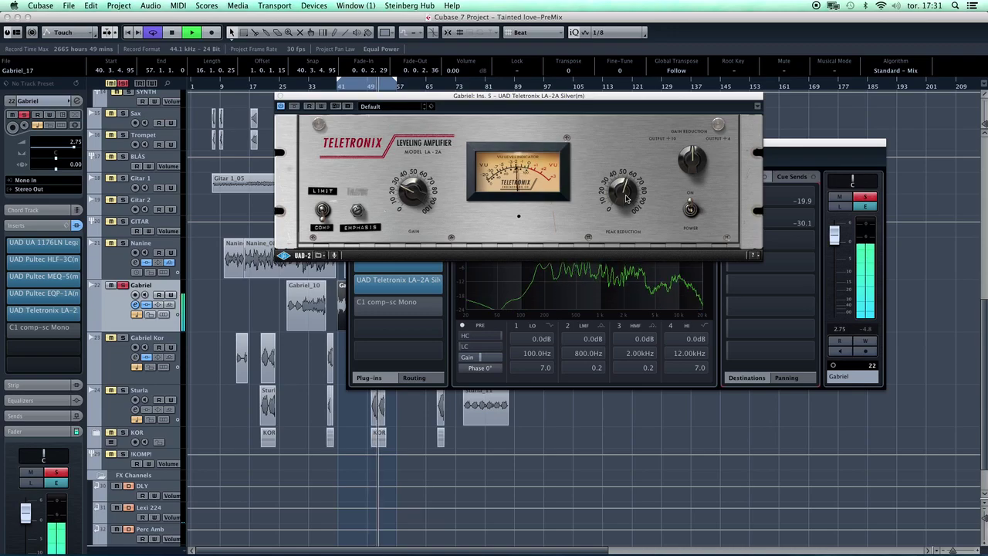
click(294, 106)
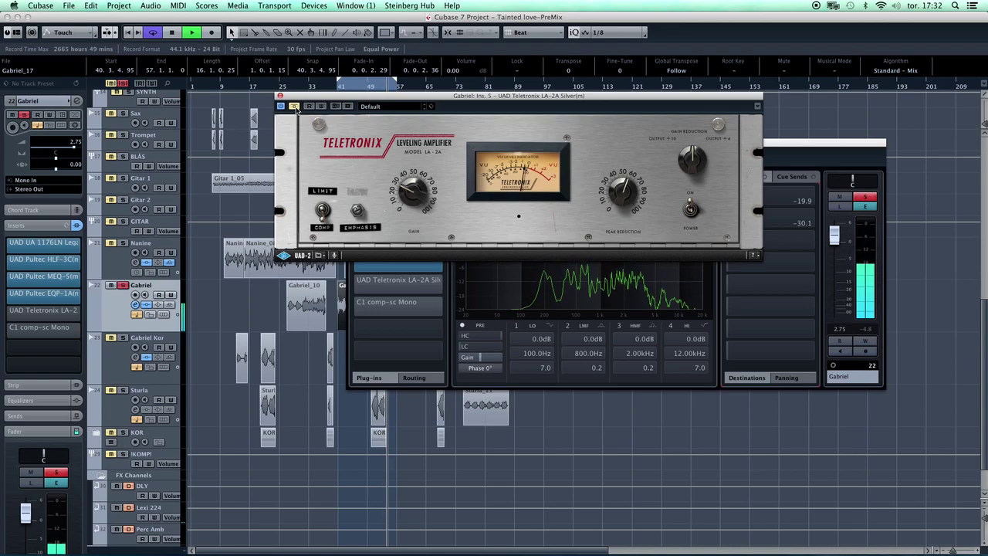
click(295, 107)
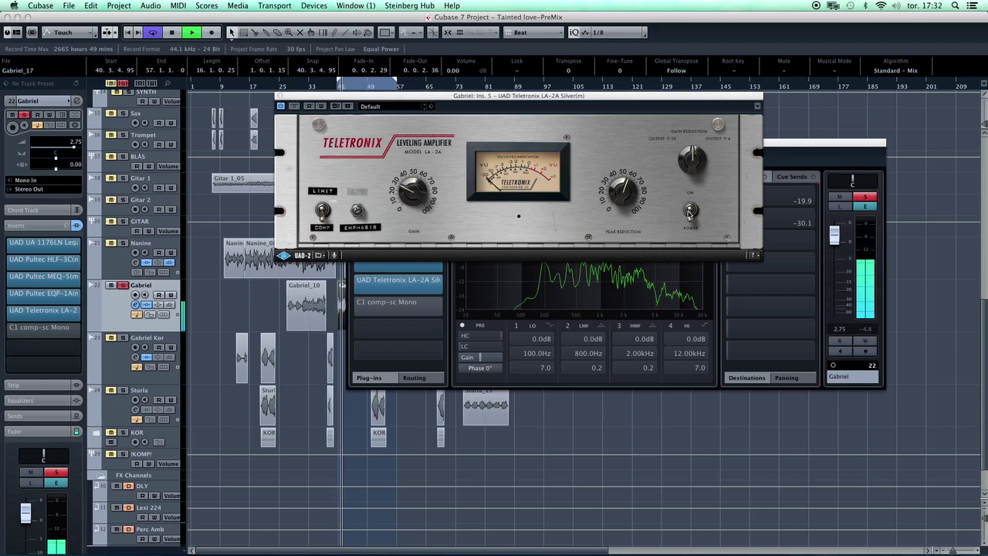
click(689, 210)
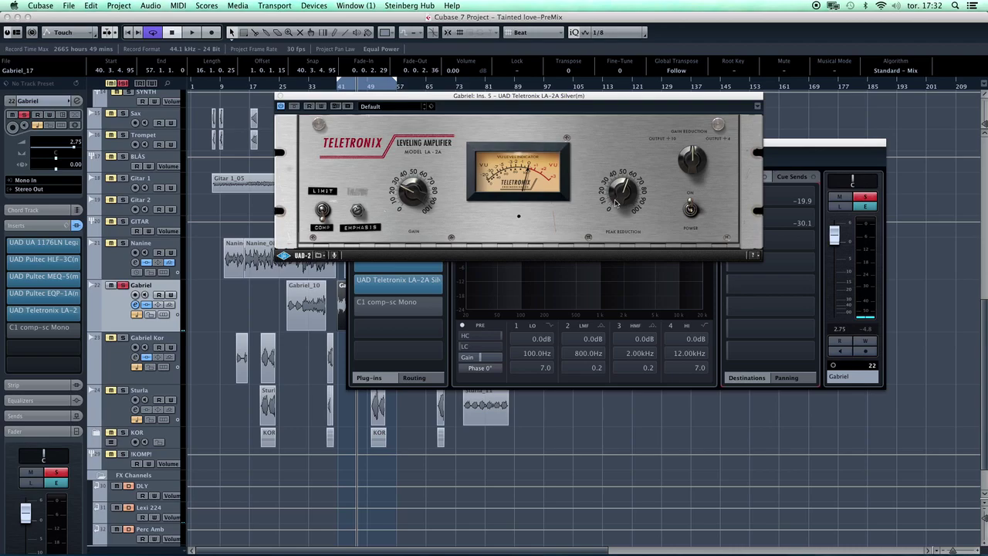
- Try extreme peak reduction on the LA-2A, and bring it back to a moderate amount during looped playback
mouse_move(618, 202)
mouse_down()
mouse_move(631, 185)
mouse_move(619, 183)
mouse_up()
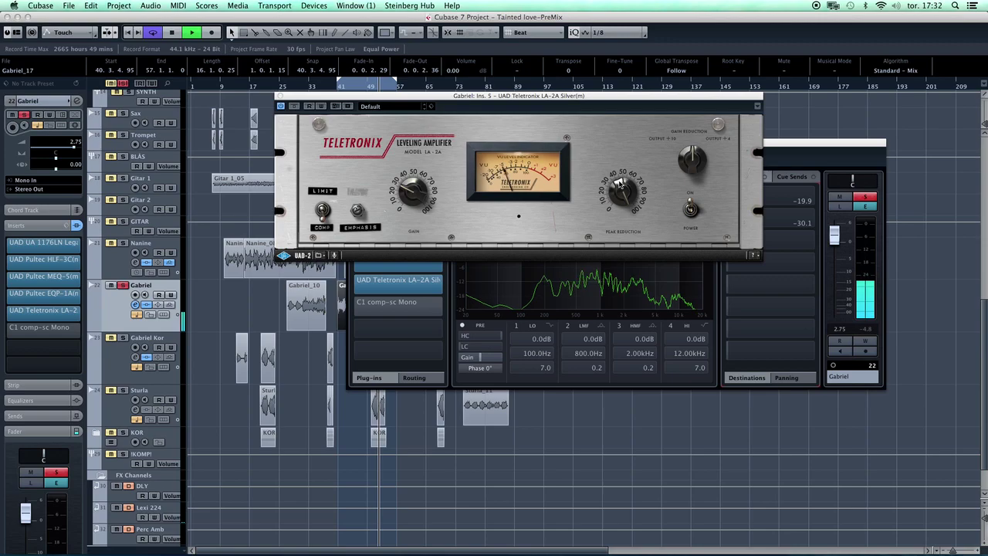
key(space)
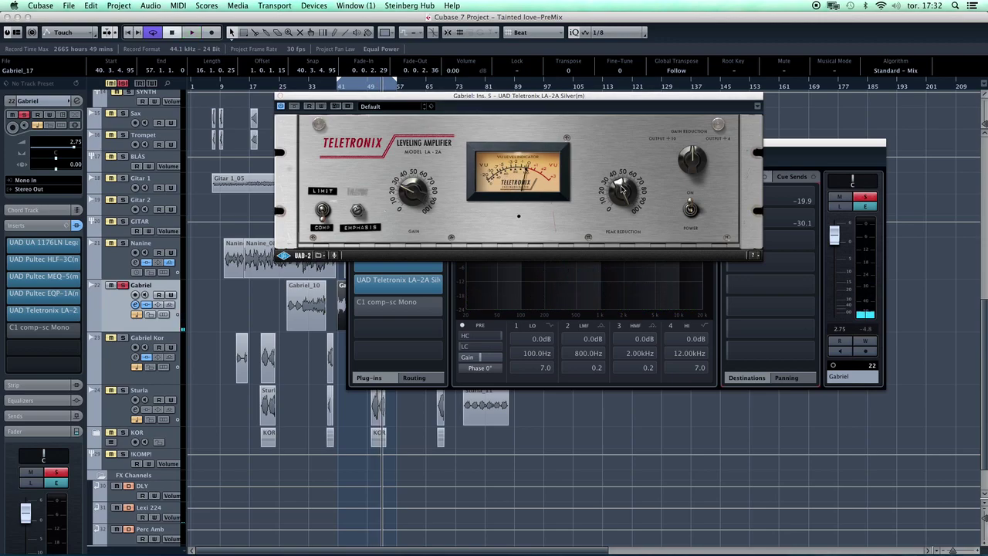
drag(621, 189, 639, 255)
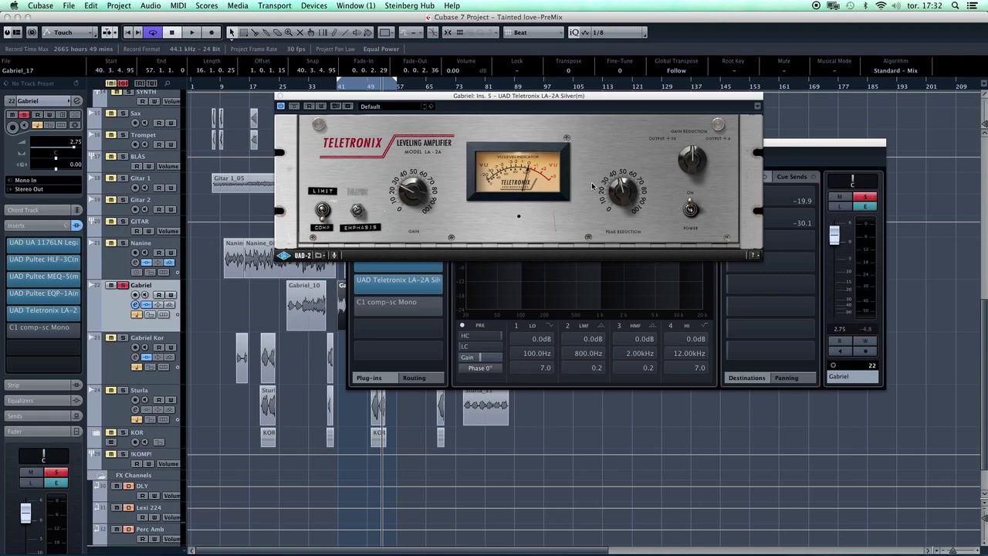
click(632, 199)
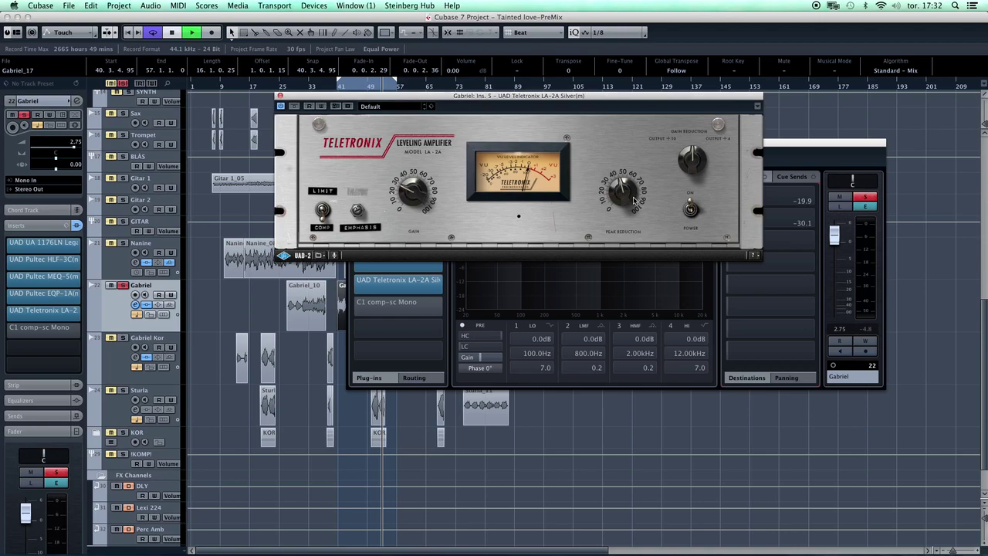
key(space)
drag(610, 201, 624, 182)
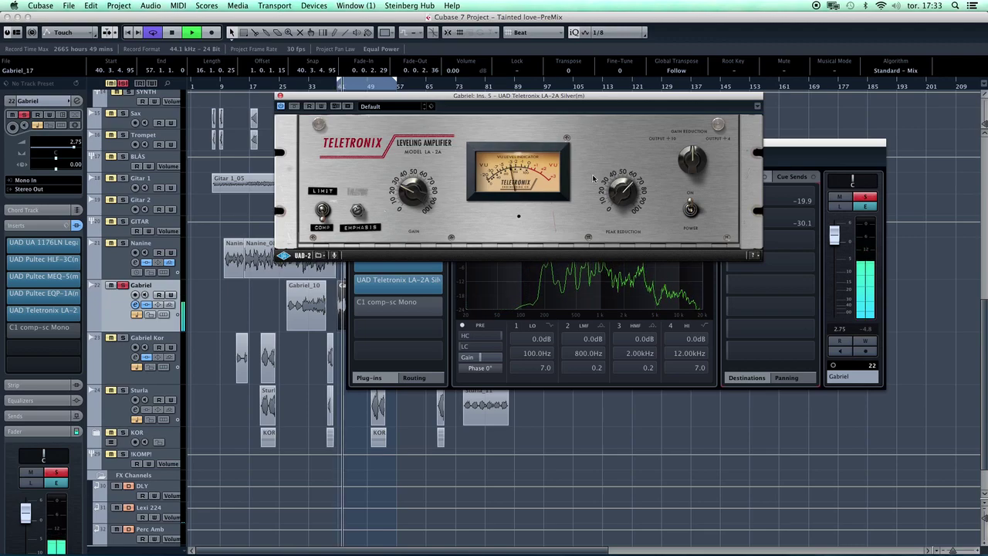
- Compare the vocal with the LA-2A bypassed and powered off, switch the compressor back on and close it
click(295, 107)
click(295, 107)
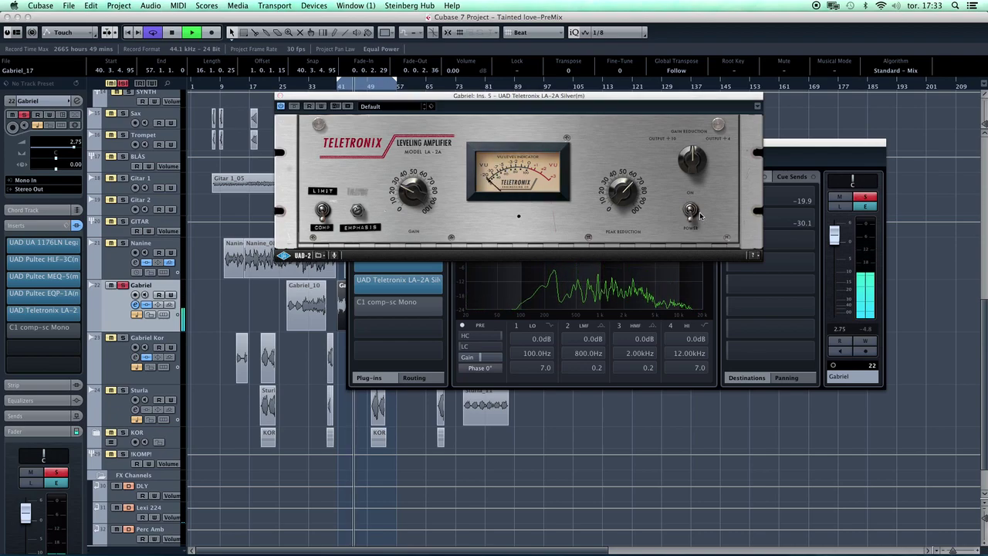
click(691, 210)
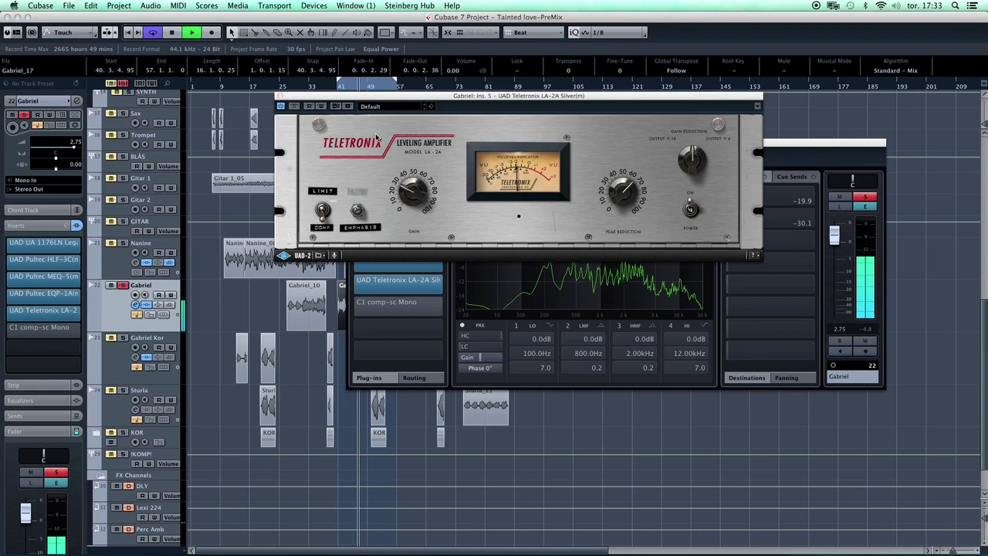
click(280, 97)
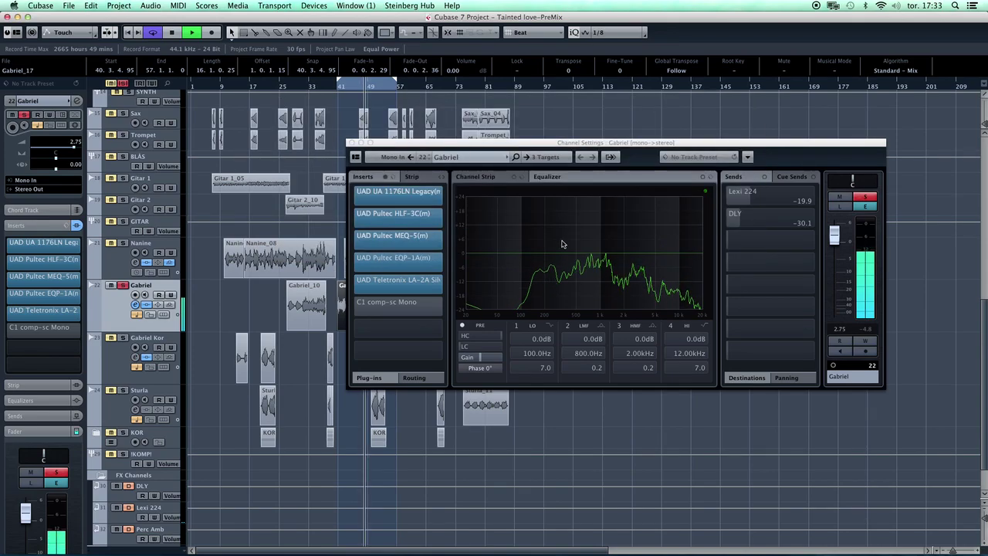
- Activate the C1 comp-sc Mono insert, tune its side-chain frequency to 7336 while monitoring the side chain, and return monitoring to Audio
click(382, 306)
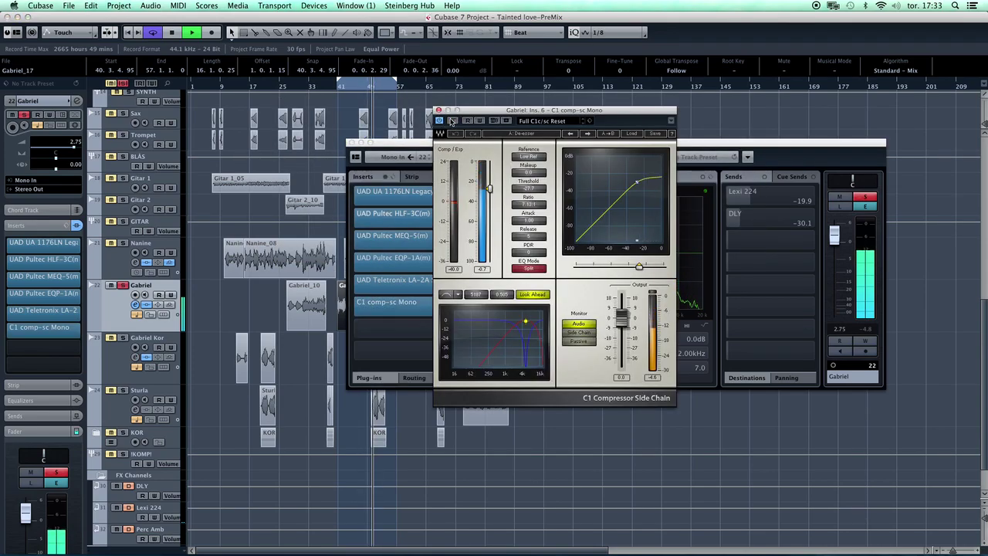
click(577, 332)
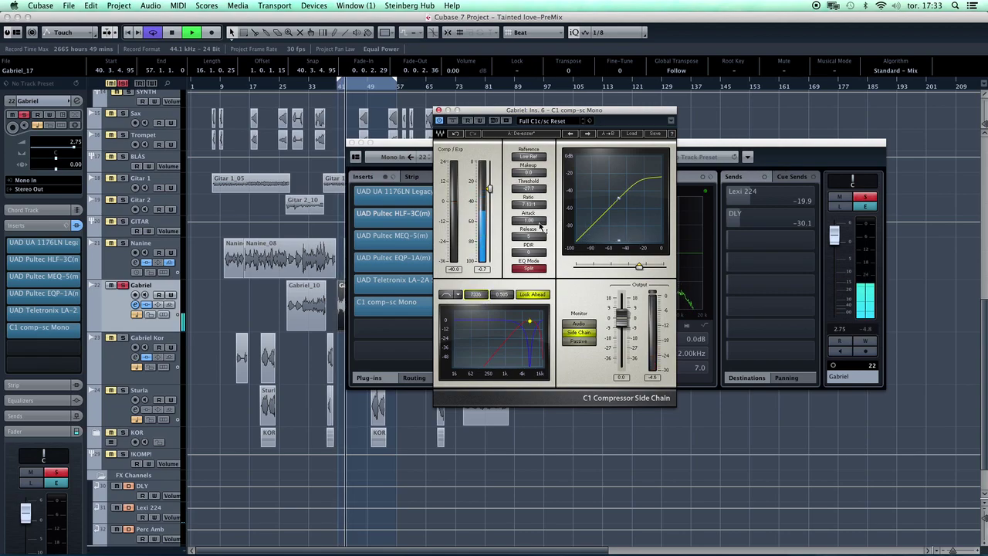
click(585, 325)
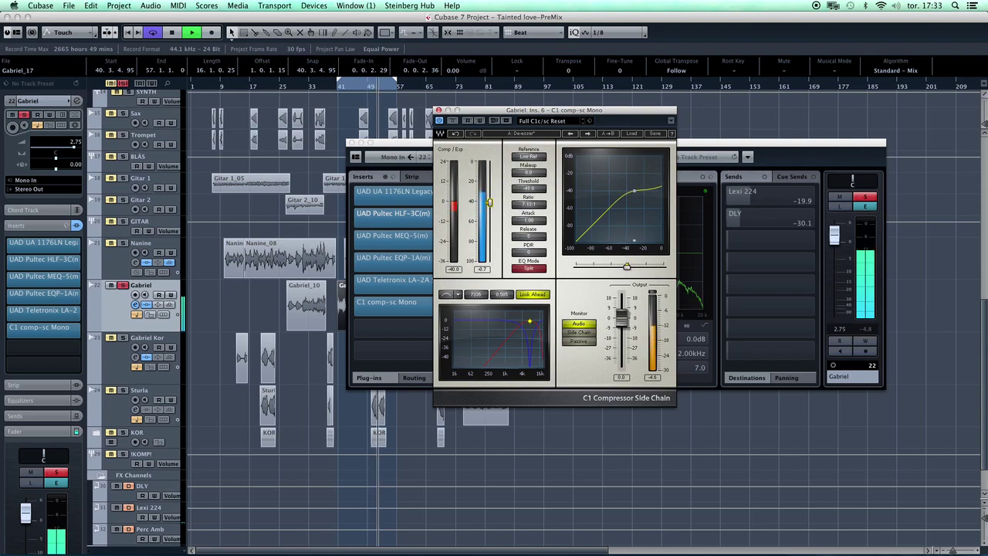
- Set the C1 de-esser threshold to about -39 while the loop plays, stop playback and close the plug-in
drag(489, 203, 491, 205)
key(space)
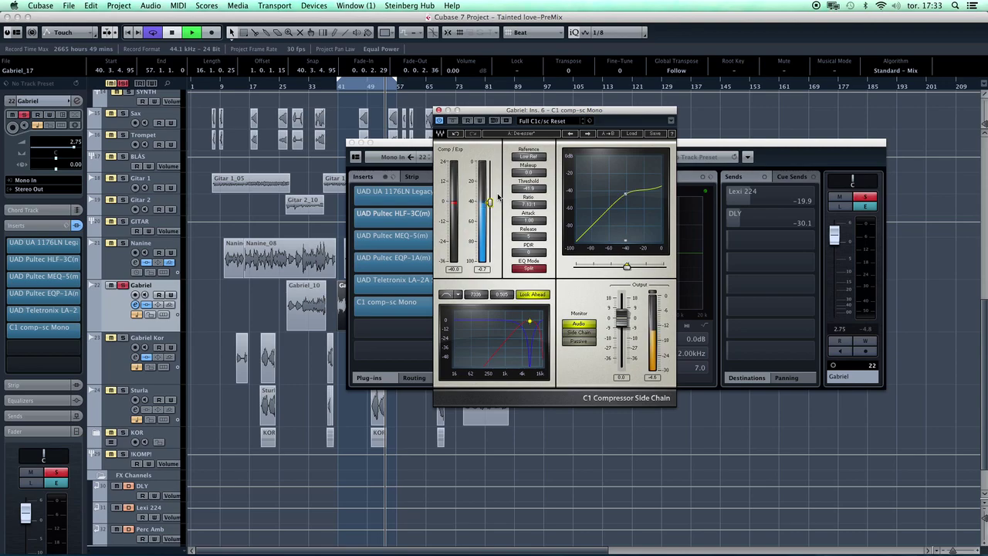
key(space)
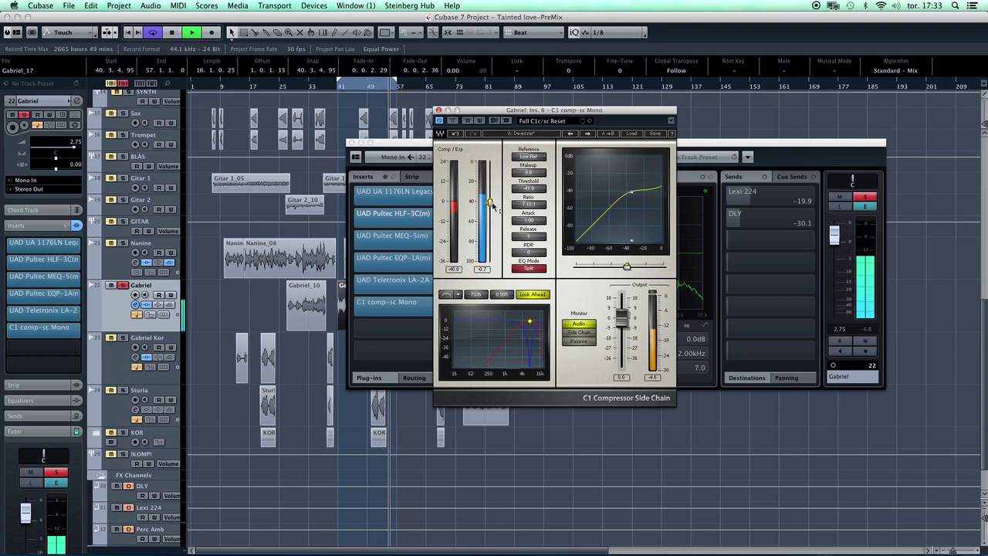
drag(491, 202, 490, 199)
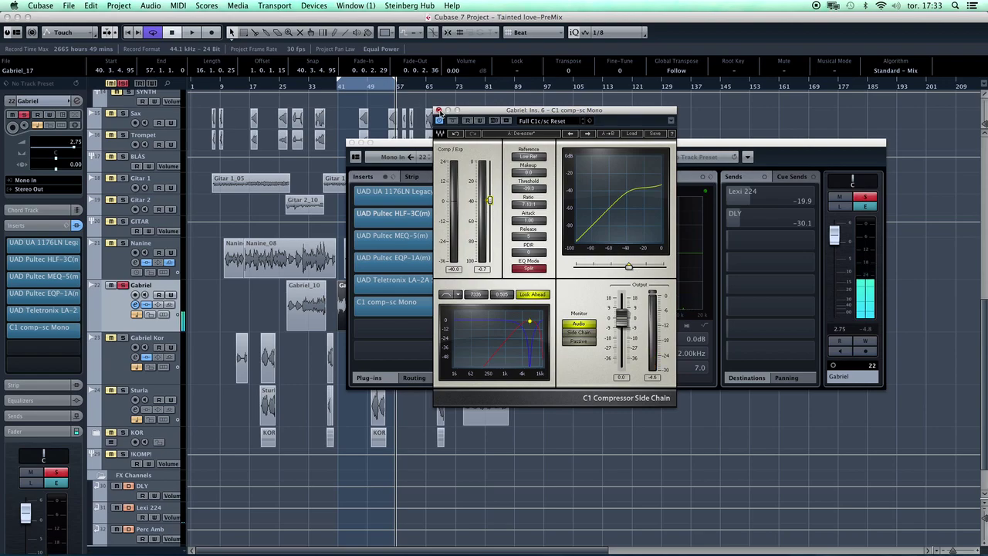
click(438, 111)
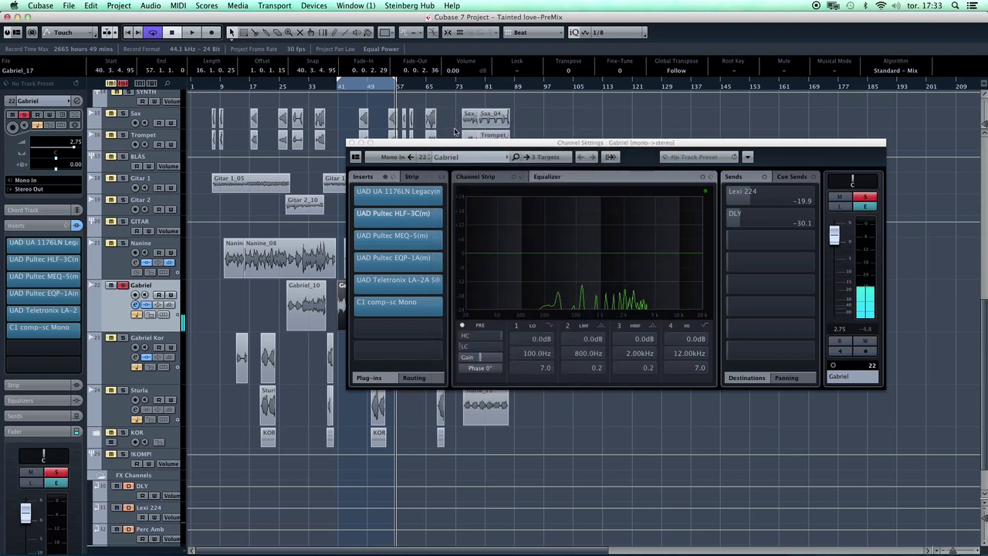
- Activate the second vocal's Lexi 224 send at -26.5 and DLY send at -31.9, and lower its channel fader to 0.35
click(726, 196)
drag(753, 198, 740, 203)
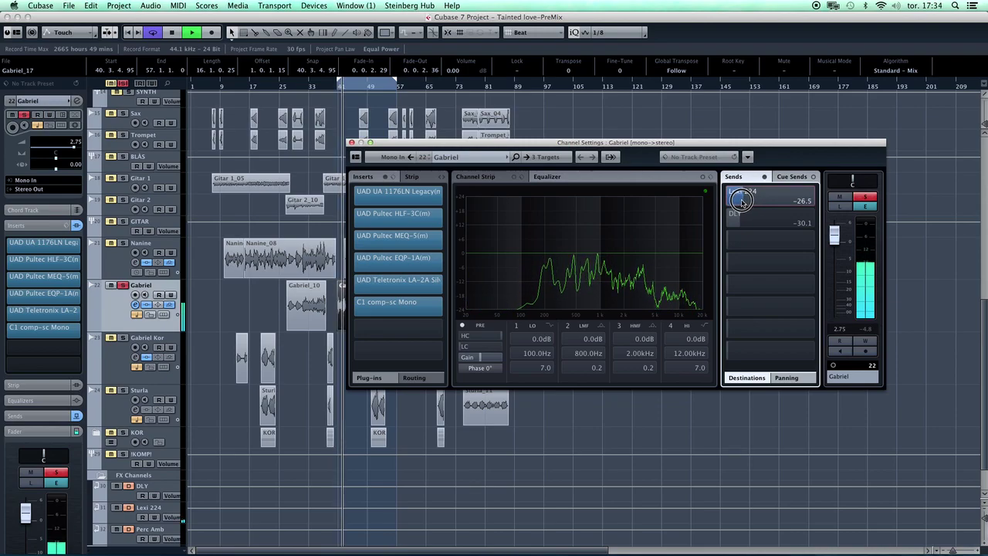
click(741, 222)
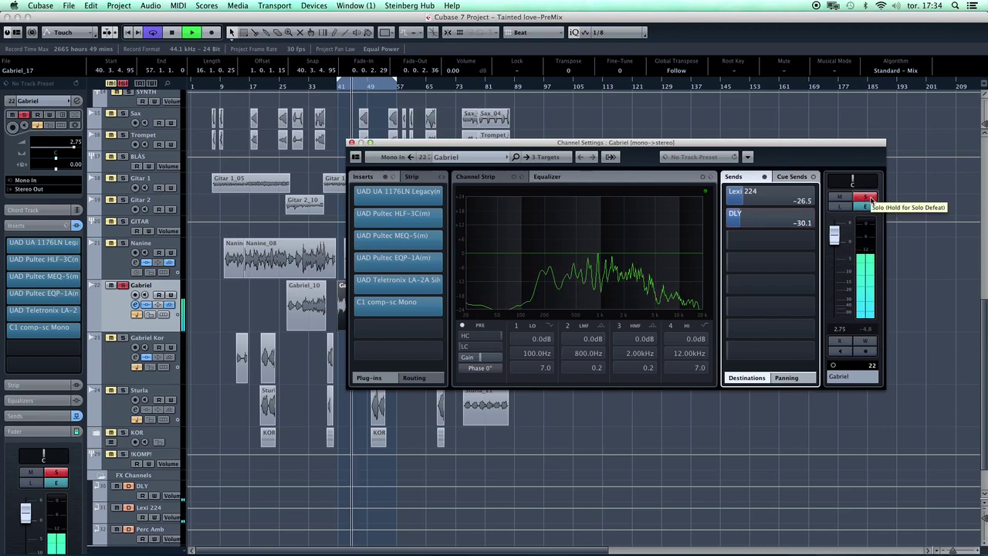
drag(737, 221, 729, 227)
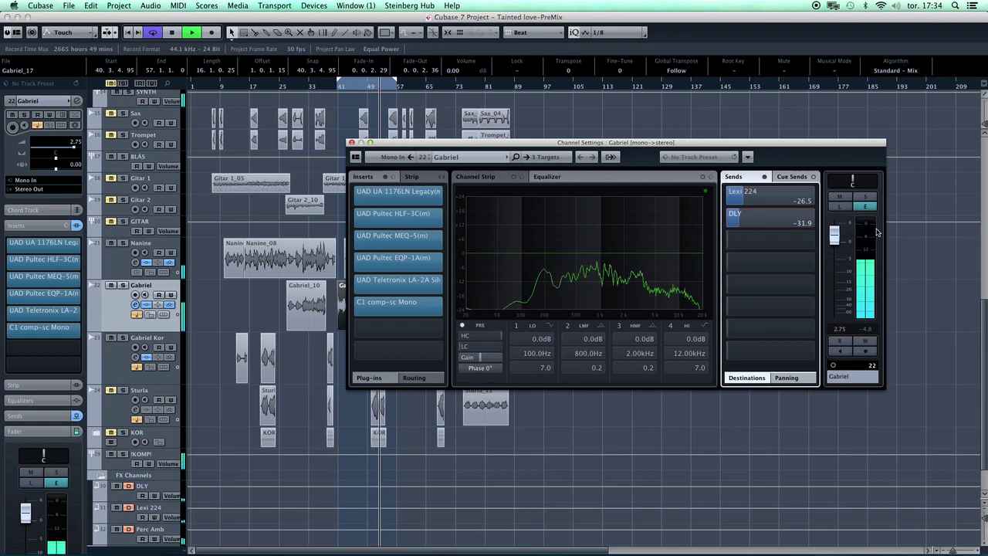
drag(836, 237, 837, 241)
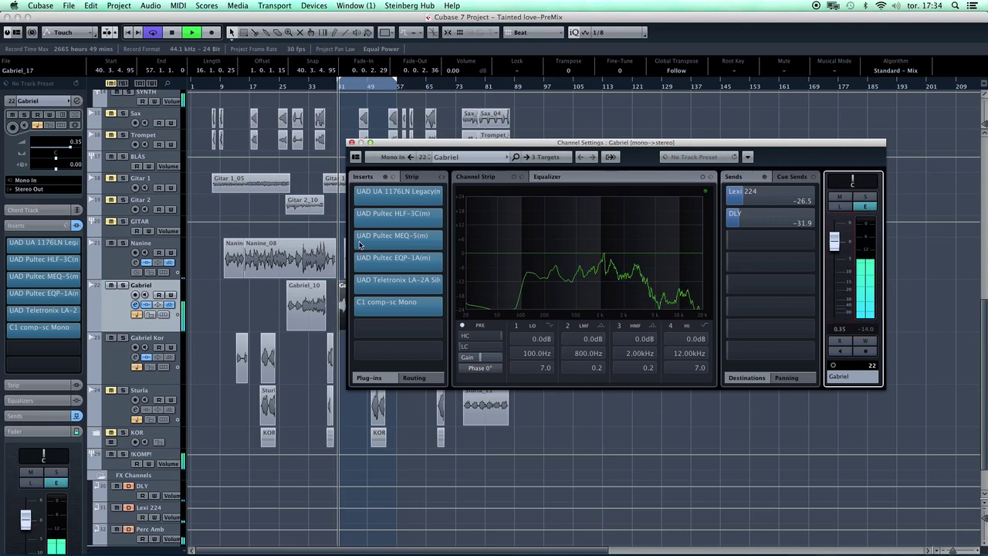
- Raise the gain on the second vocal's Teletronix LA-2A slightly during looped playback, and close the compressor
click(397, 279)
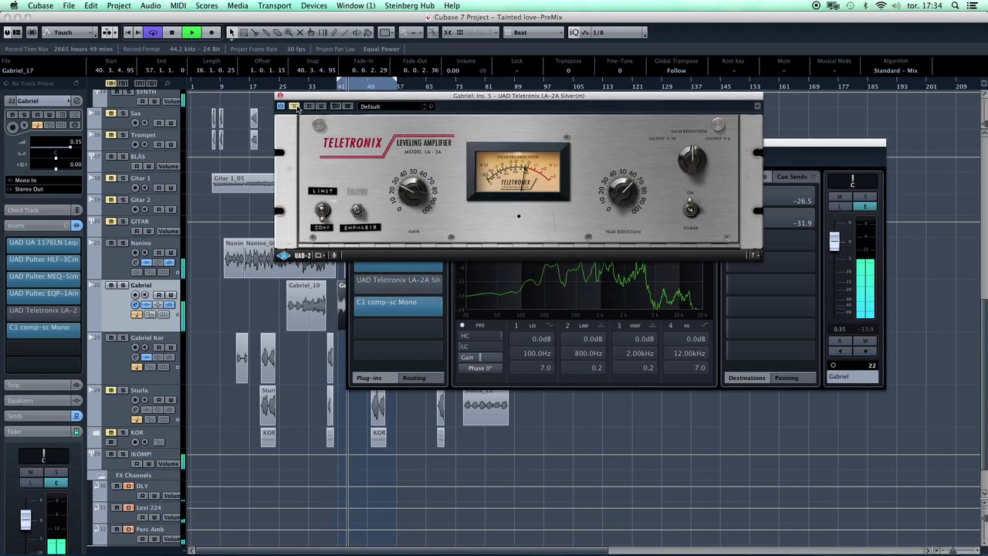
drag(409, 190, 409, 174)
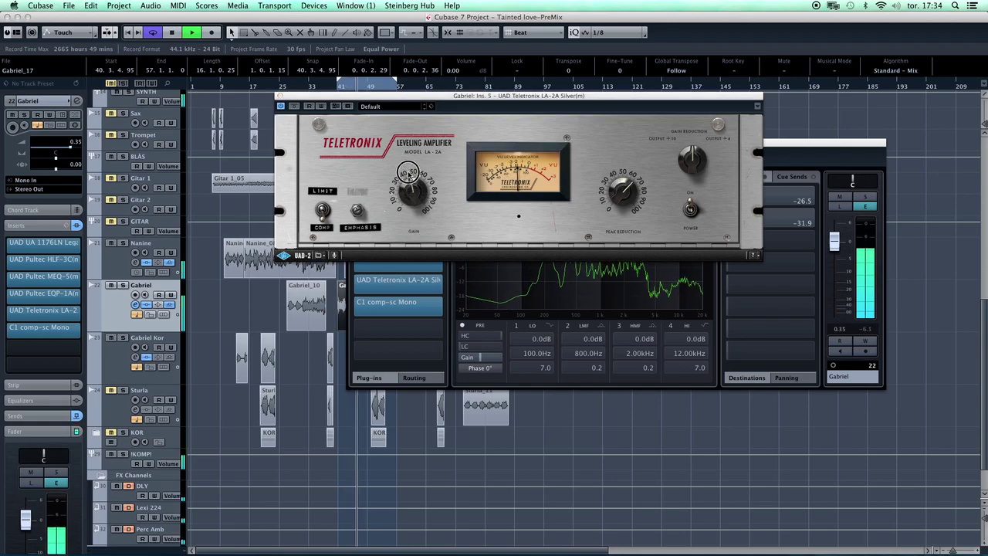
click(397, 279)
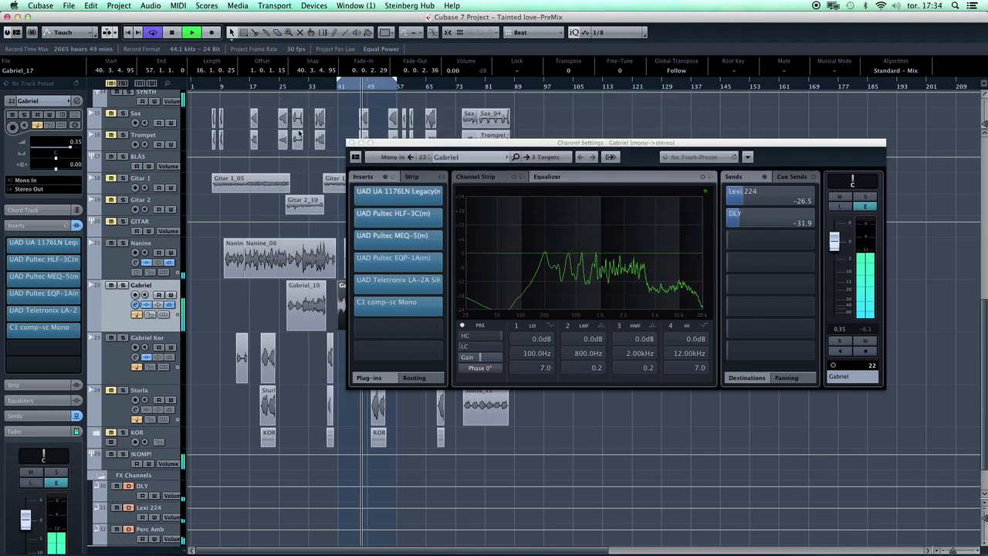
- Raise the threshold of the second vocal's C1 comp-sc Mono de-esser to about -35, and close the plug-in
click(414, 309)
drag(489, 201, 489, 197)
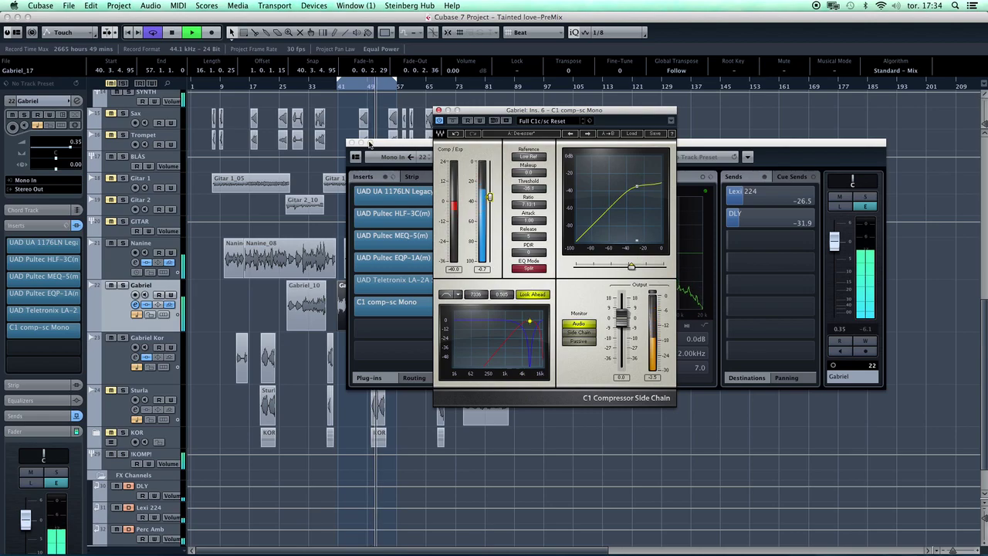
click(439, 110)
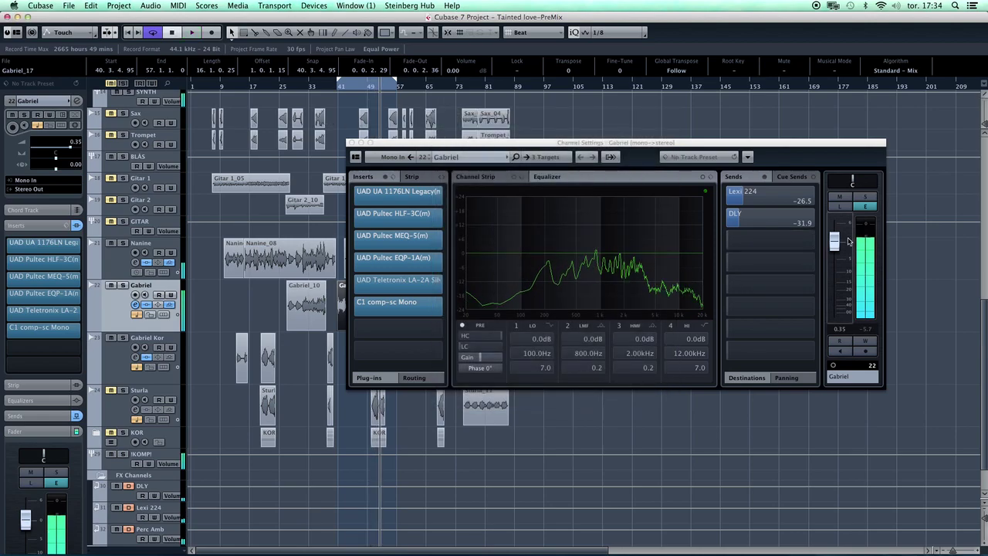
- Lower the second vocal's channel fader to -4.29 against the full mix, and close its channel settings
drag(835, 241, 835, 249)
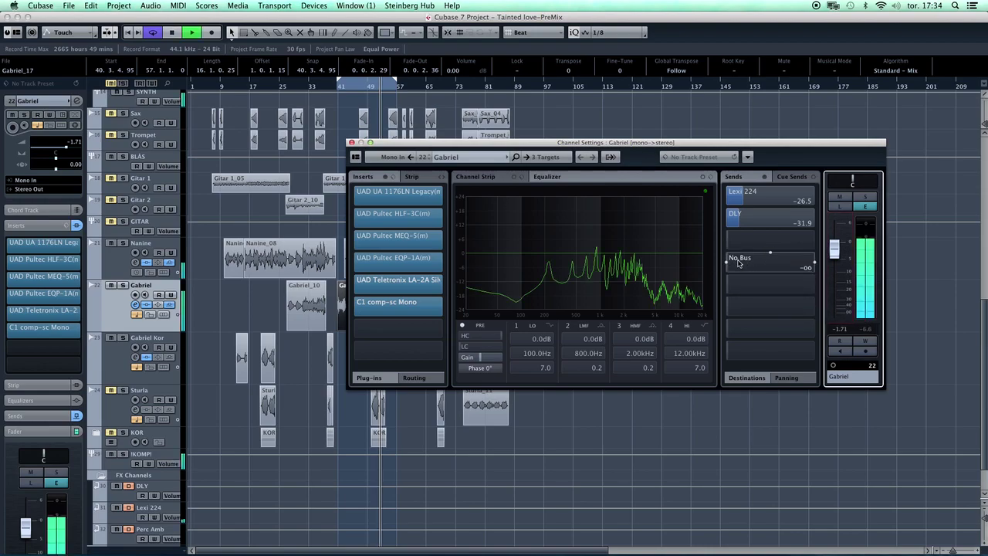
drag(834, 251, 835, 255)
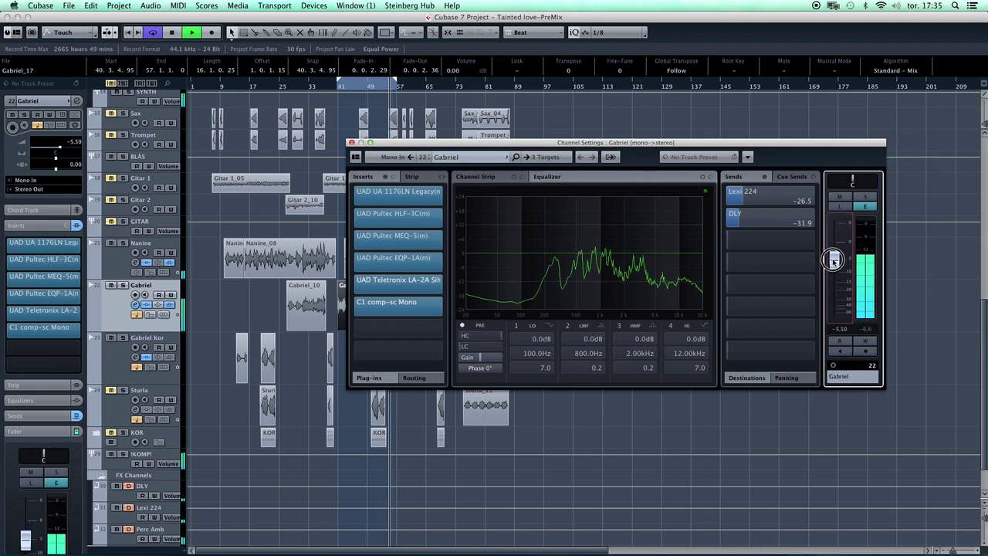
drag(834, 256, 833, 258)
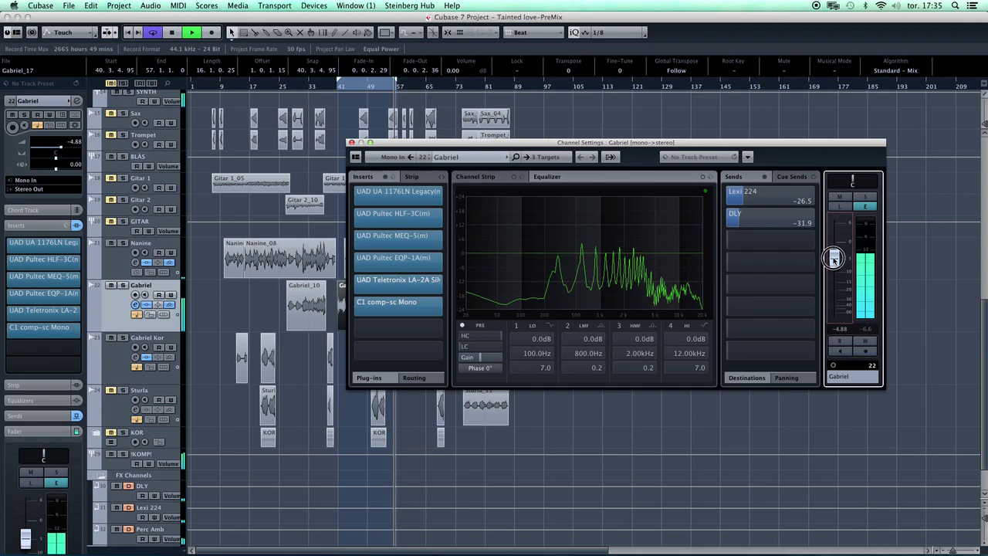
click(351, 142)
scroll(322, 238, down, 2)
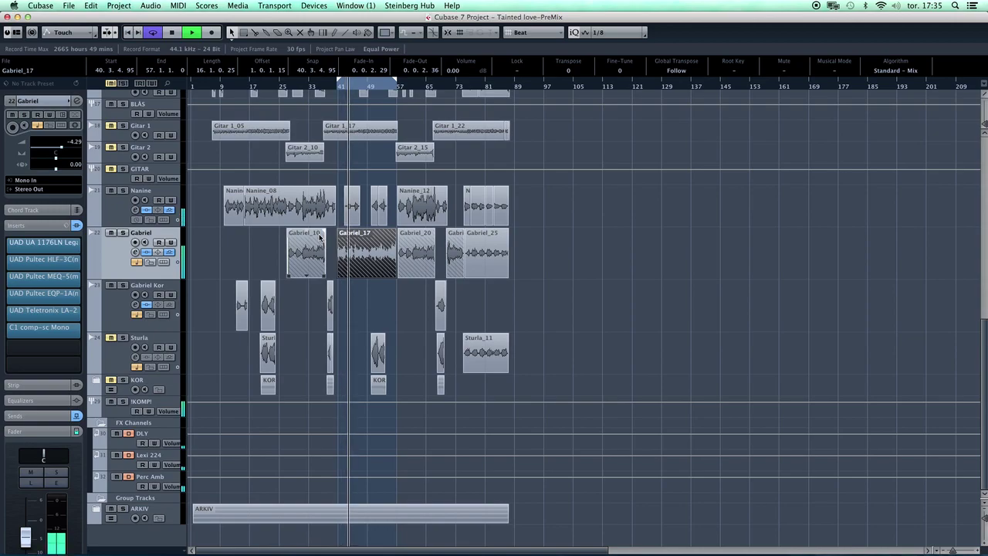
click(204, 322)
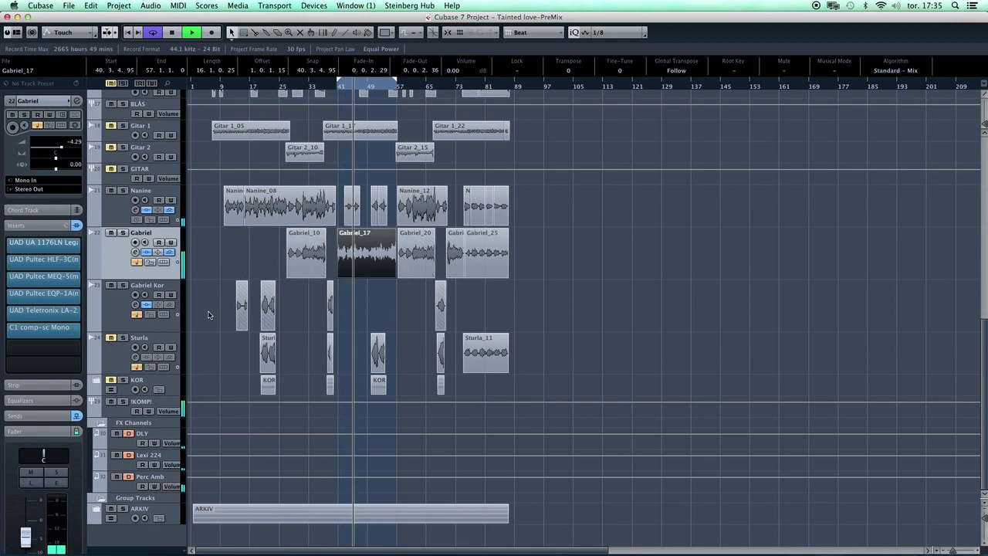
scroll(205, 317, up, 6)
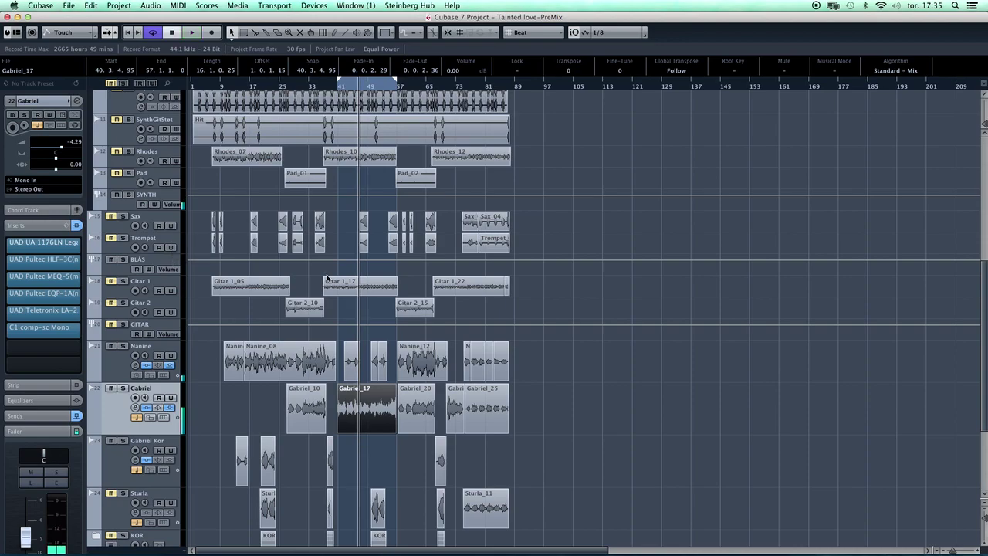
click(670, 402)
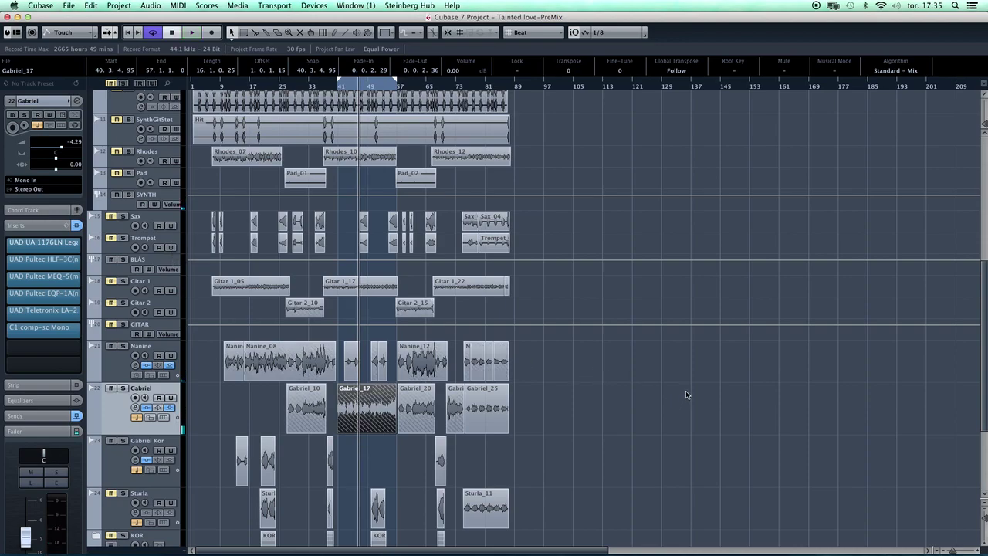